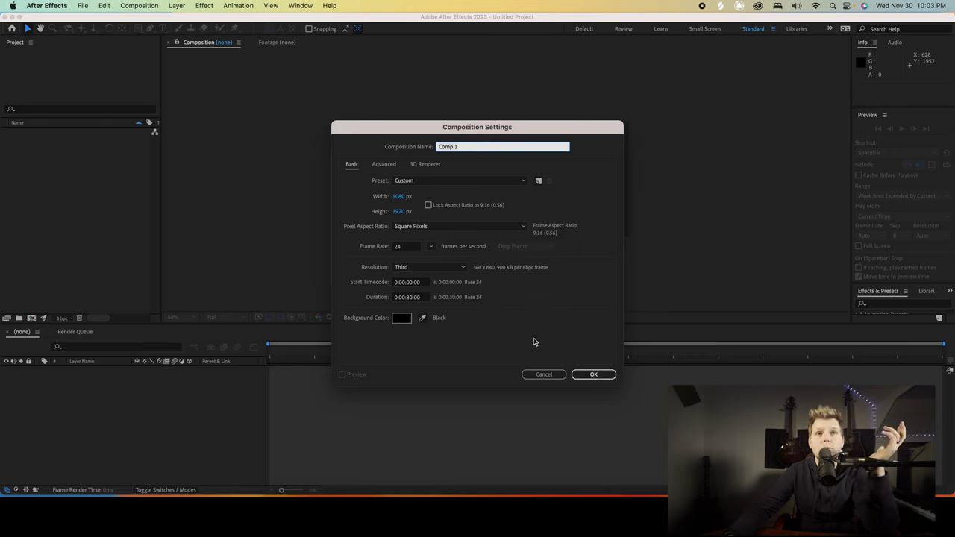
Create a 1080 × 1920 px composition named Comp 1 at 24 frames per second with a 30-second duration.
{"action": "left_click", "coordinate": [593, 375]}
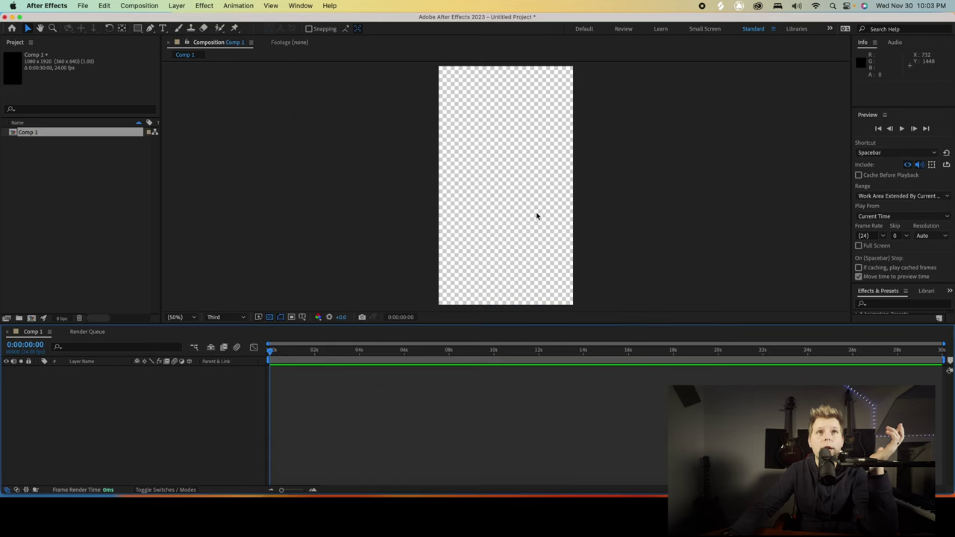
{"action": "scroll", "coordinate": [503, 155], "scroll_direction": "down", "scroll_amount": 2}
{"action": "scroll", "coordinate": [507, 158], "scroll_direction": "up", "scroll_amount": 2}
{"action": "key", "text": "h"}
{"action": "mouse_move", "coordinate": [507, 163]}
{"action": "left_mouse_down"}
{"action": "mouse_move", "coordinate": [514, 186]}
{"action": "mouse_move", "coordinate": [516, 173]}
{"action": "left_mouse_up"}
{"action": "key", "text": "v"}
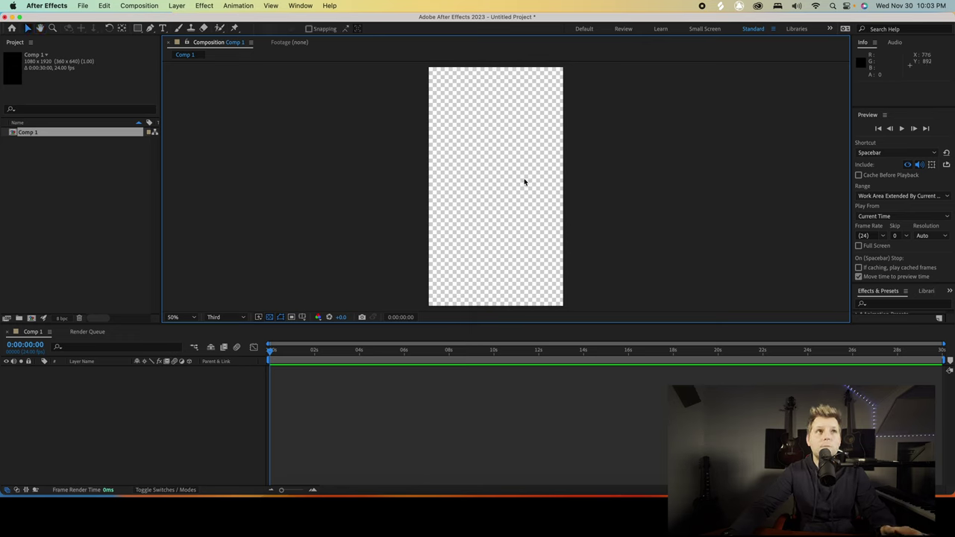
Open the footage import for the PICTURES folder and preview Comp 1.mov and the images IMG_5150.jpg to IMG_5155.jpg.
{"action": "double_click", "coordinate": [99, 201]}
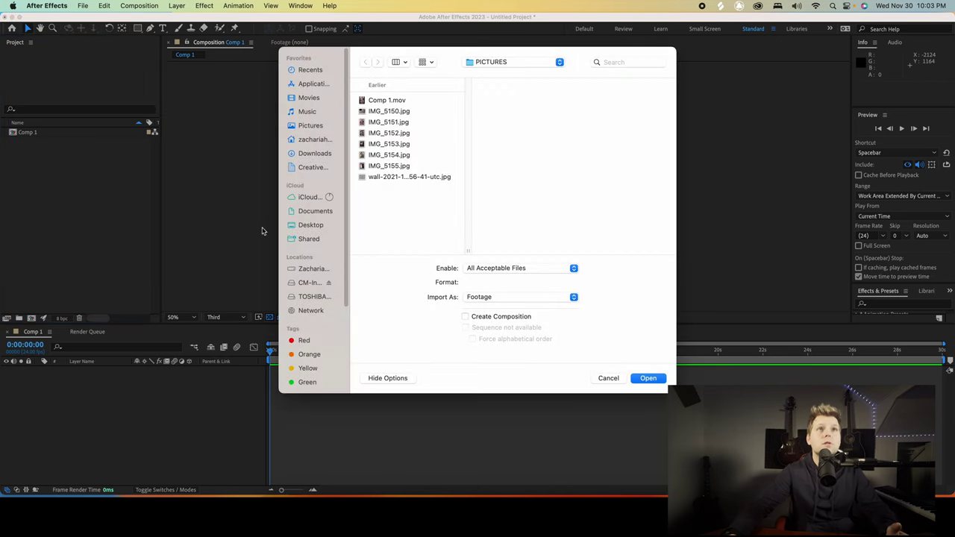
{"action": "left_click", "coordinate": [390, 101]}
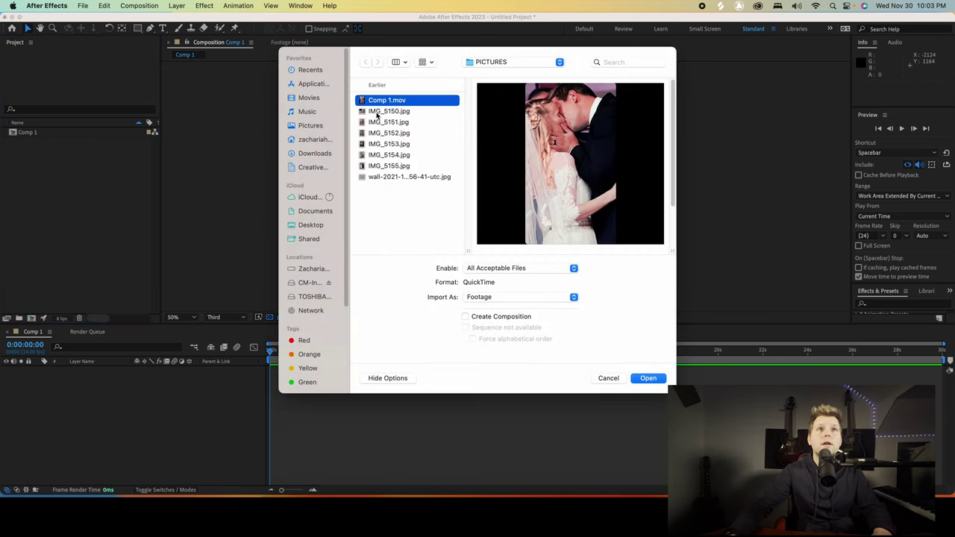
{"action": "left_click", "coordinate": [379, 111]}
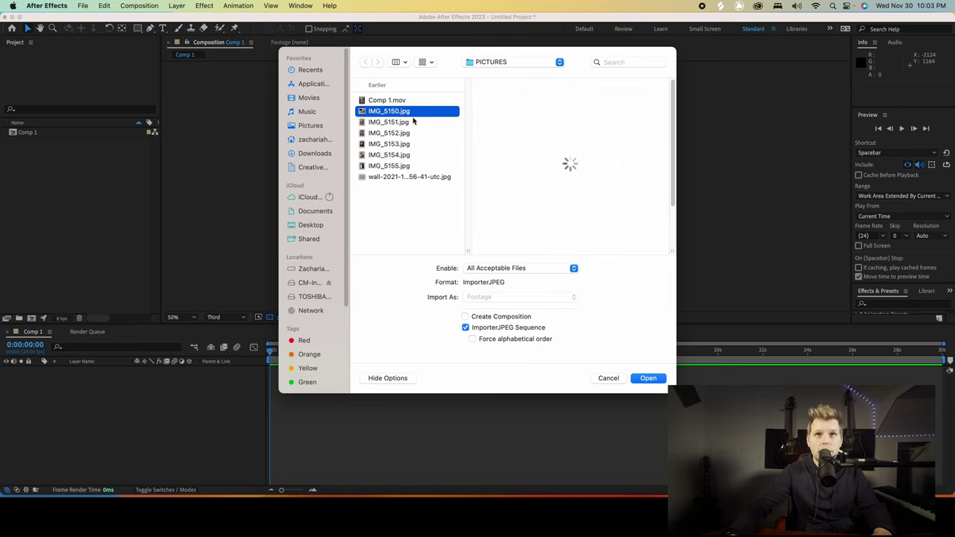
{"action": "left_click", "coordinate": [393, 123]}
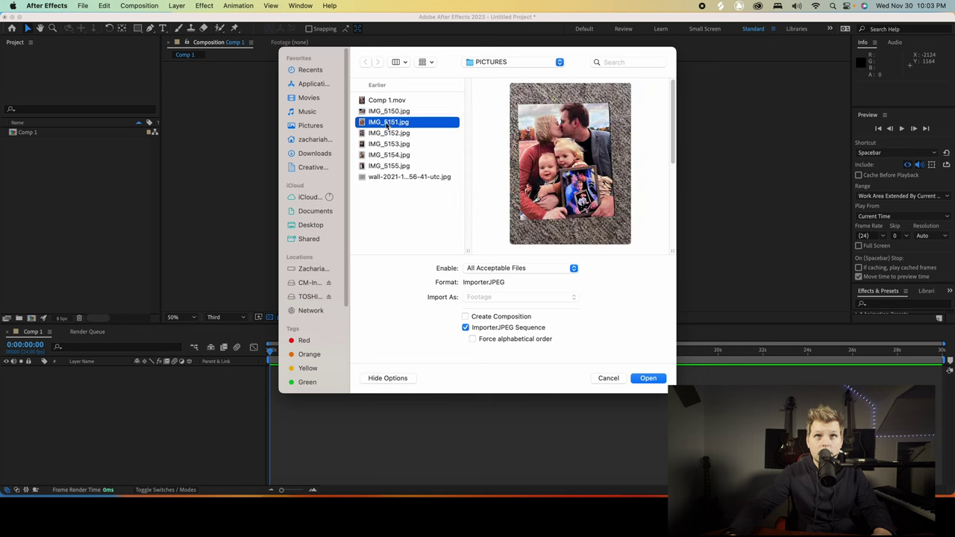
{"action": "left_click", "coordinate": [391, 113]}
{"action": "left_click", "coordinate": [385, 121]}
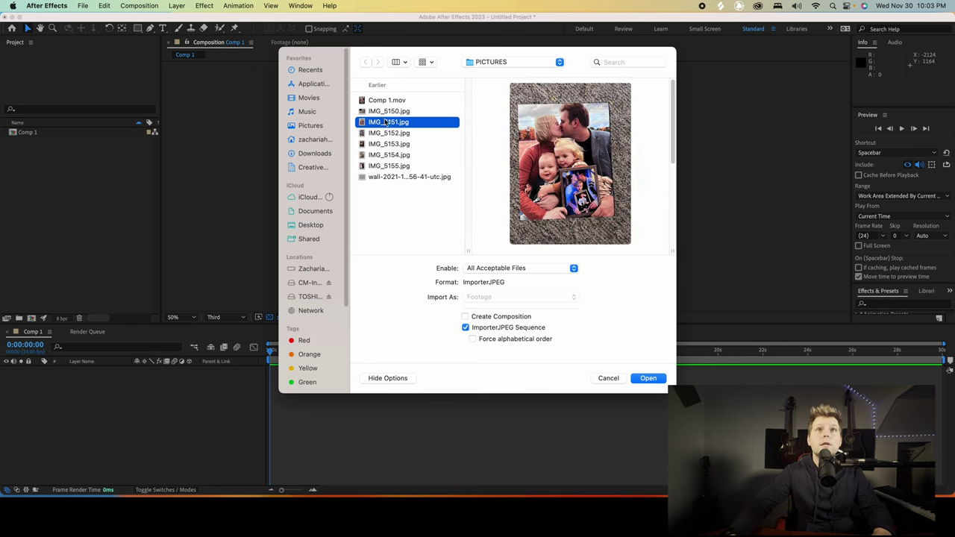
{"action": "left_click", "coordinate": [390, 136]}
{"action": "left_click", "coordinate": [389, 144]}
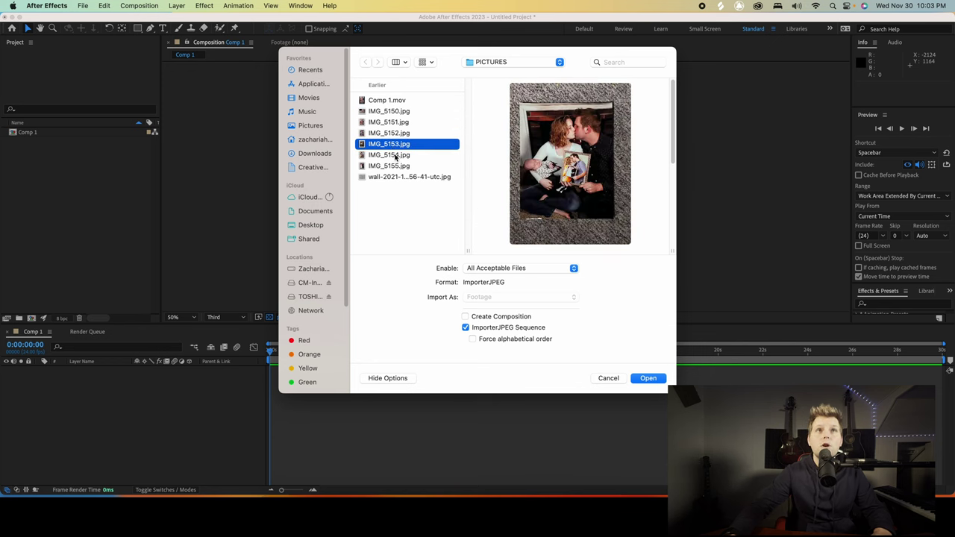
{"action": "left_click", "coordinate": [396, 156]}
{"action": "left_click", "coordinate": [399, 167]}
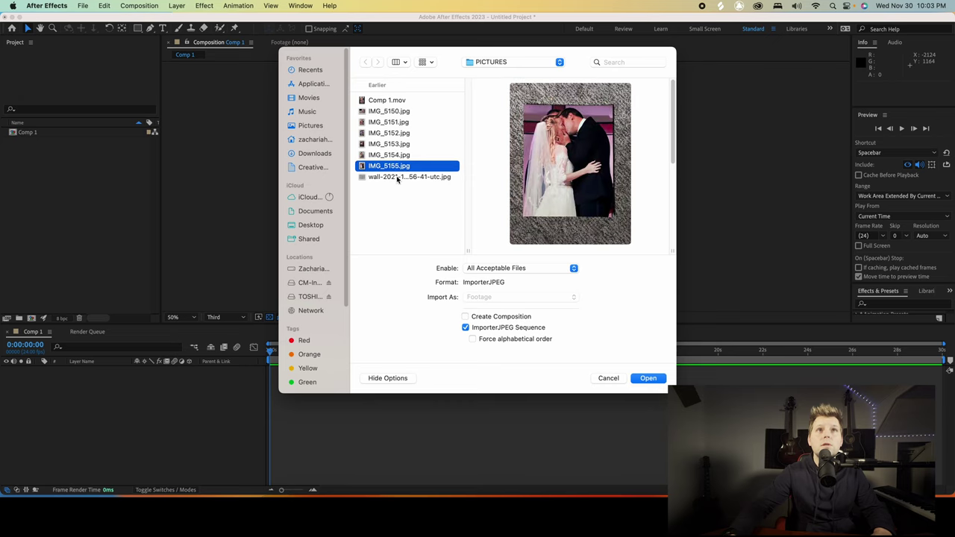
Import IMG_5150.jpg through IMG_5155.jpg and the grey wall texture image into the project.
{"action": "left_click", "coordinate": [398, 178]}
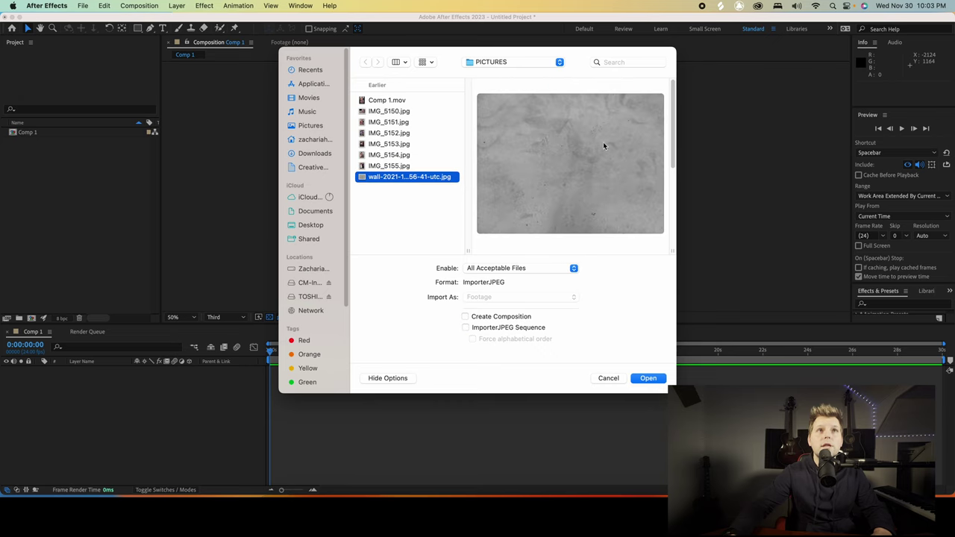
{"action": "left_click", "coordinate": [386, 112], "text": "shift"}
{"action": "left_click", "coordinate": [646, 378]}
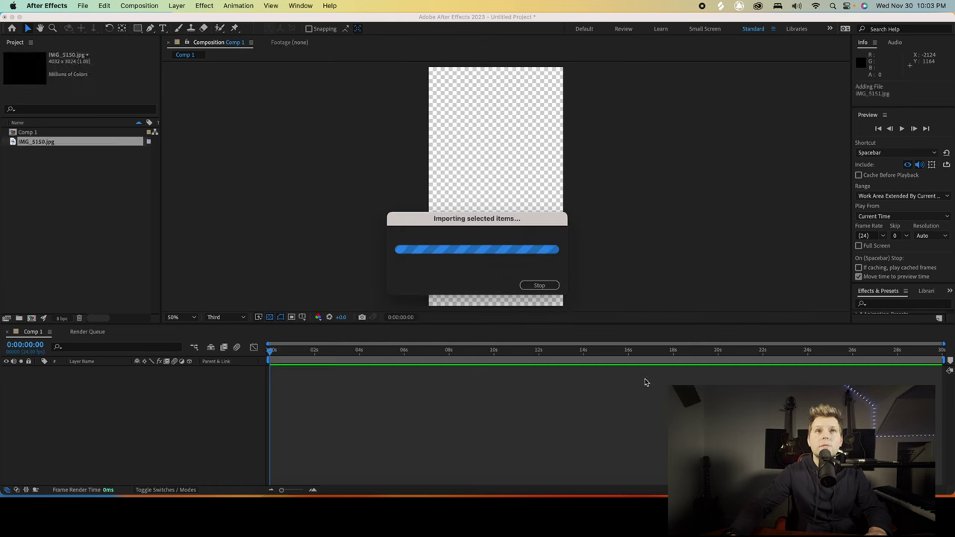
{"action": "left_click", "coordinate": [74, 222]}
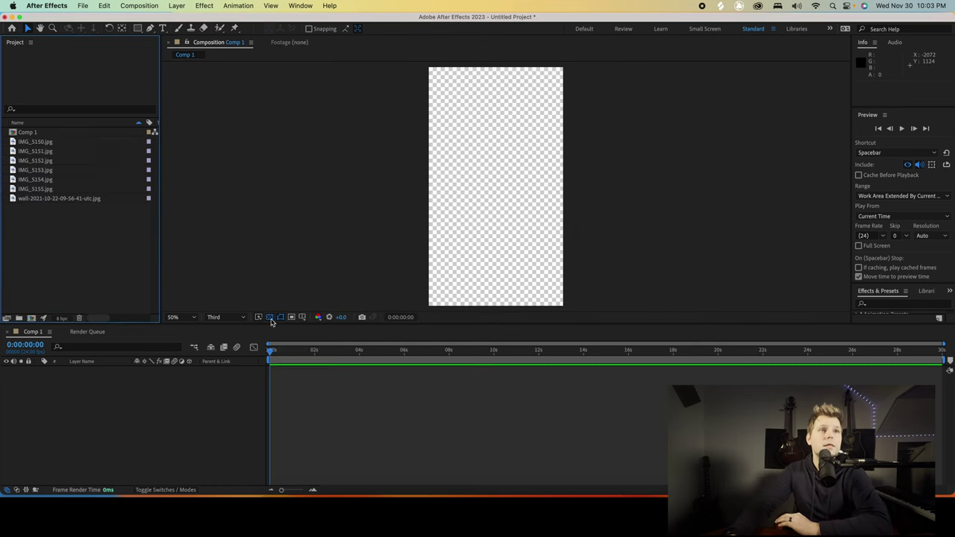
Add all six photos and the wall image as layers in the Comp 1 timeline.
{"action": "left_click_drag", "start_coordinate": [77, 219], "coordinate": [357, 397]}
{"action": "left_click_drag", "start_coordinate": [423, 381], "coordinate": [341, 377]}
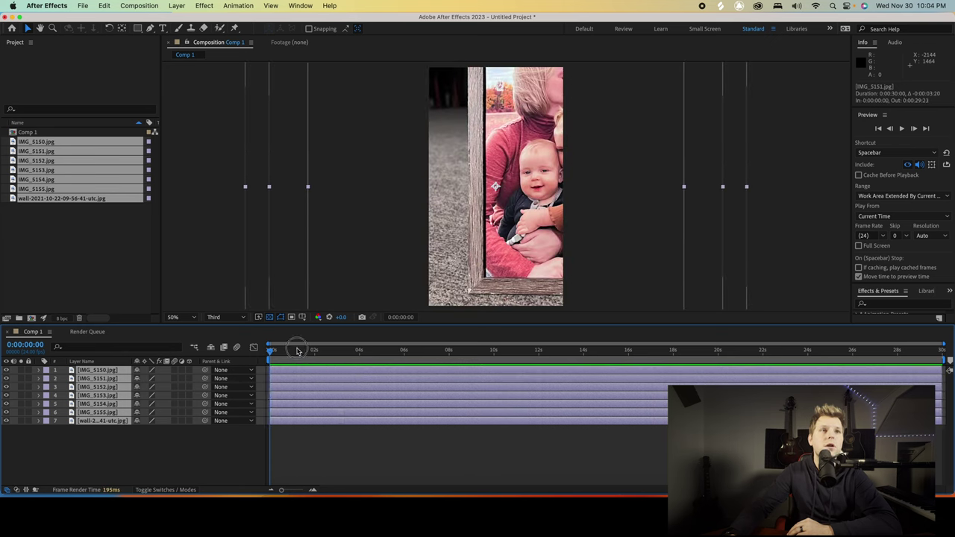
{"action": "left_click", "coordinate": [354, 429]}
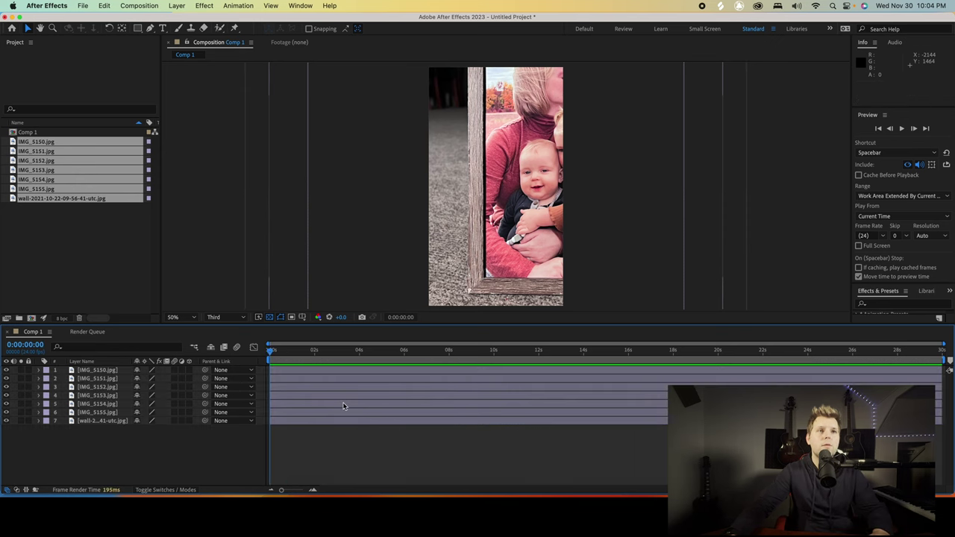
Scale down the IMG_5150.jpg layer and shift it left to position 276, 960 so the picture frame fits inside the composition.
{"action": "left_click", "coordinate": [307, 371]}
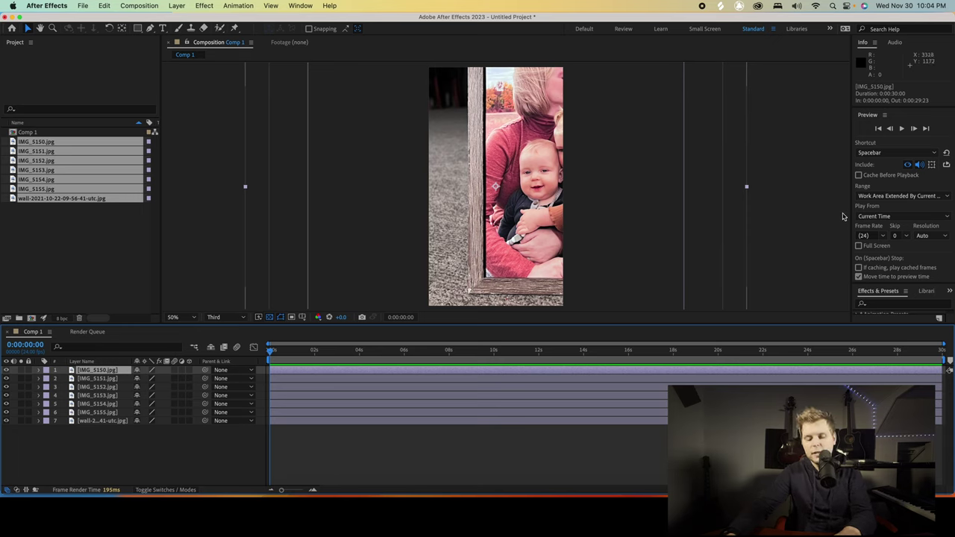
{"action": "key", "text": "comma"}
{"action": "key", "text": "period"}
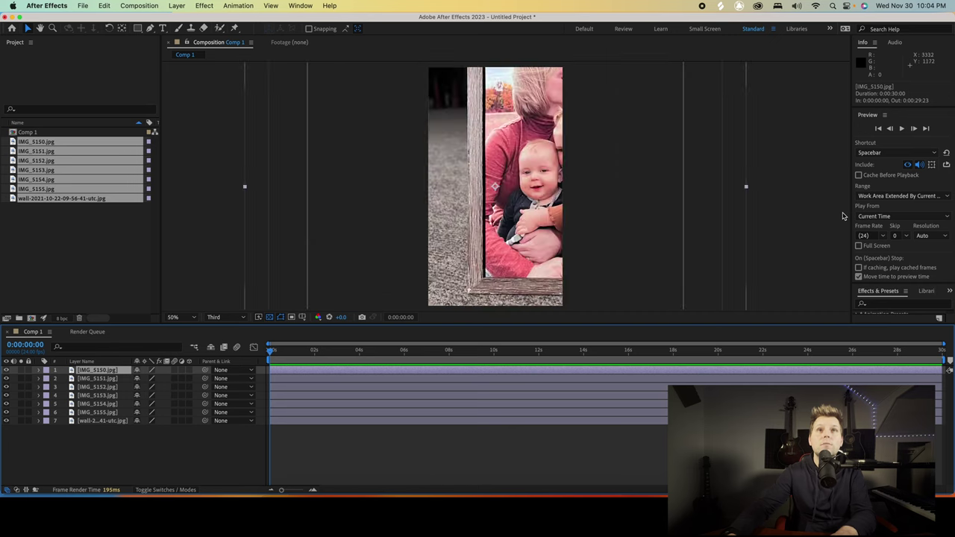
{"action": "key", "text": "comma"}
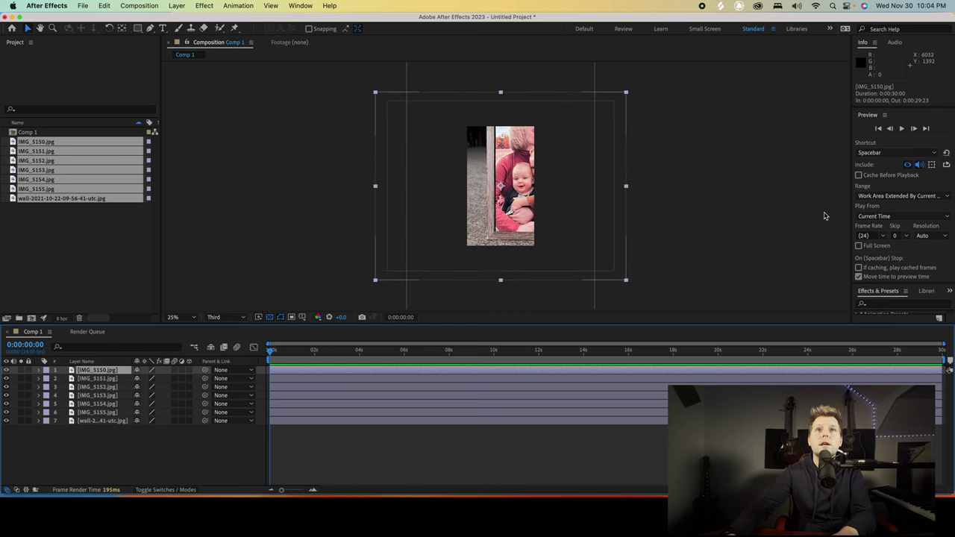
{"action": "left_click_drag", "start_coordinate": [716, 191], "coordinate": [664, 196]}
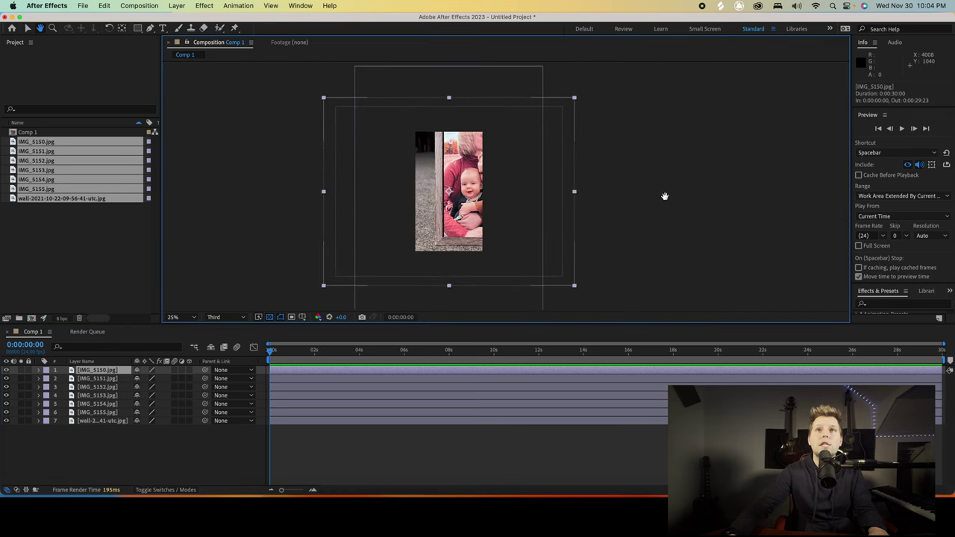
{"action": "left_click_drag", "start_coordinate": [607, 176], "coordinate": [455, 195]}
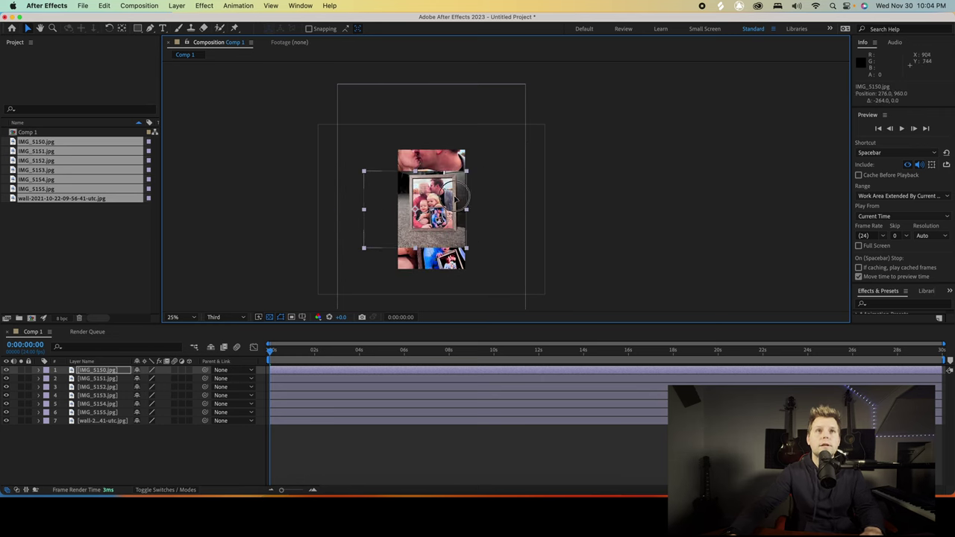
Draw a four-point Pen tool mask around the outer corners of the picture frame on IMG_5150.jpg.
{"action": "key", "text": "period"}
{"action": "key", "text": "period"}
{"action": "key", "text": "space"}
{"action": "left_click_drag", "start_coordinate": [356, 239], "coordinate": [570, 170]}
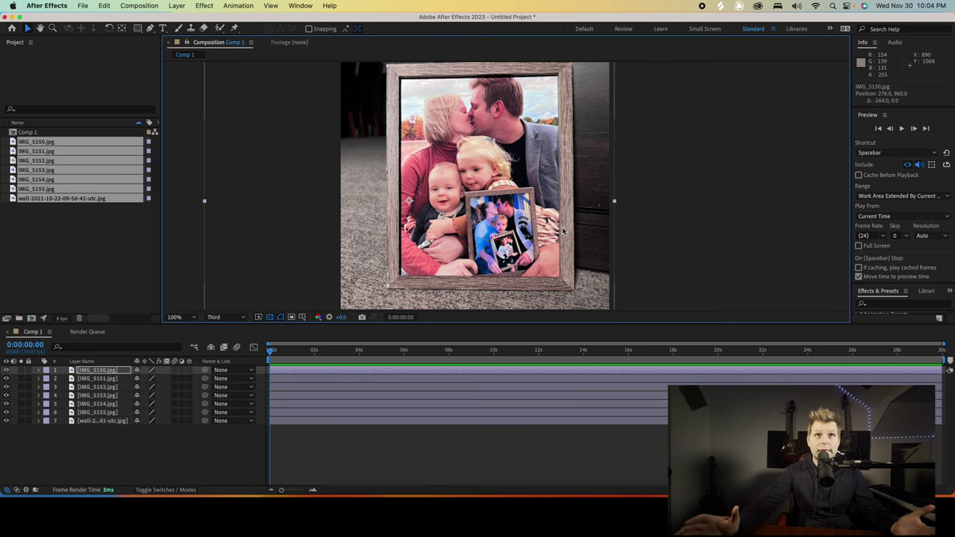
{"action": "key", "text": "space"}
{"action": "left_click_drag", "start_coordinate": [532, 225], "coordinate": [517, 236]}
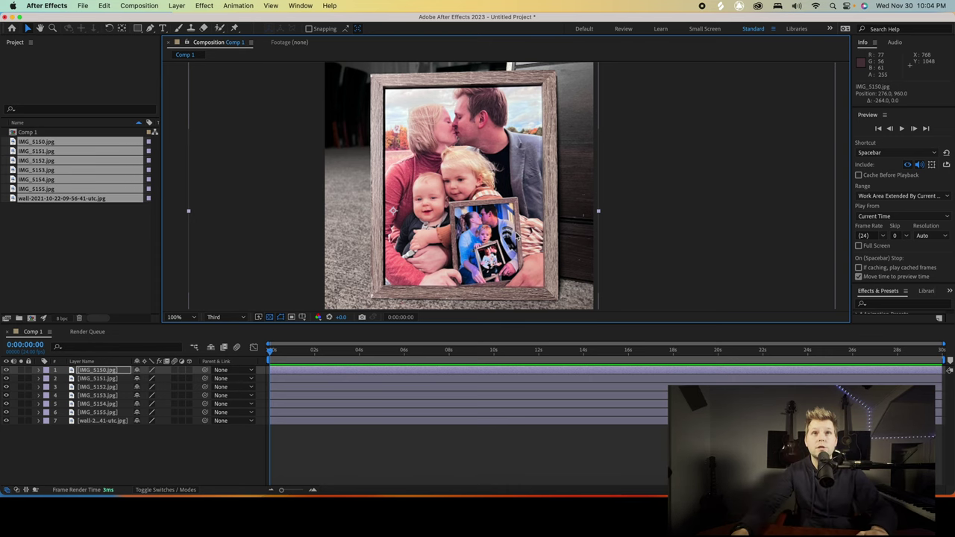
{"action": "key", "text": "h"}
{"action": "left_click_drag", "start_coordinate": [472, 189], "coordinate": [486, 194]}
{"action": "key", "text": "v"}
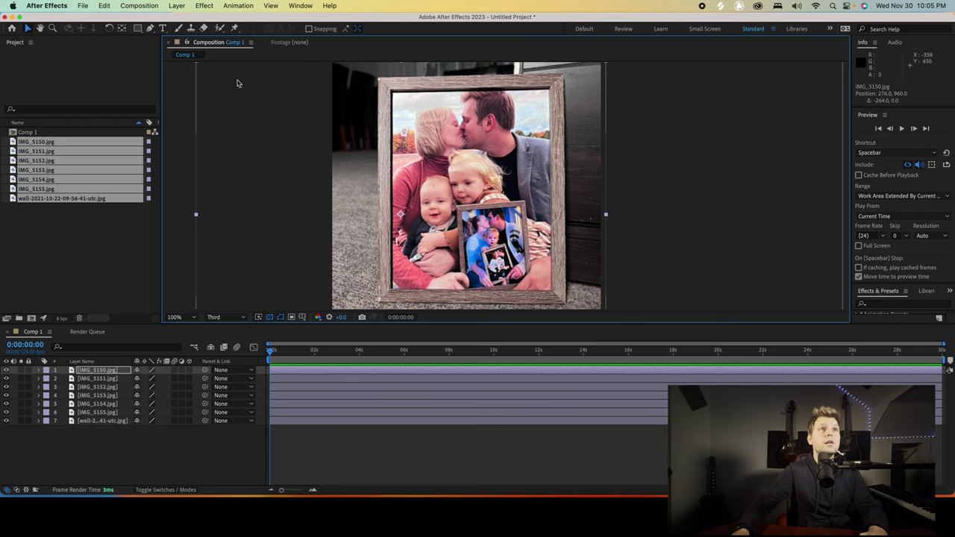
{"action": "left_click", "coordinate": [149, 28]}
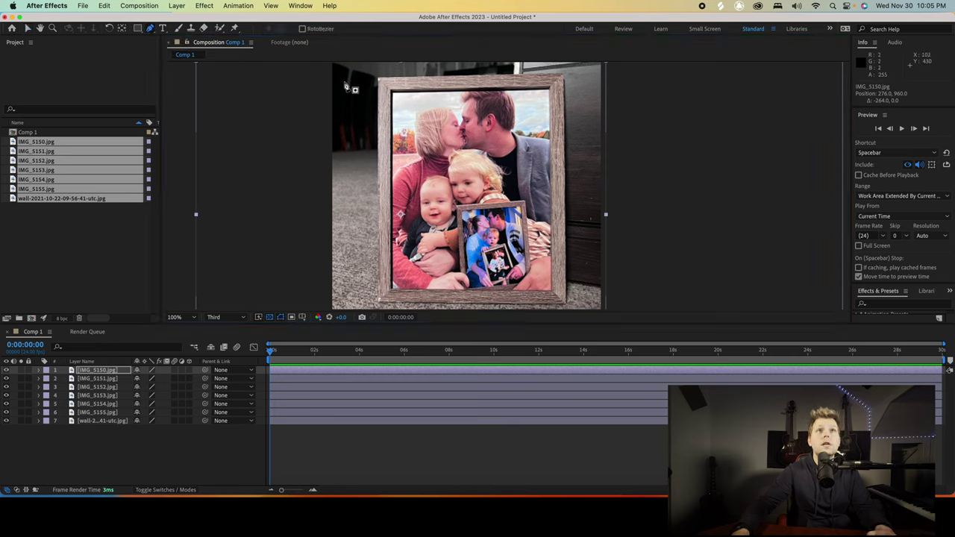
{"action": "left_click", "coordinate": [378, 77]}
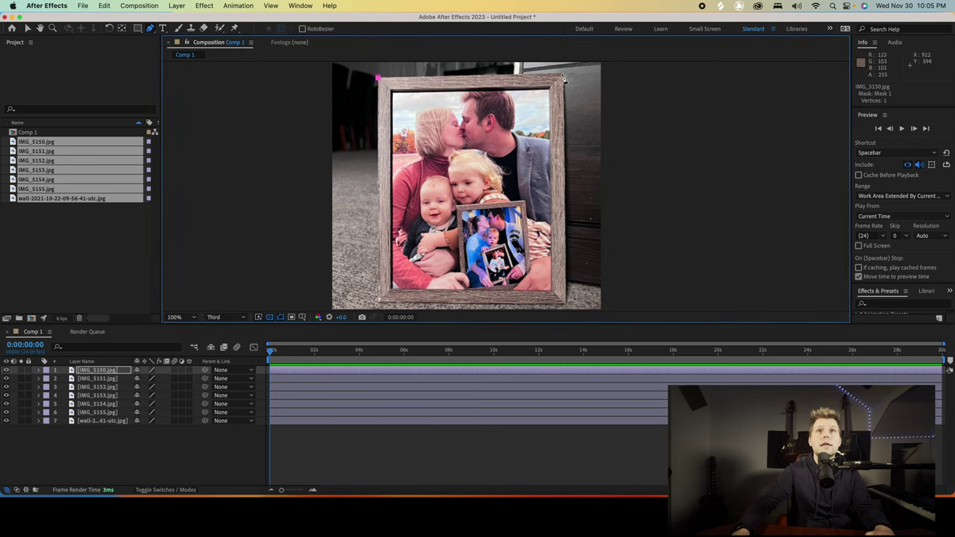
{"action": "scroll", "coordinate": [572, 246], "scroll_direction": "down", "scroll_amount": 3}
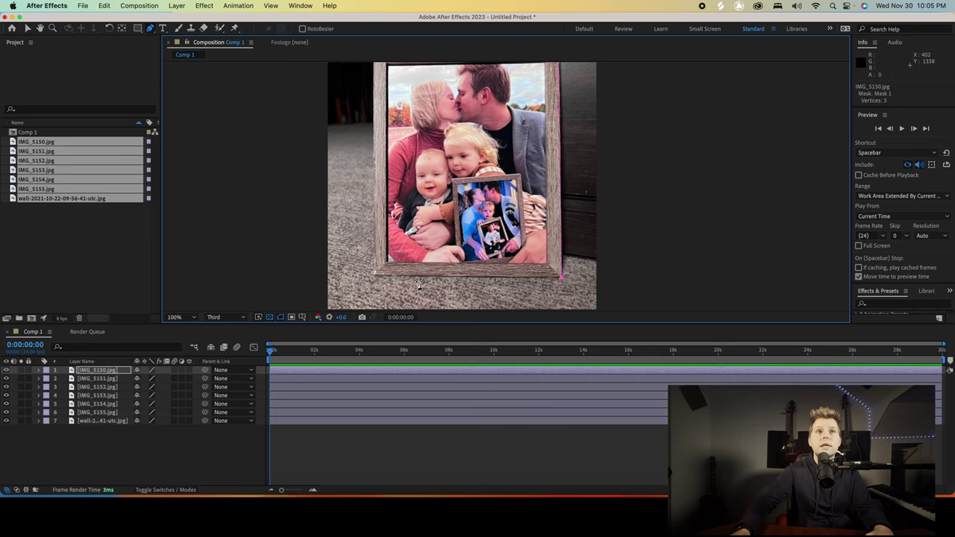
{"action": "left_click", "coordinate": [374, 276]}
{"action": "left_click_drag", "start_coordinate": [444, 198], "coordinate": [443, 217]}
{"action": "scroll", "coordinate": [443, 217], "scroll_direction": "down", "scroll_amount": 1}
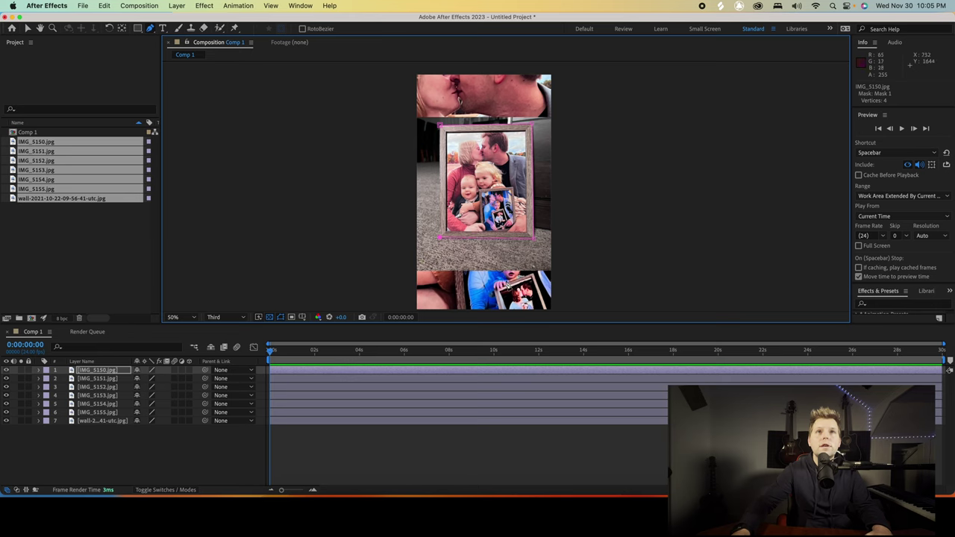
{"action": "key", "text": "period"}
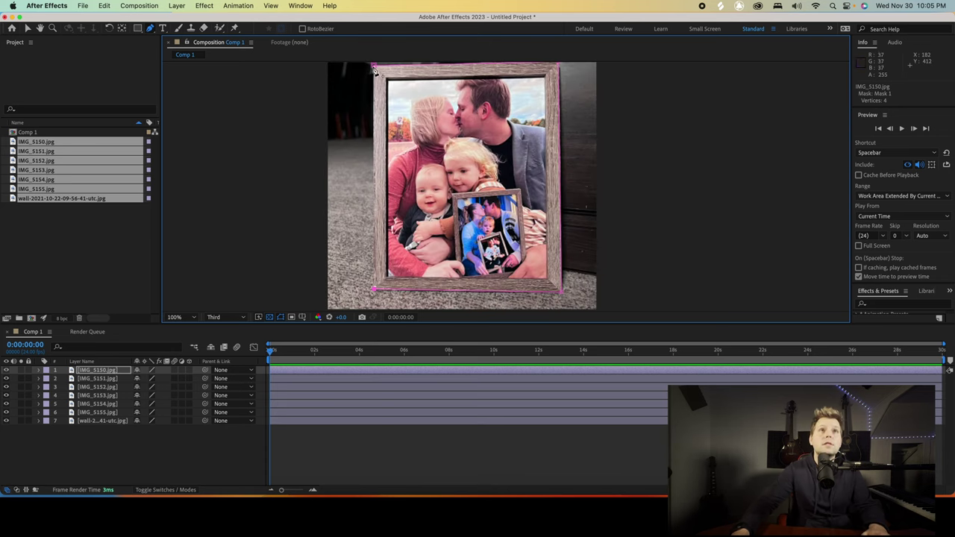
{"action": "left_click_drag", "start_coordinate": [523, 163], "coordinate": [505, 199]}
{"action": "key", "text": "g"}
Hide layers 2 to 7, IMG_5151.jpg through the wall image, and check the isolated picture frame.
{"action": "left_click_drag", "start_coordinate": [7, 379], "coordinate": [7, 423]}
{"action": "key", "text": "space"}
{"action": "left_click_drag", "start_coordinate": [509, 277], "coordinate": [498, 239]}
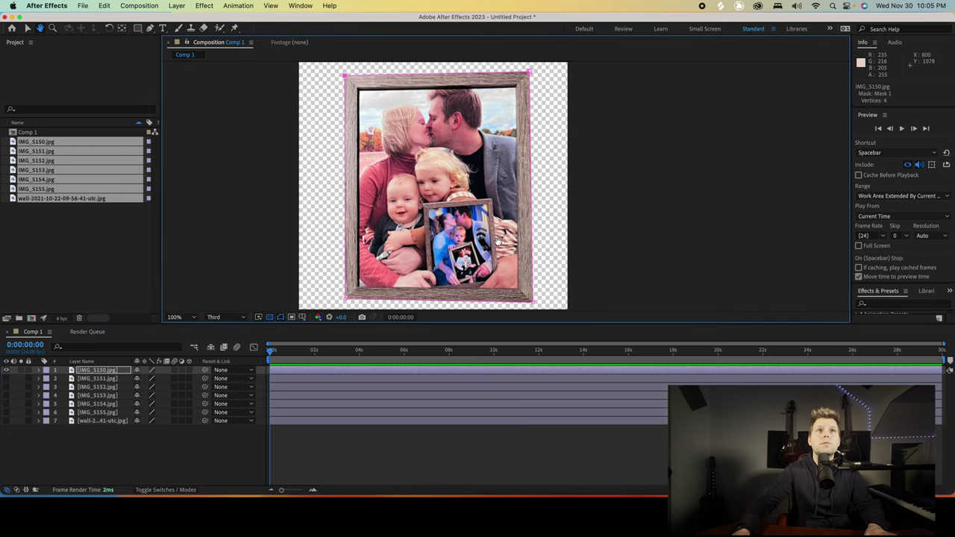
{"action": "left_click", "coordinate": [291, 387]}
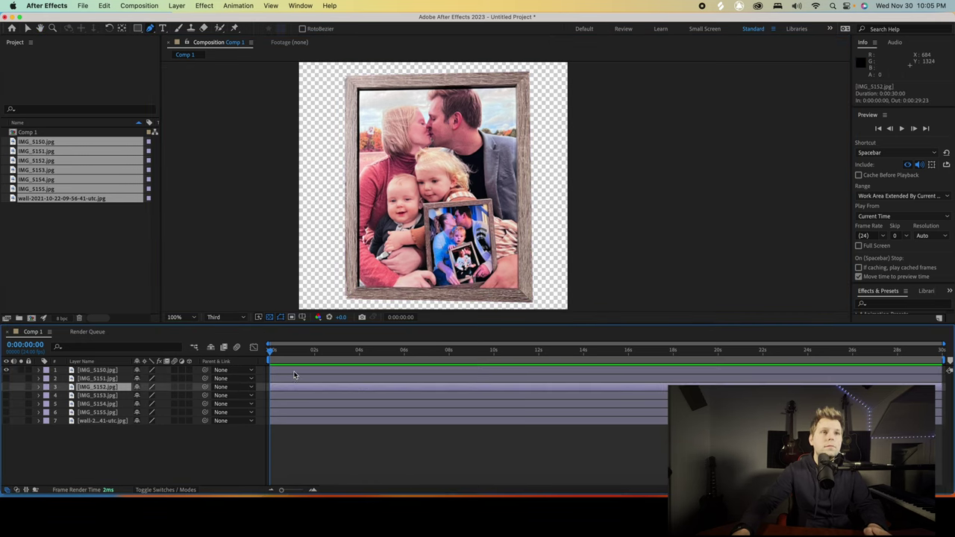
Start a second Pen tool mask on the IMG_5150.jpg layer, placing points at the frame opening's upper-left, upper-right and lower-right inner corners.
{"action": "left_click", "coordinate": [294, 372]}
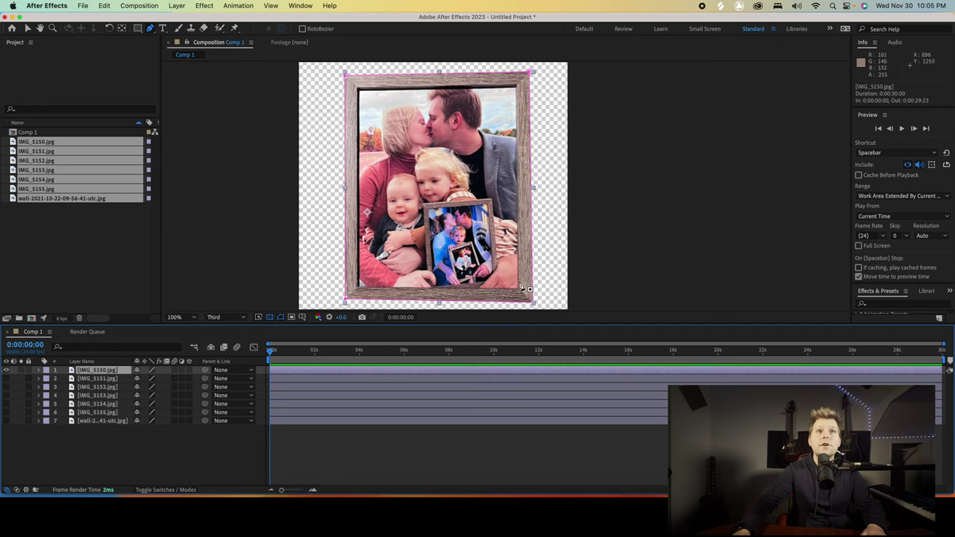
{"action": "left_click_drag", "start_coordinate": [465, 186], "coordinate": [469, 179]}
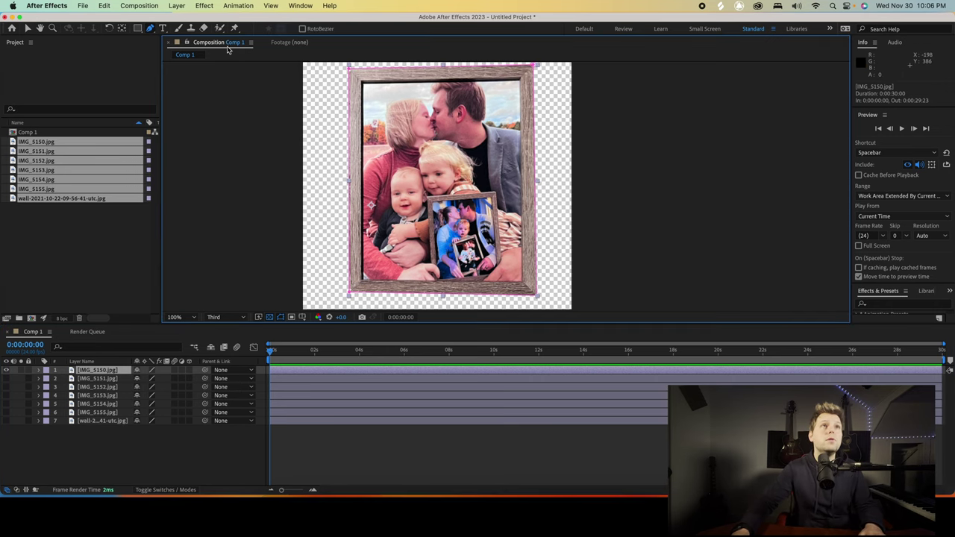
{"action": "left_click", "coordinate": [364, 86]}
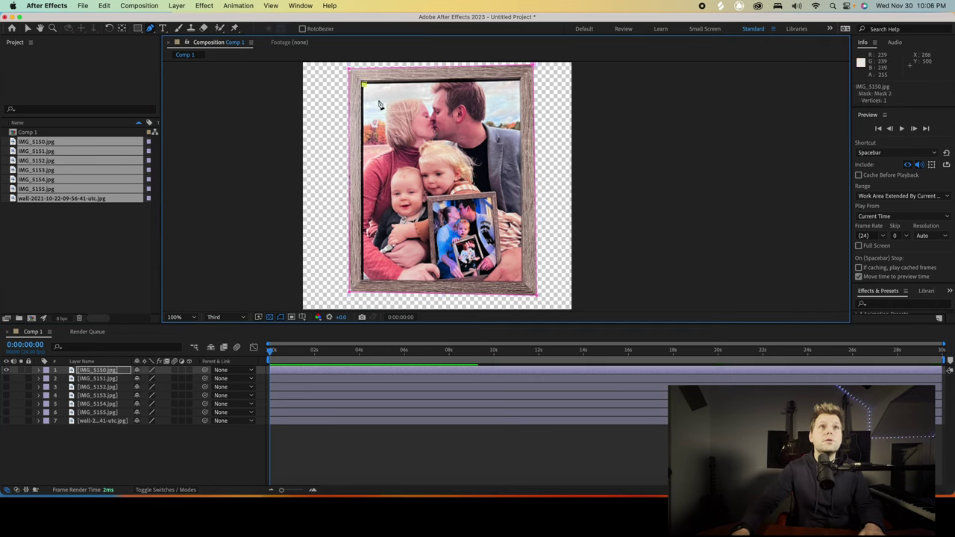
{"action": "left_click", "coordinate": [520, 83]}
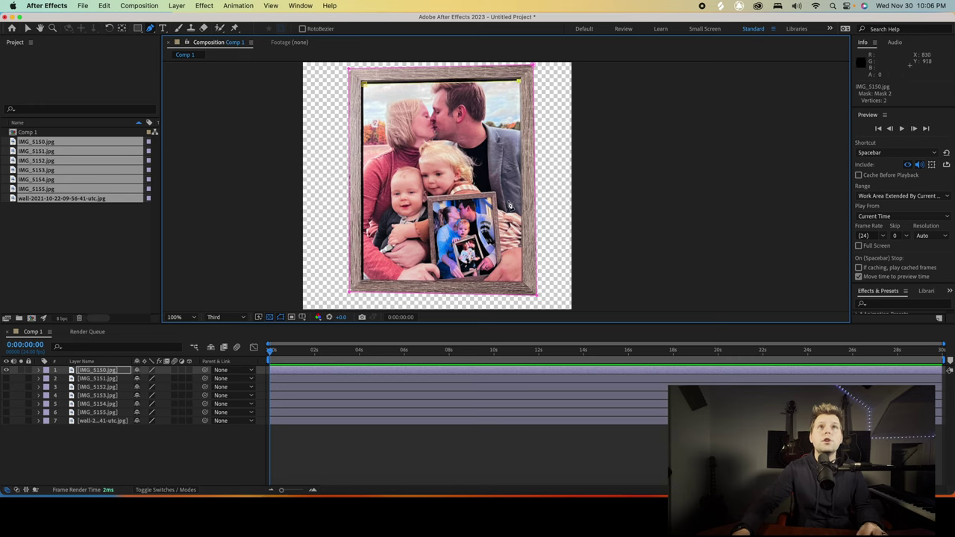
{"action": "scroll", "coordinate": [510, 205], "scroll_direction": "down", "scroll_amount": 3}
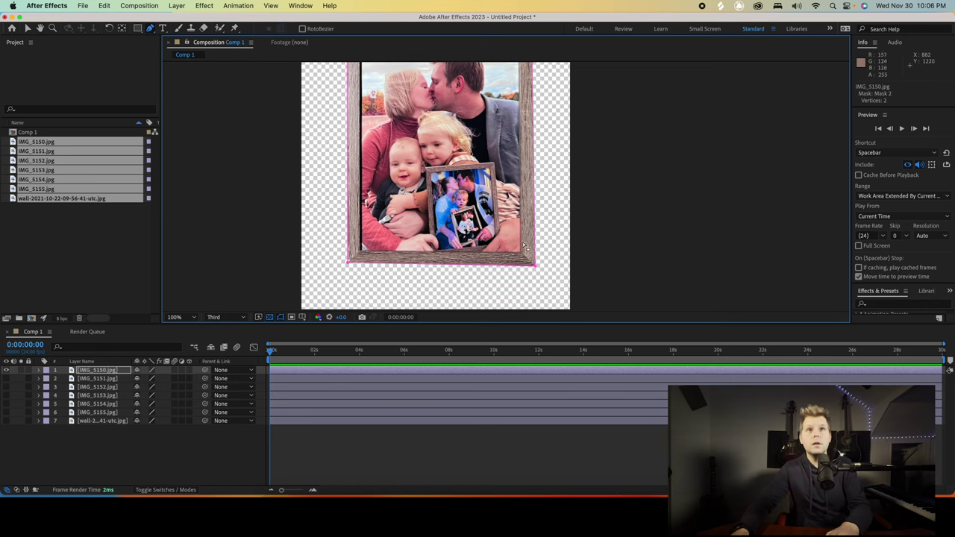
{"action": "key", "text": "."}
{"action": "key", "text": "."}
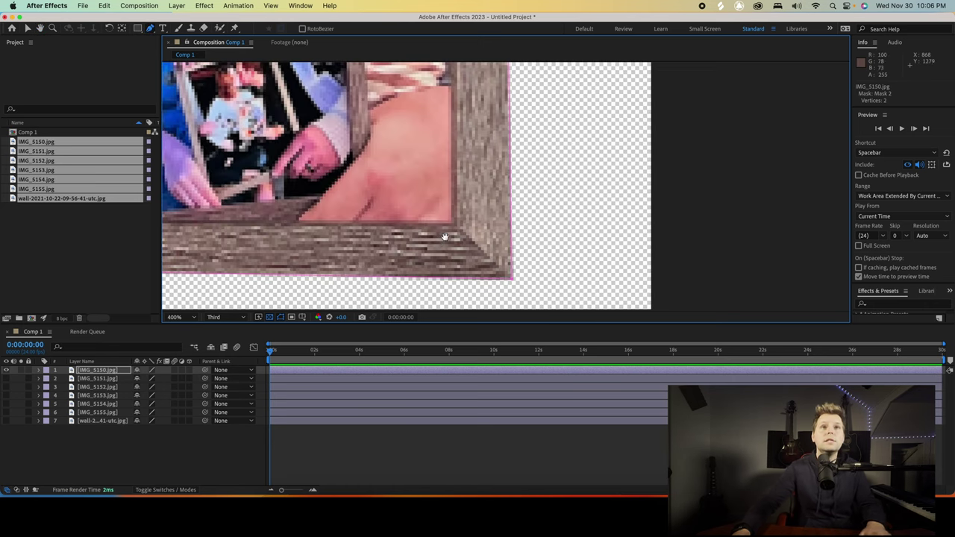
{"action": "key", "text": "space"}
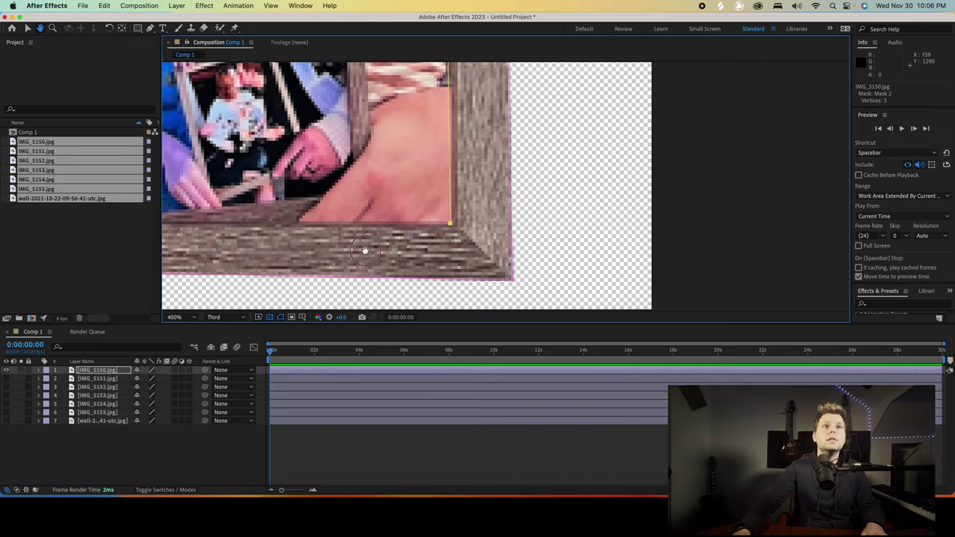
{"action": "left_click_drag", "start_coordinate": [213, 251], "coordinate": [518, 232]}
{"action": "left_click_drag", "start_coordinate": [388, 231], "coordinate": [638, 245]}
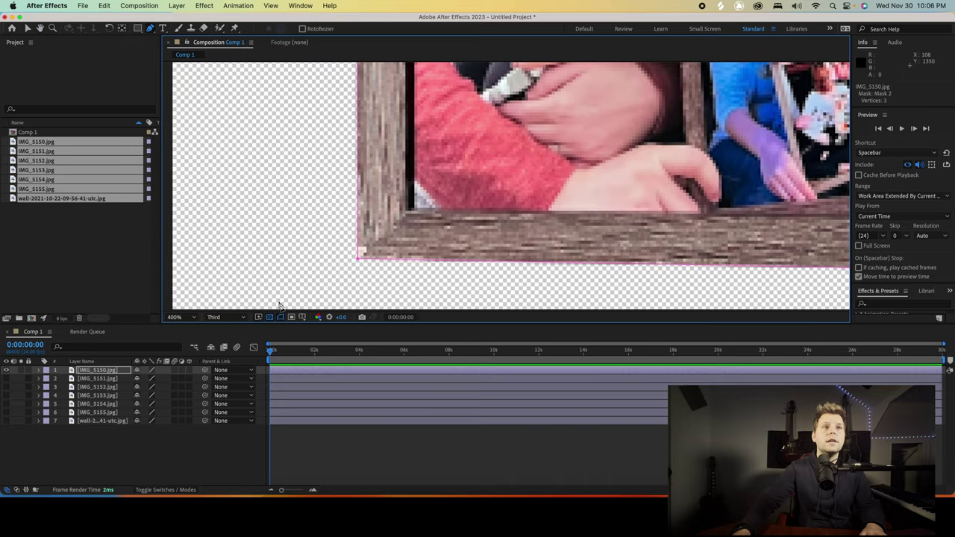
Set the preview resolution to Full and finish the second mask at the opening's lower-left inner corner, closing it at the first point.
{"action": "left_click", "coordinate": [240, 316]}
{"action": "left_click", "coordinate": [224, 336]}
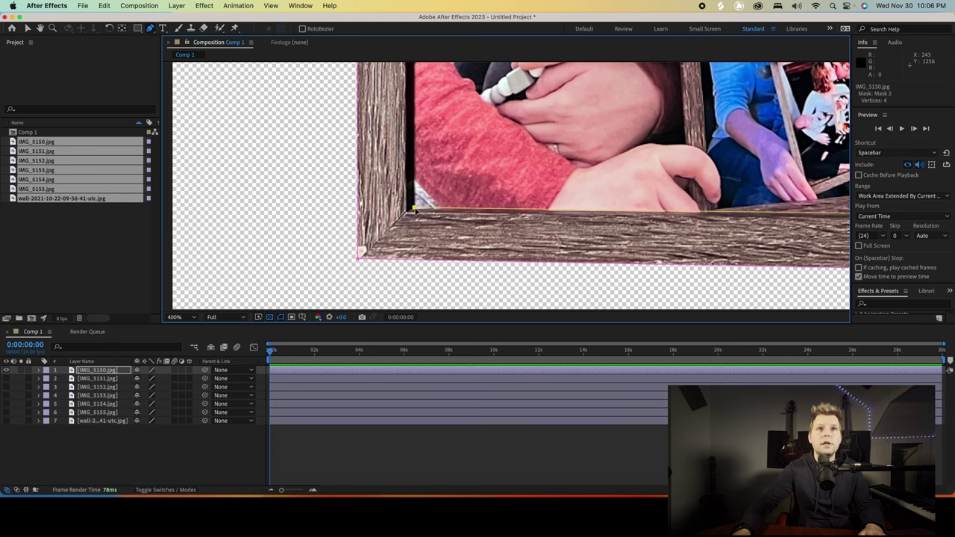
{"action": "left_click_drag", "start_coordinate": [433, 145], "coordinate": [443, 245]}
{"action": "key", "text": "comma"}
{"action": "key", "text": "comma"}
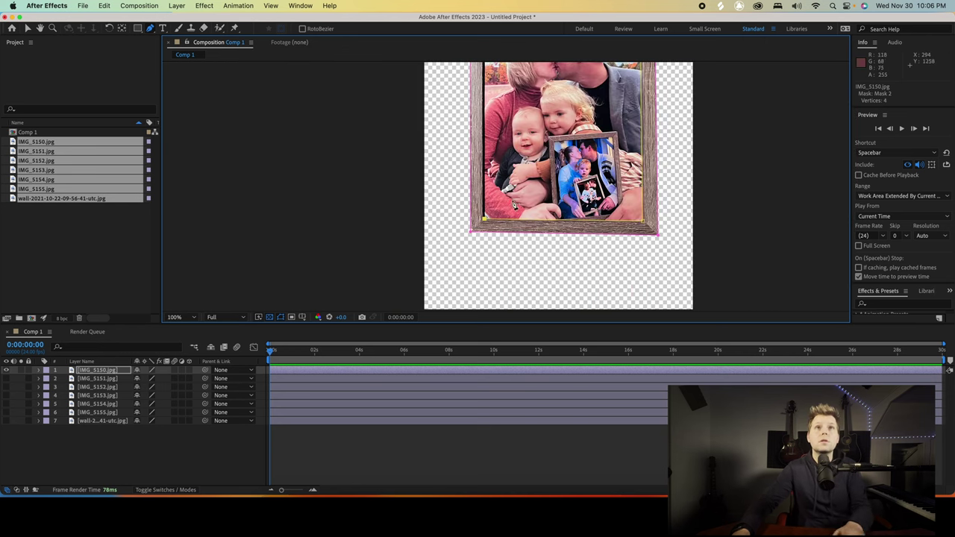
{"action": "left_click_drag", "start_coordinate": [501, 150], "coordinate": [503, 265]}
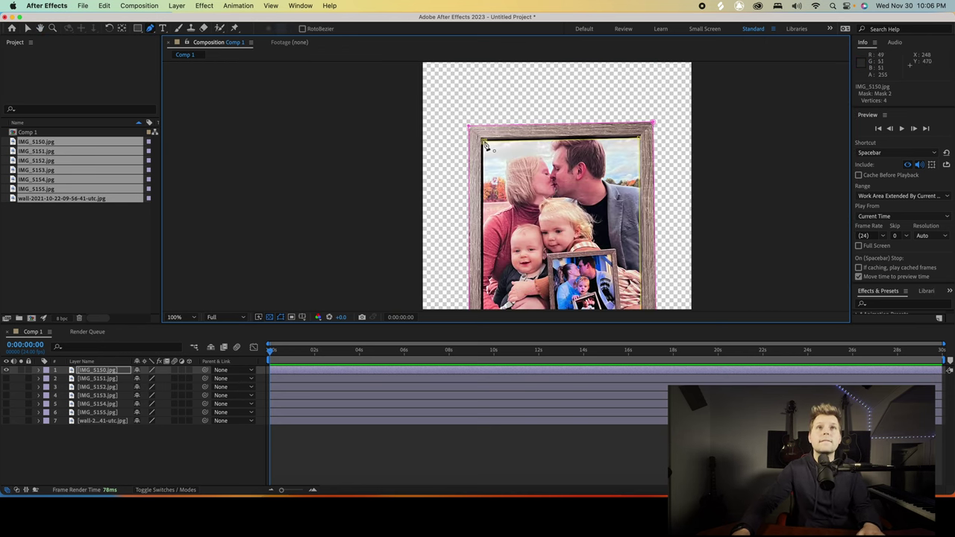
{"action": "left_click_drag", "start_coordinate": [555, 255], "coordinate": [498, 198]}
{"action": "key", "text": "g"}
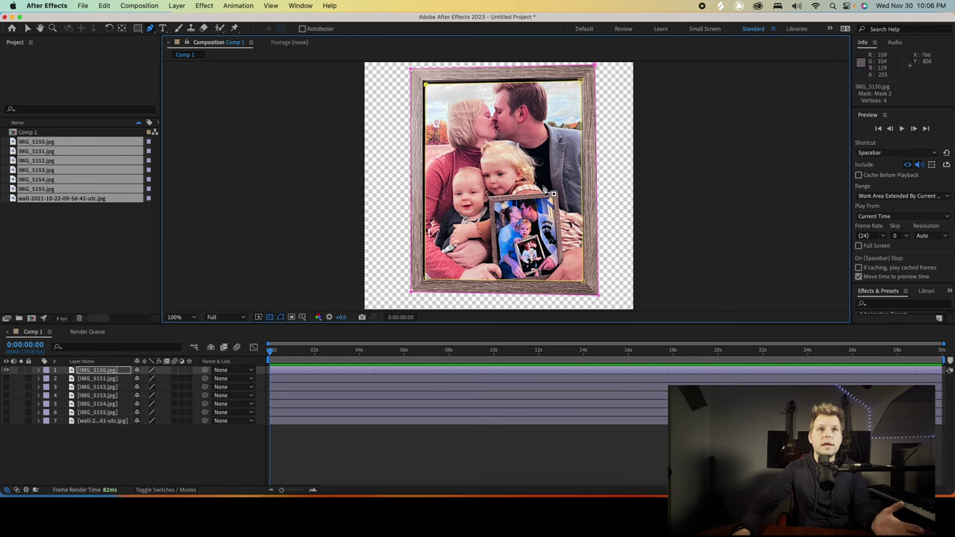
Reveal the masks of IMG_5150.jpg, set Mask 2's mode to Subtract to cut out the photo inside the frame, and collapse the layer.
{"action": "left_click", "coordinate": [40, 371]}
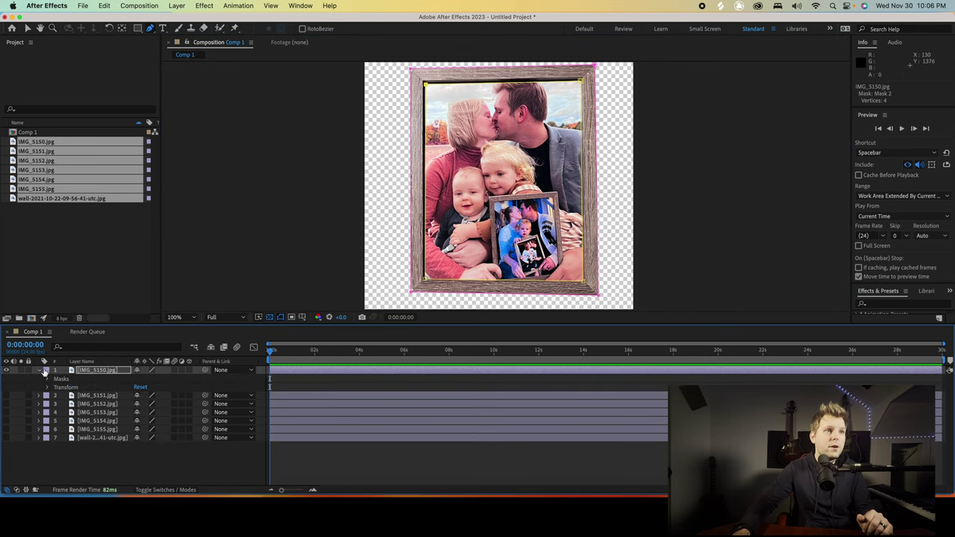
{"action": "left_click", "coordinate": [39, 370]}
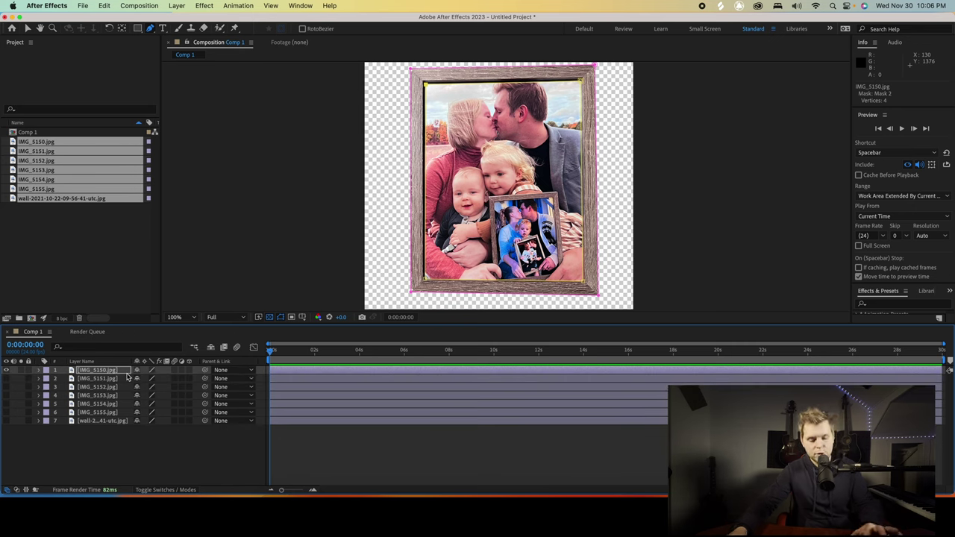
{"action": "key", "text": "m"}
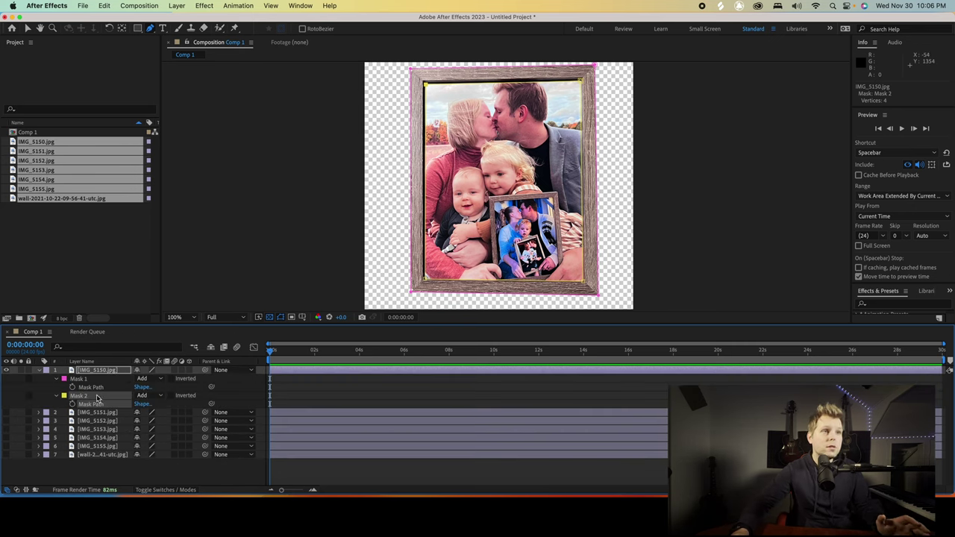
{"action": "left_click", "coordinate": [153, 398]}
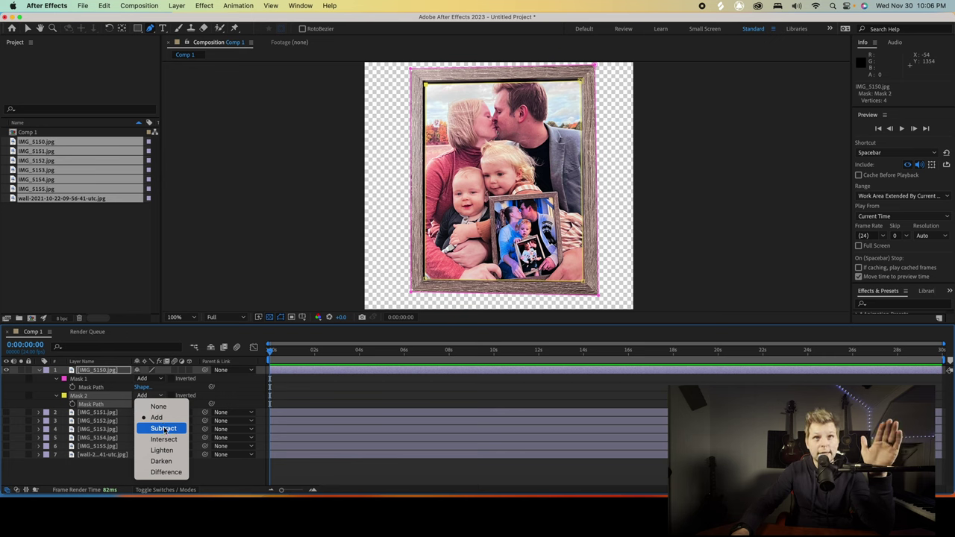
{"action": "left_click", "coordinate": [164, 430]}
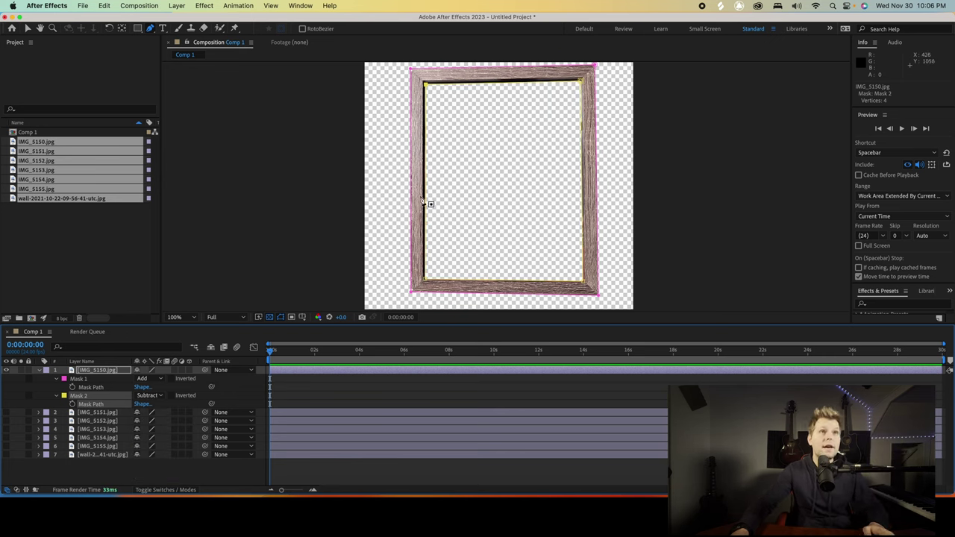
{"action": "key", "text": "comma"}
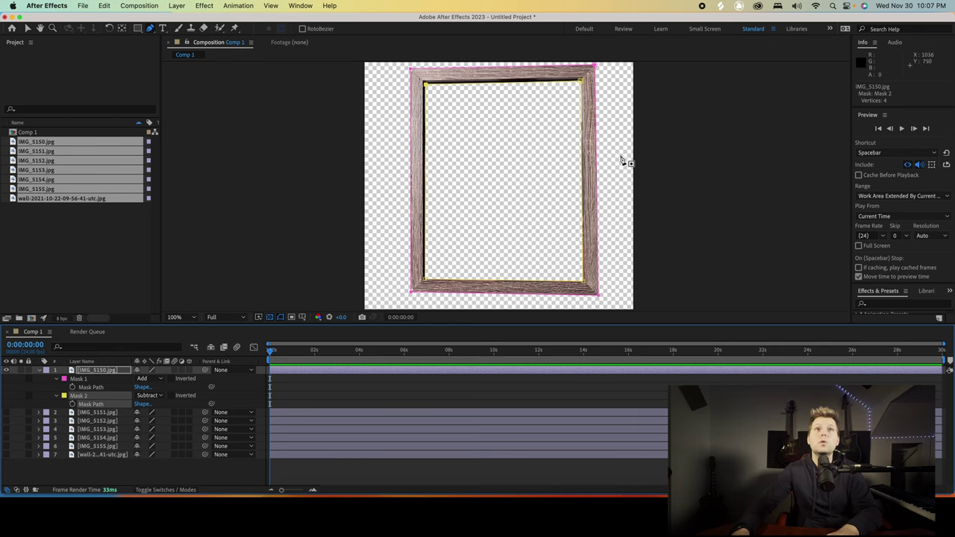
{"action": "key", "text": "period"}
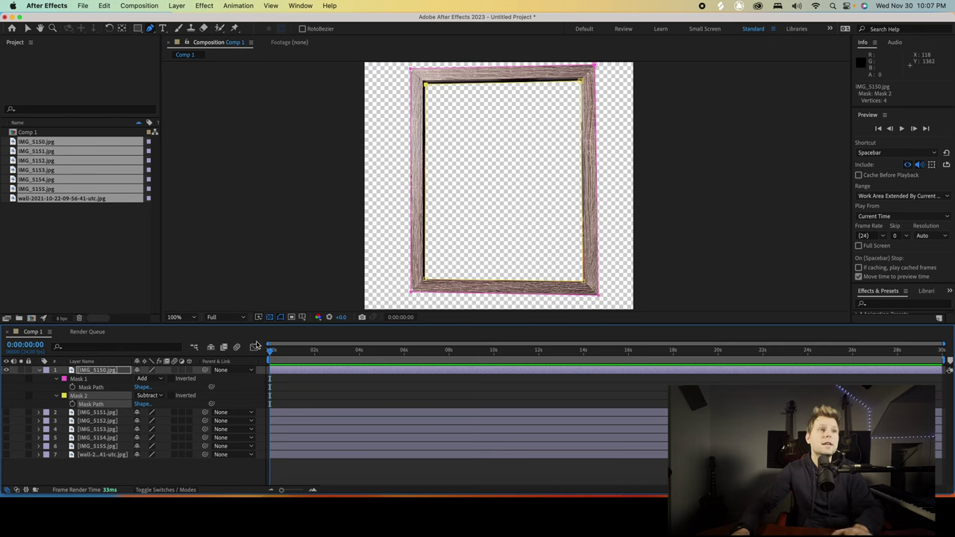
{"action": "left_click", "coordinate": [39, 373]}
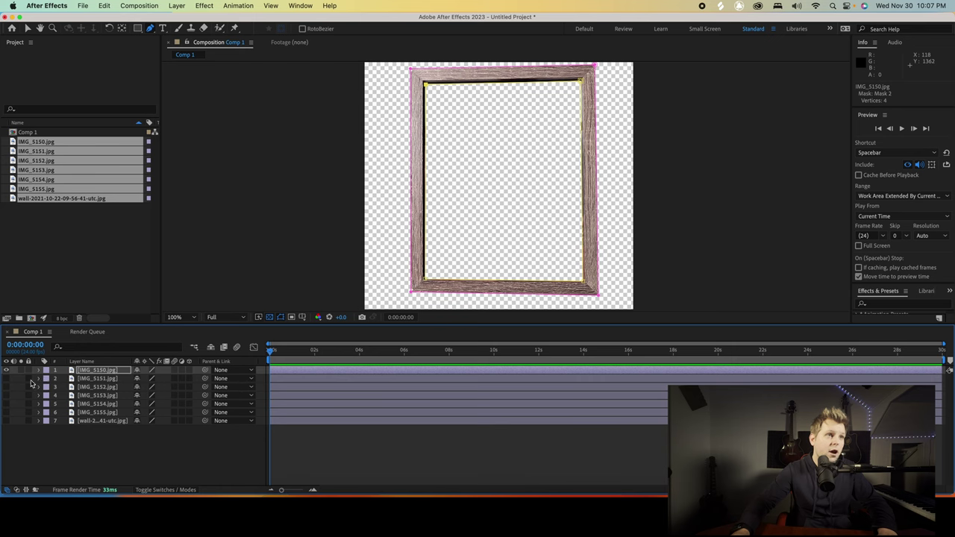
Show the IMG_5151.jpg layer and scale it down proportionally to 34%.
{"action": "left_click", "coordinate": [7, 378]}
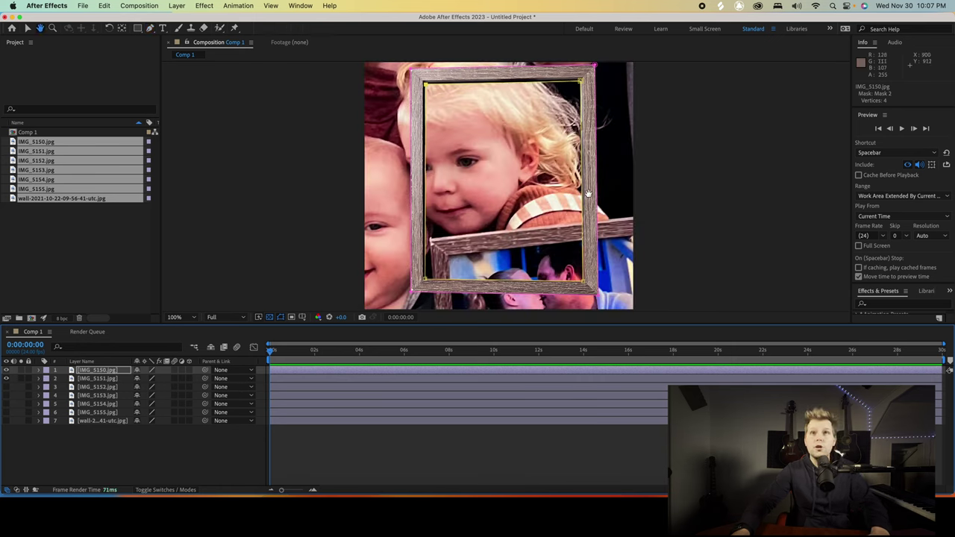
{"action": "left_click_drag", "start_coordinate": [589, 191], "coordinate": [547, 220]}
{"action": "key", "text": "g"}
{"action": "key", "text": "comma"}
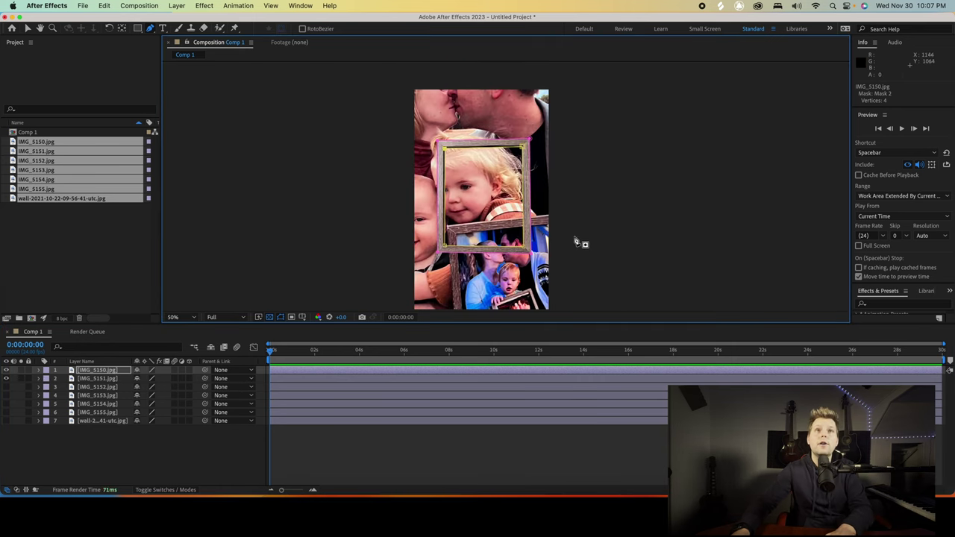
{"action": "left_click", "coordinate": [27, 28]}
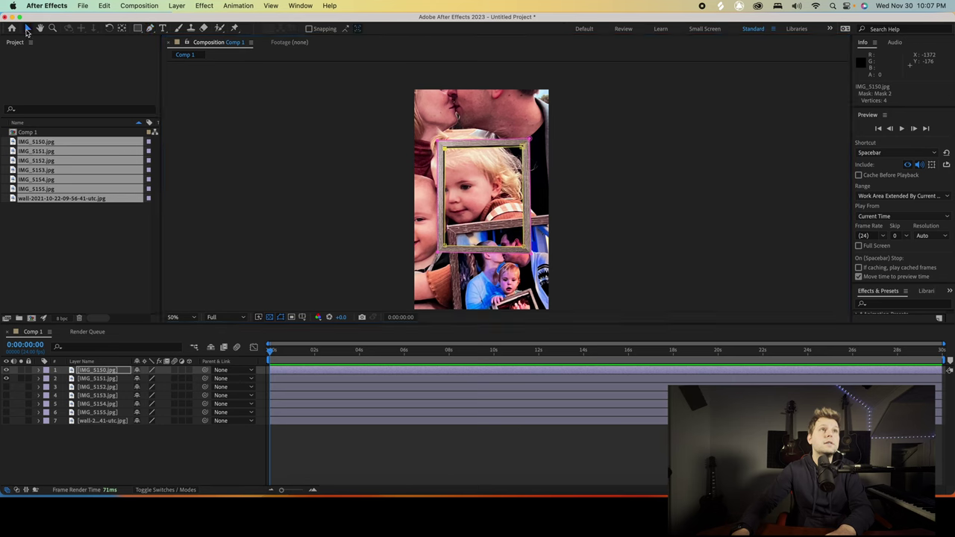
{"action": "key", "text": "comma"}
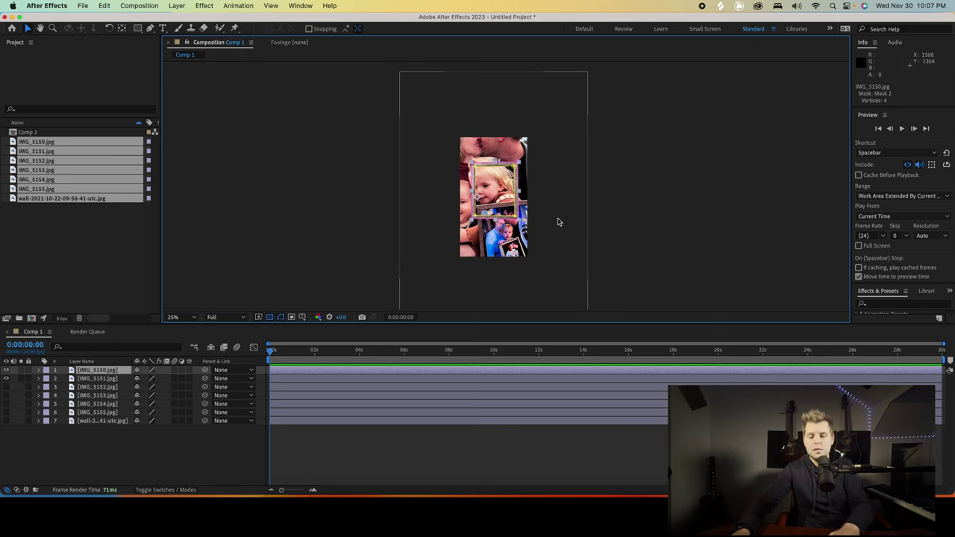
{"action": "key", "text": "comma"}
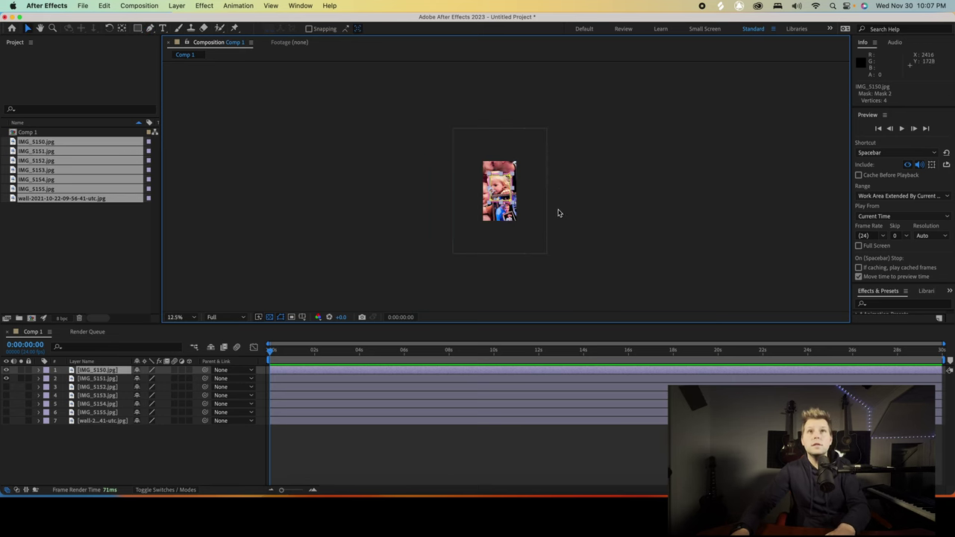
{"action": "left_click", "coordinate": [294, 380]}
{"action": "left_click_drag", "start_coordinate": [547, 131], "coordinate": [515, 176]}
{"action": "key", "text": "period"}
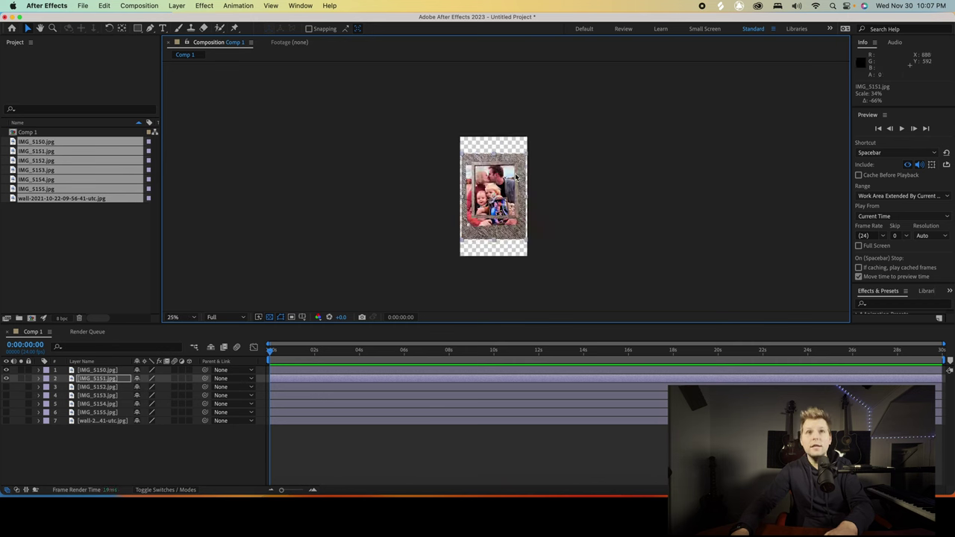
Scale IMG_5151.jpg down further and move it to position 604, 896 so its photo sits behind the frame opening.
{"action": "key", "text": "period"}
{"action": "key", "text": "period"}
{"action": "key", "text": "period"}
{"action": "scroll", "coordinate": [512, 201], "scroll_direction": "down", "scroll_amount": 2}
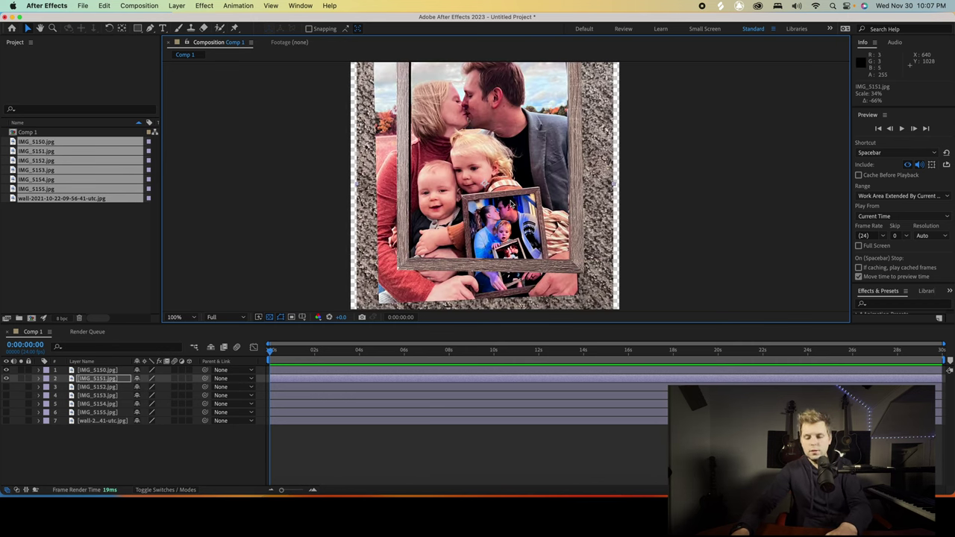
{"action": "key", "text": "comma"}
{"action": "mouse_move", "coordinate": [502, 190]}
{"action": "left_mouse_down"}
{"action": "mouse_move", "coordinate": [512, 174]}
{"action": "mouse_move", "coordinate": [514, 183]}
{"action": "left_mouse_up"}
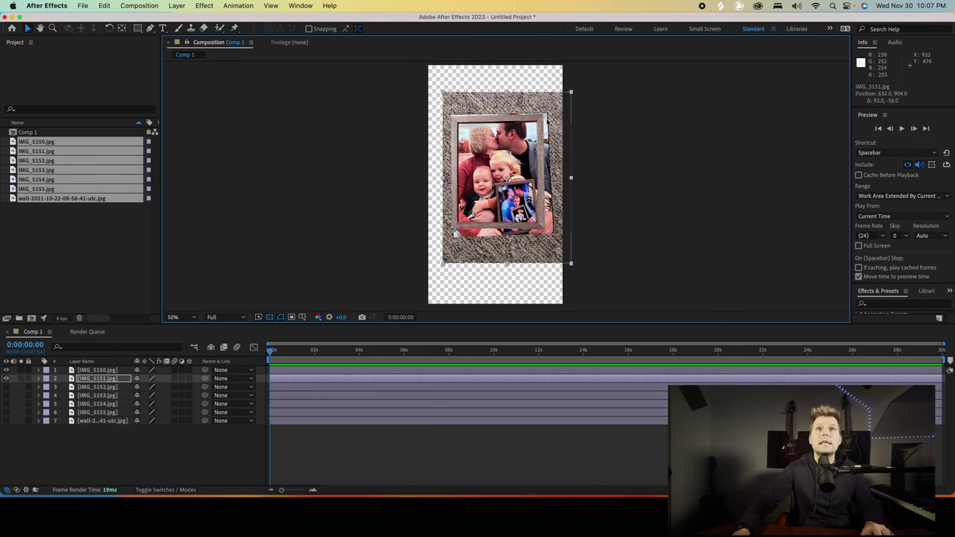
{"action": "left_click_drag", "start_coordinate": [570, 94], "coordinate": [555, 105]}
{"action": "left_click_drag", "start_coordinate": [546, 153], "coordinate": [540, 161]}
Shift IMG_5151.jpg to position 596, 900 and scale it down to 28% to match the frame opening more closely.
{"action": "key", "text": "period"}
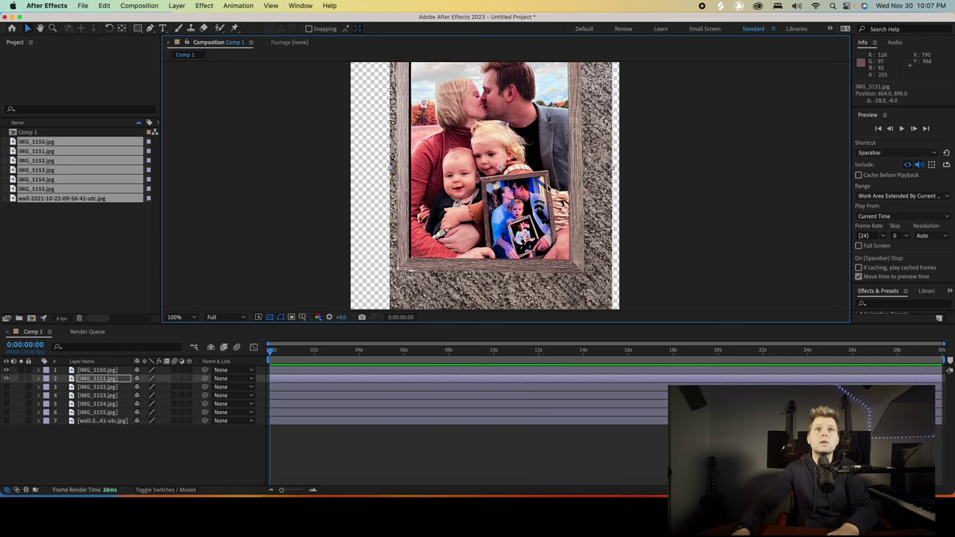
{"action": "key", "text": "comma"}
{"action": "left_click_drag", "start_coordinate": [542, 190], "coordinate": [539, 193]}
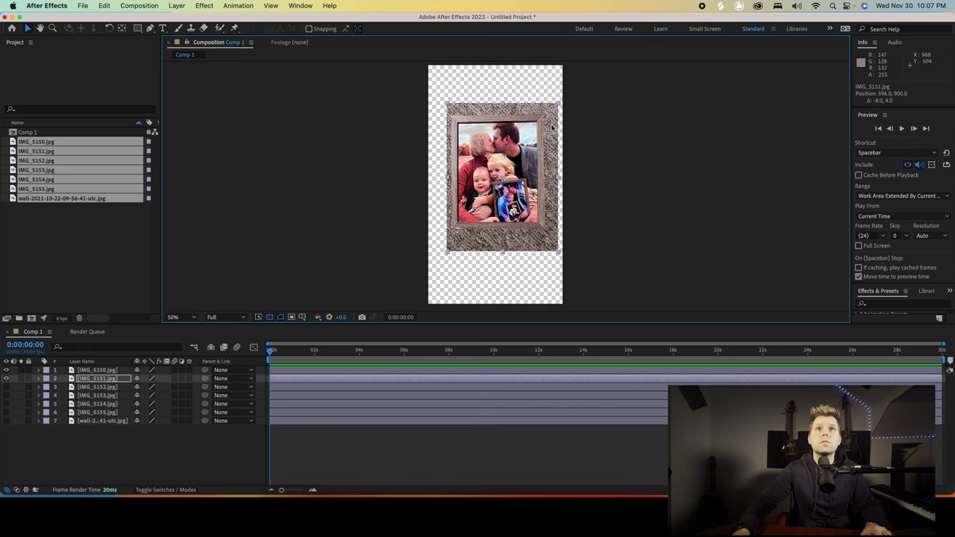
{"action": "left_click_drag", "start_coordinate": [557, 106], "coordinate": [553, 109]}
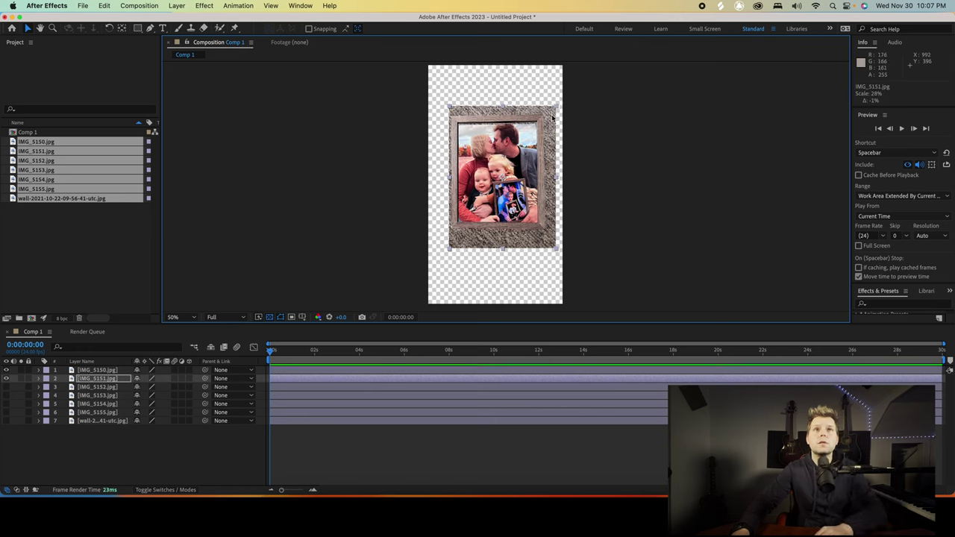
Fine-tune IMG_5151.jpg to position 597, 891 and scale 29% so its photo fills the frame opening.
{"action": "left_click_drag", "start_coordinate": [537, 164], "coordinate": [544, 165]}
{"action": "scroll", "coordinate": [544, 164], "scroll_direction": "up", "scroll_amount": 4}
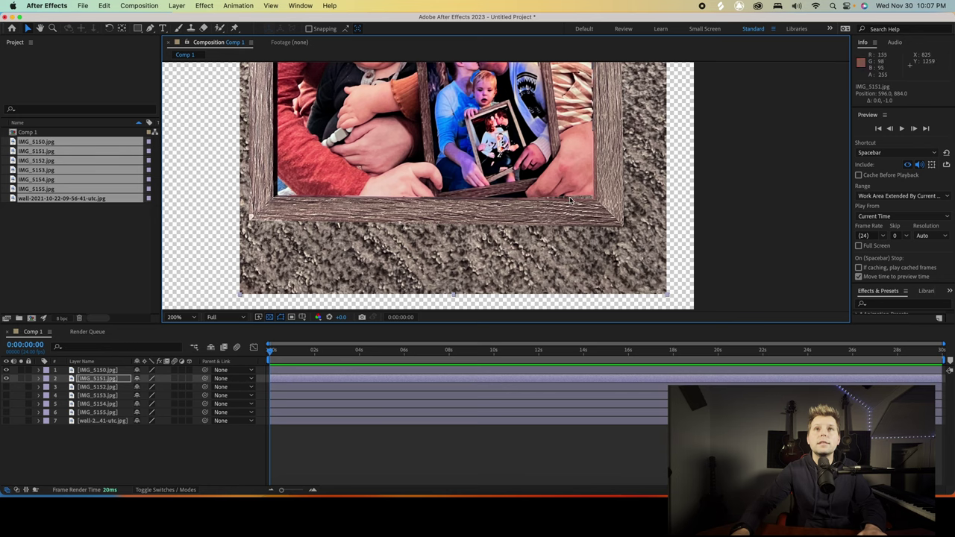
{"action": "left_click_drag", "start_coordinate": [572, 180], "coordinate": [573, 185]}
{"action": "scroll", "coordinate": [573, 184], "scroll_direction": "down", "scroll_amount": 2}
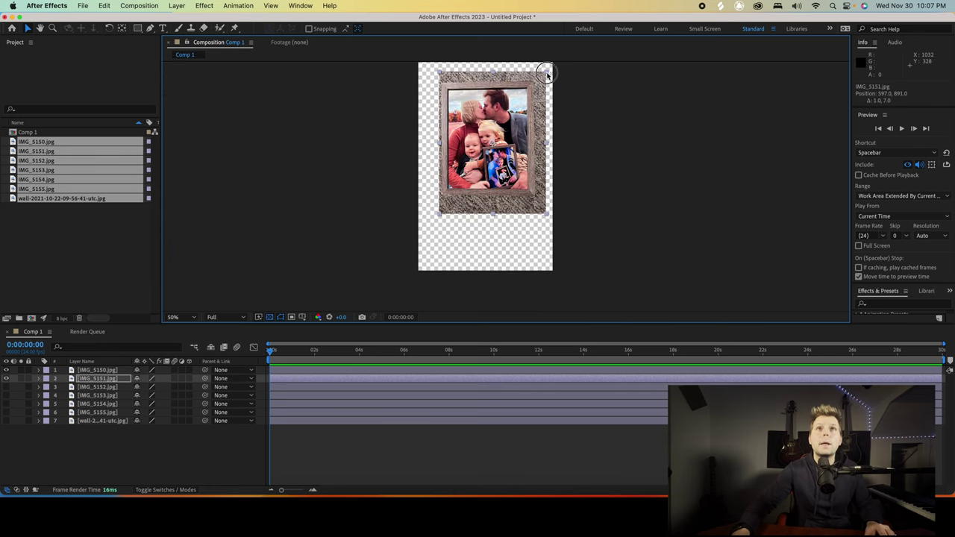
{"action": "left_click_drag", "start_coordinate": [547, 74], "coordinate": [548, 75]}
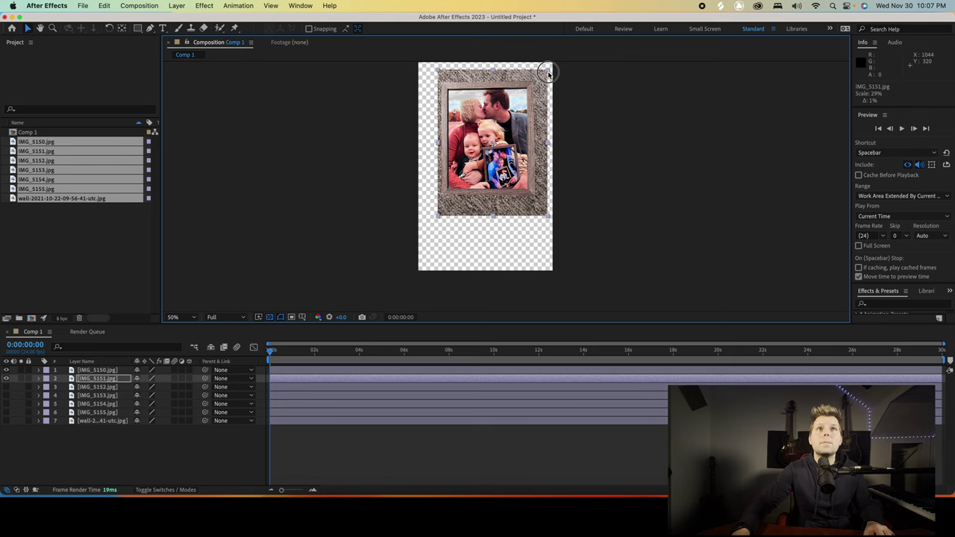
{"action": "left_click_drag", "start_coordinate": [535, 113], "coordinate": [535, 112]}
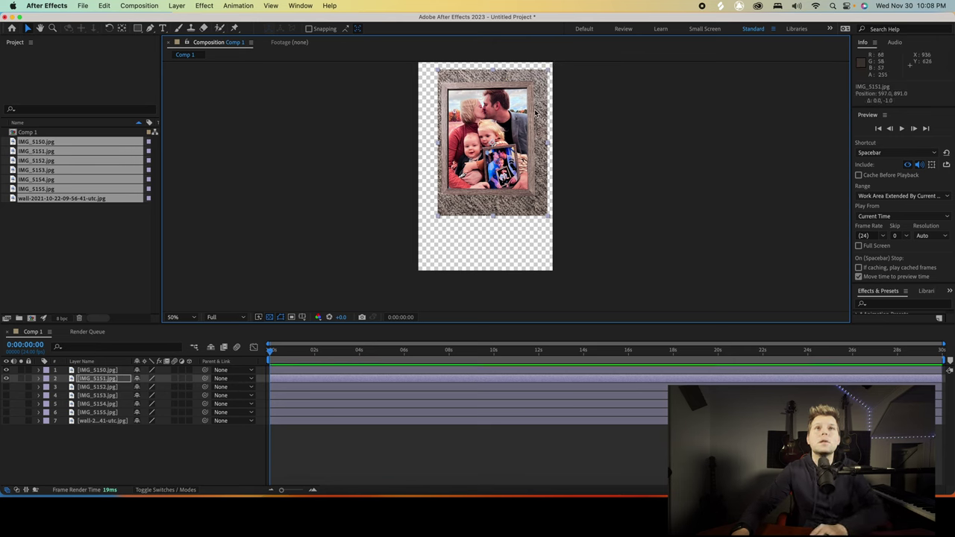
Nudge IMG_5151.jpg up to position 597, 887 to refine how its photo lines up with the frame opening.
{"action": "key", "text": "period"}
{"action": "left_click_drag", "start_coordinate": [526, 114], "coordinate": [499, 216]}
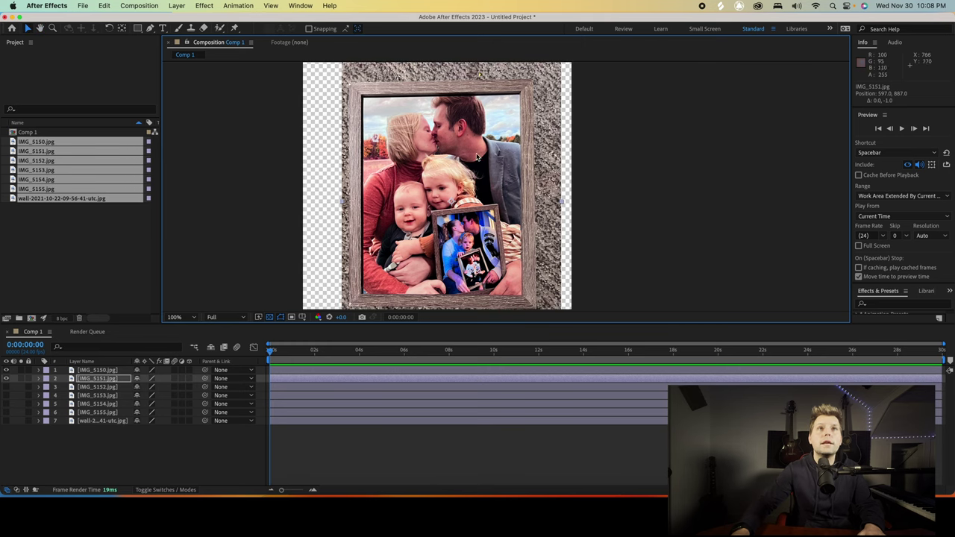
{"action": "key", "text": "comma"}
{"action": "key", "text": "space"}
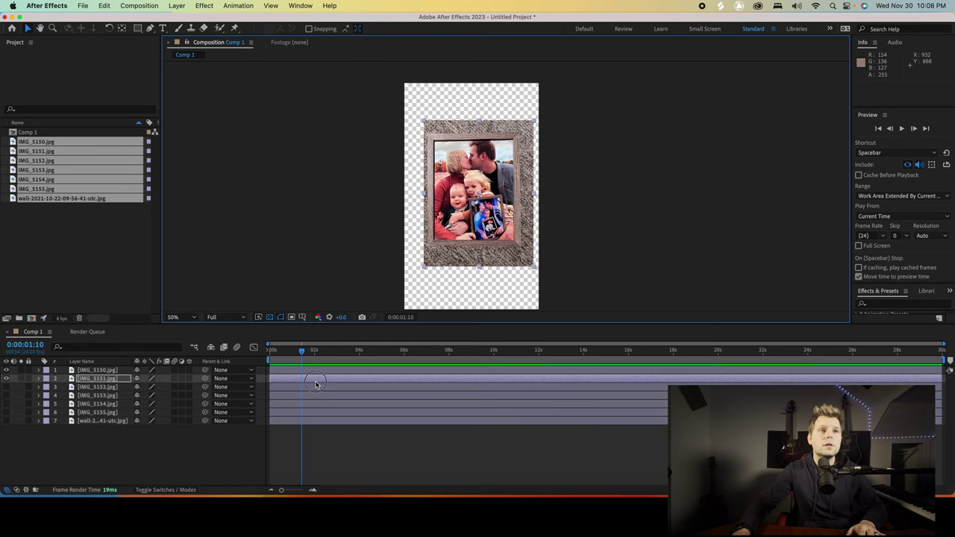
{"action": "key", "text": "space"}
Draw a closed four-point Pen mask on IMG_5151.jpg along its outer wooden frame, then nudge the upper-left mask point inward.
{"action": "left_click", "coordinate": [150, 28]}
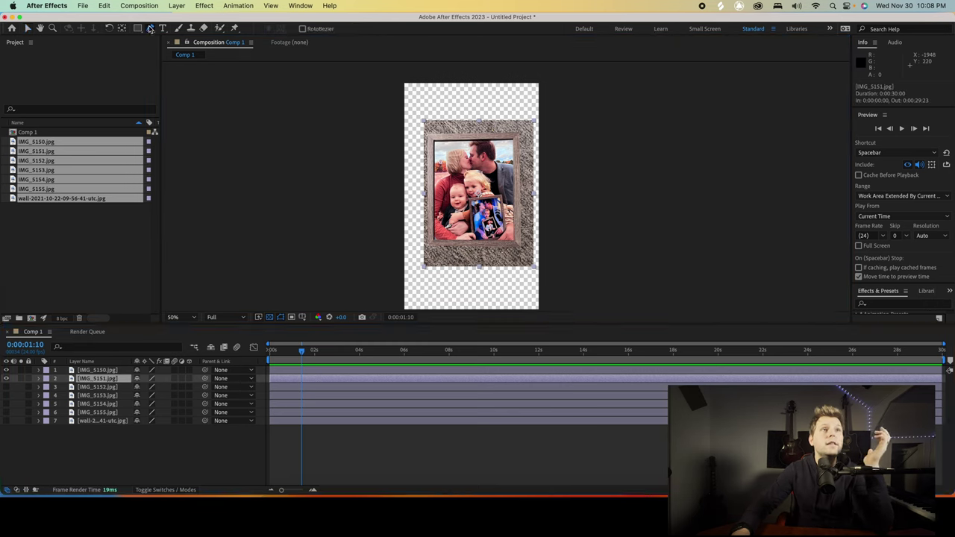
{"action": "left_click", "coordinate": [428, 138]}
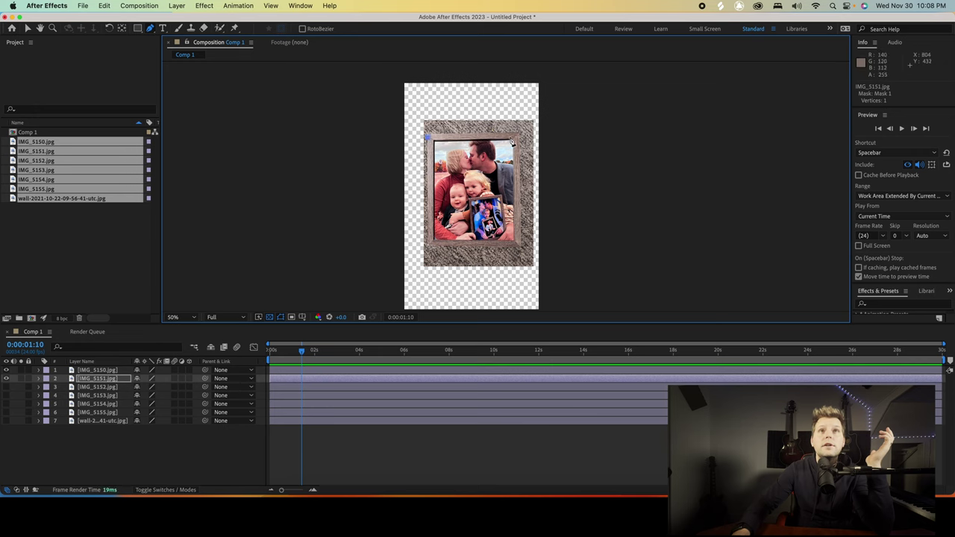
{"action": "left_click", "coordinate": [517, 138]}
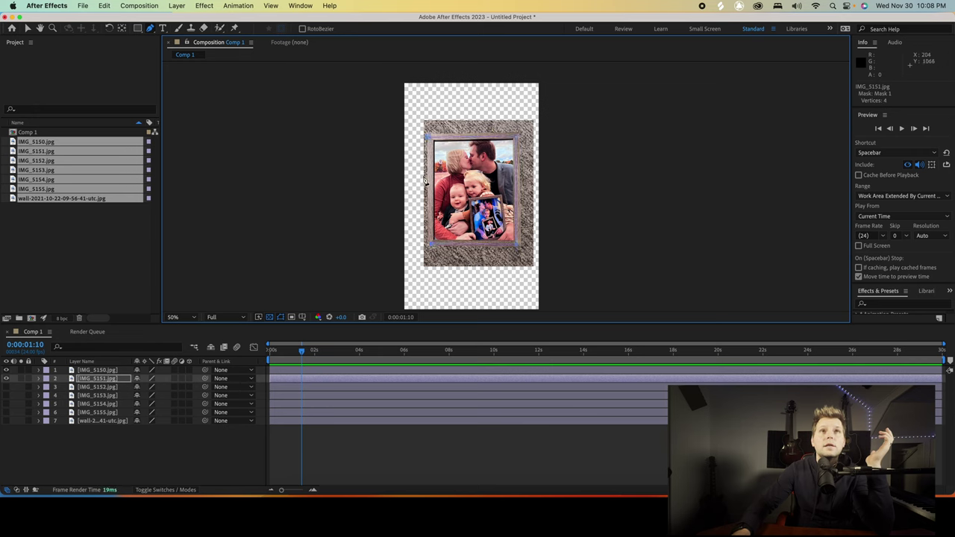
{"action": "left_click", "coordinate": [428, 138]}
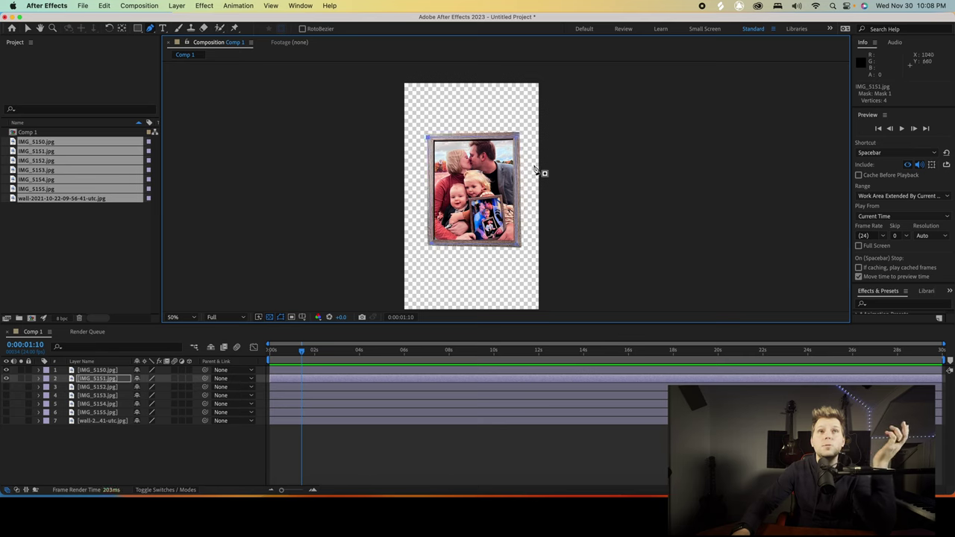
{"action": "left_click", "coordinate": [430, 139]}
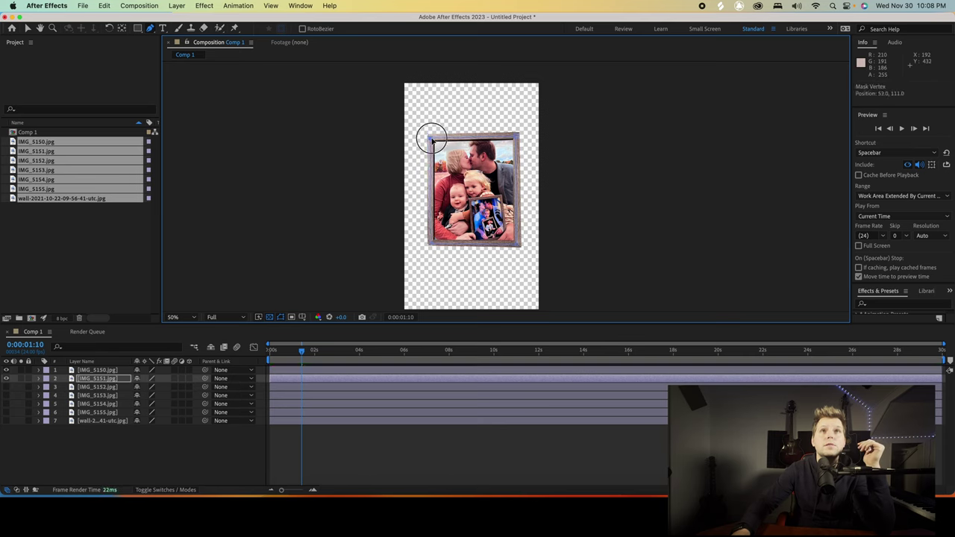
{"action": "key", "text": "Right"}
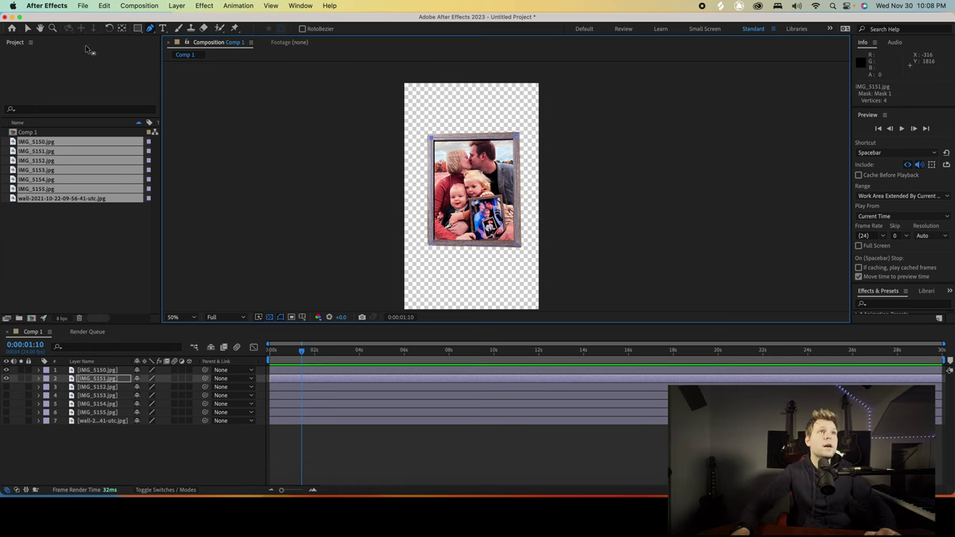
Add a two-node 50mm camera named Camera 1 to the composition.
{"action": "left_click", "coordinate": [179, 7]}
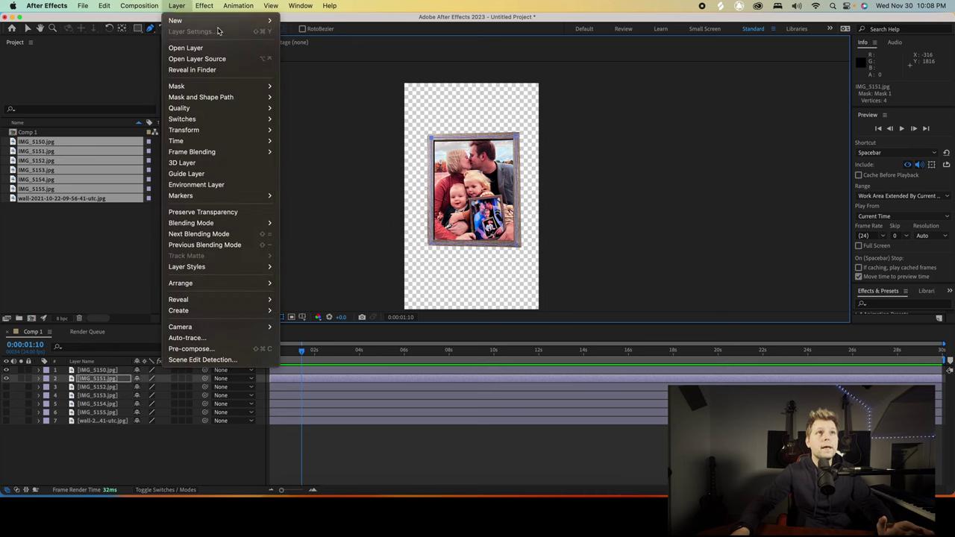
{"action": "mouse_move", "coordinate": [226, 22]}
{"action": "left_click", "coordinate": [313, 55]}
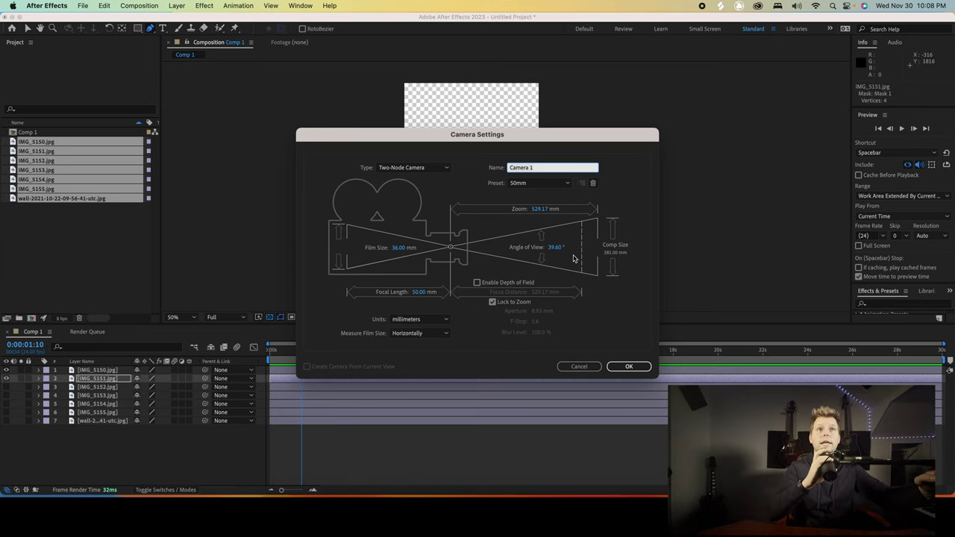
{"action": "left_click", "coordinate": [627, 368]}
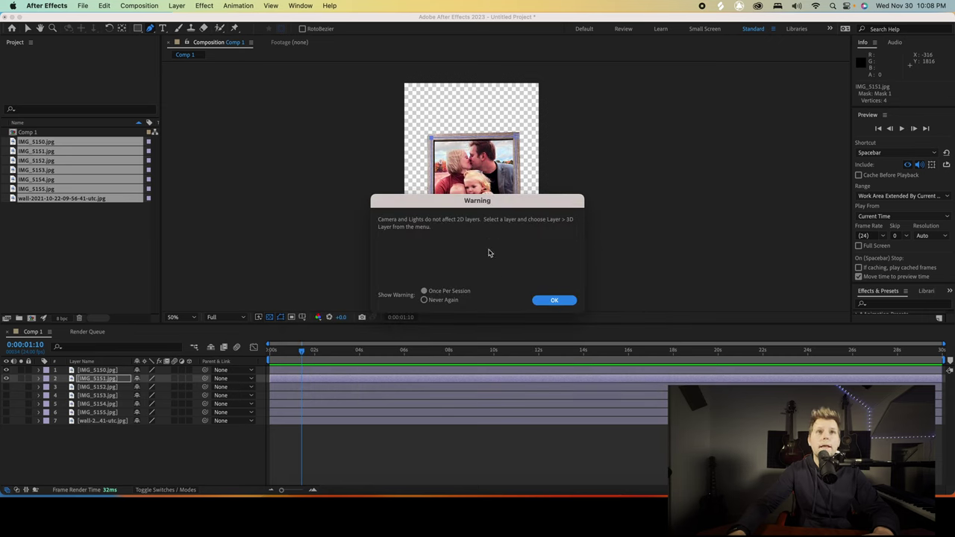
{"action": "left_click", "coordinate": [555, 302]}
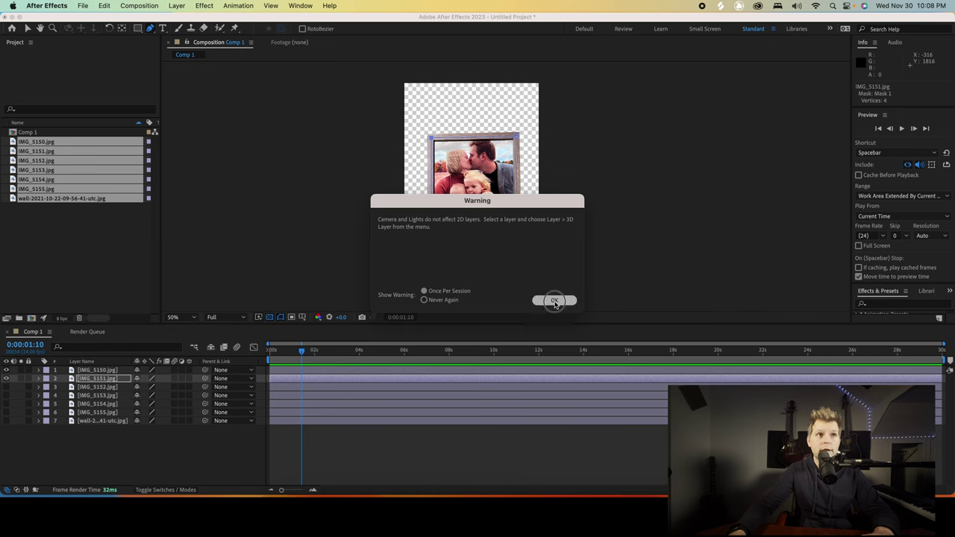
Make all six IMG photo layers and the wall layer 3D so that Camera 1 affects them.
{"action": "left_click_drag", "start_coordinate": [95, 383], "coordinate": [96, 371]}
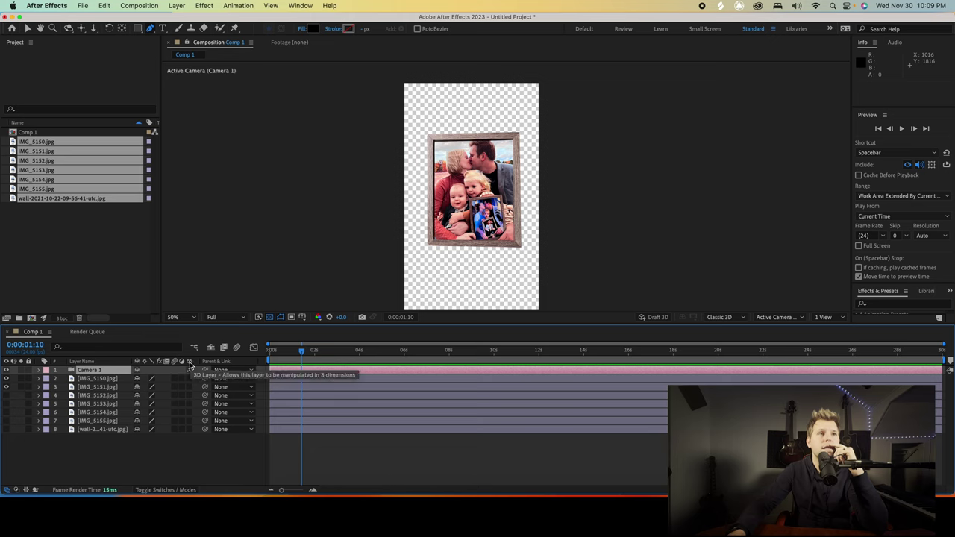
{"action": "left_click", "coordinate": [189, 378]}
{"action": "left_click", "coordinate": [190, 394]}
{"action": "left_click", "coordinate": [191, 403]}
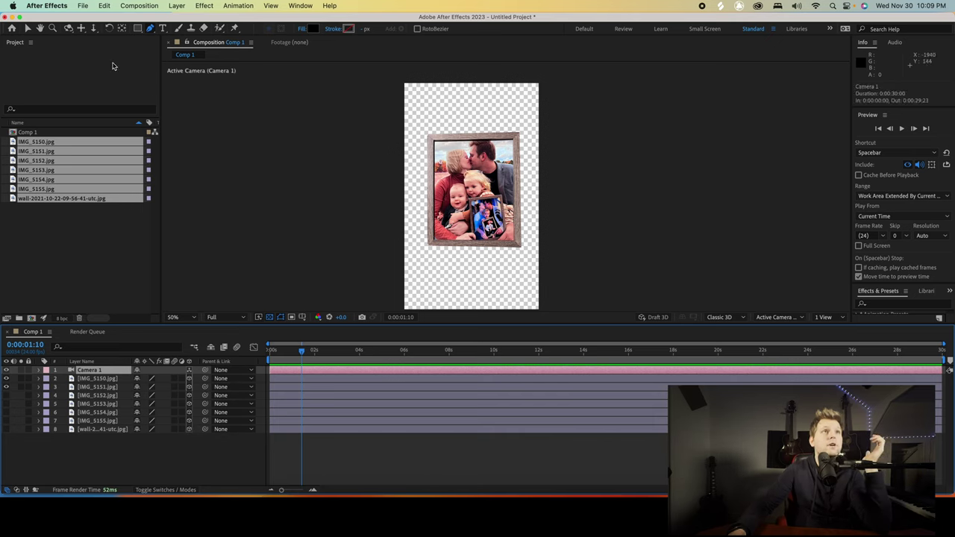
Pan Camera 1 and dolly it toward the held picture frame, to position 640.4, 988.2, -912.3.
{"action": "left_click", "coordinate": [80, 30]}
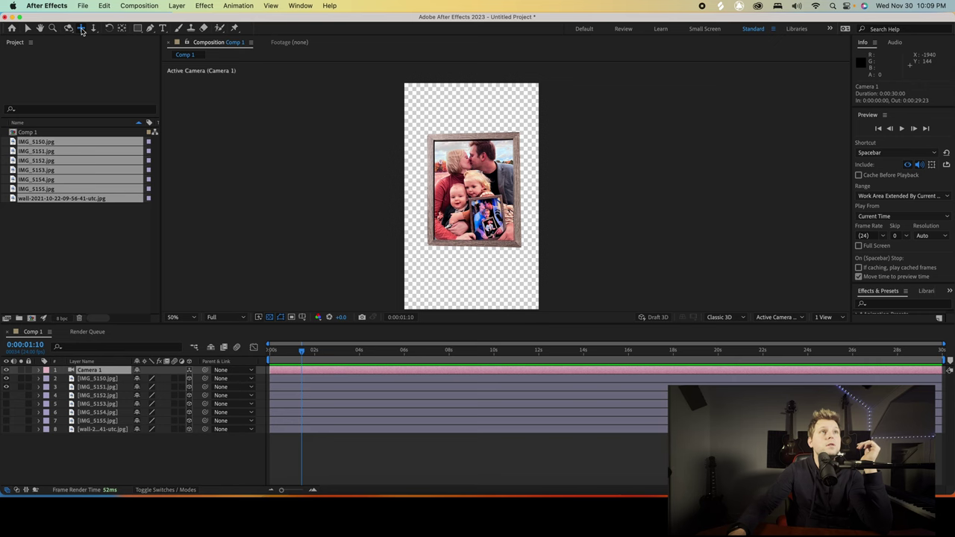
{"action": "mouse_move", "coordinate": [486, 188]}
{"action": "left_mouse_down"}
{"action": "mouse_move", "coordinate": [477, 191]}
{"action": "mouse_move", "coordinate": [522, 176]}
{"action": "mouse_move", "coordinate": [478, 186]}
{"action": "left_mouse_up"}
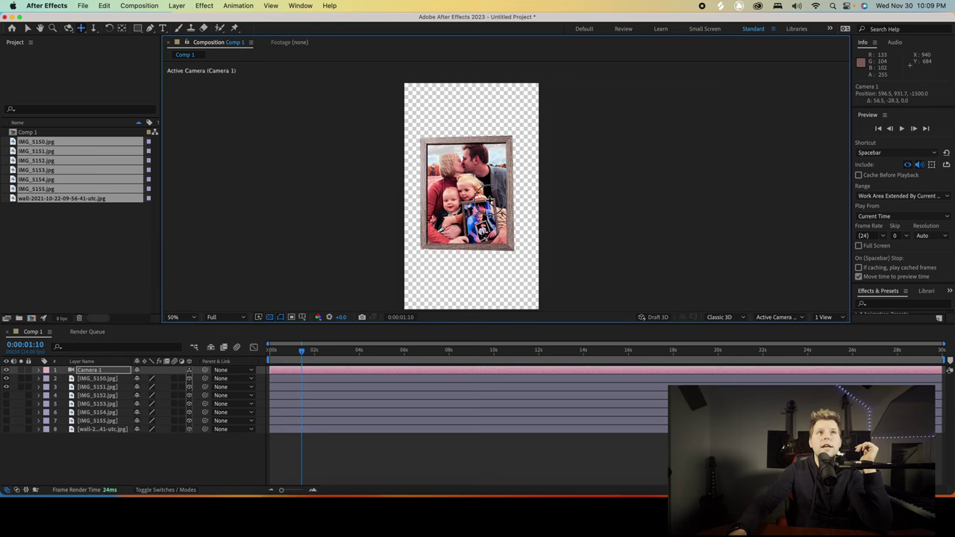
{"action": "left_click", "coordinate": [93, 28]}
{"action": "left_click_drag", "start_coordinate": [486, 220], "coordinate": [492, 137]}
{"action": "scroll", "coordinate": [491, 136], "scroll_direction": "up", "scroll_amount": 10}
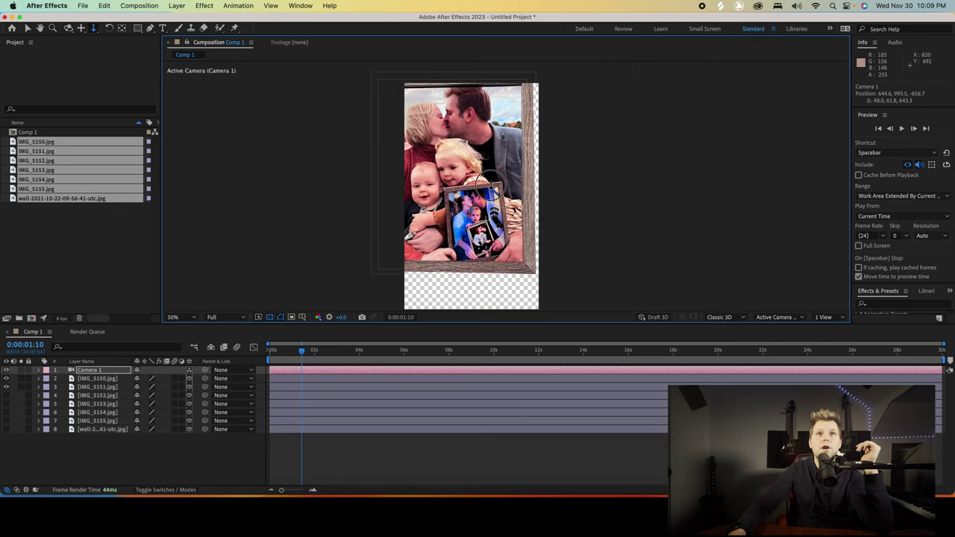
{"action": "left_click_drag", "start_coordinate": [491, 185], "coordinate": [495, 195]}
{"action": "mouse_move", "coordinate": [495, 201]}
{"action": "left_mouse_down"}
{"action": "mouse_move", "coordinate": [500, 176]}
{"action": "mouse_move", "coordinate": [497, 196]}
{"action": "left_mouse_up"}
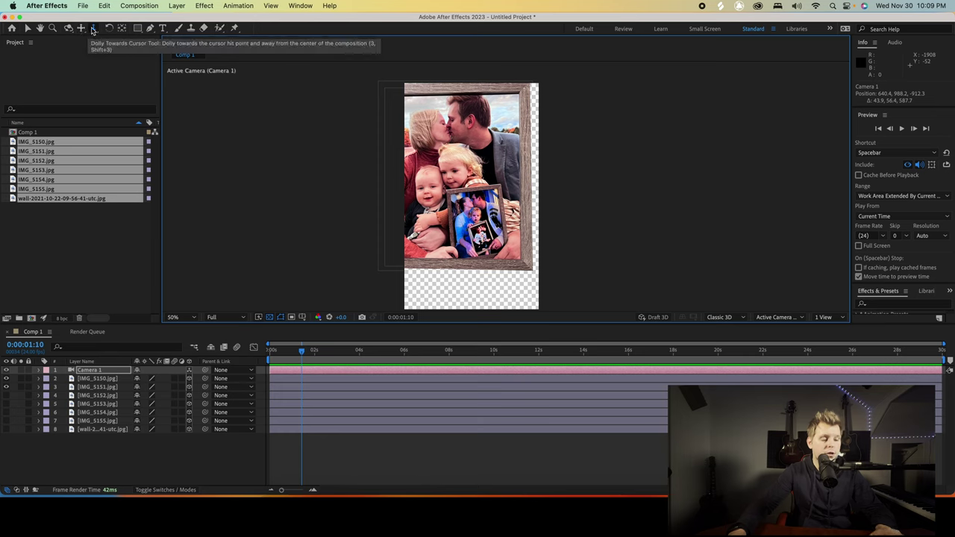
Recenter Camera 1 on the held frame and dolly in closer, to position 647.9, 1097.0, -469.9.
{"action": "key", "text": "2"}
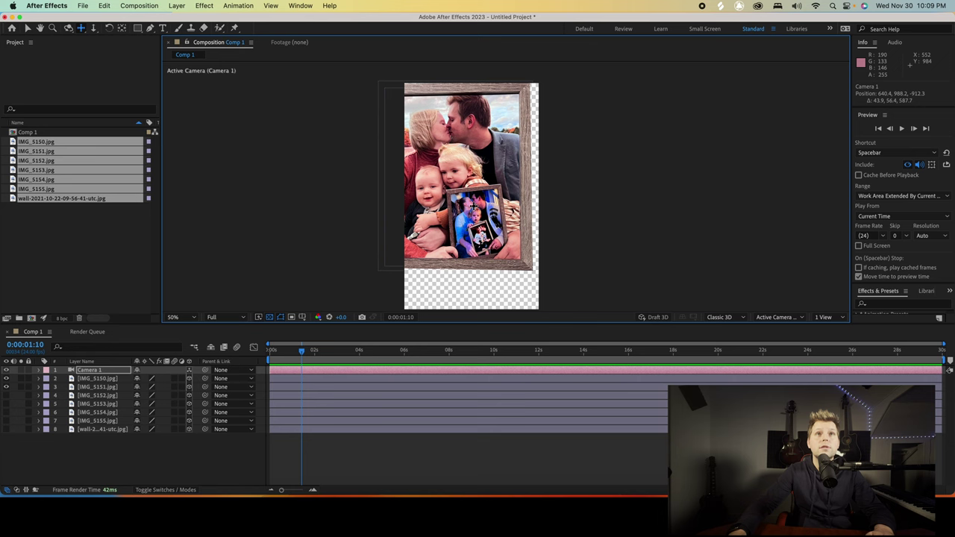
{"action": "mouse_move", "coordinate": [470, 206]}
{"action": "left_mouse_down"}
{"action": "mouse_move", "coordinate": [476, 222]}
{"action": "mouse_move", "coordinate": [490, 218]}
{"action": "mouse_move", "coordinate": [489, 230]}
{"action": "mouse_move", "coordinate": [494, 218]}
{"action": "mouse_move", "coordinate": [484, 200]}
{"action": "mouse_move", "coordinate": [473, 203]}
{"action": "mouse_move", "coordinate": [475, 180]}
{"action": "mouse_move", "coordinate": [478, 192]}
{"action": "left_mouse_up"}
{"action": "key", "text": "3"}
{"action": "key", "text": "c"}
{"action": "key", "text": "c"}
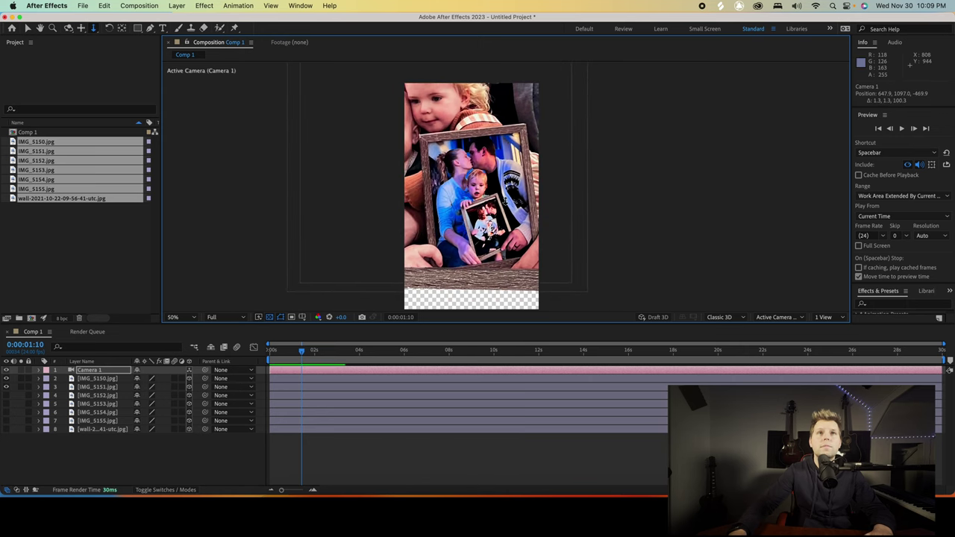
Start a second Pen mask on IMG_5151.jpg with points at the two upper inner corners of the held frame.
{"action": "left_click", "coordinate": [295, 388]}
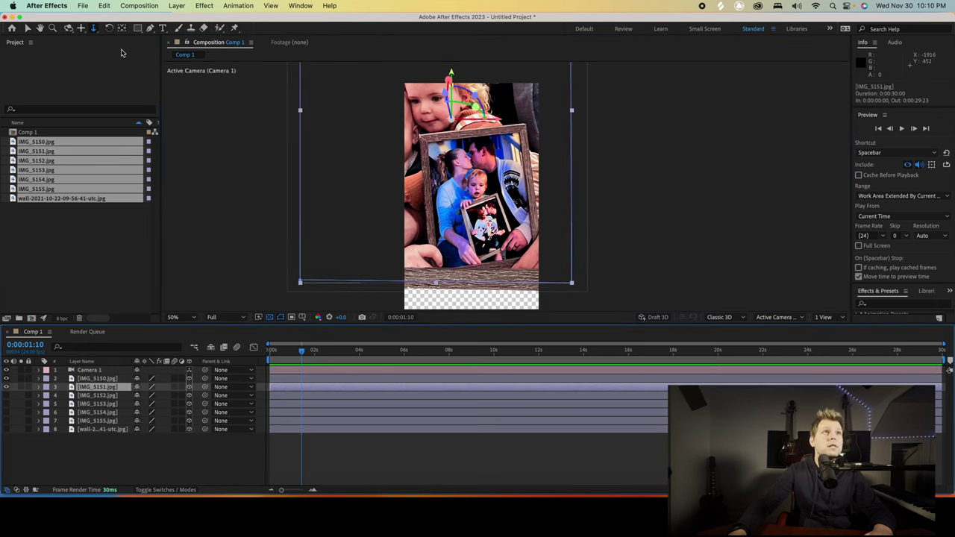
{"action": "left_click", "coordinate": [149, 28]}
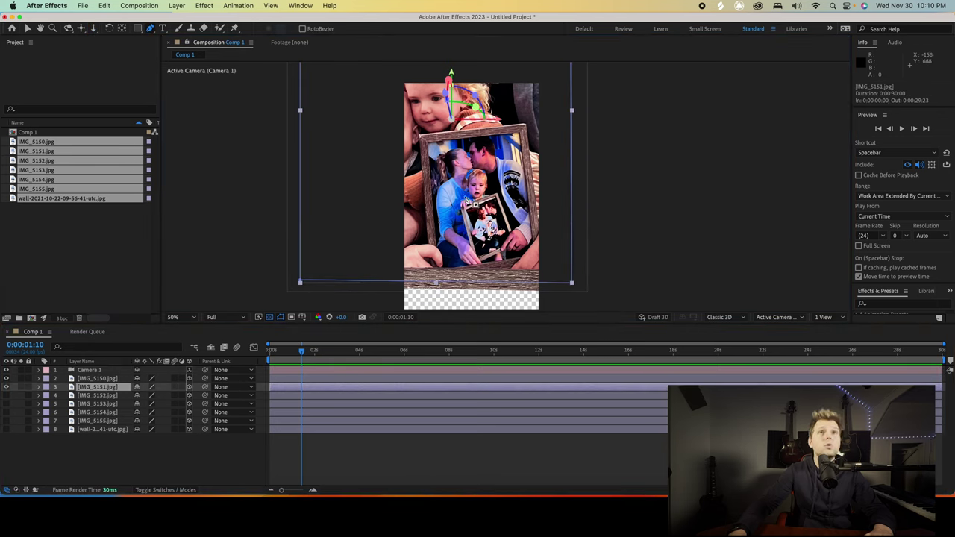
{"action": "key", "text": "period"}
{"action": "key", "text": "space"}
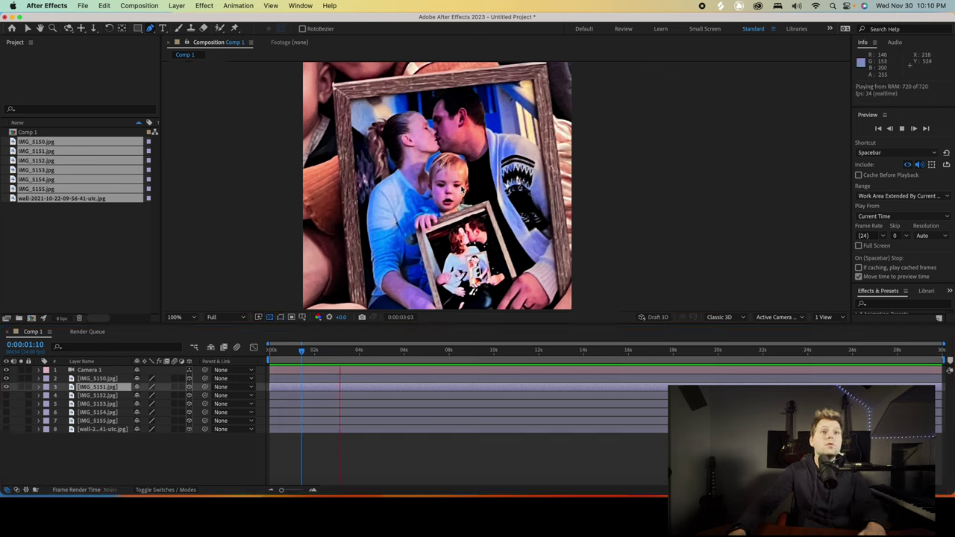
{"action": "key", "text": "space"}
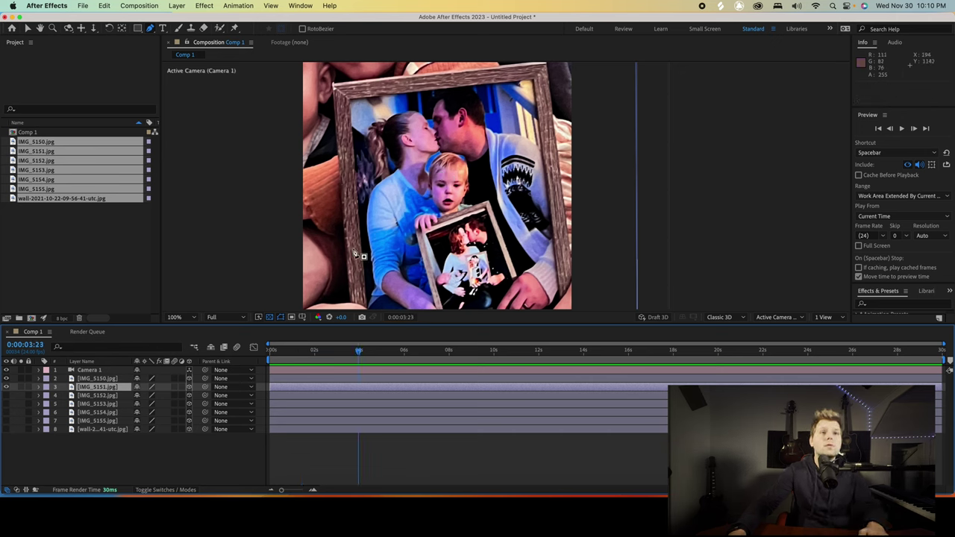
{"action": "left_click", "coordinate": [350, 99]}
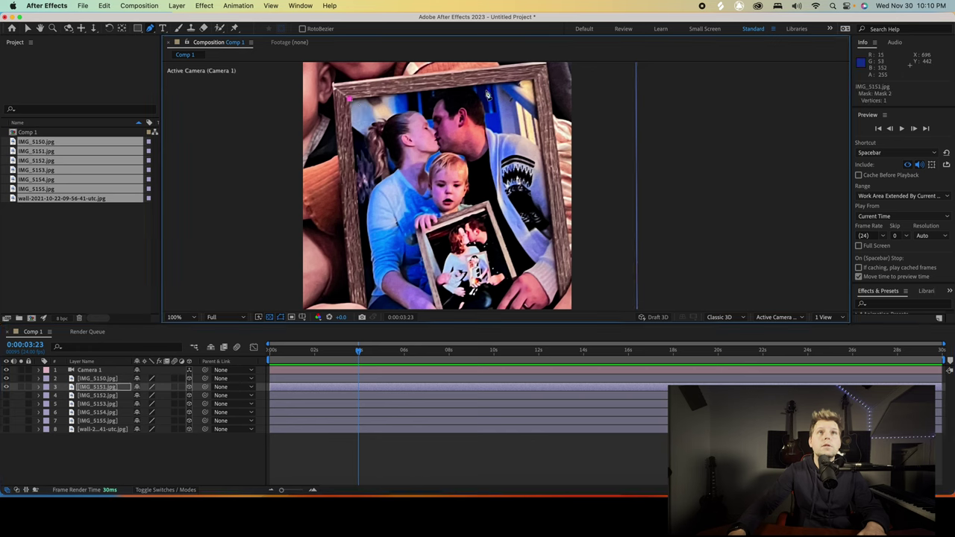
{"action": "left_click", "coordinate": [533, 81]}
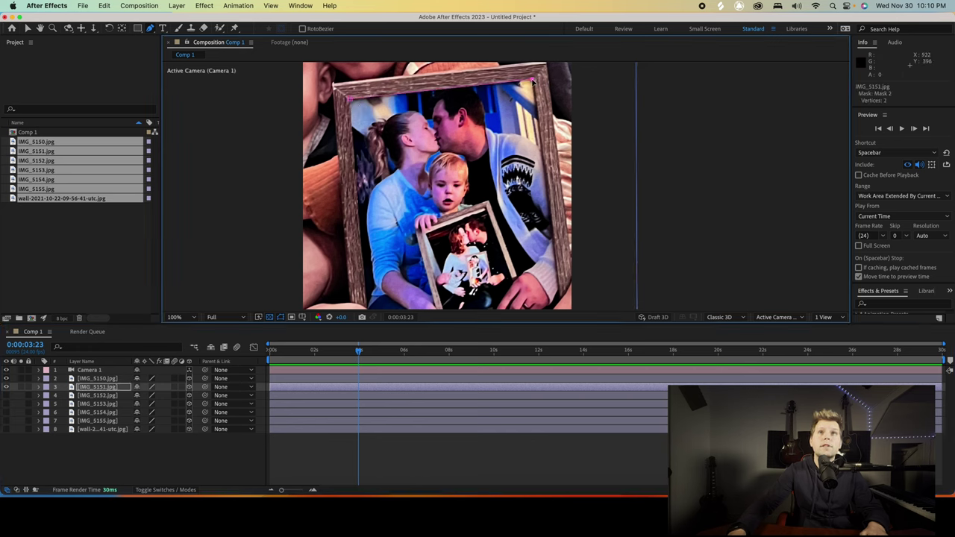
Continue the mask down the held frame's right inner edge, past the overlapping arm and along its bottom inner edge.
{"action": "scroll", "coordinate": [533, 272], "scroll_direction": "up", "scroll_amount": 5}
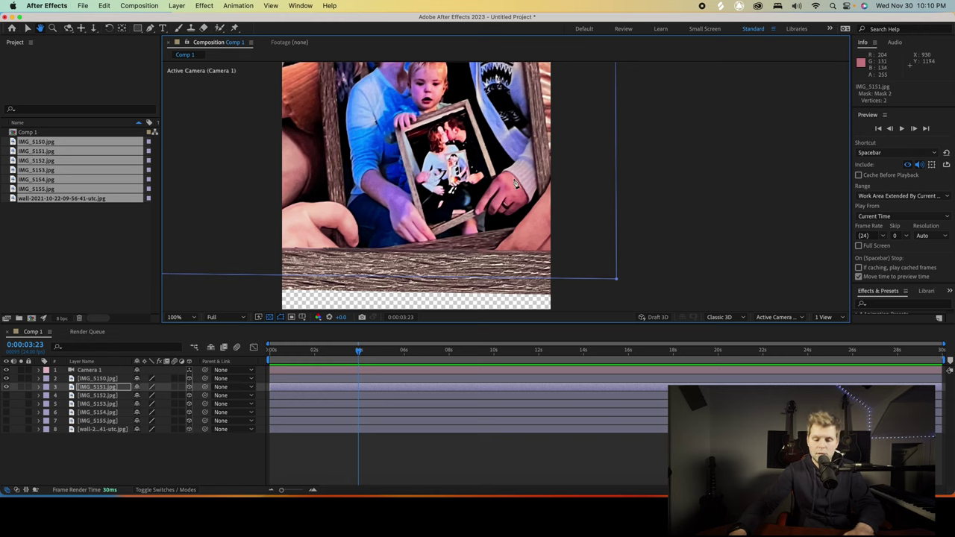
{"action": "left_click", "coordinate": [574, 213]}
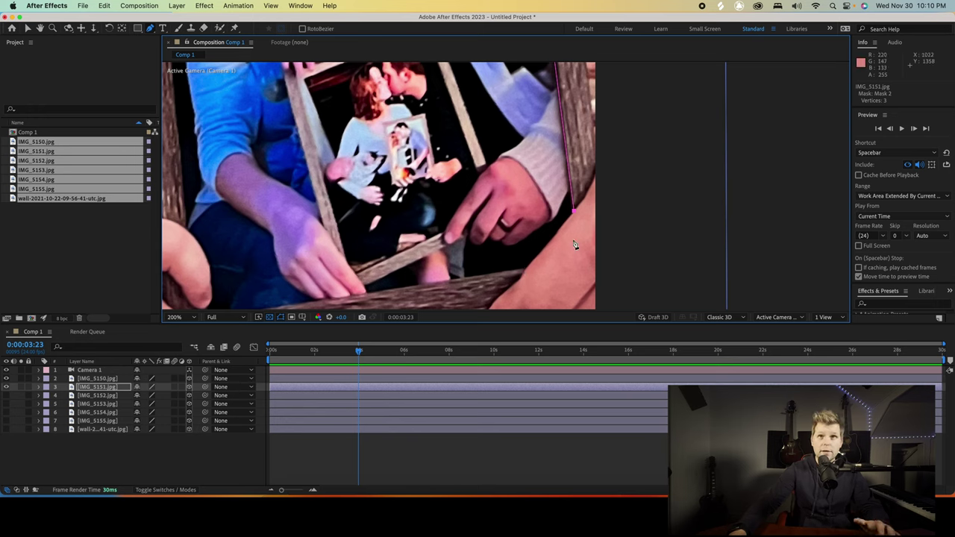
{"action": "left_click", "coordinate": [525, 269]}
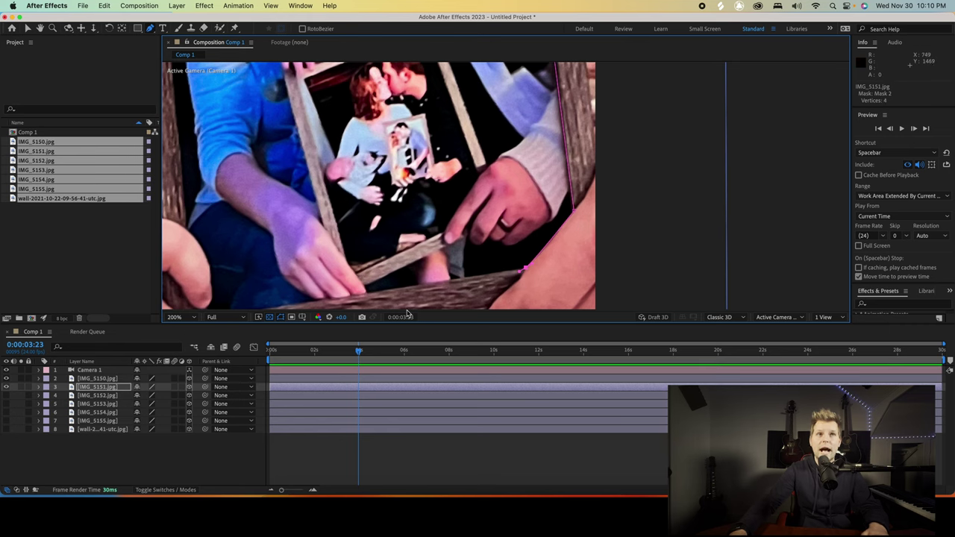
{"action": "left_click_drag", "start_coordinate": [421, 294], "coordinate": [490, 241]}
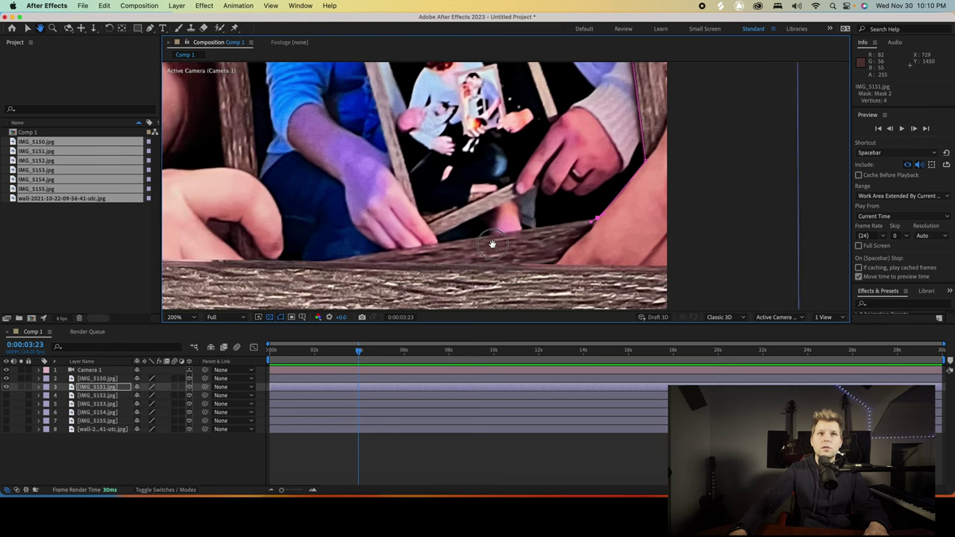
{"action": "left_click", "coordinate": [321, 263]}
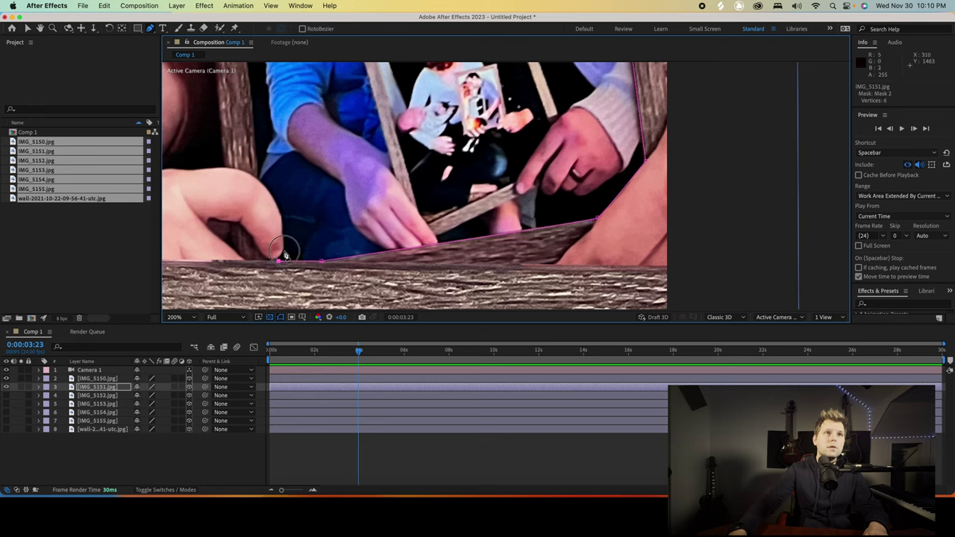
Trace the mask around the overlapping fingers at the frame's lower left and close it at the upper-left inner corner.
{"action": "left_click", "coordinate": [283, 251]}
{"action": "left_click_drag", "start_coordinate": [297, 203], "coordinate": [362, 234]}
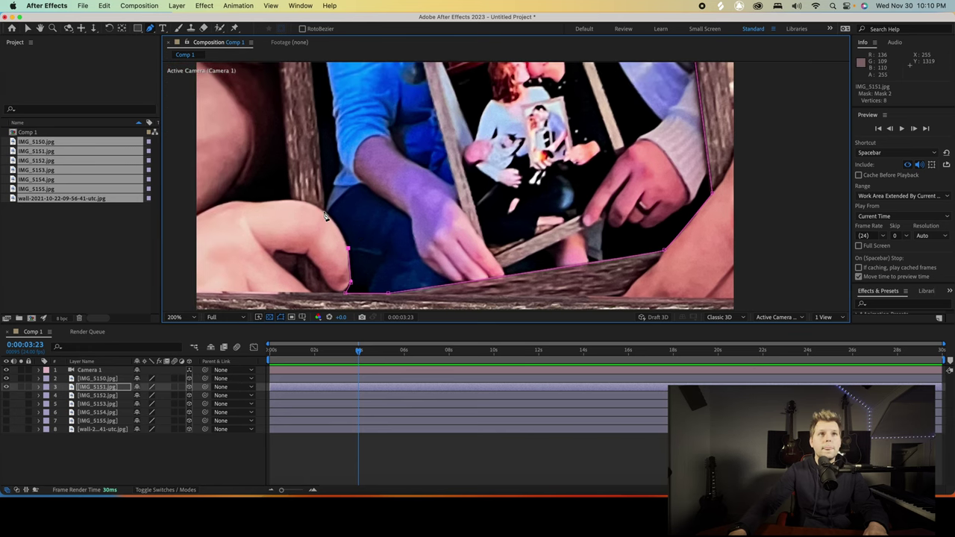
{"action": "left_click", "coordinate": [325, 213]}
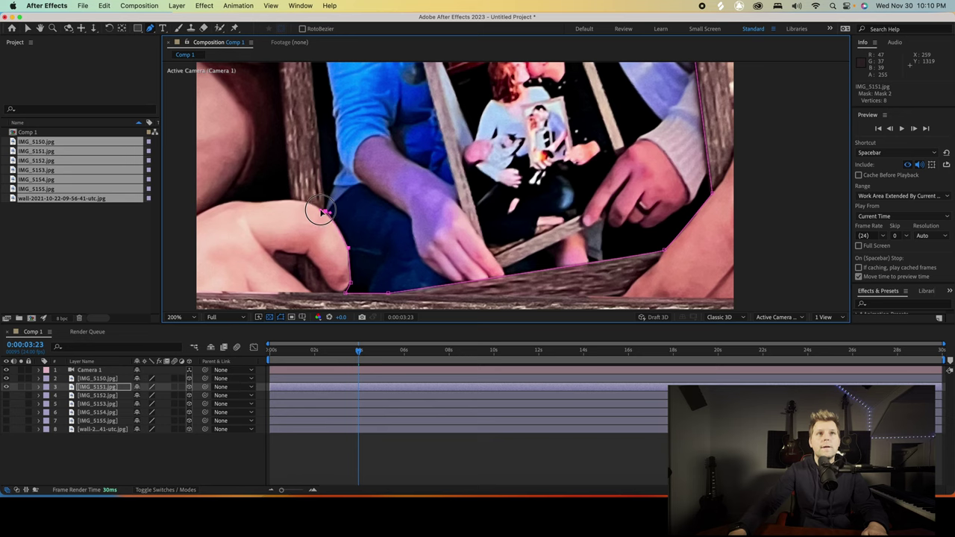
{"action": "left_click", "coordinate": [318, 212]}
{"action": "key", "text": "space"}
{"action": "left_click_drag", "start_coordinate": [353, 145], "coordinate": [400, 301]}
{"action": "left_click_drag", "start_coordinate": [374, 121], "coordinate": [417, 282]}
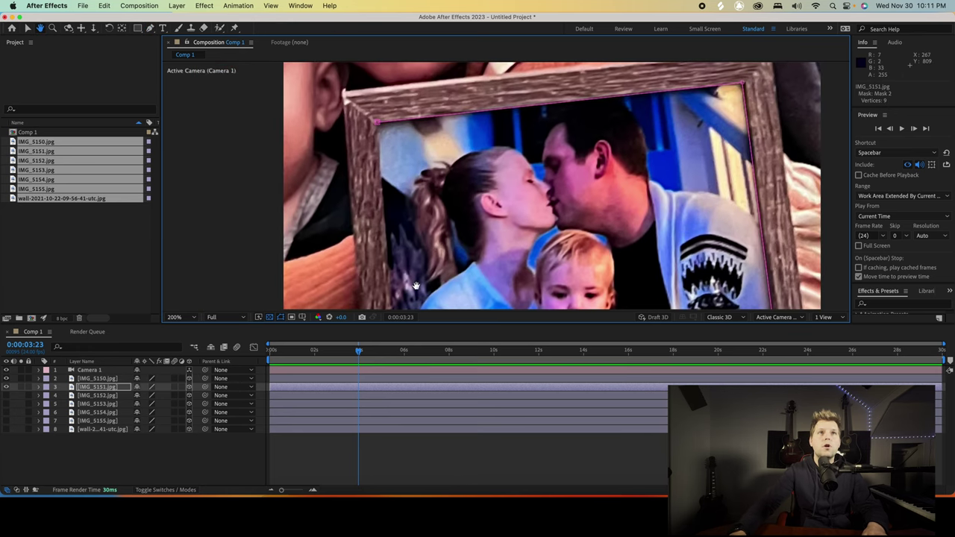
{"action": "left_click", "coordinate": [377, 123]}
{"action": "key", "text": "space"}
{"action": "left_click_drag", "start_coordinate": [440, 292], "coordinate": [422, 124]}
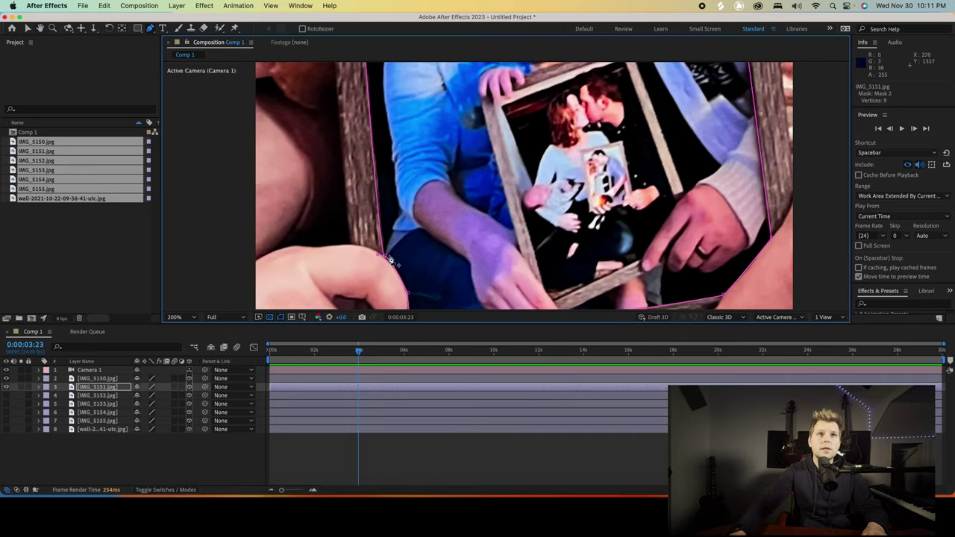
Adjust the Mask 2 point where the overlapping fingers meet the held frame's inner left edge.
{"action": "left_click_drag", "start_coordinate": [379, 257], "coordinate": [384, 258]}
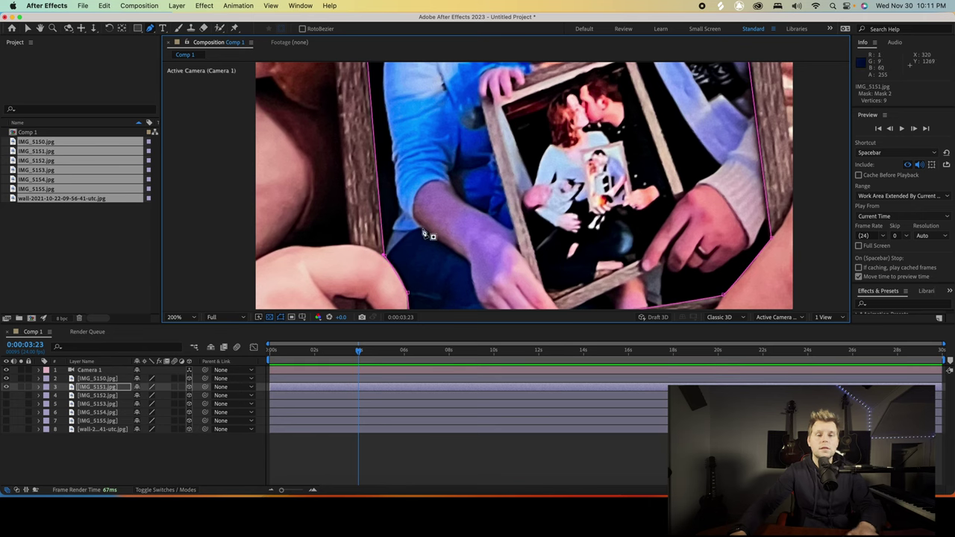
{"action": "key", "text": "comma"}
{"action": "key", "text": "comma"}
{"action": "left_click_drag", "start_coordinate": [539, 158], "coordinate": [469, 211]}
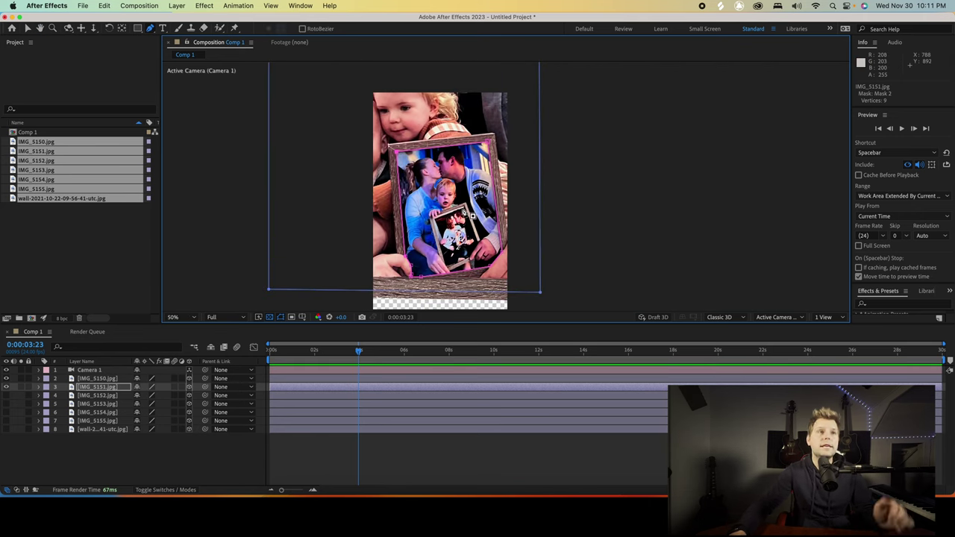
Set Mask 2 on IMG_5151.jpg to Subtract to cut out the picture inside the held frame.
{"action": "left_click", "coordinate": [106, 388]}
{"action": "key", "text": "m"}
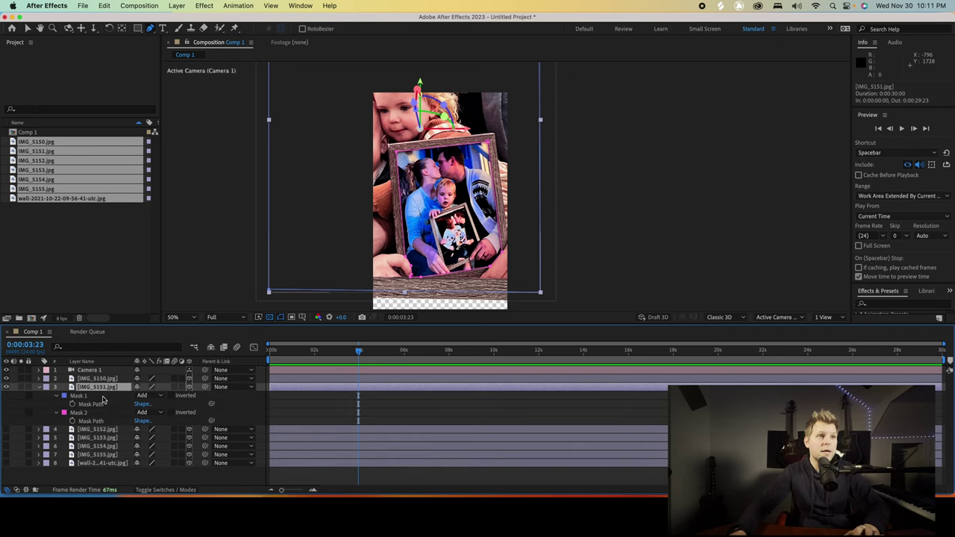
{"action": "left_click", "coordinate": [158, 412]}
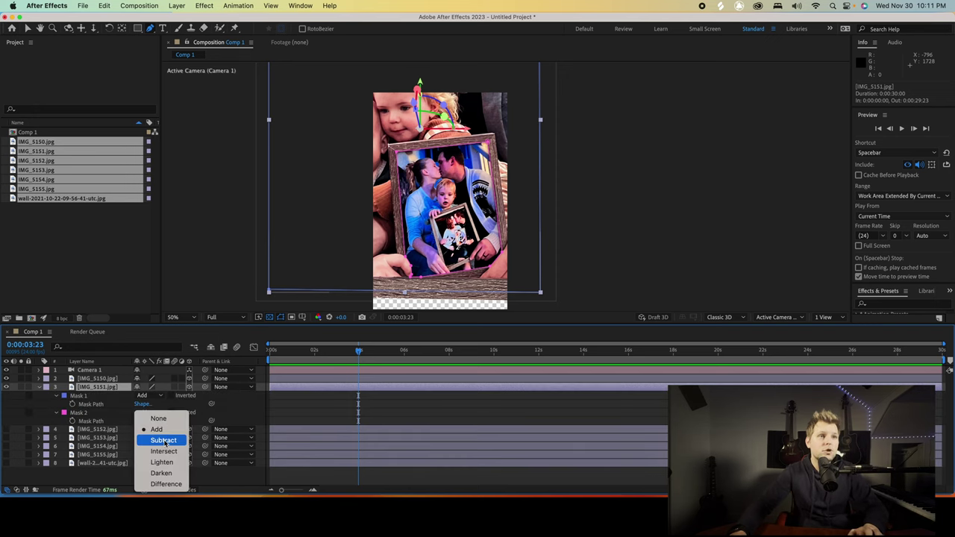
{"action": "left_click", "coordinate": [164, 441]}
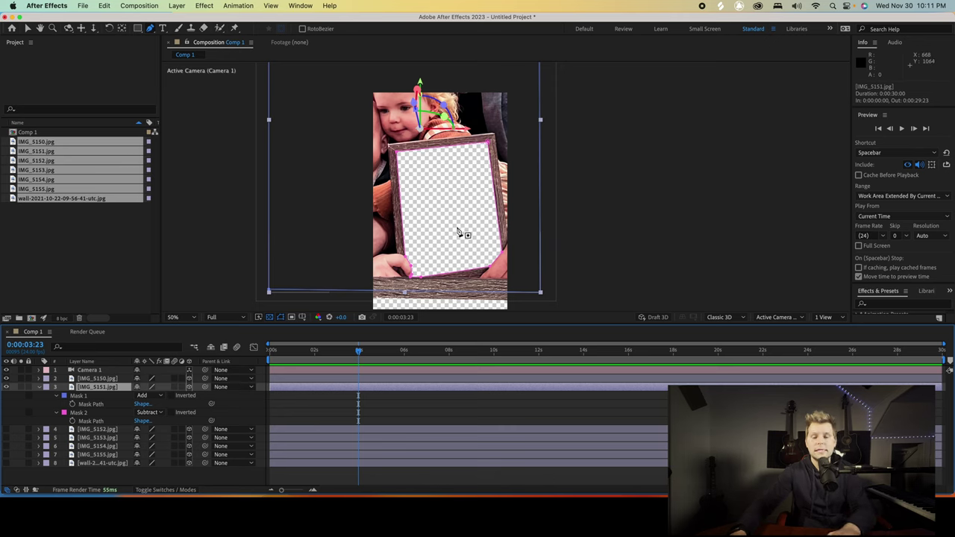
Recenter Camera 1 on the cut-out frame and pull it back to position 656.8, 1065.3, -690.4.
{"action": "key", "text": "y"}
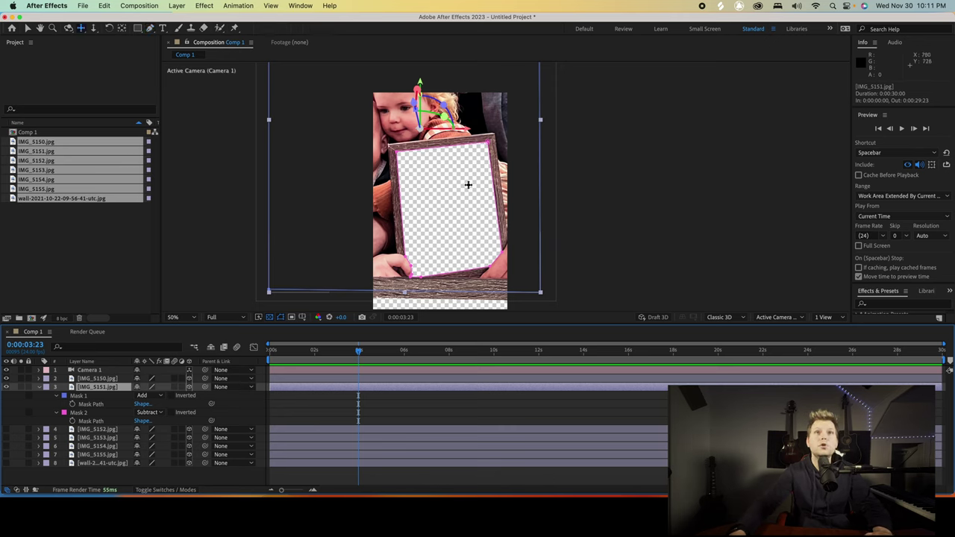
{"action": "mouse_move", "coordinate": [451, 182]}
{"action": "left_mouse_down"}
{"action": "mouse_move", "coordinate": [515, 189]}
{"action": "mouse_move", "coordinate": [456, 186]}
{"action": "mouse_move", "coordinate": [448, 195]}
{"action": "mouse_move", "coordinate": [445, 321]}
{"action": "mouse_move", "coordinate": [440, 198]}
{"action": "left_mouse_up"}
{"action": "key", "text": "c"}
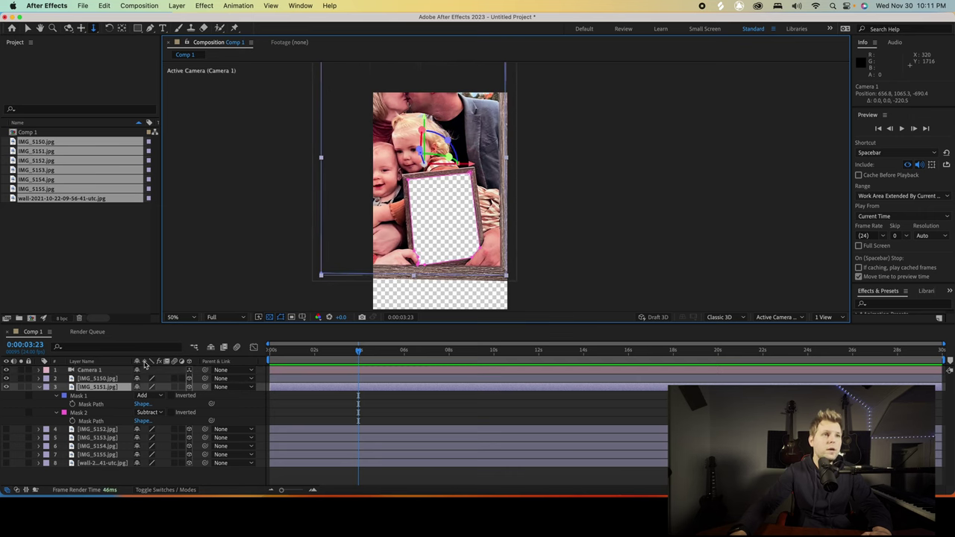
Collapse the IMG_5151.jpg properties, make IMG_5152.jpg visible and expand its properties.
{"action": "left_click", "coordinate": [39, 388]}
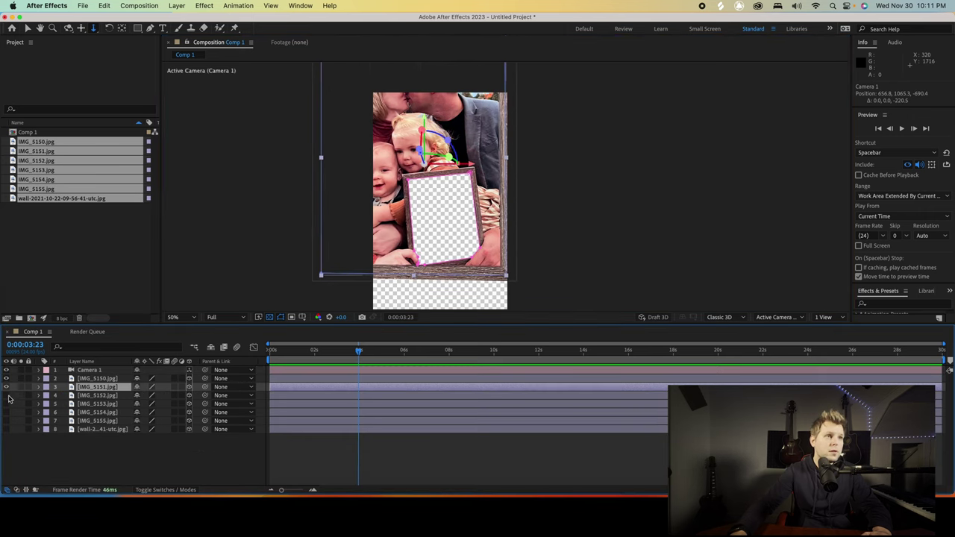
{"action": "left_click", "coordinate": [7, 396]}
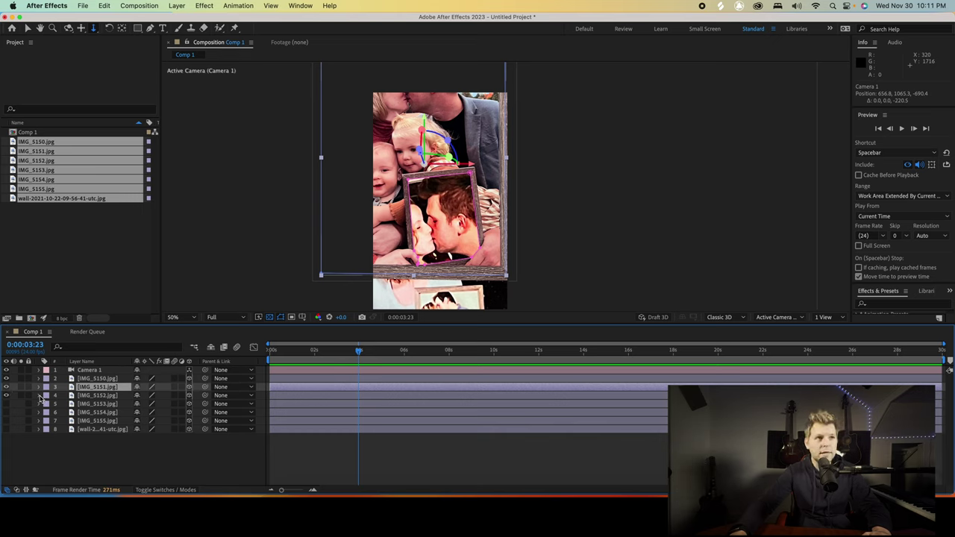
{"action": "left_click", "coordinate": [39, 396]}
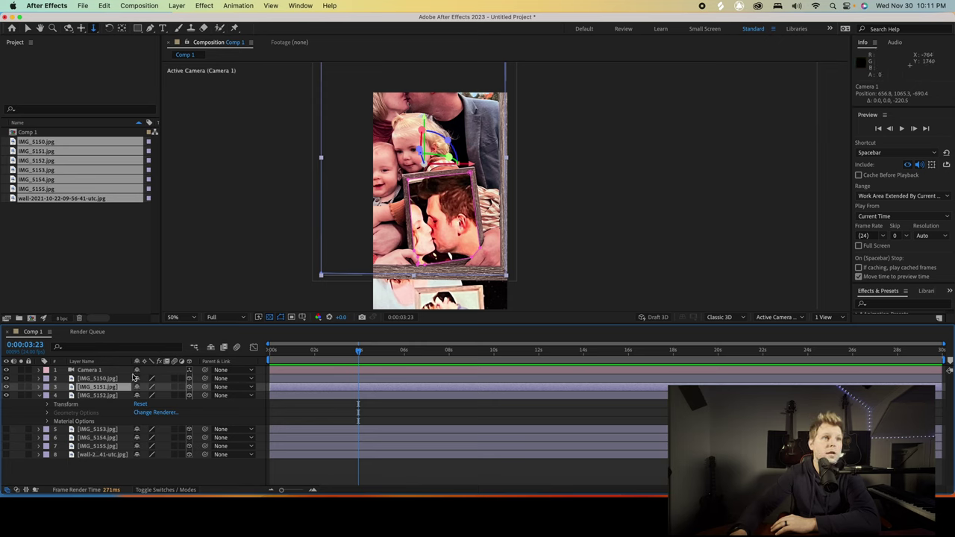
Shrink IMG_5152.jpg and move it behind the held frame's opening, to position 637.6, 971.0.
{"action": "key", "text": "comma"}
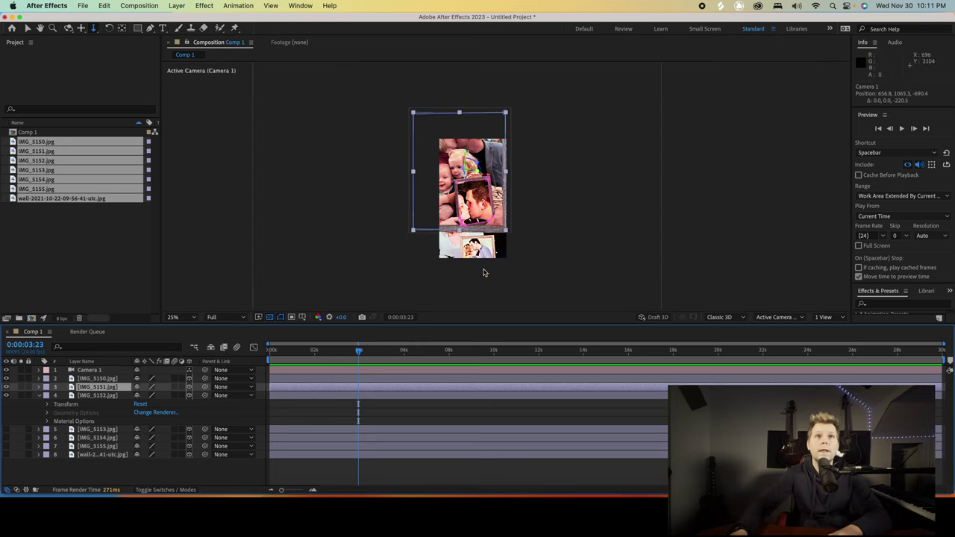
{"action": "left_click", "coordinate": [319, 397]}
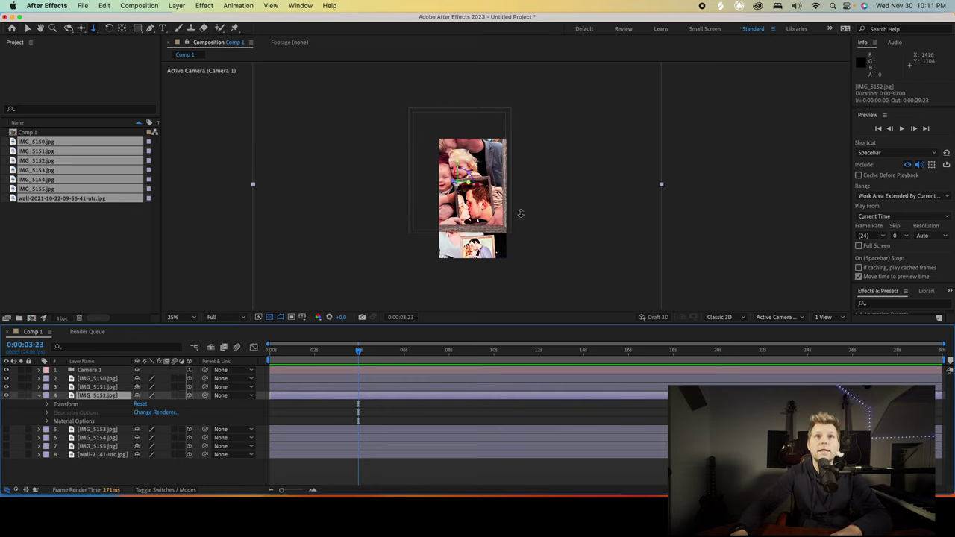
{"action": "key", "text": "comma"}
{"action": "key", "text": "comma"}
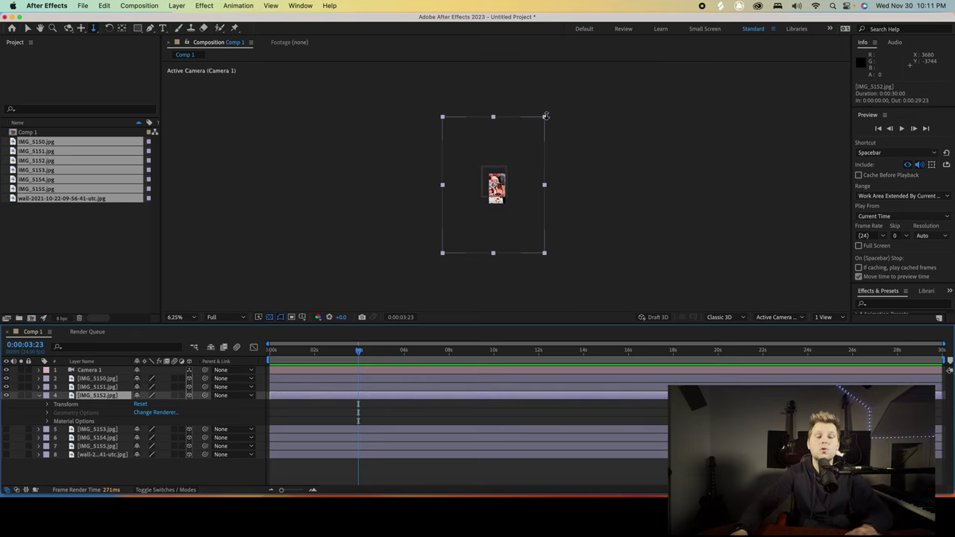
{"action": "key", "text": "v"}
{"action": "left_click_drag", "start_coordinate": [545, 117], "coordinate": [543, 118]}
{"action": "left_click", "coordinate": [48, 46]}
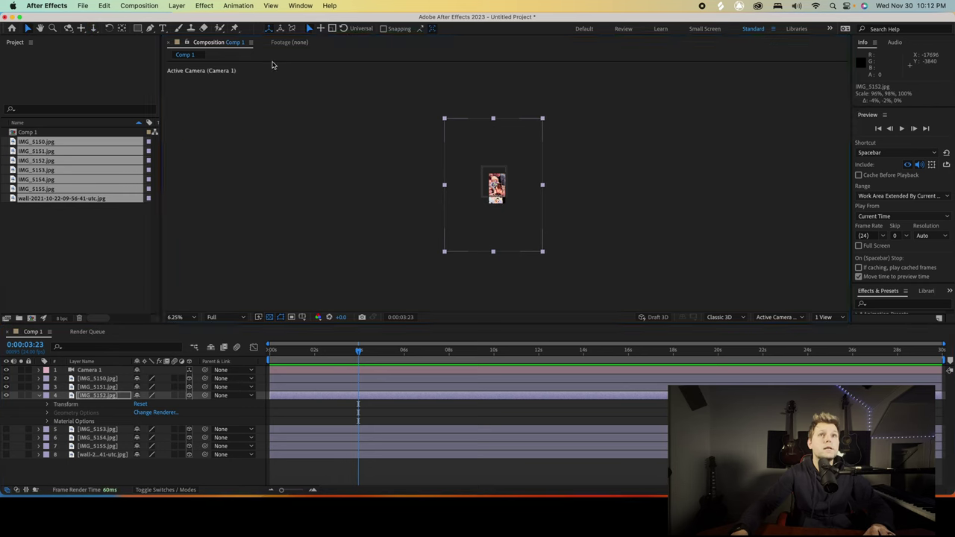
{"action": "left_click_drag", "start_coordinate": [544, 121], "coordinate": [505, 182]}
{"action": "scroll", "coordinate": [513, 188], "scroll_direction": "up", "scroll_amount": 4}
{"action": "left_click_drag", "start_coordinate": [430, 219], "coordinate": [450, 222]}
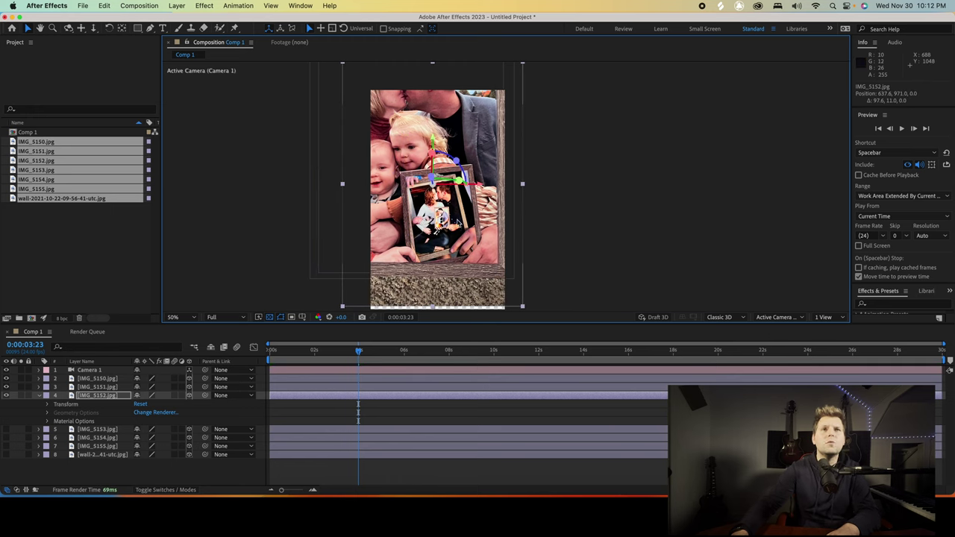
Scale IMG_5152.jpg to about 29% and set its Z Rotation to 5°.
{"action": "scroll", "coordinate": [507, 144], "scroll_direction": "down", "scroll_amount": 2}
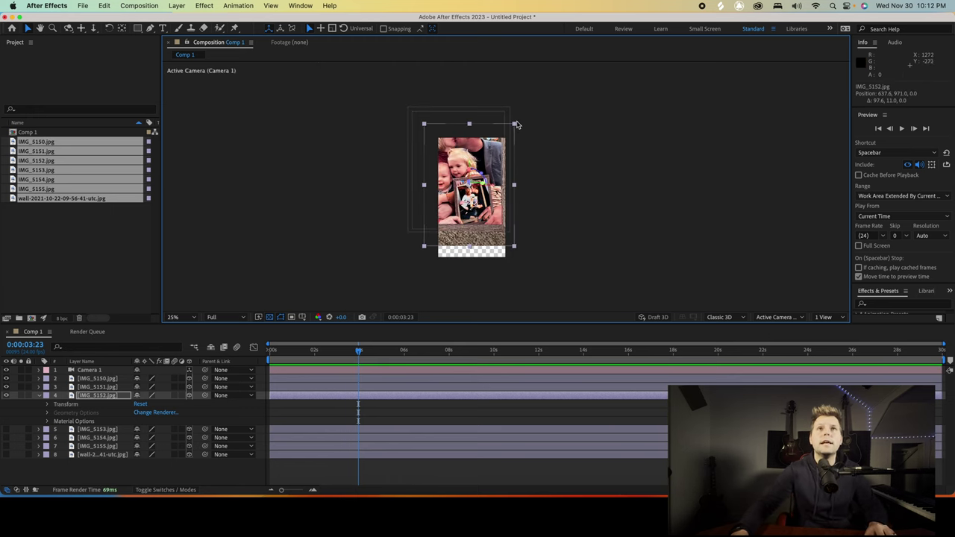
{"action": "left_click_drag", "start_coordinate": [514, 124], "coordinate": [528, 107]}
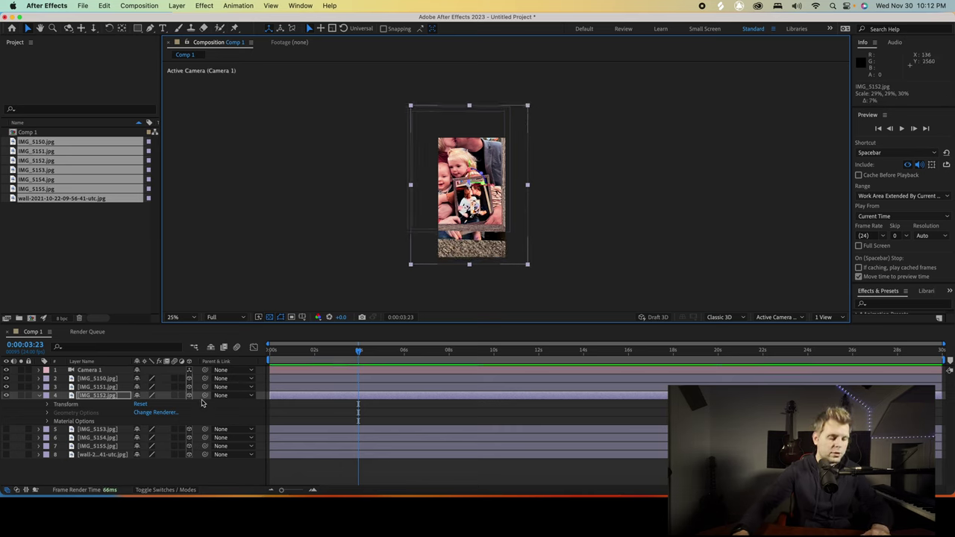
{"action": "key", "text": "r"}
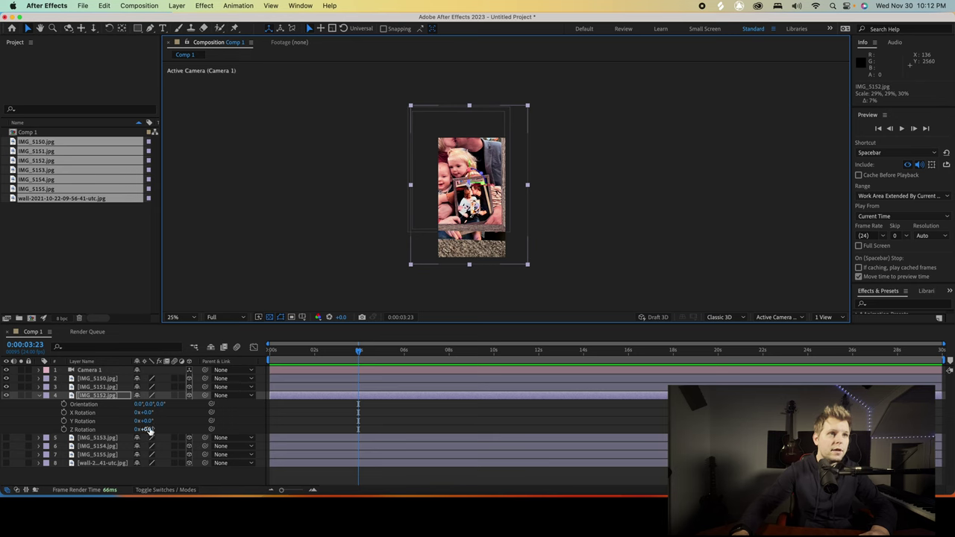
{"action": "left_click_drag", "start_coordinate": [148, 431], "coordinate": [148, 430]}
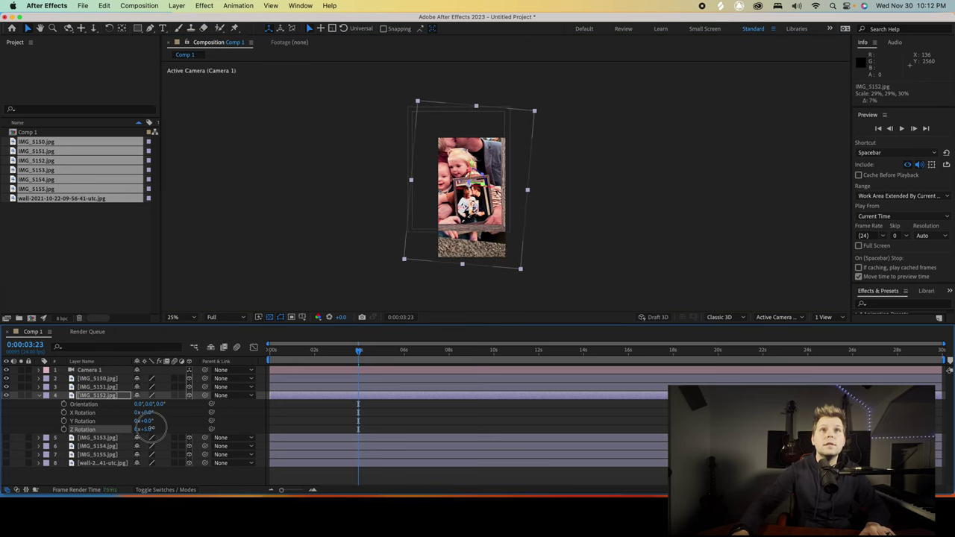
{"action": "key", "text": "period"}
{"action": "key", "text": "period"}
{"action": "key", "text": "period"}
{"action": "key", "text": "period"}
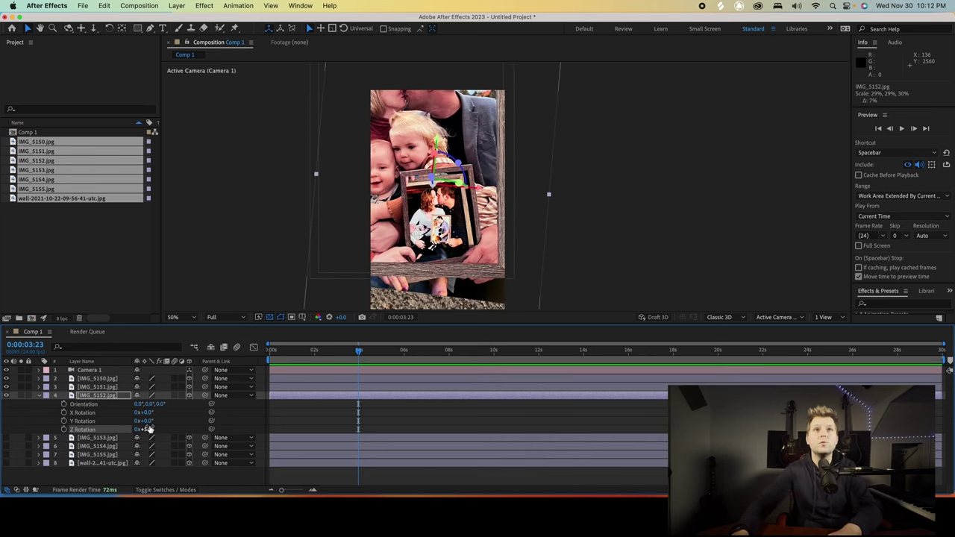
Move IMG_5152.jpg lower in the held frame's opening, to position 667.0, 1046.5.
{"action": "left_click_drag", "start_coordinate": [401, 297], "coordinate": [576, 210]}
{"action": "key", "text": "v"}
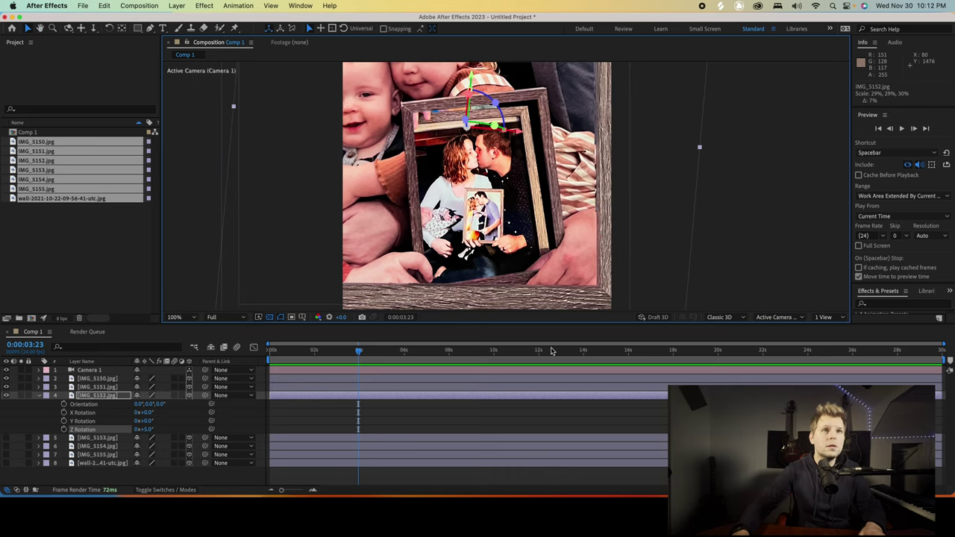
{"action": "left_click_drag", "start_coordinate": [510, 206], "coordinate": [529, 185]}
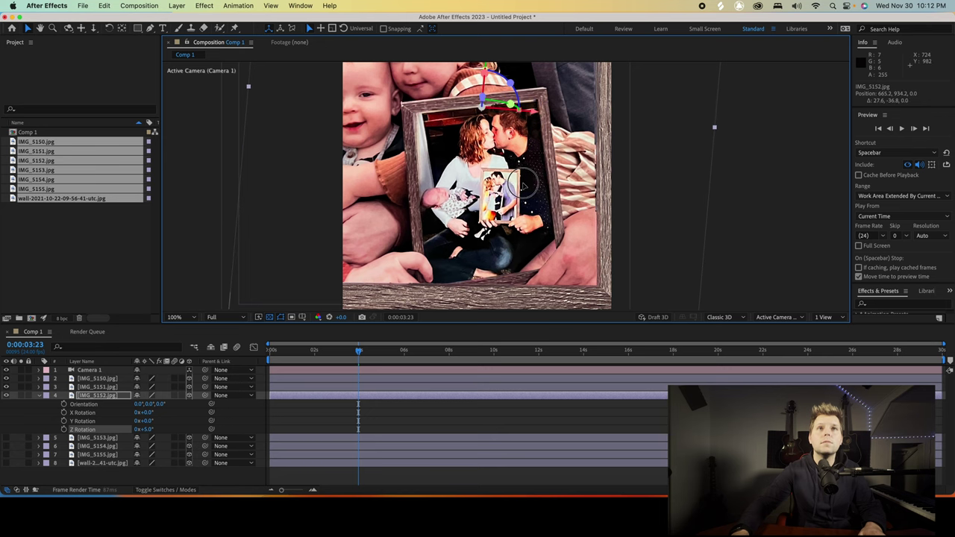
{"action": "left_click_drag", "start_coordinate": [524, 187], "coordinate": [542, 278]}
{"action": "key", "text": "Left"}
{"action": "key", "text": "Left"}
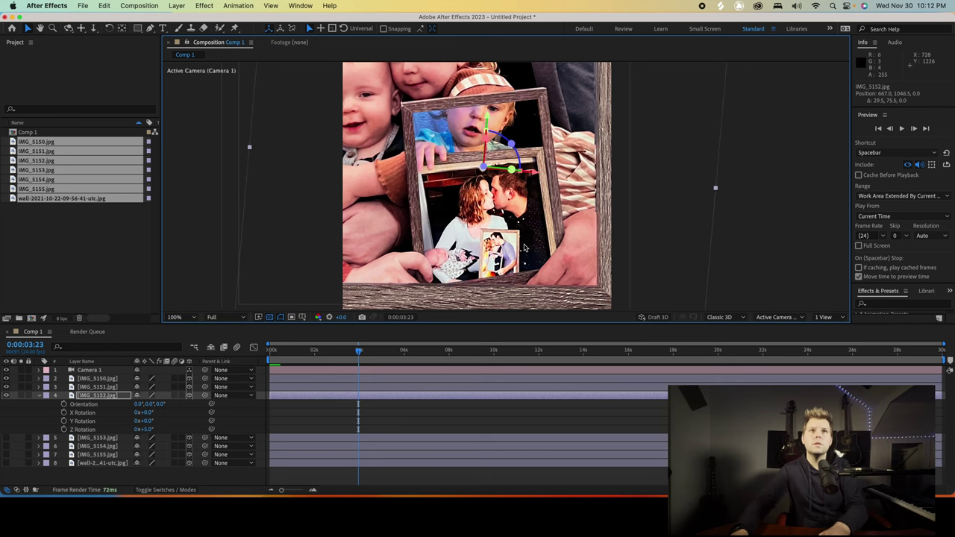
Undo the stray rotation of IMG_5152.jpg and scale the layer down to about 12%.
{"action": "key", "text": "comma"}
{"action": "left_click_drag", "start_coordinate": [521, 177], "coordinate": [530, 200]}
{"action": "key", "text": "cmd+z"}
{"action": "scroll", "coordinate": [601, 120], "scroll_direction": "down", "scroll_amount": 1}
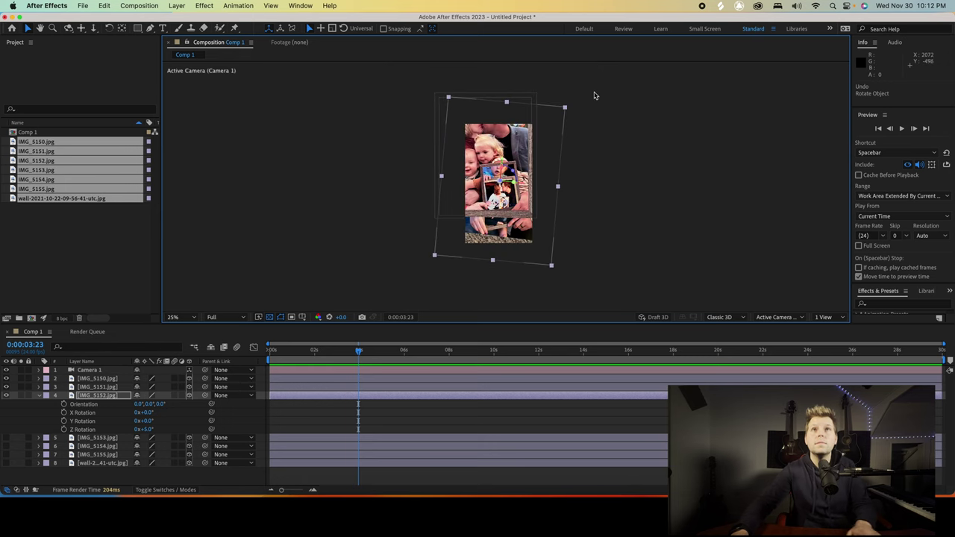
{"action": "left_click_drag", "start_coordinate": [565, 108], "coordinate": [504, 154]}
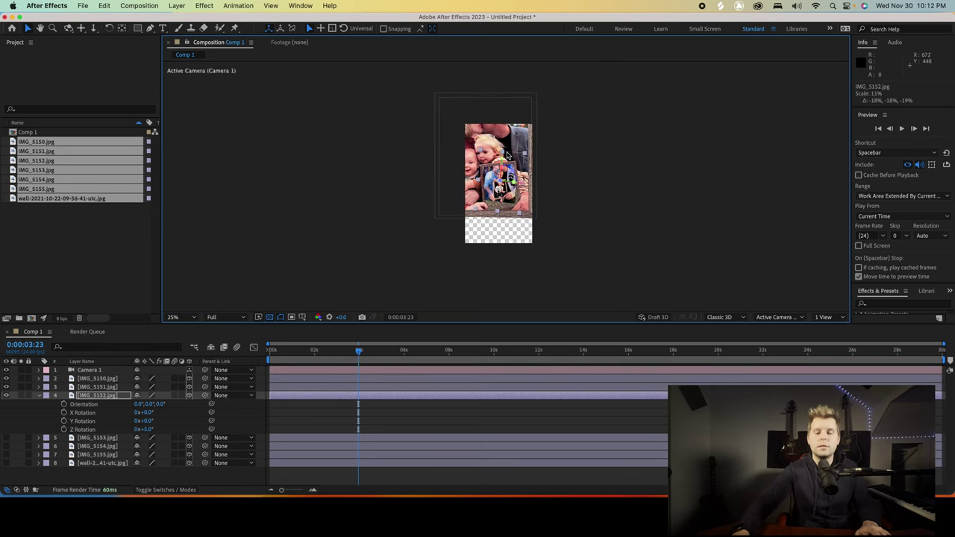
{"action": "key", "text": "period"}
{"action": "key", "text": "period"}
{"action": "left_click_drag", "start_coordinate": [539, 285], "coordinate": [572, 297]}
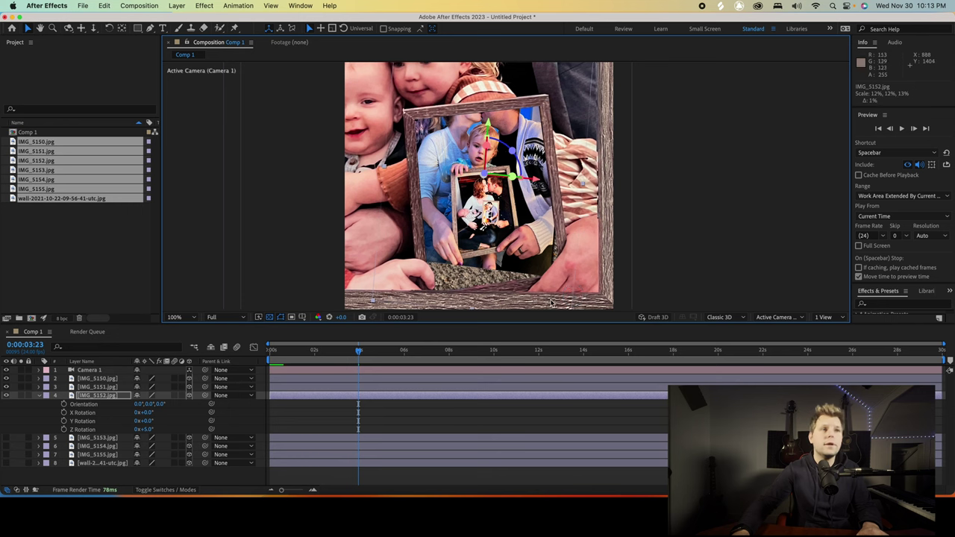
Set the Z Rotation of IMG_5152.jpg to -8° and reduce its scale to about 11%.
{"action": "mouse_move", "coordinate": [149, 430]}
{"action": "left_mouse_down"}
{"action": "mouse_move", "coordinate": [164, 430]}
{"action": "mouse_move", "coordinate": [143, 430]}
{"action": "left_mouse_up"}
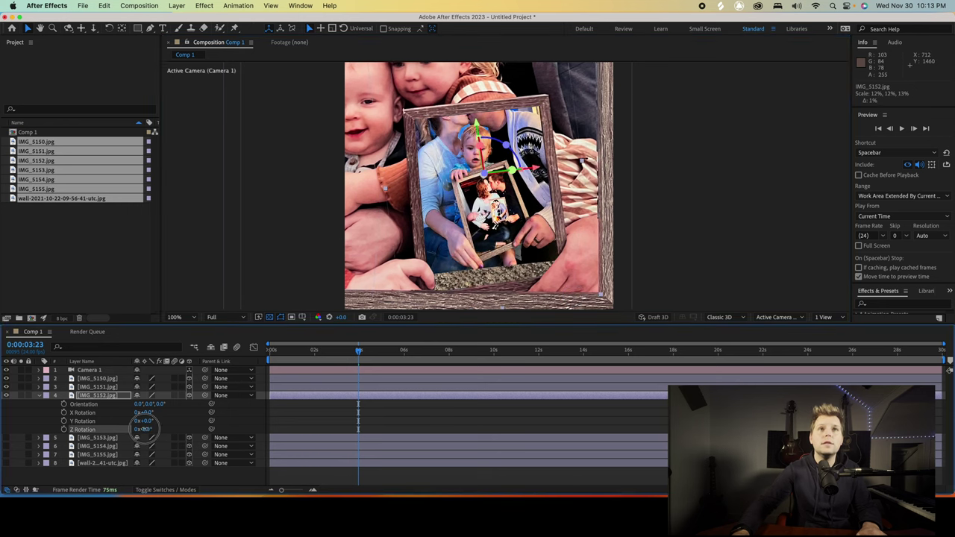
{"action": "key", "text": "comma"}
{"action": "left_click_drag", "start_coordinate": [513, 167], "coordinate": [513, 171]}
{"action": "left_click_drag", "start_coordinate": [540, 118], "coordinate": [530, 136]}
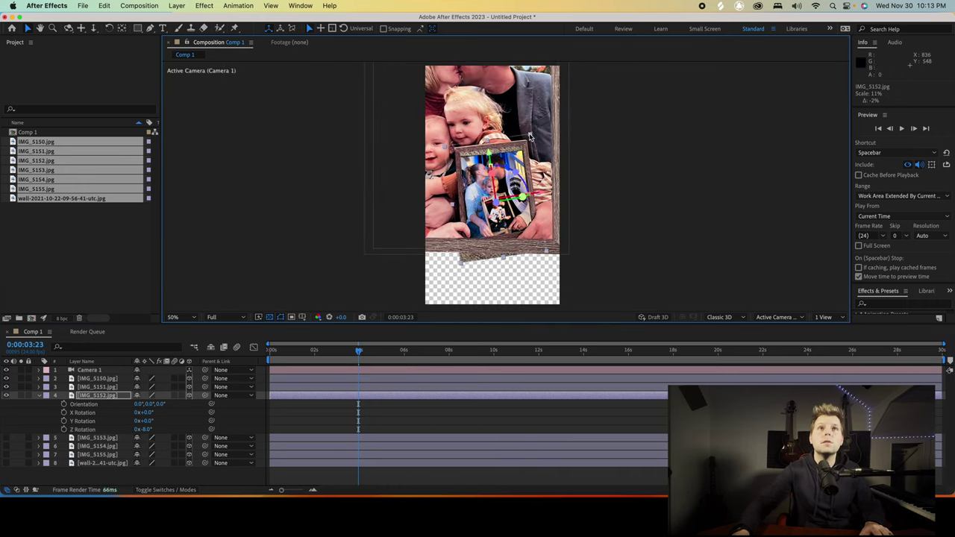
Fit IMG_5152.jpg in the held frame's opening at position 677.0, 1097.2 and about 11% scale, and deselect it.
{"action": "left_click_drag", "start_coordinate": [511, 179], "coordinate": [513, 174]}
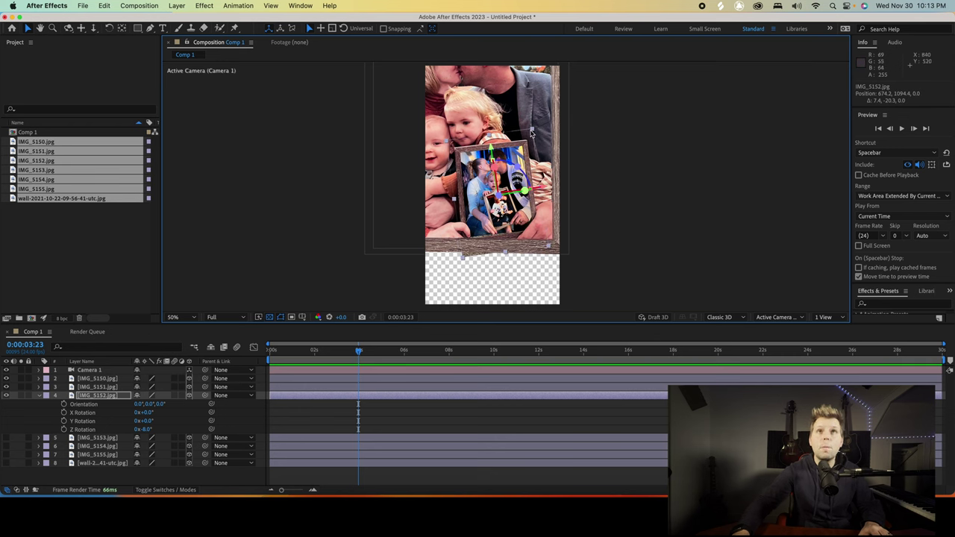
{"action": "left_click_drag", "start_coordinate": [532, 129], "coordinate": [533, 128]}
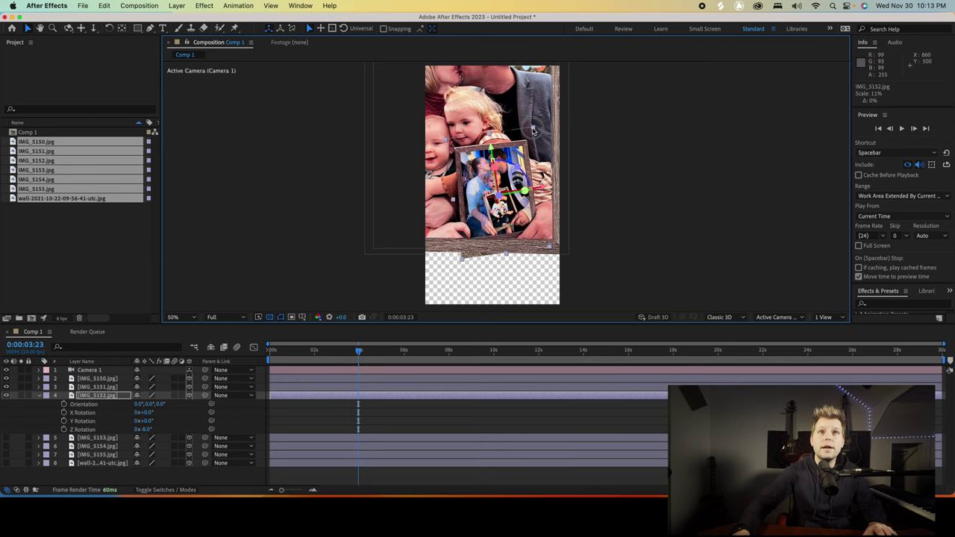
{"action": "scroll", "coordinate": [533, 149], "scroll_direction": "up", "scroll_amount": 2}
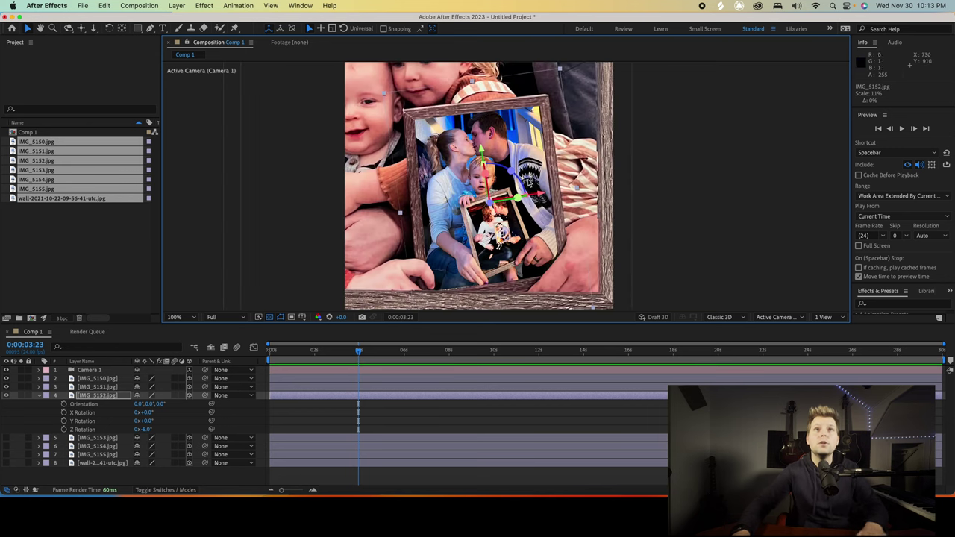
{"action": "left_click_drag", "start_coordinate": [538, 196], "coordinate": [535, 129]}
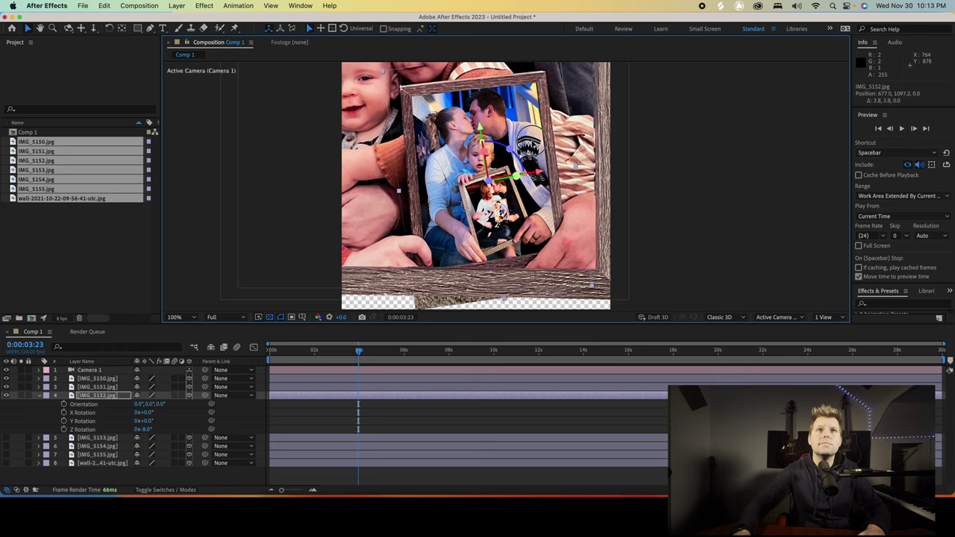
{"action": "key", "text": "comma"}
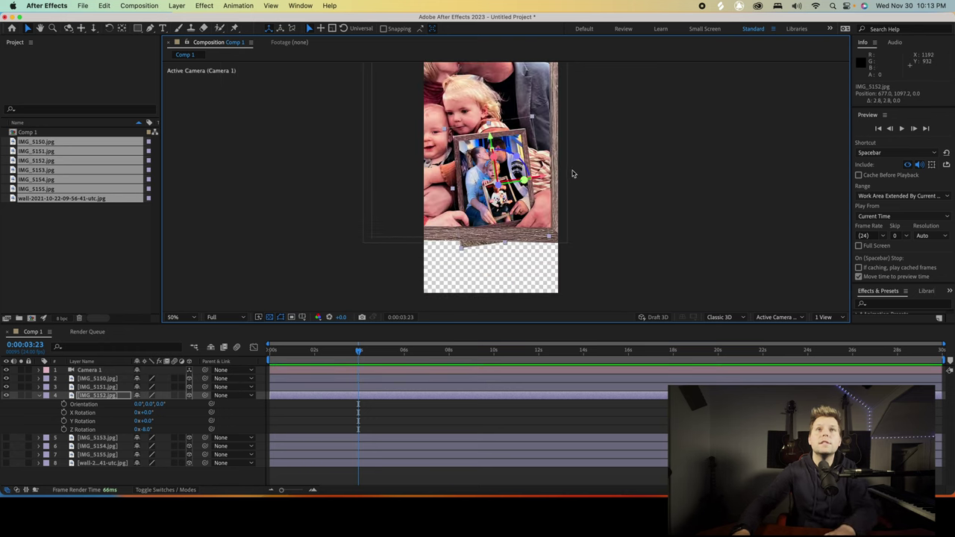
{"action": "key", "text": "h"}
{"action": "left_click_drag", "start_coordinate": [522, 126], "coordinate": [515, 139]}
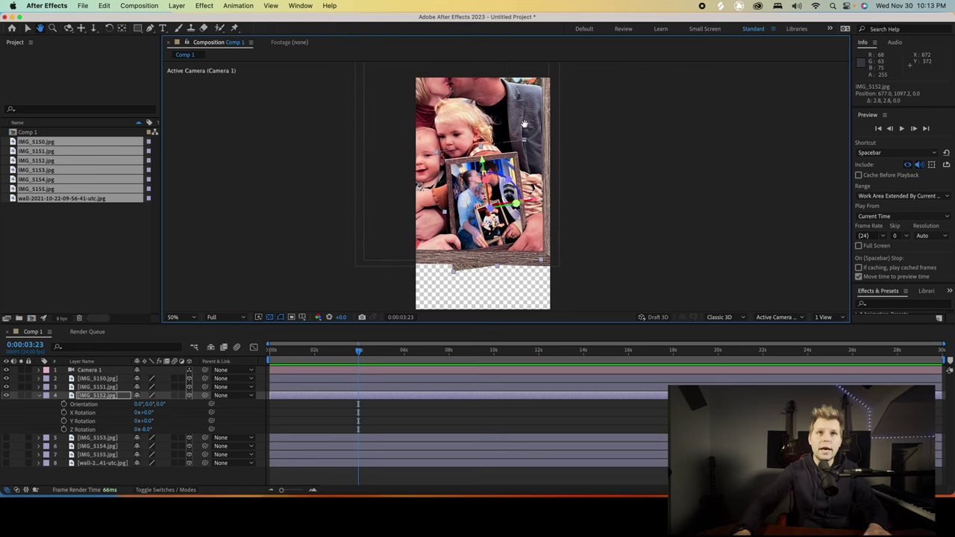
{"action": "key", "text": "v"}
{"action": "left_click", "coordinate": [625, 195]}
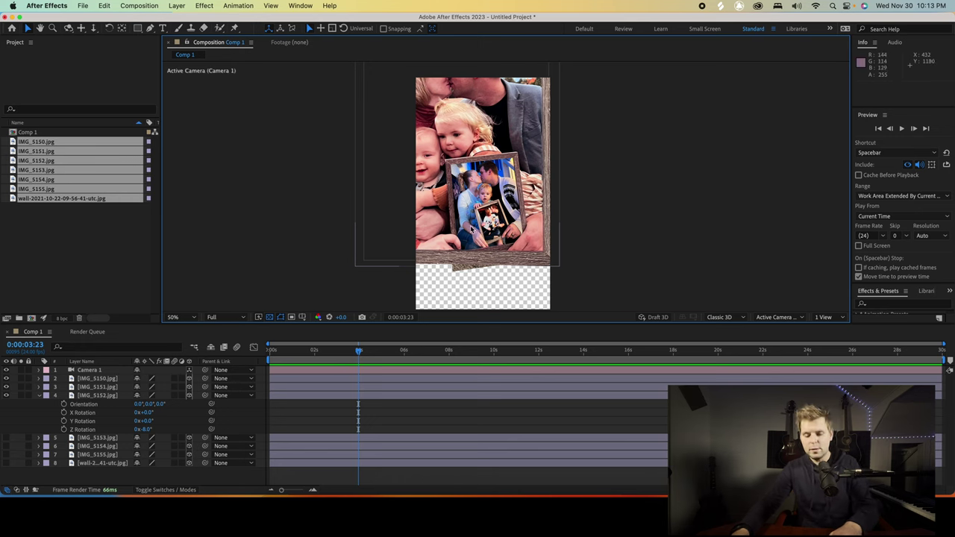
Dolly Camera 1 inward to position 670.3, 1130.3, -315.1 so the frame held in IMG_5152.jpg fills more of the view.
{"action": "key", "text": "period"}
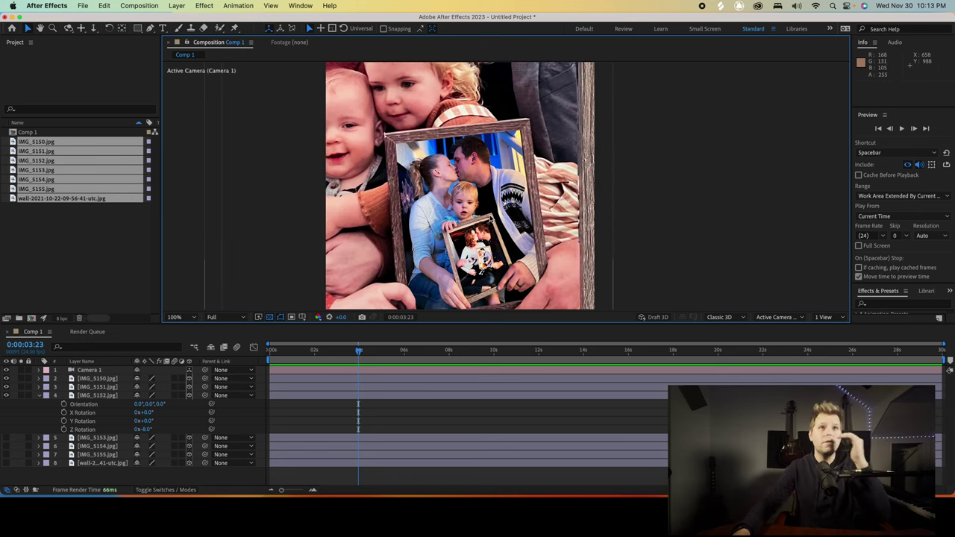
{"action": "left_click_drag", "start_coordinate": [512, 252], "coordinate": [505, 216]}
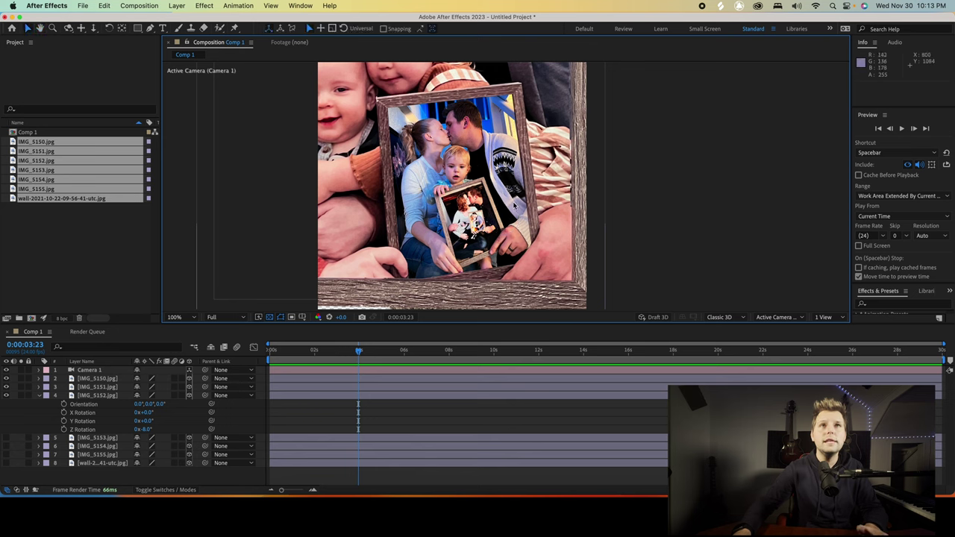
{"action": "left_click", "coordinate": [40, 395]}
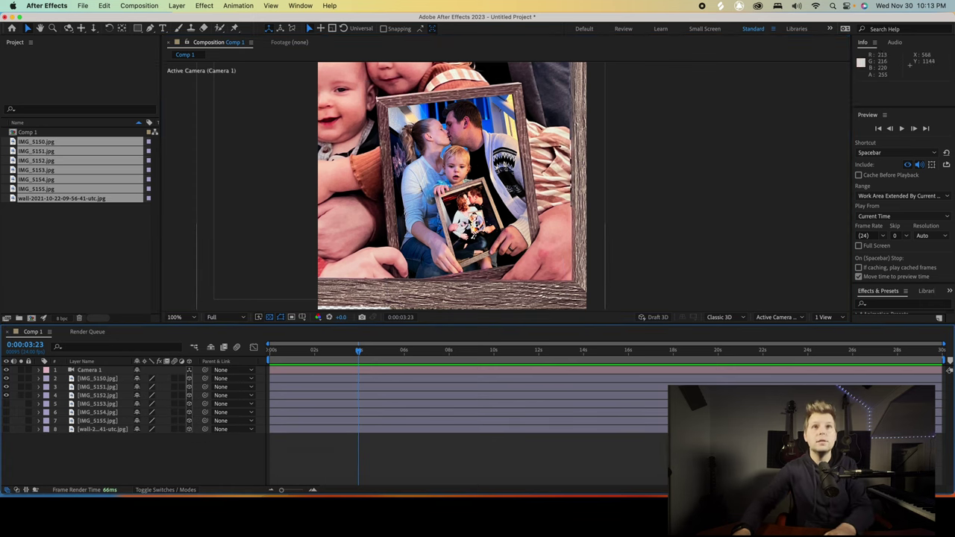
{"action": "key", "text": "c"}
{"action": "left_click_drag", "start_coordinate": [467, 226], "coordinate": [475, 145]}
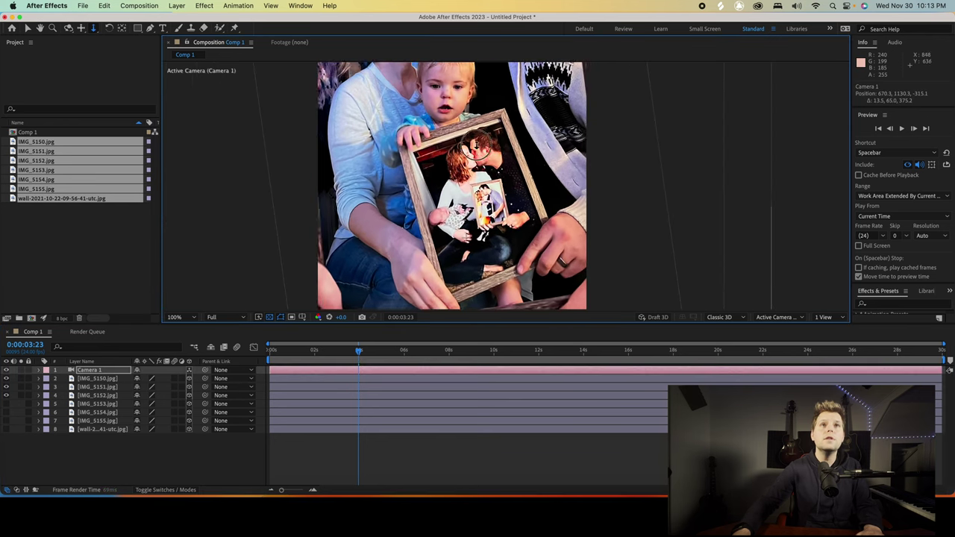
{"action": "key", "text": "h"}
{"action": "left_click_drag", "start_coordinate": [500, 177], "coordinate": [348, 141]}
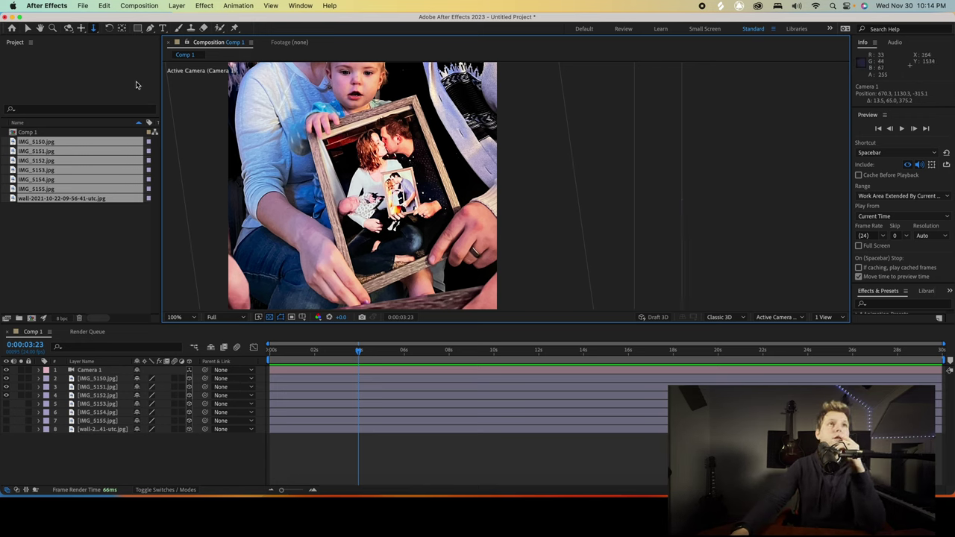
{"action": "left_click", "coordinate": [150, 27]}
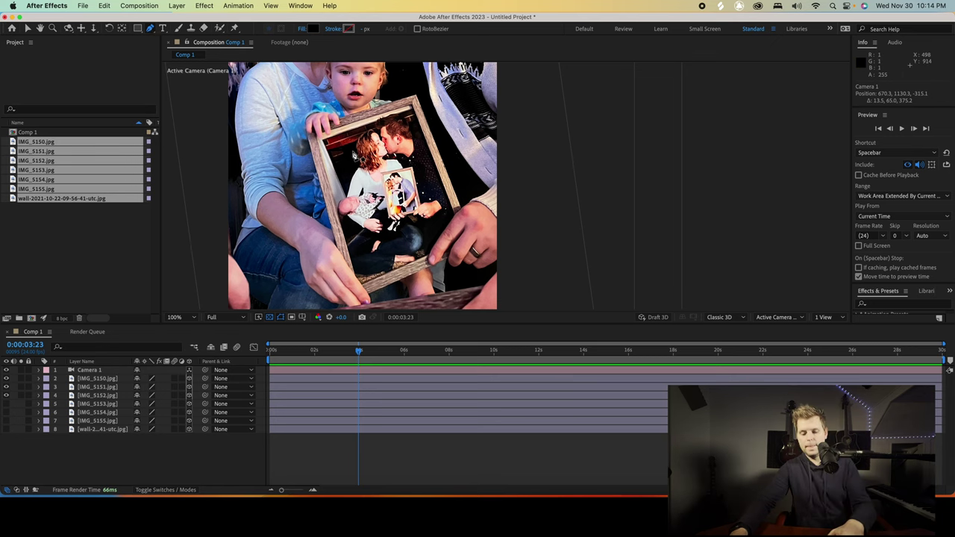
{"action": "scroll", "coordinate": [356, 155], "scroll_direction": "up", "scroll_amount": 2}
{"action": "left_click_drag", "start_coordinate": [357, 155], "coordinate": [571, 242]}
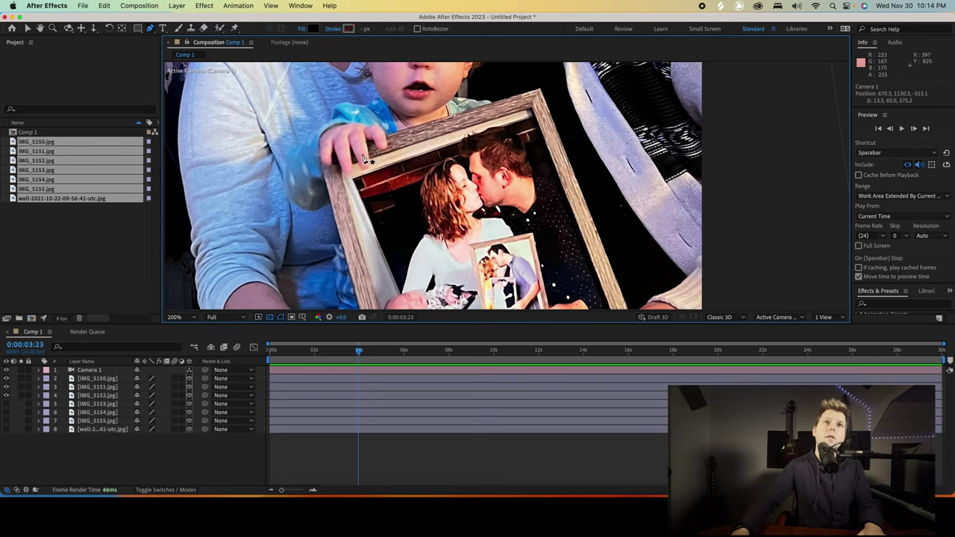
{"action": "left_click", "coordinate": [371, 160]}
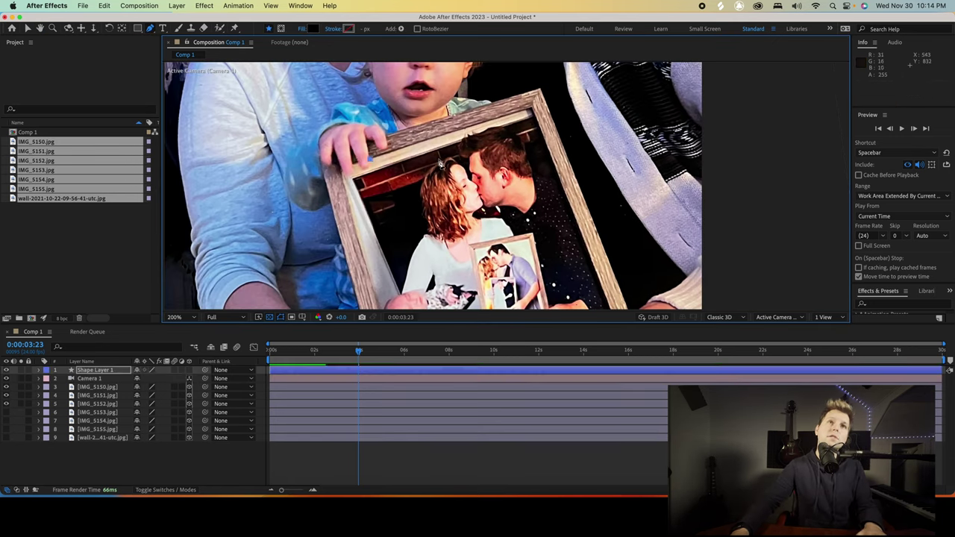
{"action": "left_click", "coordinate": [533, 112]}
{"action": "left_click_drag", "start_coordinate": [575, 299], "coordinate": [481, 160]}
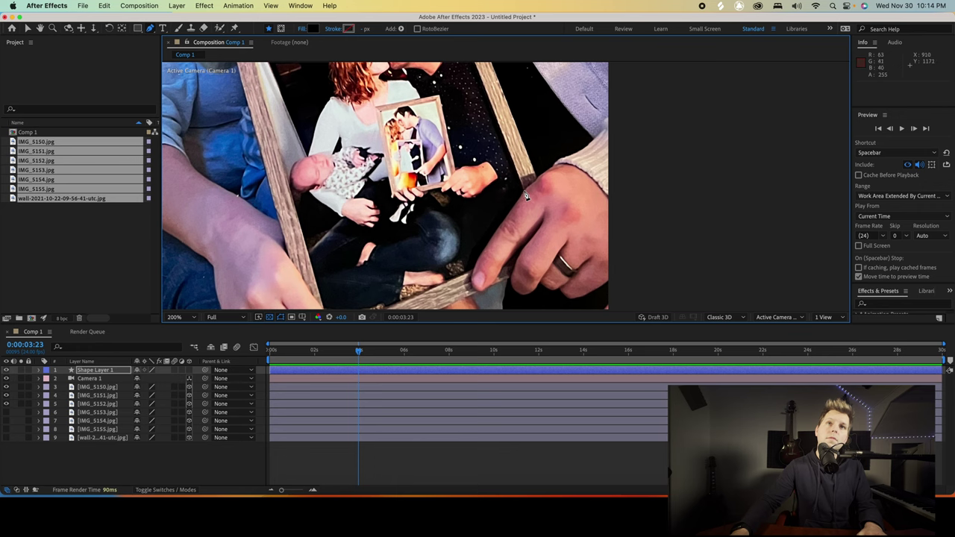
{"action": "left_click", "coordinate": [475, 278]}
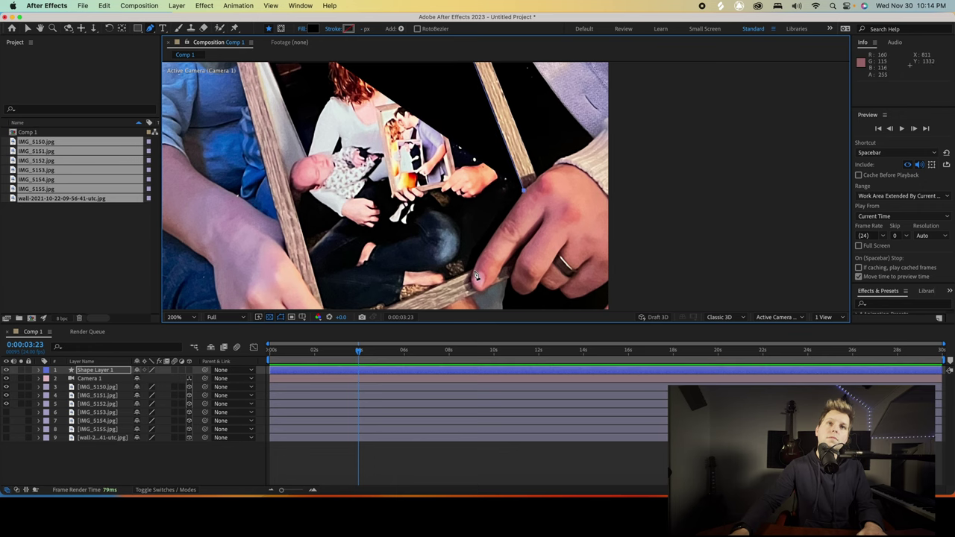
{"action": "key", "text": "super+z"}
{"action": "left_click_drag", "start_coordinate": [418, 144], "coordinate": [444, 222]}
{"action": "key", "text": "super+z"}
{"action": "key", "text": "super+z"}
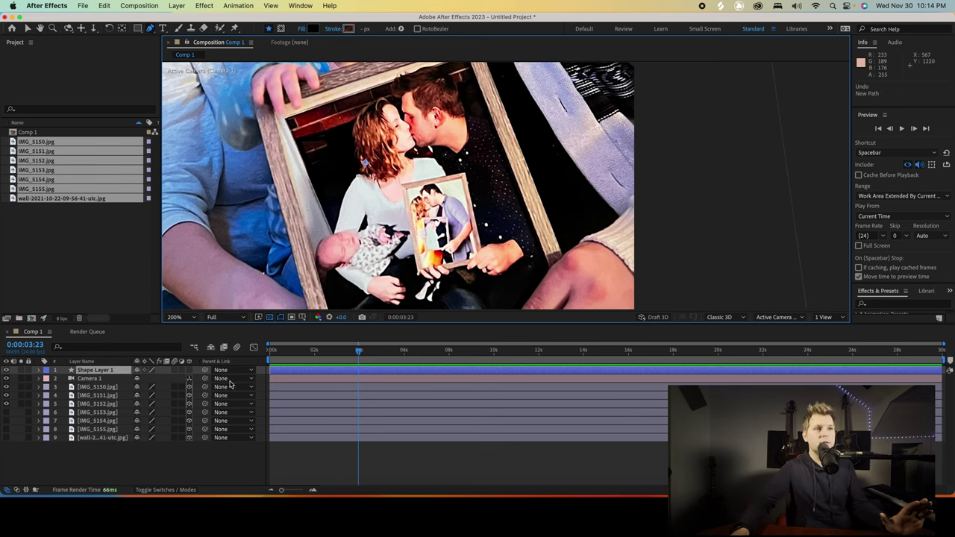
Start a Pen tool mask on IMG_5152.jpg along the upper inner edge of the held frame, beginning beside the child's fingers.
{"action": "left_click", "coordinate": [92, 406]}
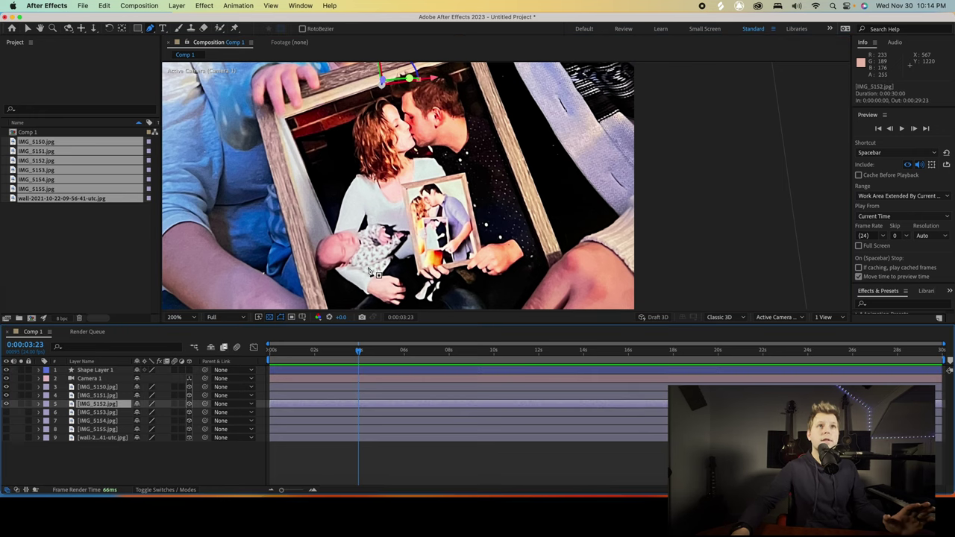
{"action": "left_click_drag", "start_coordinate": [421, 174], "coordinate": [440, 199]}
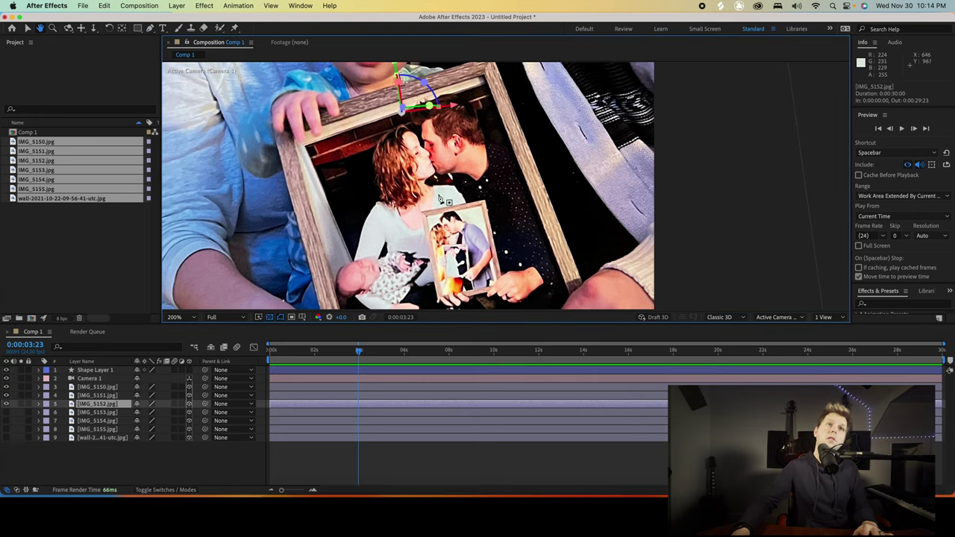
{"action": "key", "text": "g"}
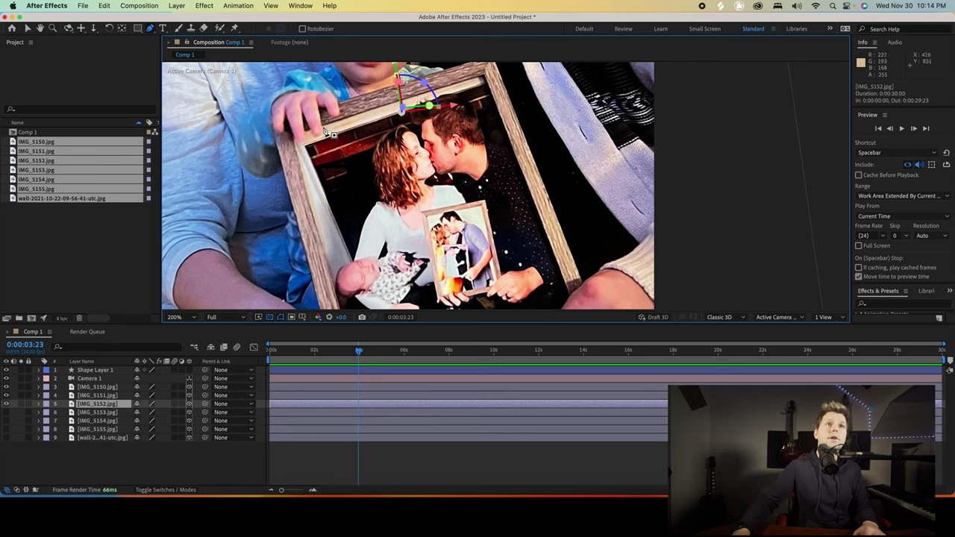
{"action": "left_click", "coordinate": [395, 126]}
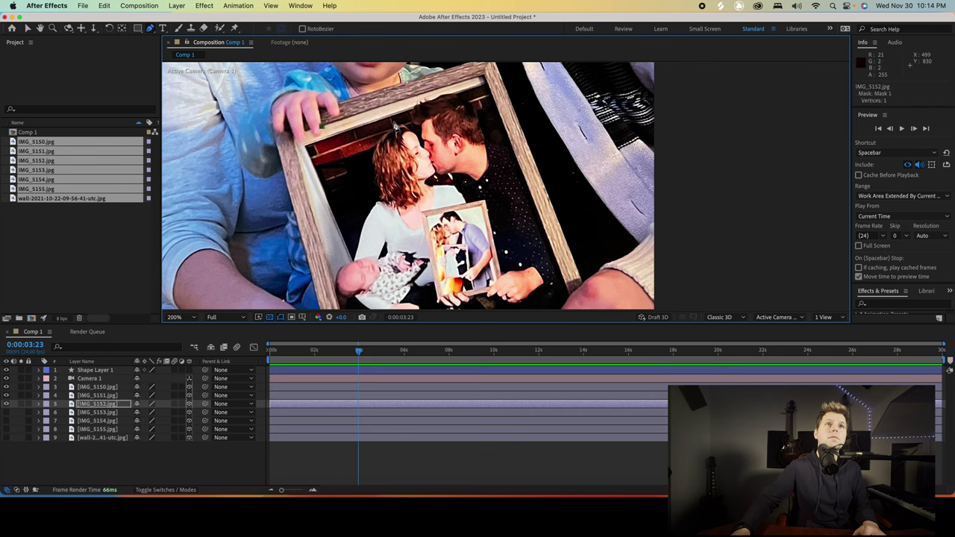
{"action": "left_click", "coordinate": [486, 79]}
Continue the IMG_5152.jpg mask down the frame's right inner edge, past the fingers, along the bottom and up to the upper-left corner.
{"action": "key", "text": "h"}
{"action": "left_click_drag", "start_coordinate": [515, 223], "coordinate": [430, 100]}
{"action": "key", "text": "g"}
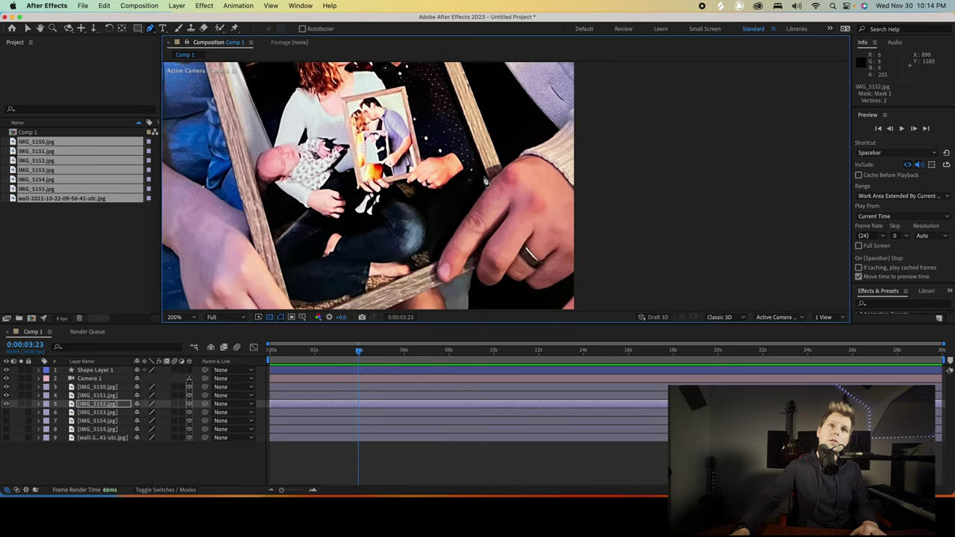
{"action": "left_click", "coordinate": [492, 186]}
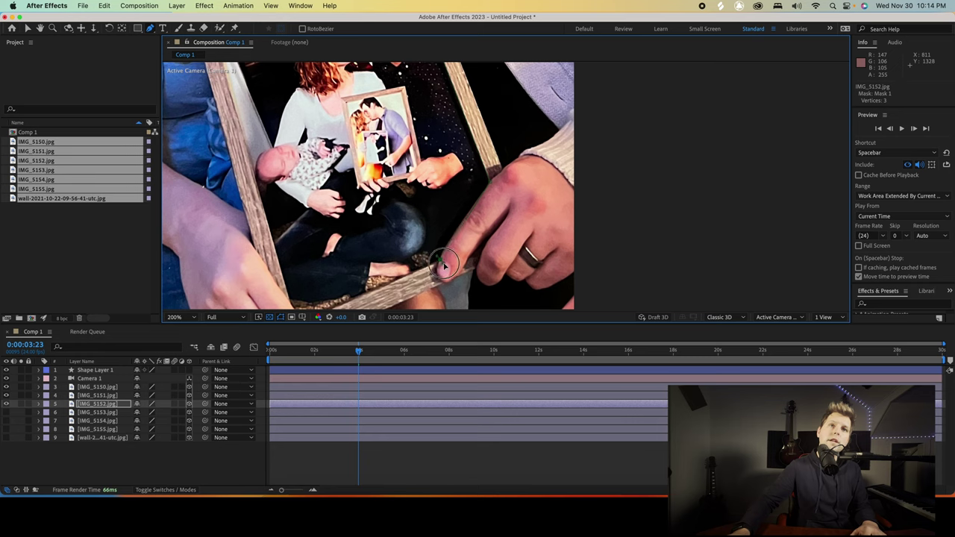
{"action": "left_click", "coordinate": [444, 265]}
{"action": "left_click_drag", "start_coordinate": [360, 298], "coordinate": [391, 223]}
{"action": "key", "text": "g"}
{"action": "left_click", "coordinate": [327, 254]}
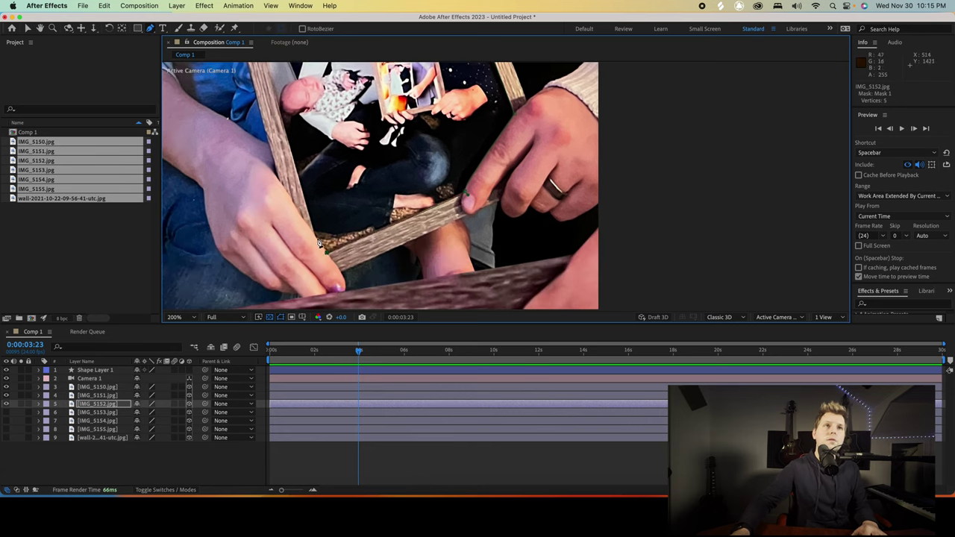
{"action": "left_click_drag", "start_coordinate": [316, 100], "coordinate": [403, 253]}
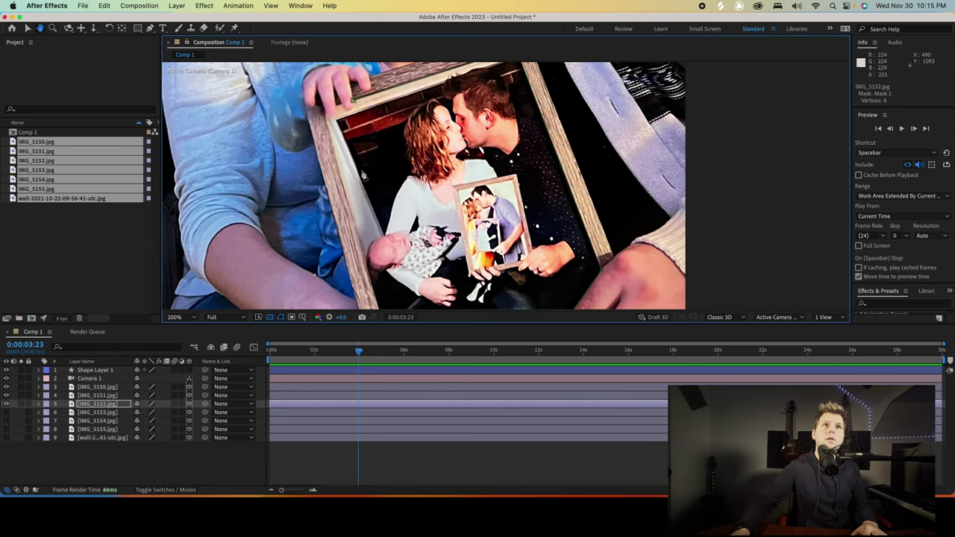
{"action": "left_click", "coordinate": [326, 116]}
Curve the mask path around the child's first fingertip at the frame's upper-left corner.
{"action": "key", "text": "period"}
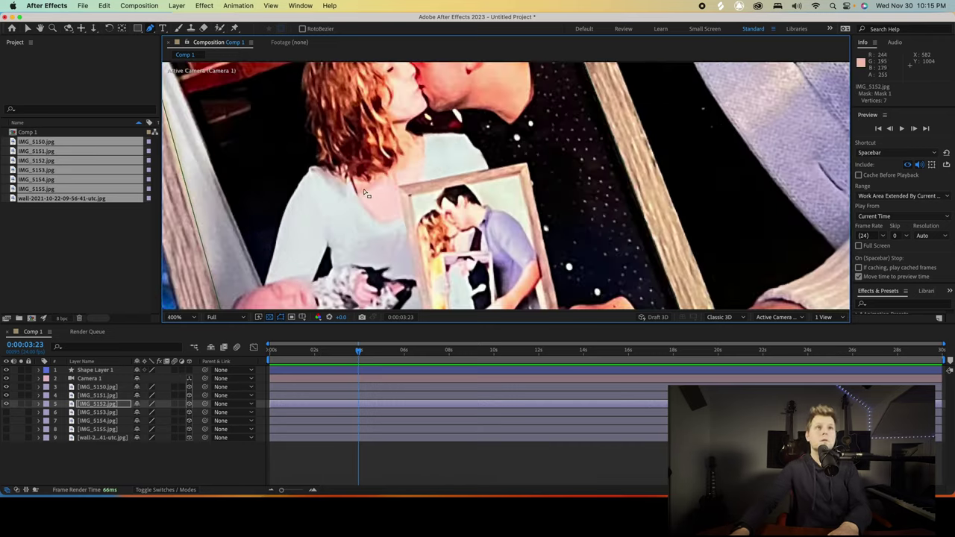
{"action": "key", "text": "space"}
{"action": "left_click_drag", "start_coordinate": [239, 170], "coordinate": [422, 241]}
{"action": "key", "text": "g"}
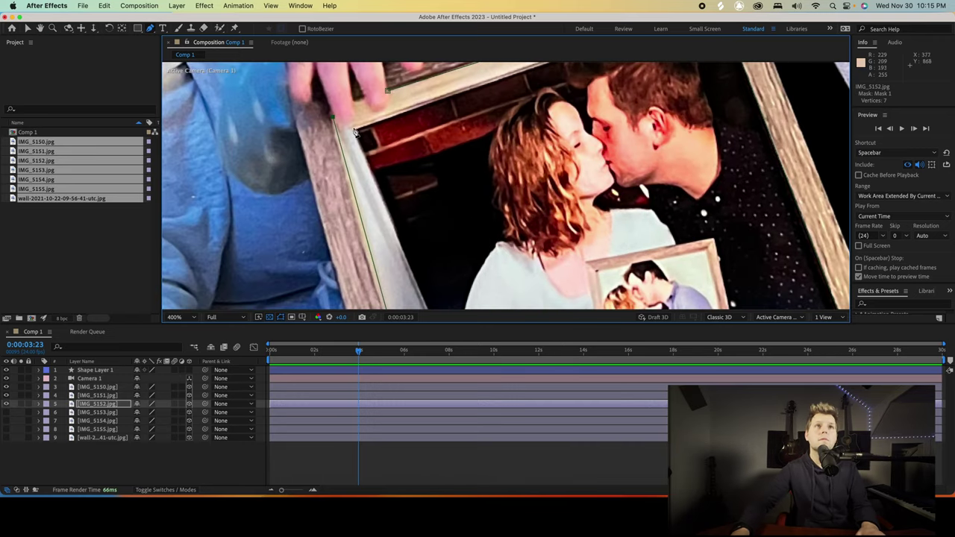
{"action": "left_click_drag", "start_coordinate": [356, 116], "coordinate": [361, 93]}
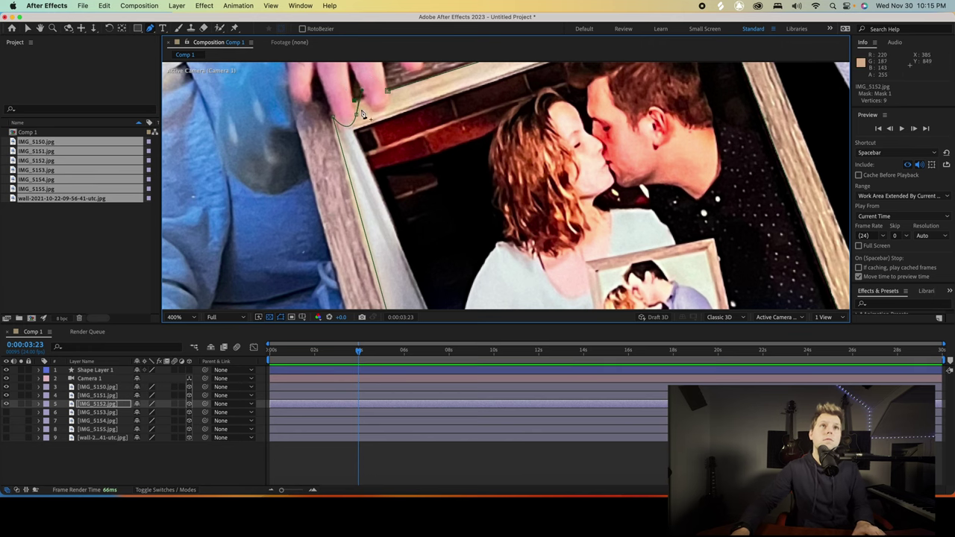
{"action": "scroll", "coordinate": [383, 153], "scroll_direction": "up", "scroll_amount": 1}
{"action": "left_click_drag", "start_coordinate": [273, 130], "coordinate": [492, 320]}
{"action": "left_click_drag", "start_coordinate": [493, 234], "coordinate": [468, 220]}
{"action": "key", "text": "g"}
{"action": "left_click_drag", "start_coordinate": [410, 175], "coordinate": [399, 216]}
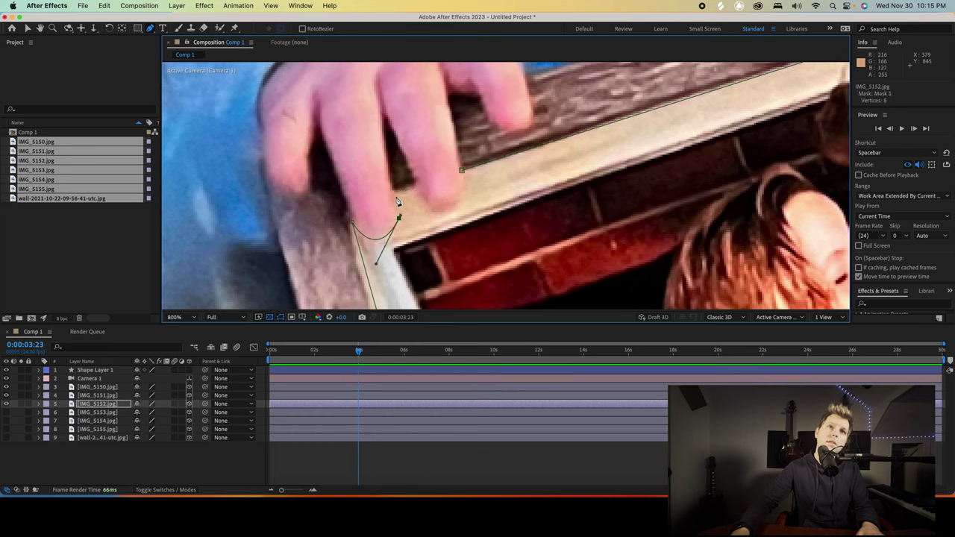
Trace the mask around the child's second fingertip and close the path at its starting point.
{"action": "left_click", "coordinate": [396, 195]}
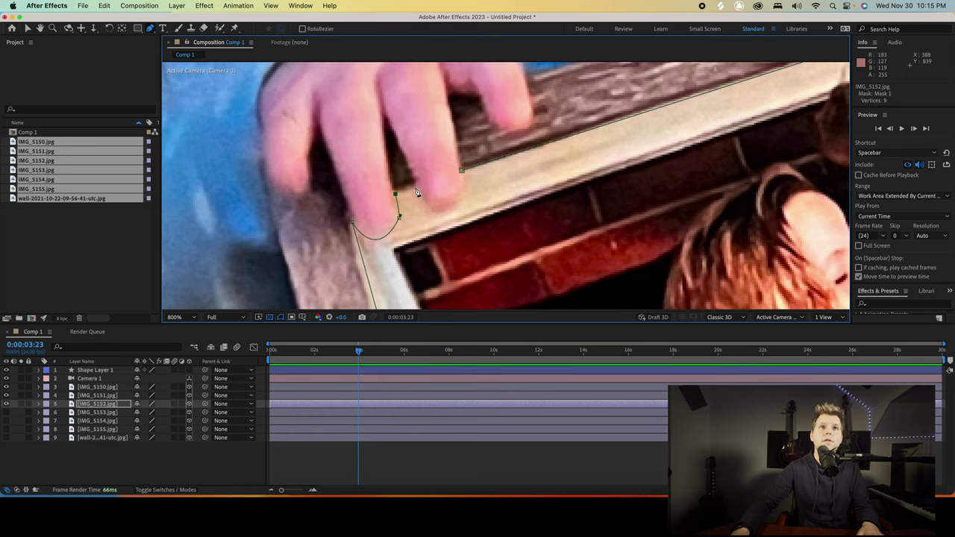
{"action": "mouse_move", "coordinate": [463, 196]}
{"action": "left_mouse_down"}
{"action": "mouse_move", "coordinate": [472, 165]}
{"action": "mouse_move", "coordinate": [495, 159]}
{"action": "mouse_move", "coordinate": [470, 192]}
{"action": "mouse_move", "coordinate": [464, 183]}
{"action": "left_mouse_up"}
{"action": "left_click", "coordinate": [489, 161]}
{"action": "left_click", "coordinate": [462, 171]}
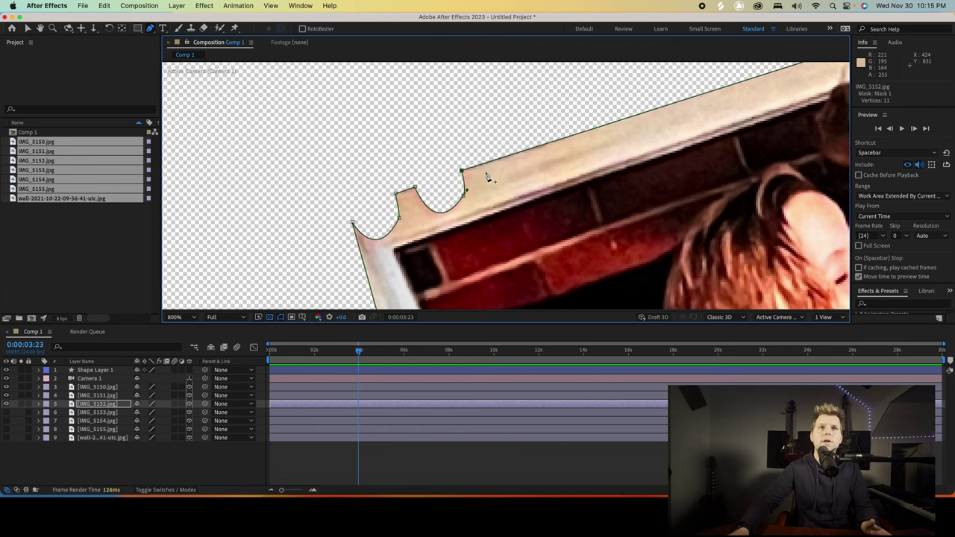
Set the mode of Mask 1 on IMG_5152.jpg to Subtract to cut out the held frame's opening.
{"action": "scroll", "coordinate": [523, 186], "scroll_direction": "down", "scroll_amount": 7}
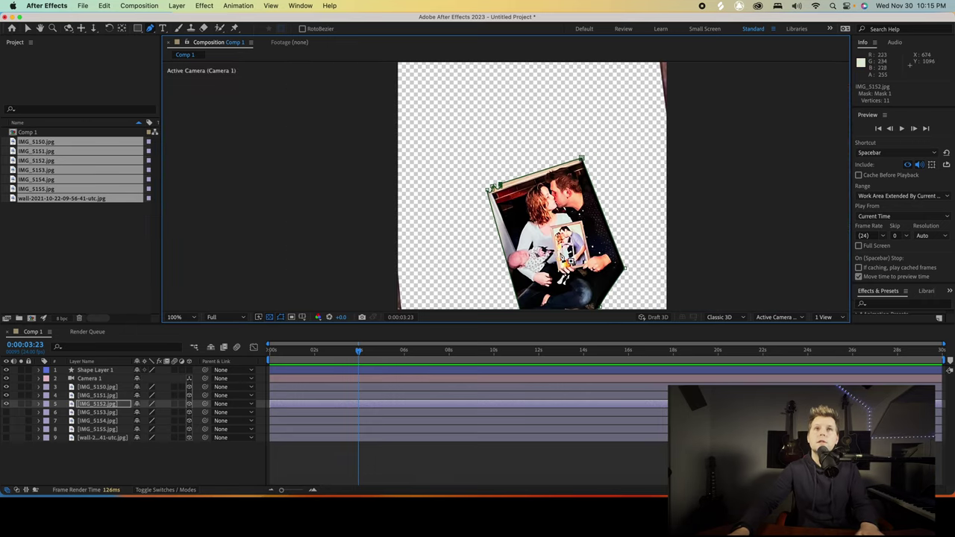
{"action": "left_click_drag", "start_coordinate": [553, 219], "coordinate": [547, 190]}
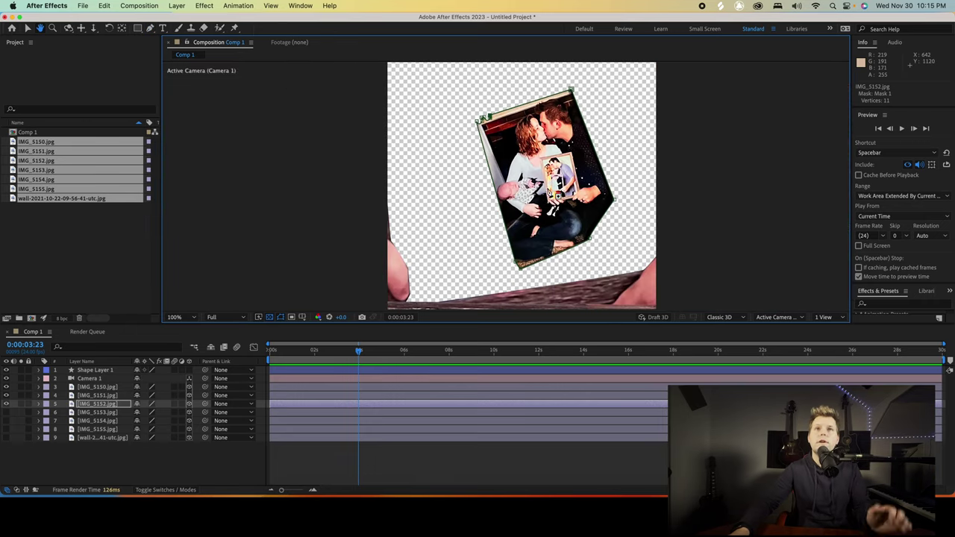
{"action": "left_click", "coordinate": [114, 405]}
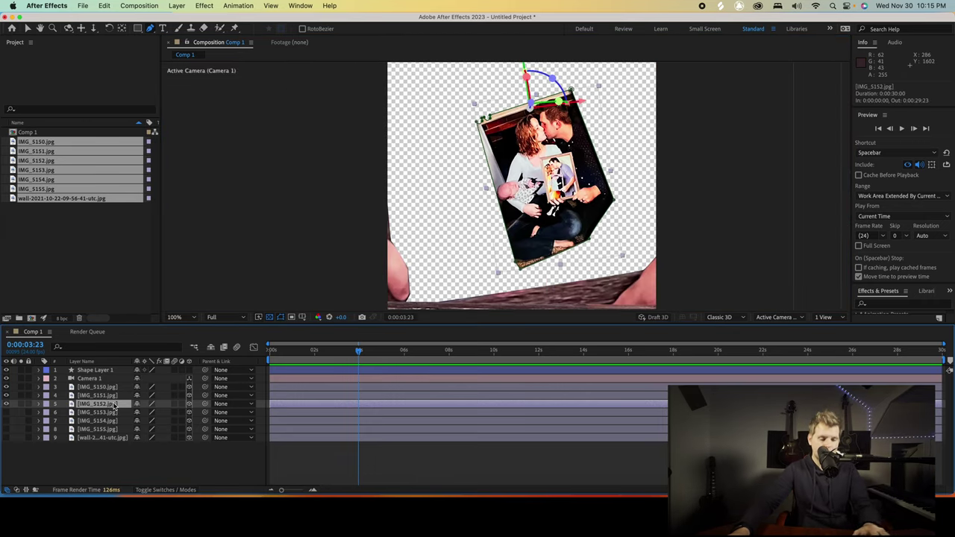
{"action": "key", "text": "m"}
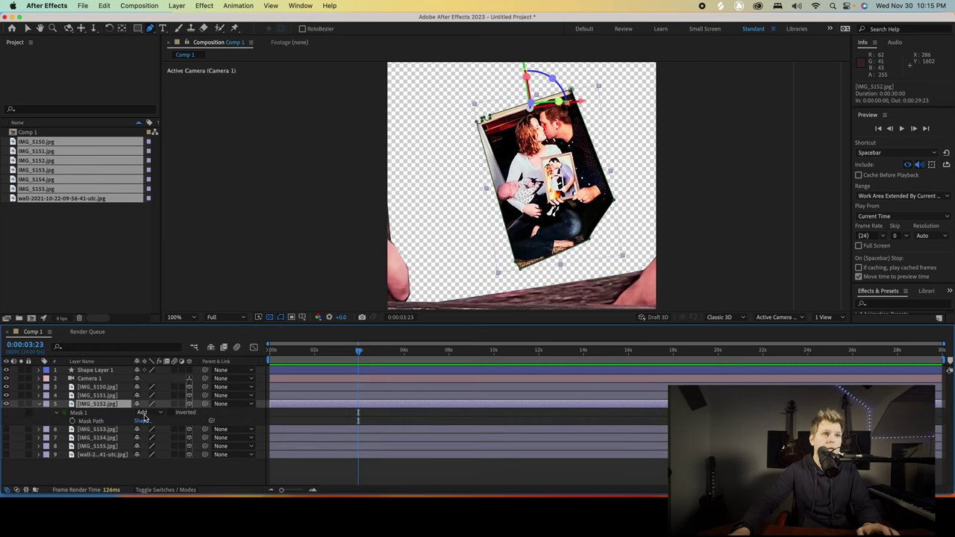
{"action": "left_click", "coordinate": [161, 413]}
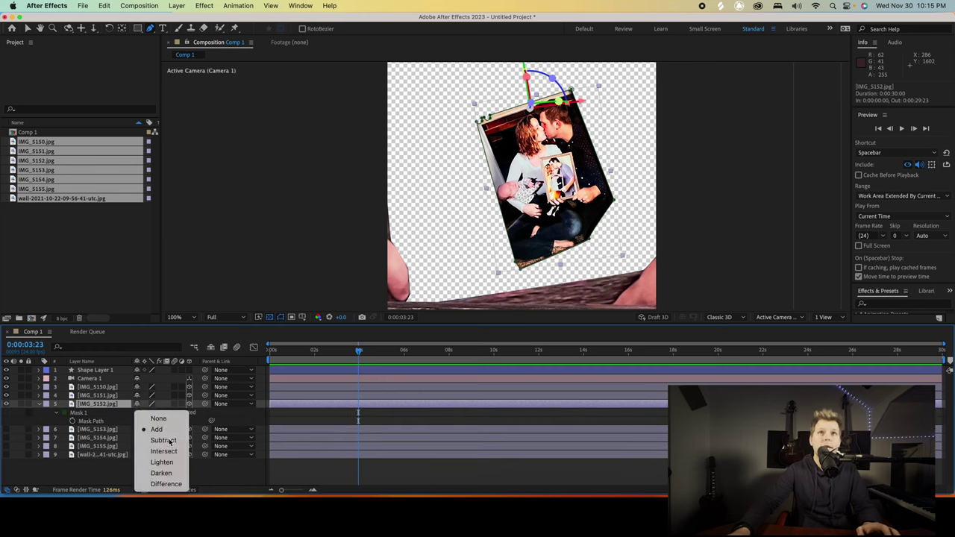
{"action": "left_click", "coordinate": [168, 444]}
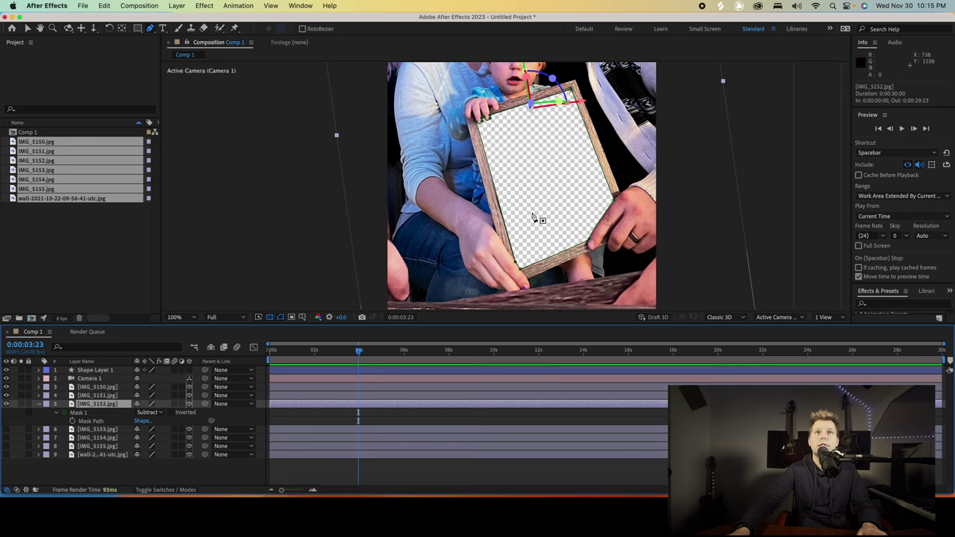
Collapse the mask properties of IMG_5152.jpg and make the IMG_5153.jpg layer visible.
{"action": "left_click", "coordinate": [7, 417]}
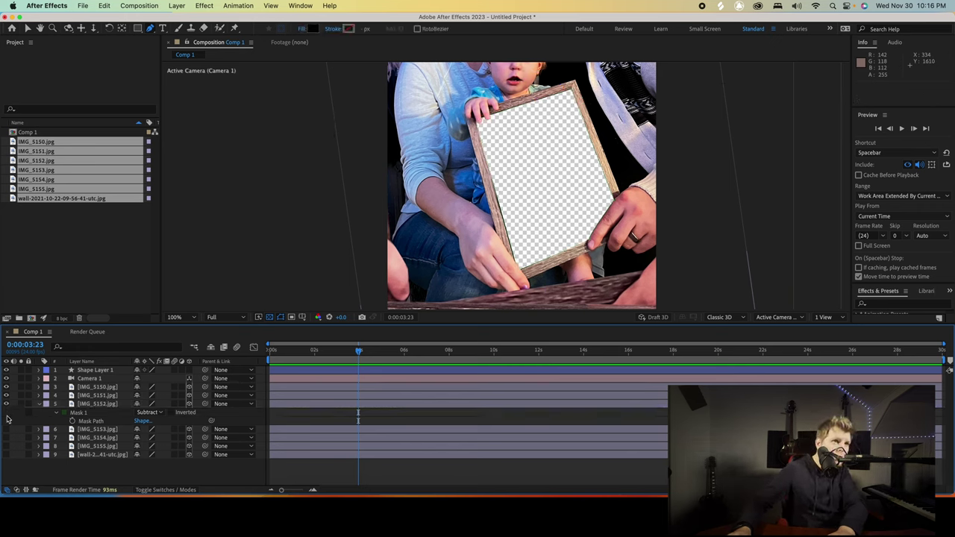
{"action": "left_click", "coordinate": [39, 405]}
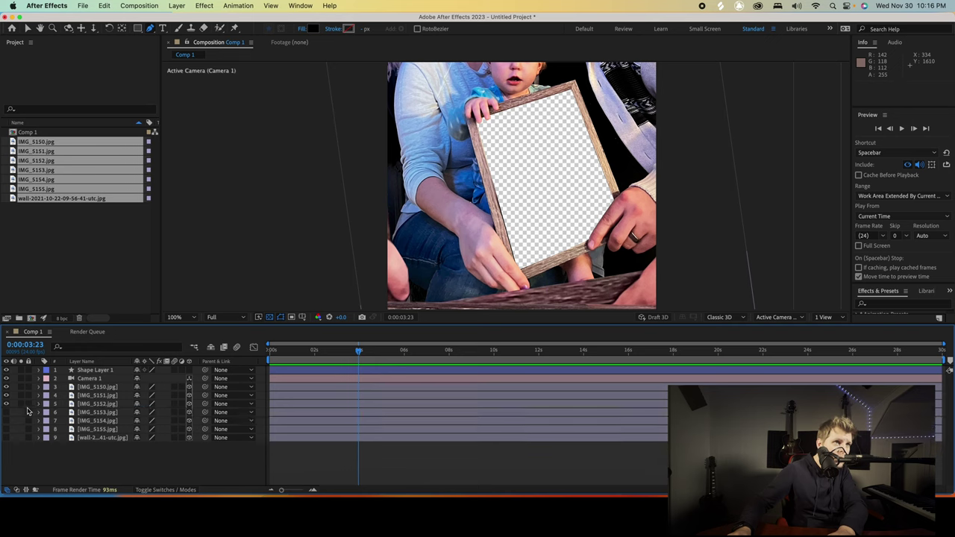
{"action": "left_click", "coordinate": [7, 412]}
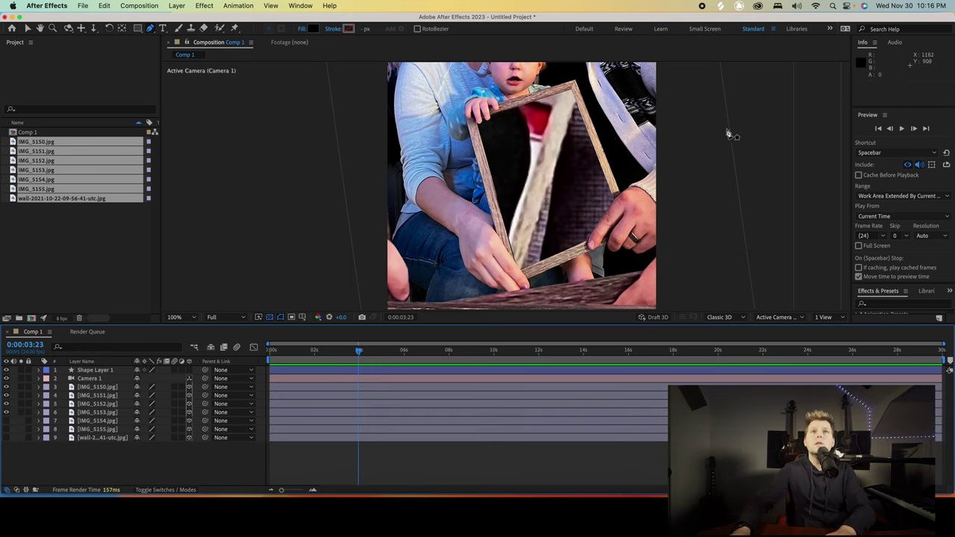
{"action": "scroll", "coordinate": [648, 185], "scroll_direction": "down", "scroll_amount": 2}
{"action": "scroll", "coordinate": [648, 185], "scroll_direction": "down", "scroll_amount": 2}
{"action": "left_click_drag", "start_coordinate": [612, 168], "coordinate": [588, 214]}
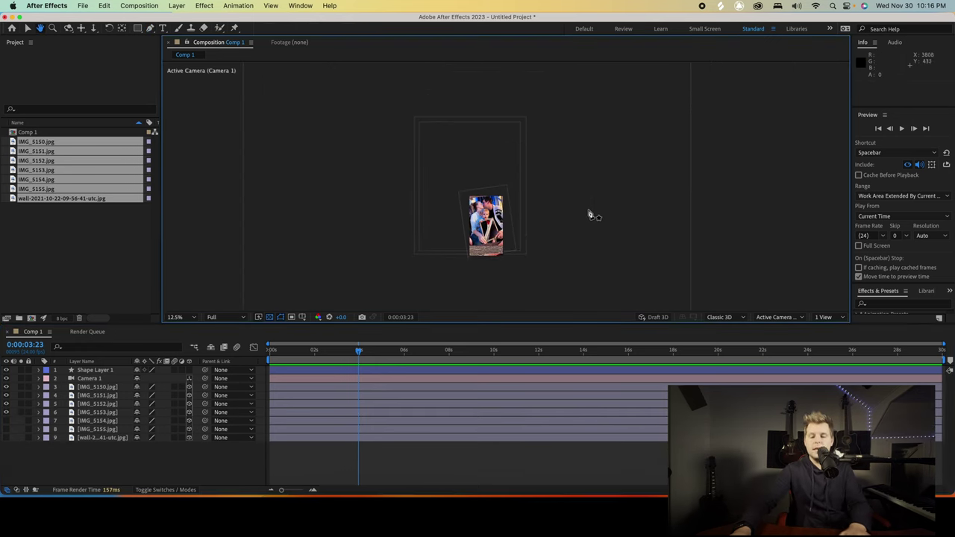
Scale IMG_5153.jpg down sharply and move it over the held frame's opening, to position about 694.6, 1153.3.
{"action": "scroll", "coordinate": [590, 218], "scroll_direction": "down", "scroll_amount": 2}
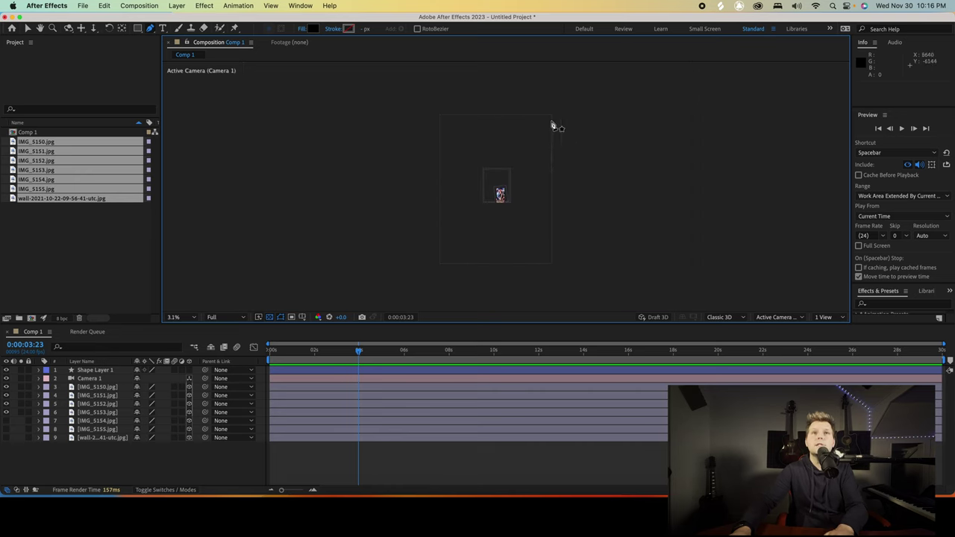
{"action": "left_click", "coordinate": [96, 412]}
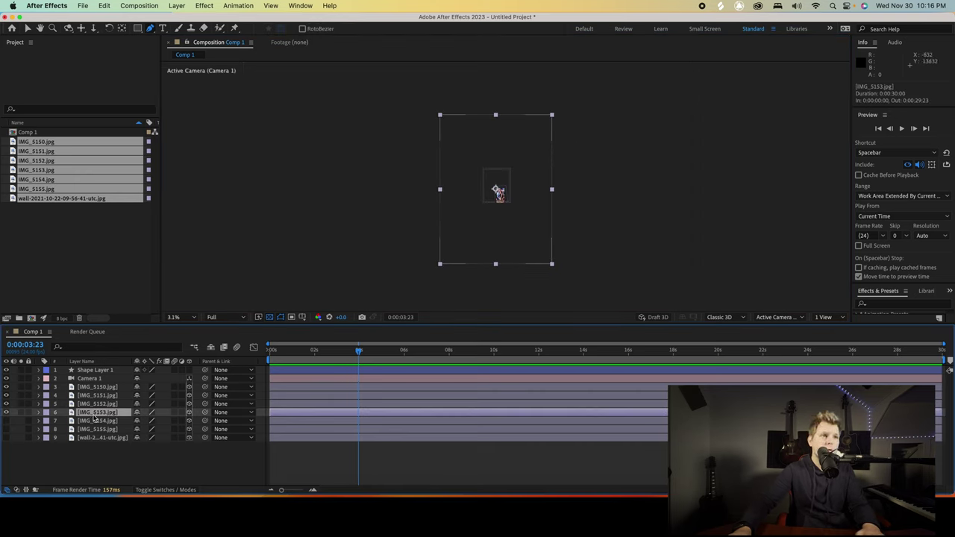
{"action": "key", "text": "v"}
{"action": "left_click_drag", "start_coordinate": [552, 117], "coordinate": [497, 185]}
{"action": "scroll", "coordinate": [492, 188], "scroll_direction": "up", "scroll_amount": 5}
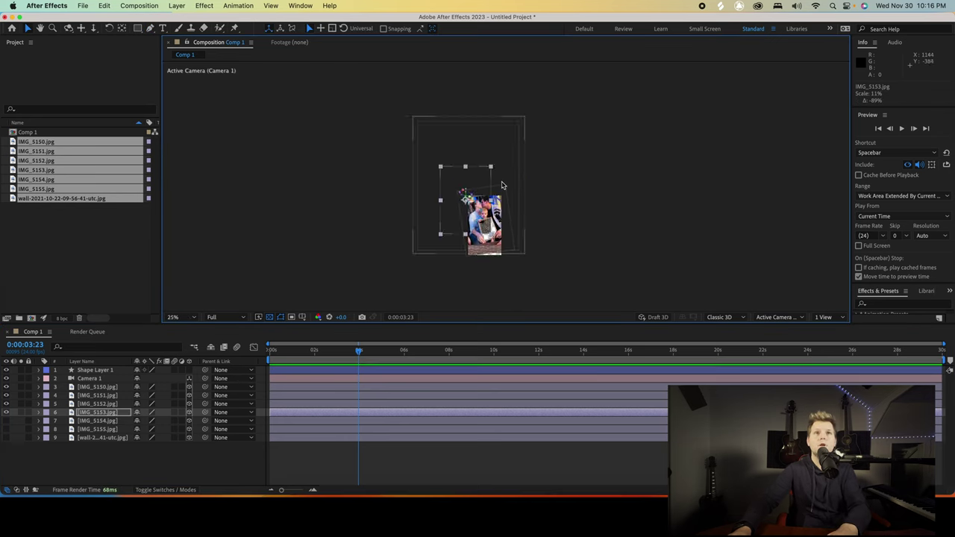
{"action": "left_click_drag", "start_coordinate": [409, 179], "coordinate": [418, 77]}
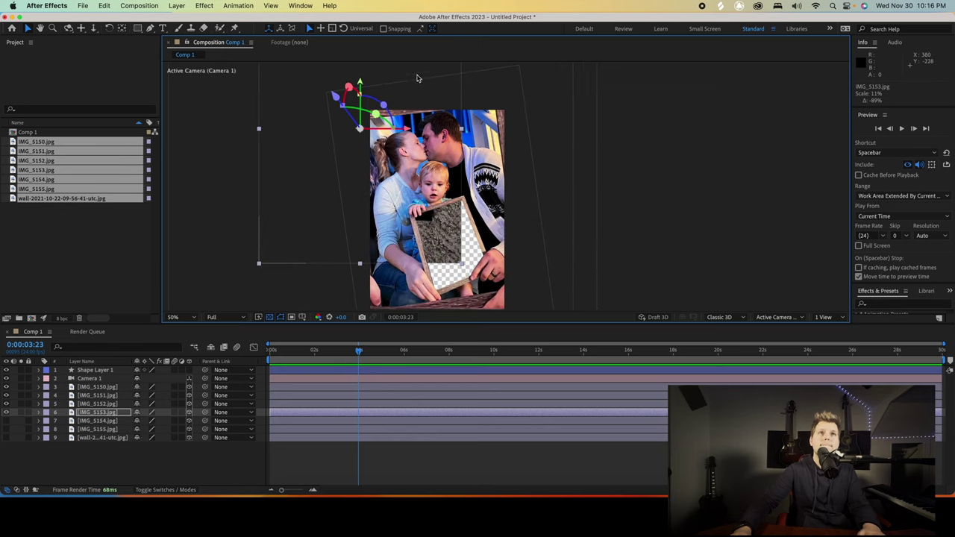
{"action": "left_click_drag", "start_coordinate": [520, 93], "coordinate": [470, 235]}
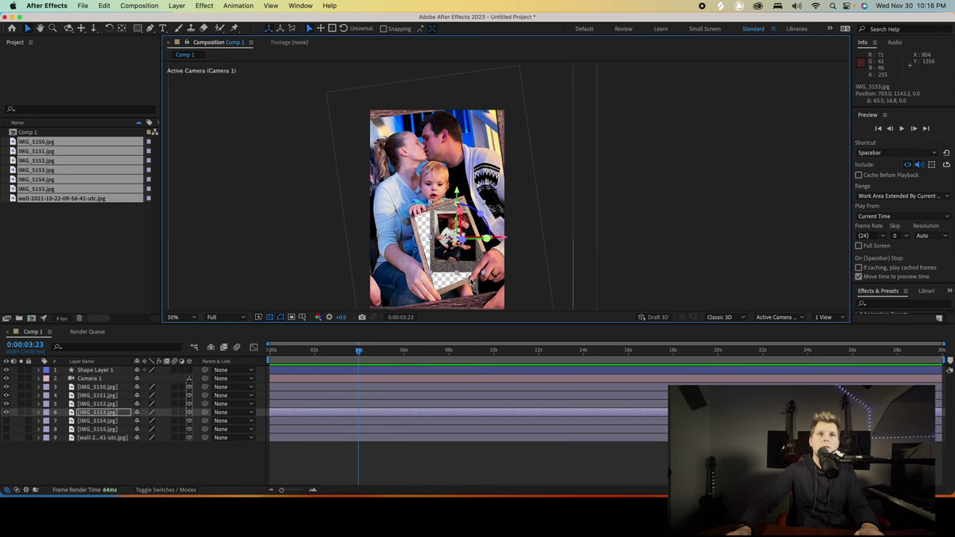
{"action": "left_click_drag", "start_coordinate": [466, 256], "coordinate": [463, 260]}
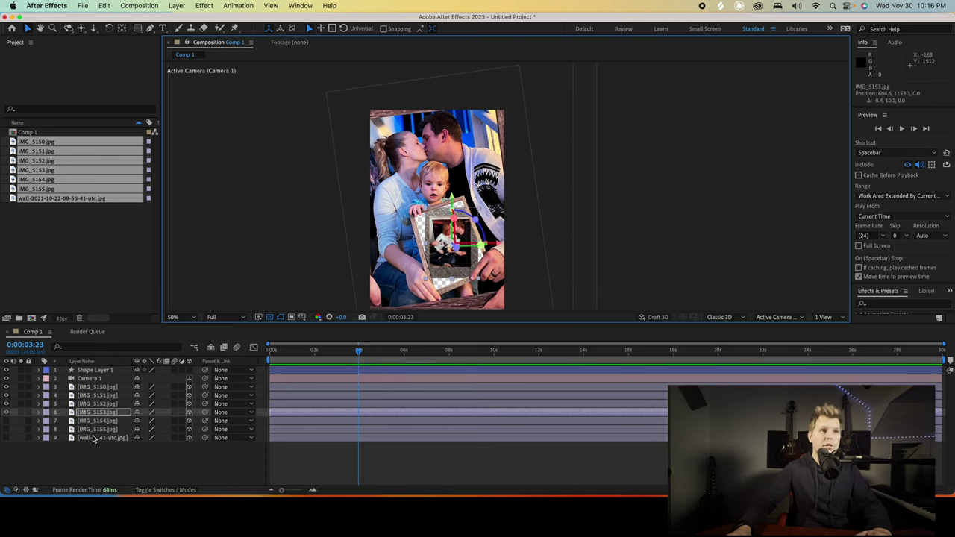
Set the Z Rotation of IMG_5153.jpg to -19° to match the tilt of the held frame.
{"action": "key", "text": "r"}
{"action": "mouse_move", "coordinate": [148, 448]}
{"action": "left_mouse_down"}
{"action": "mouse_move", "coordinate": [158, 448]}
{"action": "mouse_move", "coordinate": [137, 447]}
{"action": "left_mouse_up"}
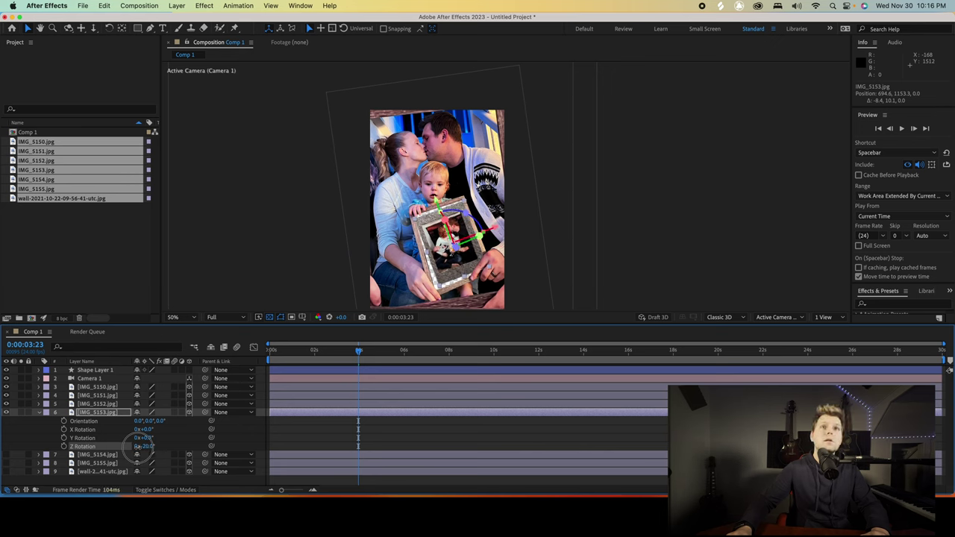
{"action": "left_click_drag", "start_coordinate": [147, 448], "coordinate": [150, 447]}
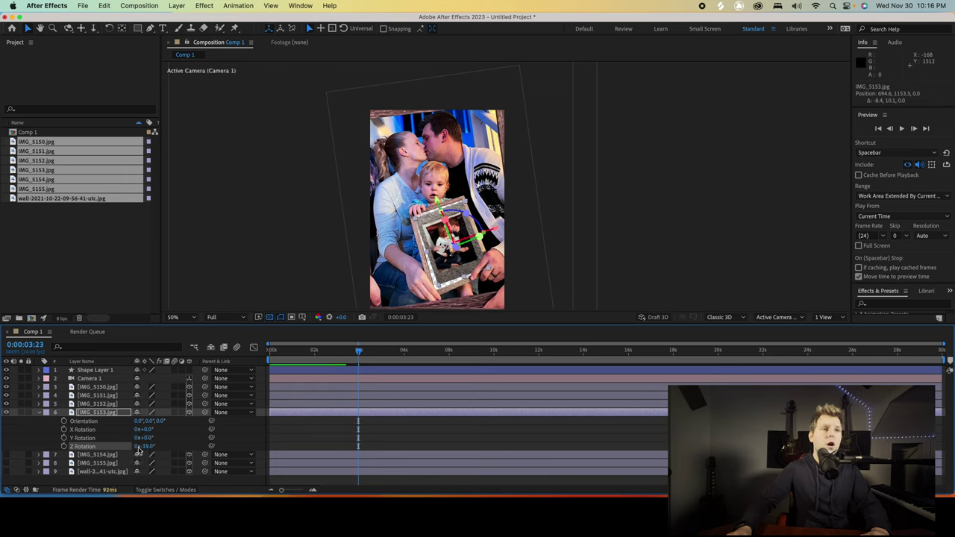
Enlarge IMG_5153.jpg to about 4% scale and shift it to about 695.5, 1160.4 within the frame opening.
{"action": "left_click", "coordinate": [103, 413]}
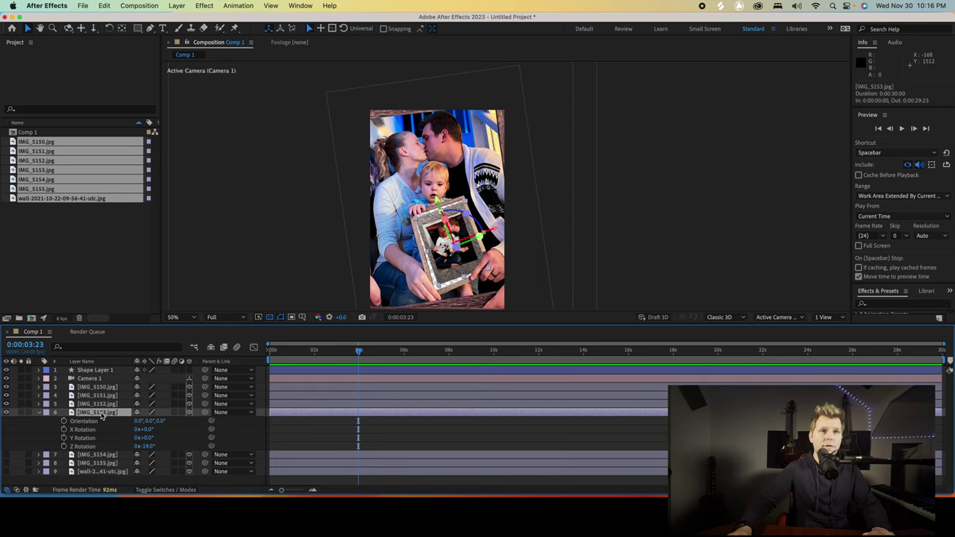
{"action": "left_click_drag", "start_coordinate": [467, 202], "coordinate": [475, 189]}
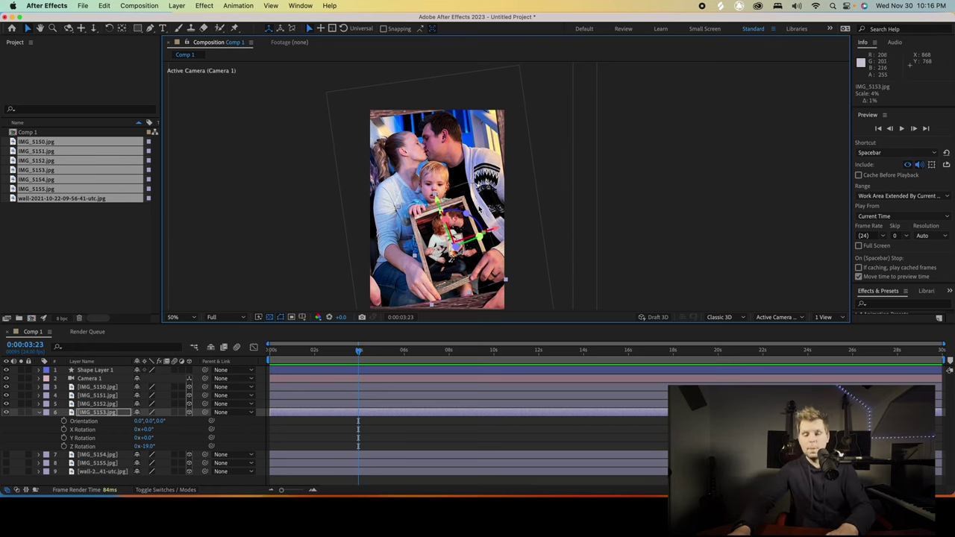
{"action": "key", "text": "period"}
{"action": "left_click_drag", "start_coordinate": [446, 267], "coordinate": [428, 177]}
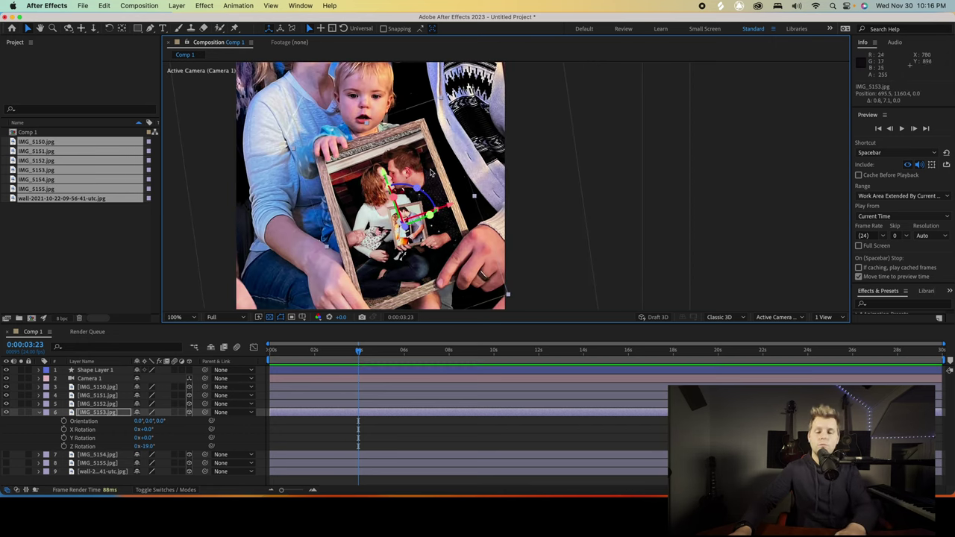
Scale IMG_5153.jpg to about 5% and nudge it to about 698.4, 1157.1 to cover the frame opening.
{"action": "key", "text": "comma"}
{"action": "left_click_drag", "start_coordinate": [472, 141], "coordinate": [476, 135]}
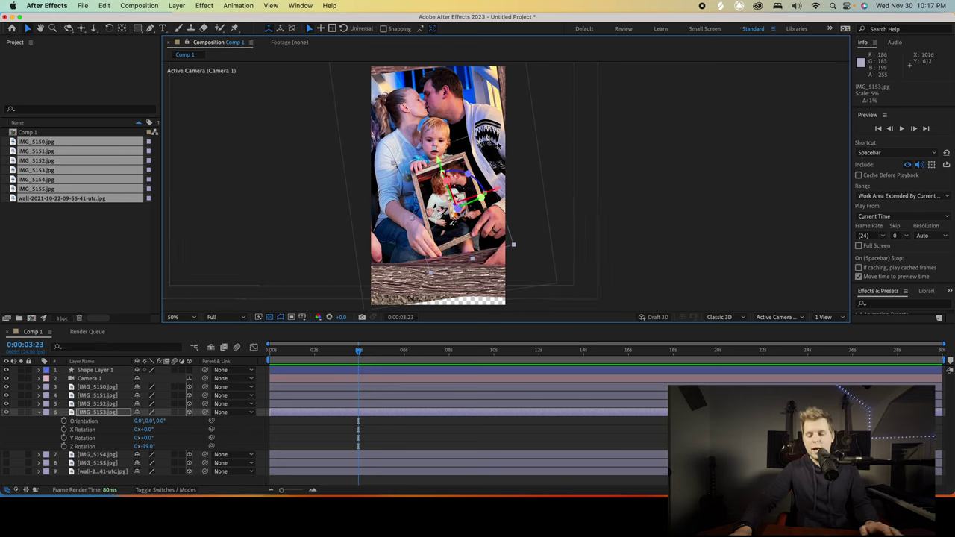
{"action": "key", "text": "period"}
{"action": "left_click_drag", "start_coordinate": [418, 281], "coordinate": [433, 254]}
{"action": "key", "text": "v"}
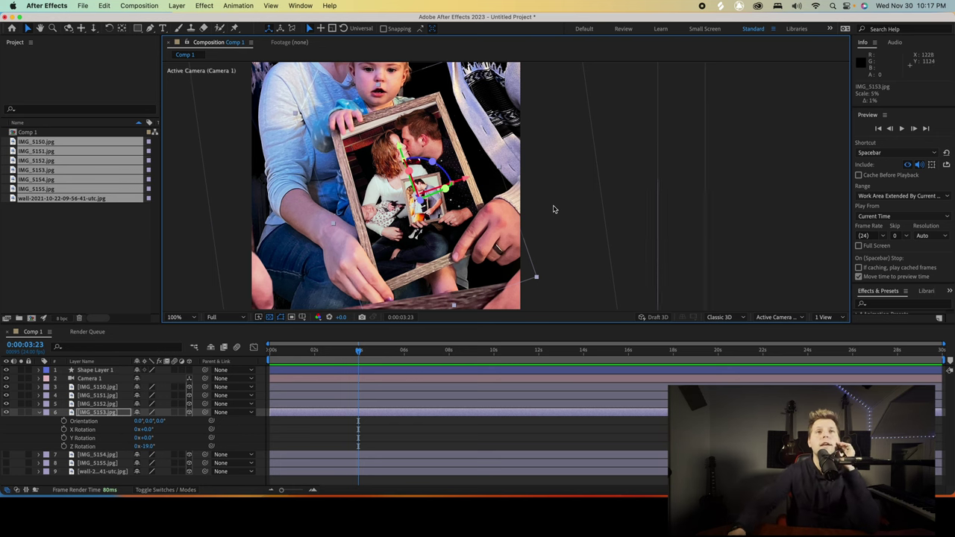
{"action": "left_click_drag", "start_coordinate": [424, 180], "coordinate": [428, 177]}
{"action": "key", "text": "comma"}
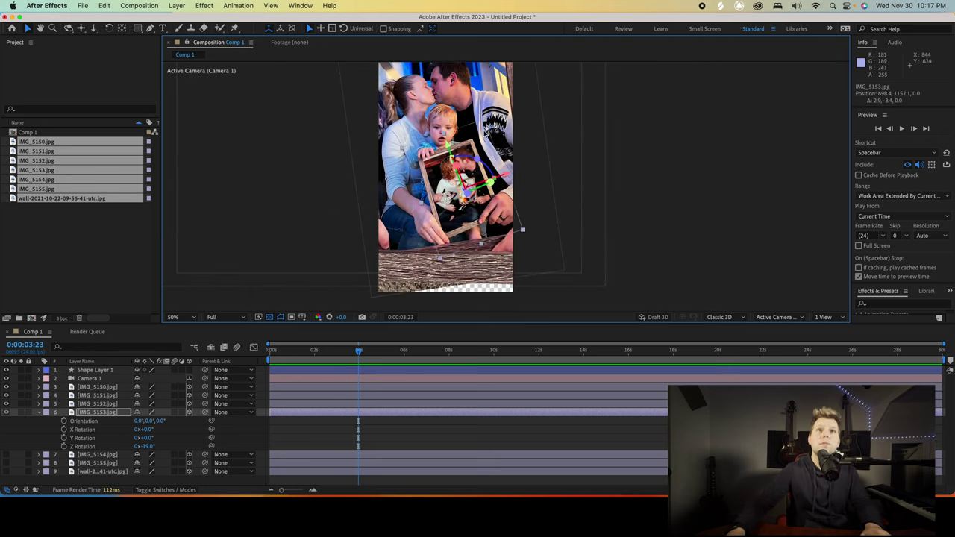
{"action": "left_click_drag", "start_coordinate": [486, 119], "coordinate": [484, 122]}
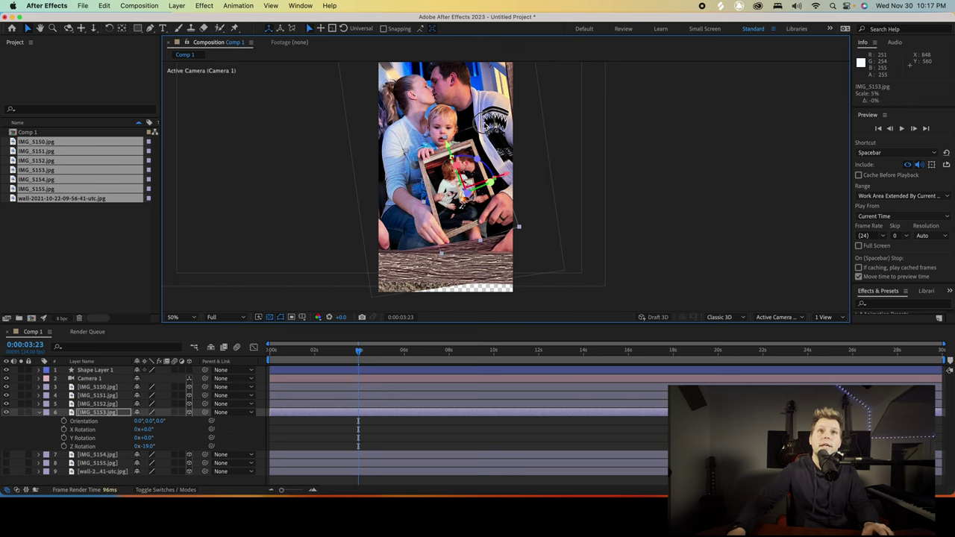
{"action": "left_click_drag", "start_coordinate": [517, 226], "coordinate": [517, 226]}
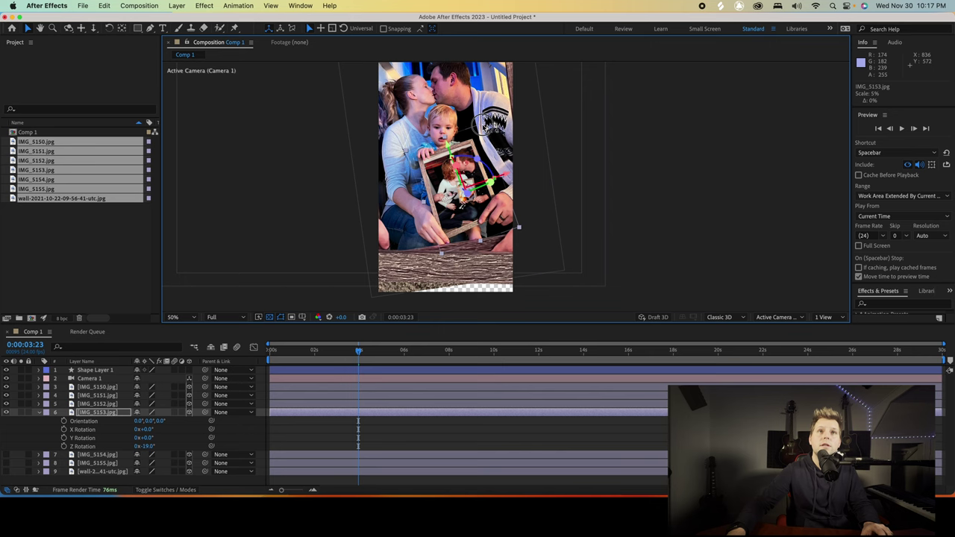
Reduce IMG_5153.jpg slightly to about 4% scale and nudge it to about 697.6, 1156.6.
{"action": "scroll", "coordinate": [488, 140], "scroll_direction": "up", "scroll_amount": 2}
{"action": "scroll", "coordinate": [488, 141], "scroll_direction": "up", "scroll_amount": 2}
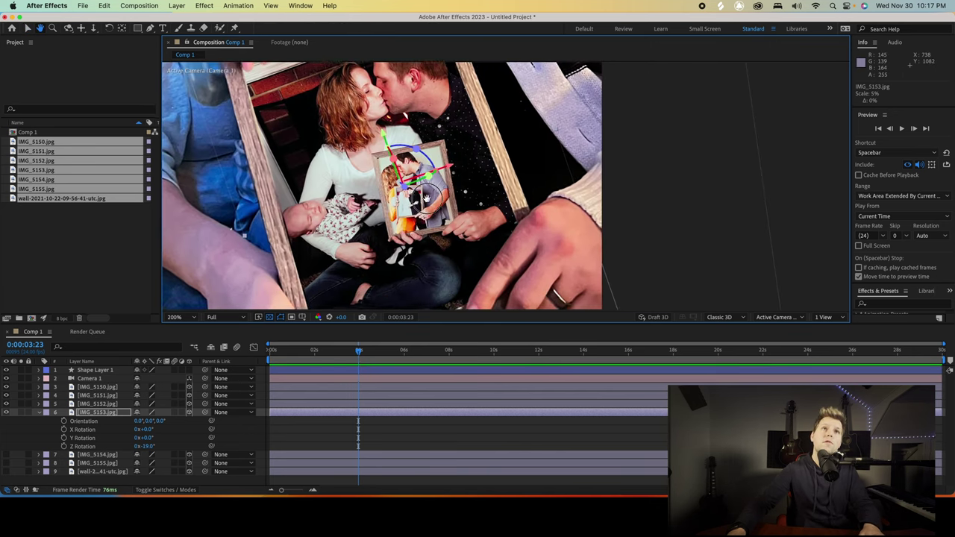
{"action": "scroll", "coordinate": [434, 233], "scroll_direction": "down", "scroll_amount": 1}
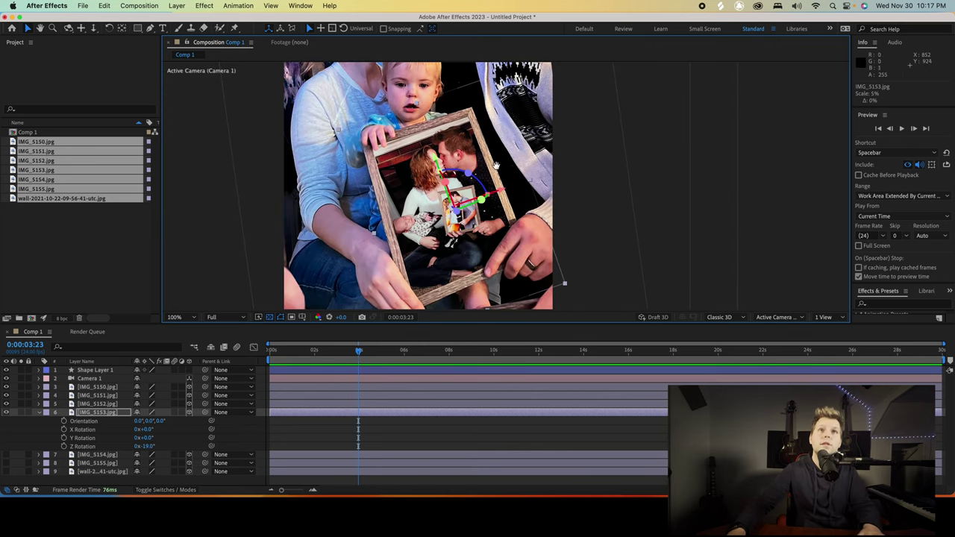
{"action": "left_click_drag", "start_coordinate": [496, 166], "coordinate": [500, 154]}
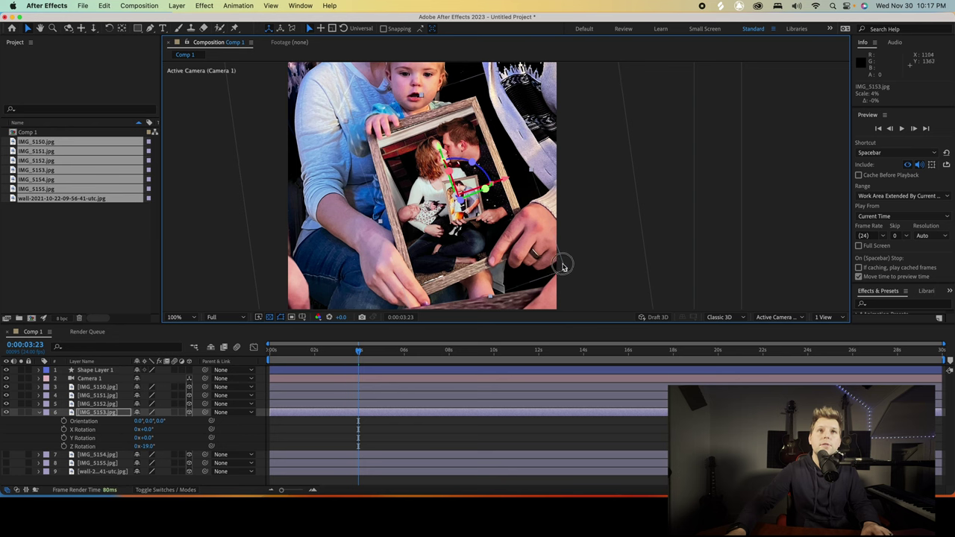
{"action": "left_click_drag", "start_coordinate": [500, 236], "coordinate": [498, 235]}
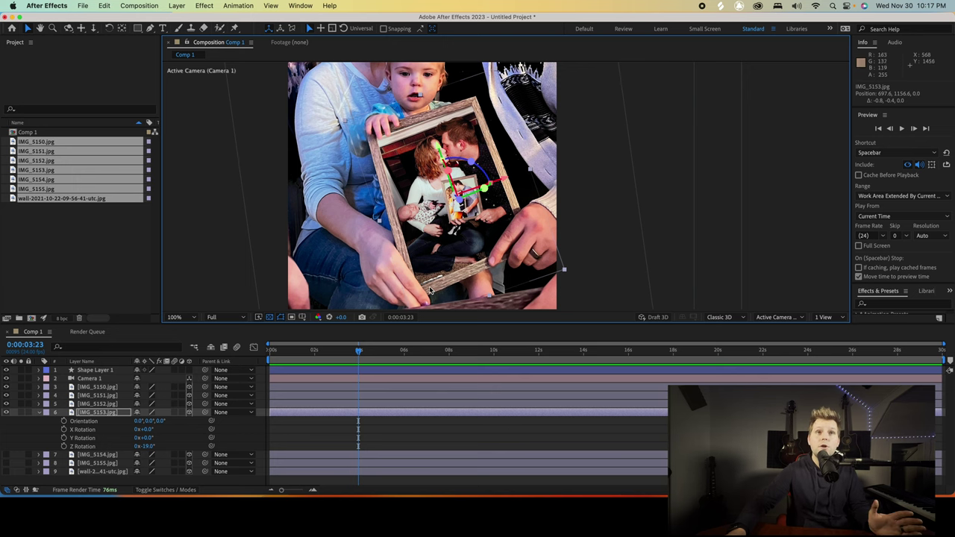
Enlarge IMG_5153.jpg slightly to about 5% scale and nudge it to about 701.3, 1155.4, filling the held frame.
{"action": "scroll", "coordinate": [439, 279], "scroll_direction": "up", "scroll_amount": 2}
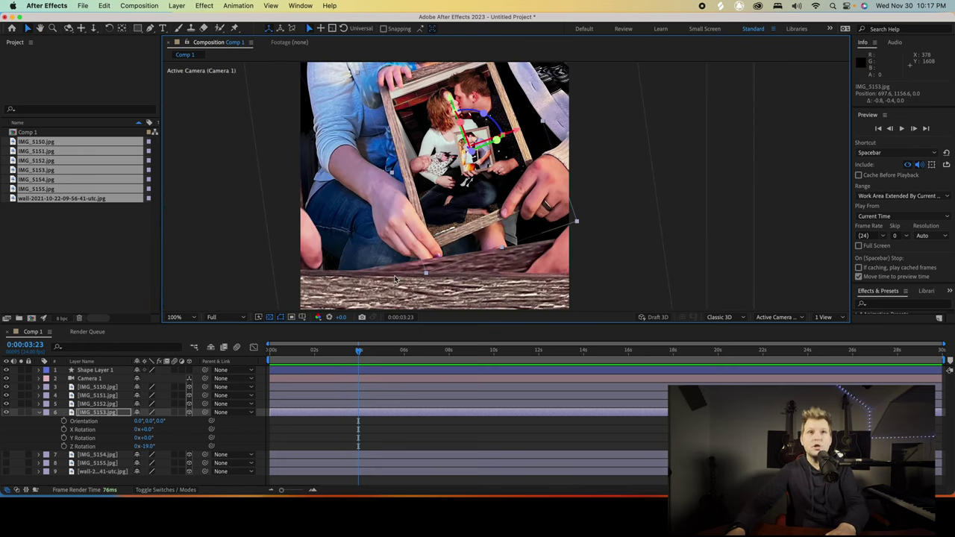
{"action": "key", "text": "space"}
{"action": "left_click_drag", "start_coordinate": [484, 175], "coordinate": [474, 224]}
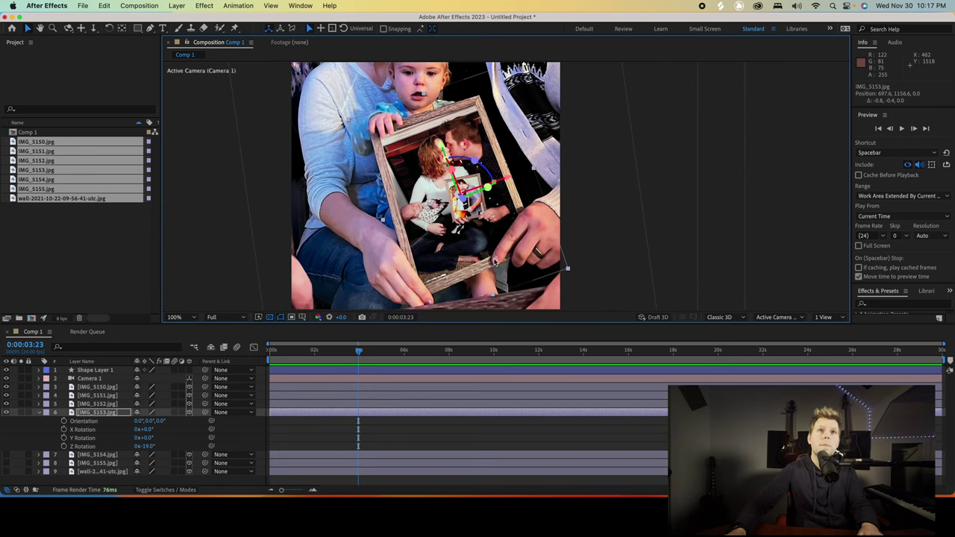
{"action": "left_click_drag", "start_coordinate": [568, 269], "coordinate": [573, 271]}
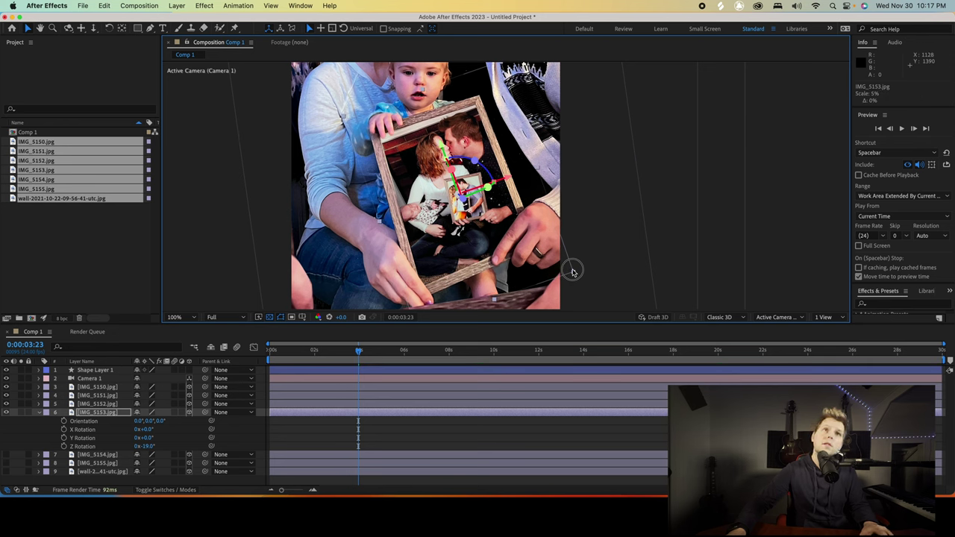
{"action": "left_click_drag", "start_coordinate": [573, 271], "coordinate": [573, 272]}
{"action": "left_click_drag", "start_coordinate": [490, 225], "coordinate": [494, 221]}
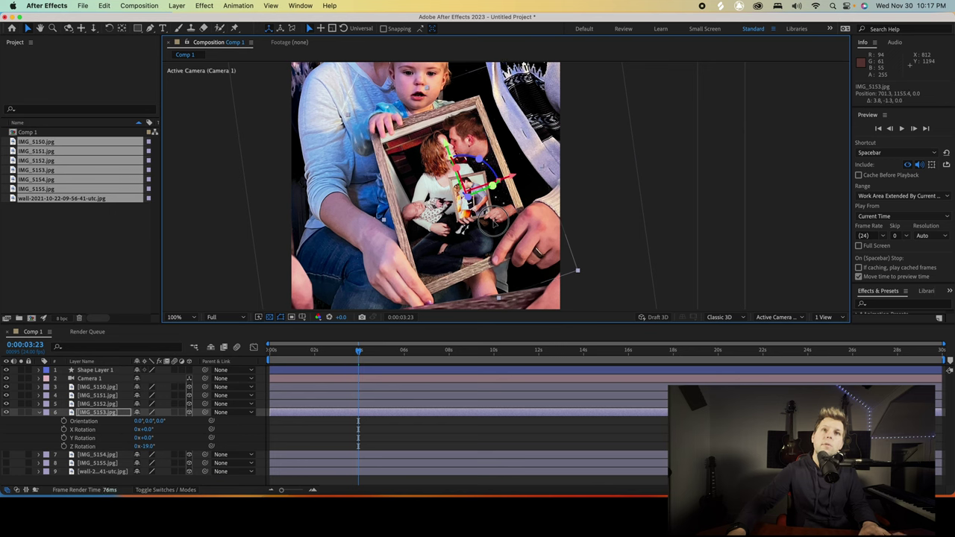
{"action": "left_click_drag", "start_coordinate": [495, 222], "coordinate": [494, 221]}
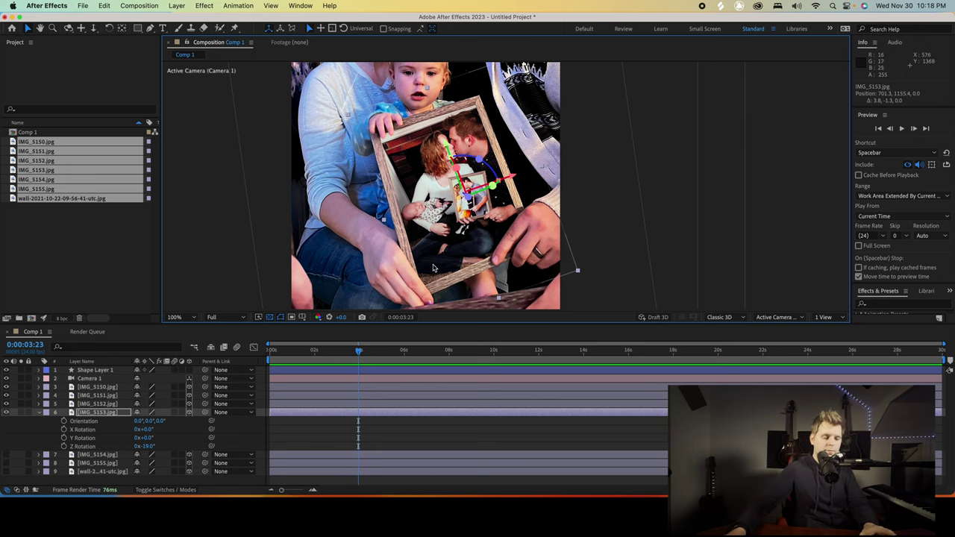
Dolly Camera 1 back to a Z position of about -1047.4 to bring the surrounding outer frame into view.
{"action": "key", "text": "3"}
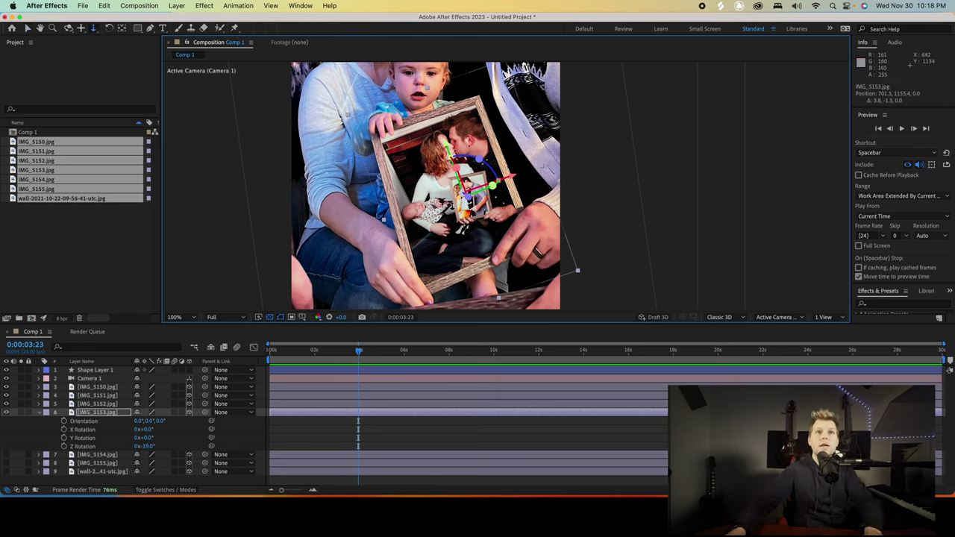
{"action": "left_click_drag", "start_coordinate": [470, 207], "coordinate": [458, 294]}
{"action": "left_click_drag", "start_coordinate": [448, 134], "coordinate": [446, 249]}
{"action": "key", "text": "h"}
{"action": "left_click_drag", "start_coordinate": [445, 108], "coordinate": [463, 205]}
{"action": "key", "text": "3"}
{"action": "left_click_drag", "start_coordinate": [452, 160], "coordinate": [419, 260]}
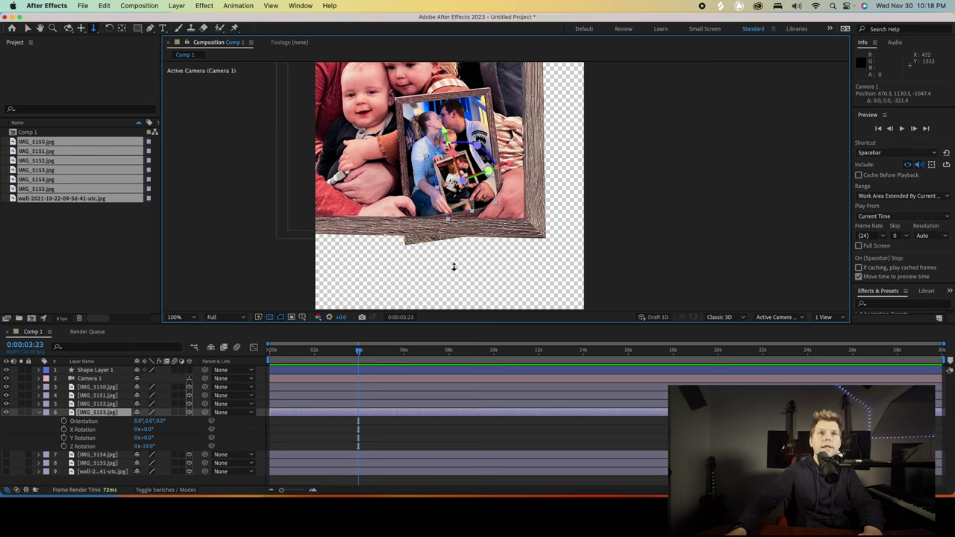
Draw a closed four-point Pen mask on IMG_5152.jpg around the inner picture frame, just outside its edges.
{"action": "left_click", "coordinate": [9, 407]}
{"action": "left_click", "coordinate": [9, 407]}
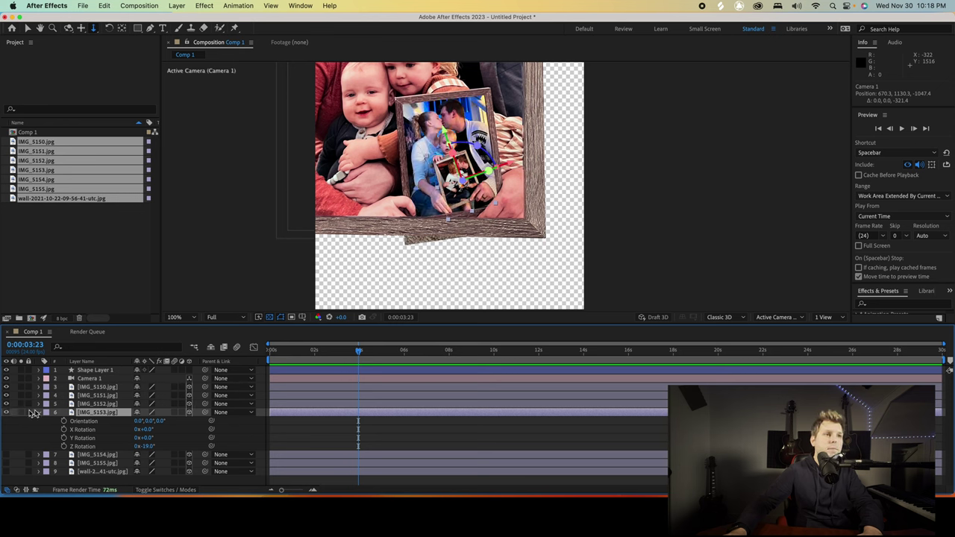
{"action": "left_click", "coordinate": [91, 404]}
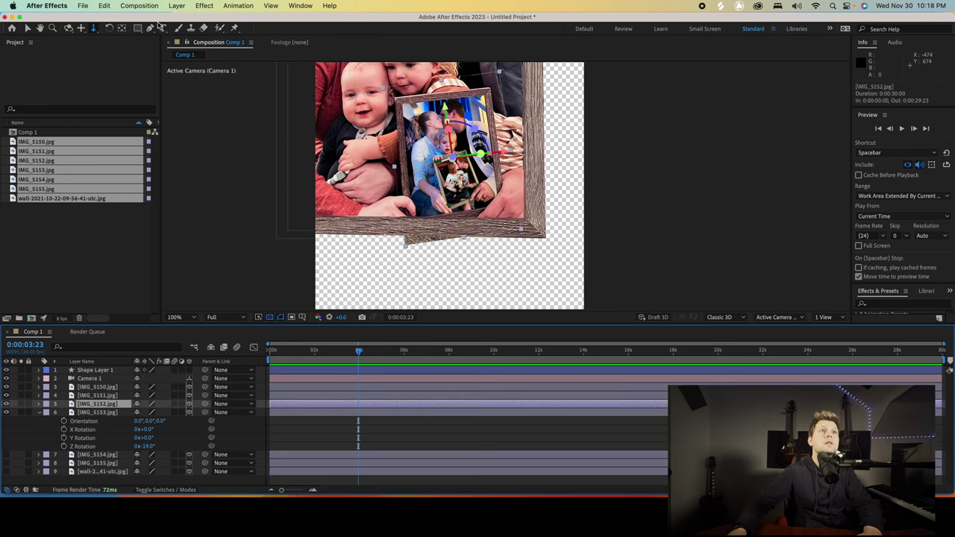
{"action": "left_click", "coordinate": [179, 27]}
{"action": "left_click", "coordinate": [148, 28]}
{"action": "left_click", "coordinate": [407, 227]}
{"action": "left_click", "coordinate": [510, 218]}
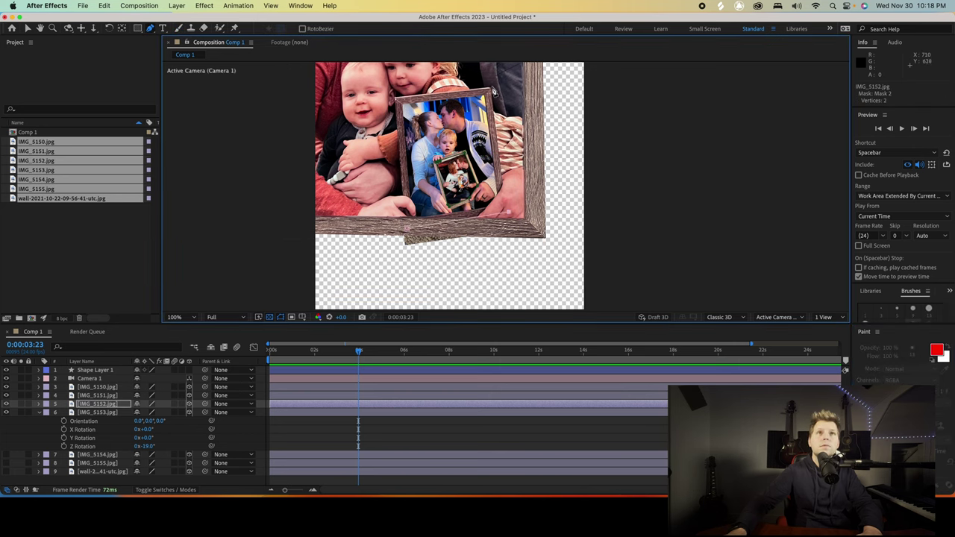
{"action": "left_click", "coordinate": [389, 88]}
{"action": "left_click", "coordinate": [407, 227]}
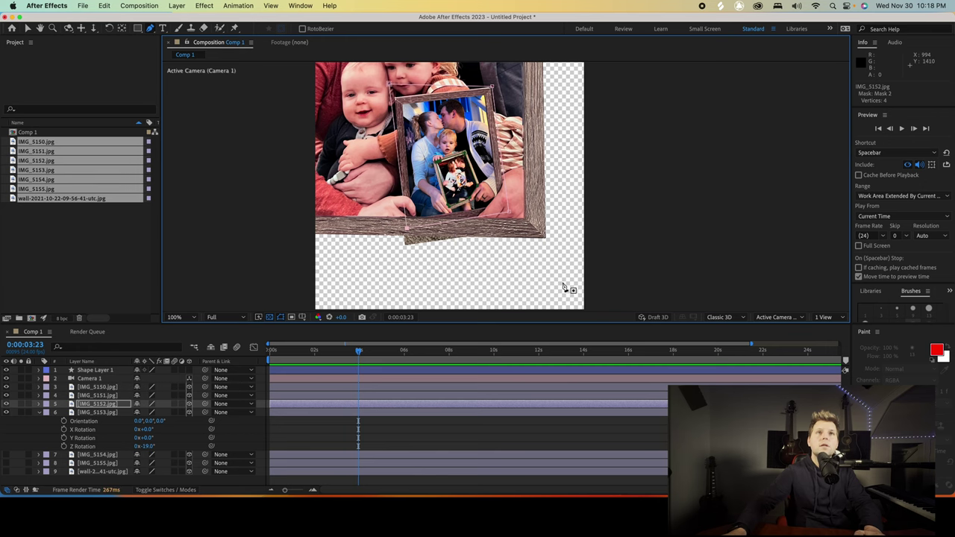
Check the nested photos by toggling layer visibility, and set the mode of Mask 2 on IMG_5152.jpg to Subtract.
{"action": "left_click", "coordinate": [6, 412]}
{"action": "left_click", "coordinate": [7, 411]}
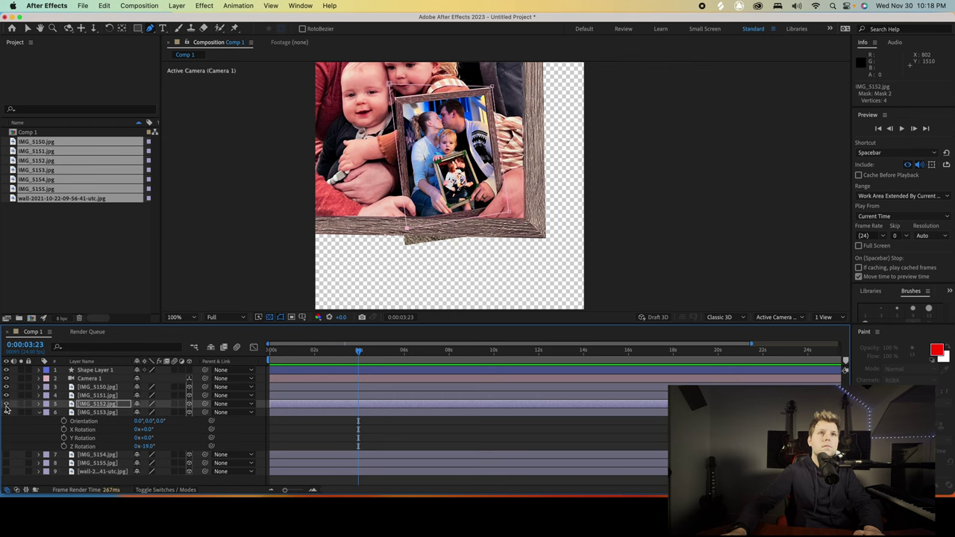
{"action": "left_click", "coordinate": [7, 412]}
{"action": "left_click", "coordinate": [7, 411]}
{"action": "left_click", "coordinate": [83, 405]}
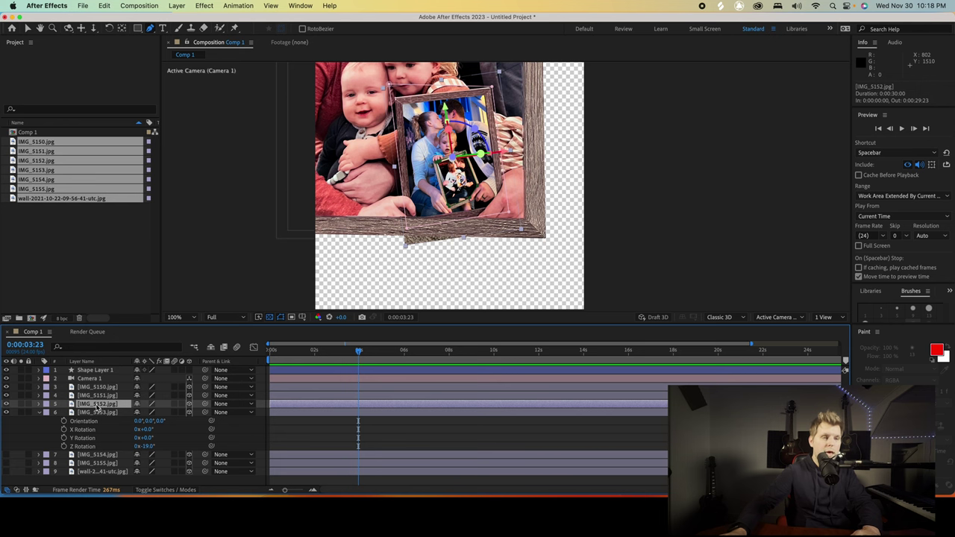
{"action": "key", "text": "m"}
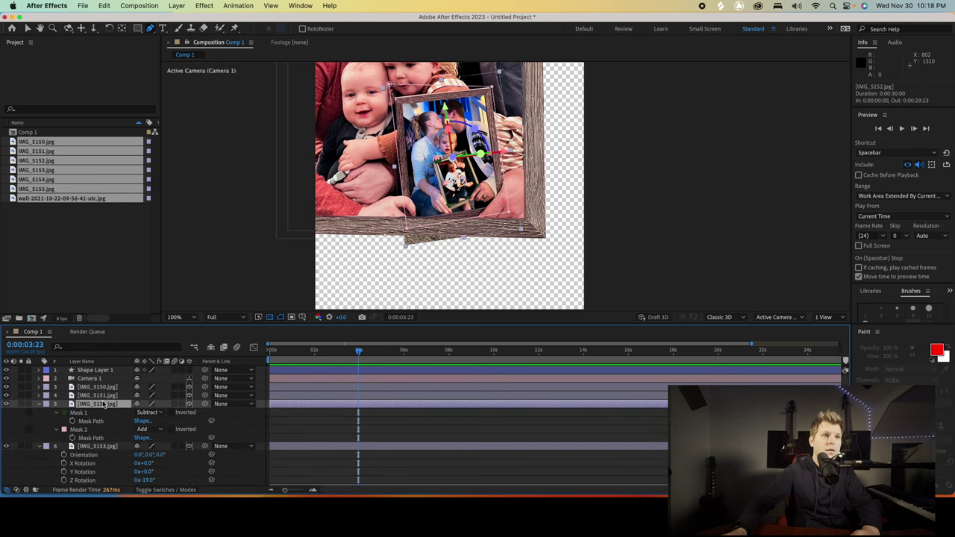
{"action": "left_click", "coordinate": [153, 432]}
{"action": "left_click", "coordinate": [162, 440]}
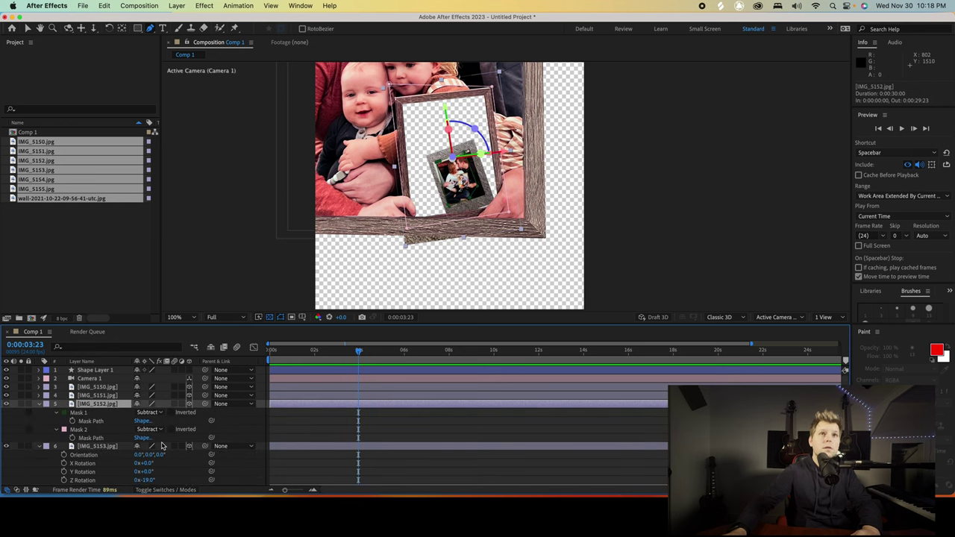
Undo the Subtract mode on Mask 2 of IMG_5152.jpg and set its Mask 1 to Add.
{"action": "key", "text": "super+z"}
{"action": "left_click", "coordinate": [153, 414]}
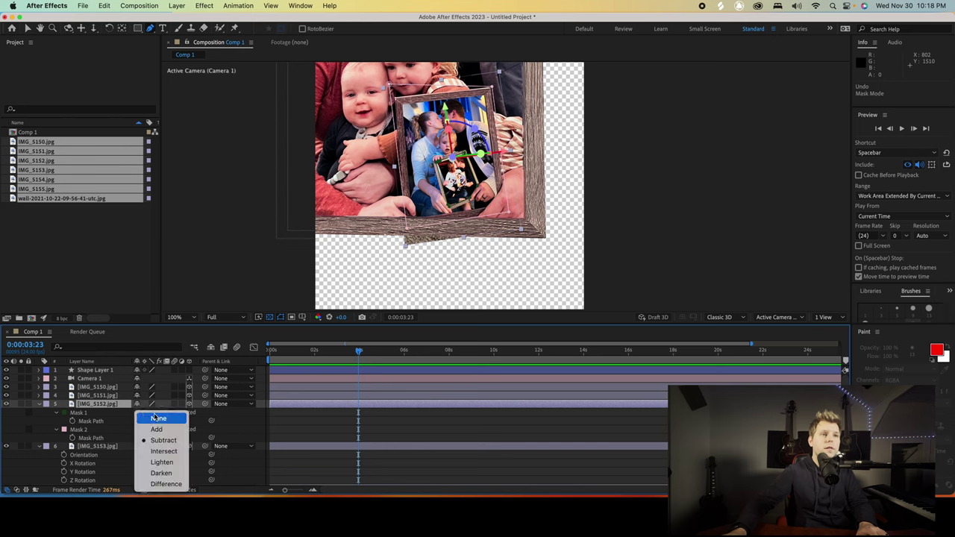
{"action": "left_click", "coordinate": [159, 431]}
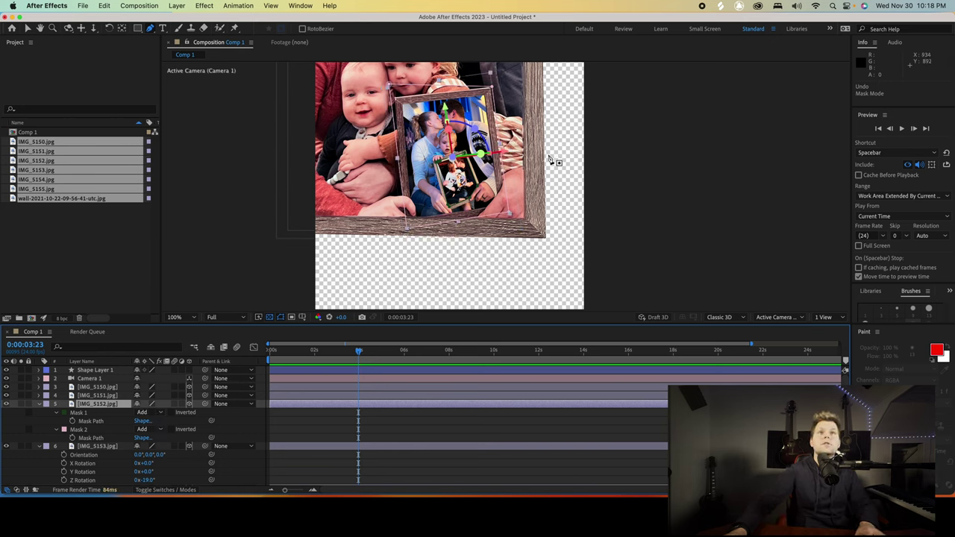
Undo the accidental path edit on IMG_5152.jpg and collapse the properties of IMG_5152.jpg and IMG_5153.jpg in the timeline.
{"action": "key", "text": "v"}
{"action": "left_click_drag", "start_coordinate": [553, 138], "coordinate": [537, 188]}
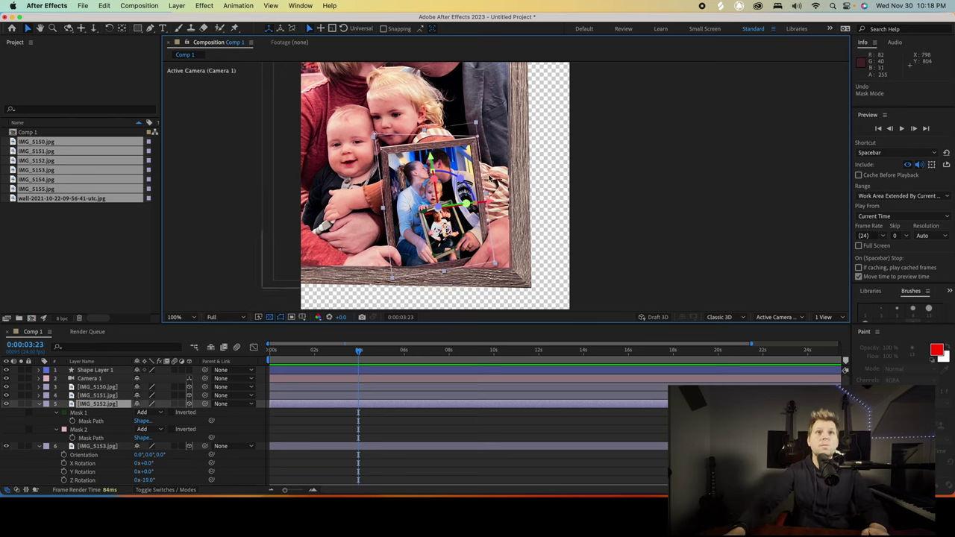
{"action": "key", "text": "."}
{"action": "key", "text": "space"}
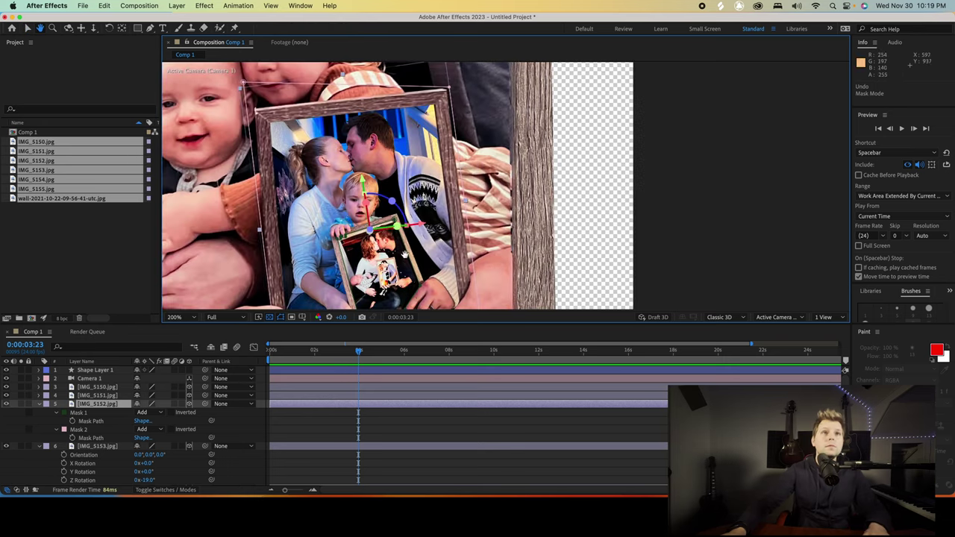
{"action": "left_click_drag", "start_coordinate": [428, 196], "coordinate": [411, 157]}
{"action": "key", "text": "super+z"}
{"action": "key", "text": "h"}
{"action": "left_click_drag", "start_coordinate": [398, 257], "coordinate": [417, 216]}
{"action": "key", "text": "v"}
{"action": "left_click", "coordinate": [39, 404]}
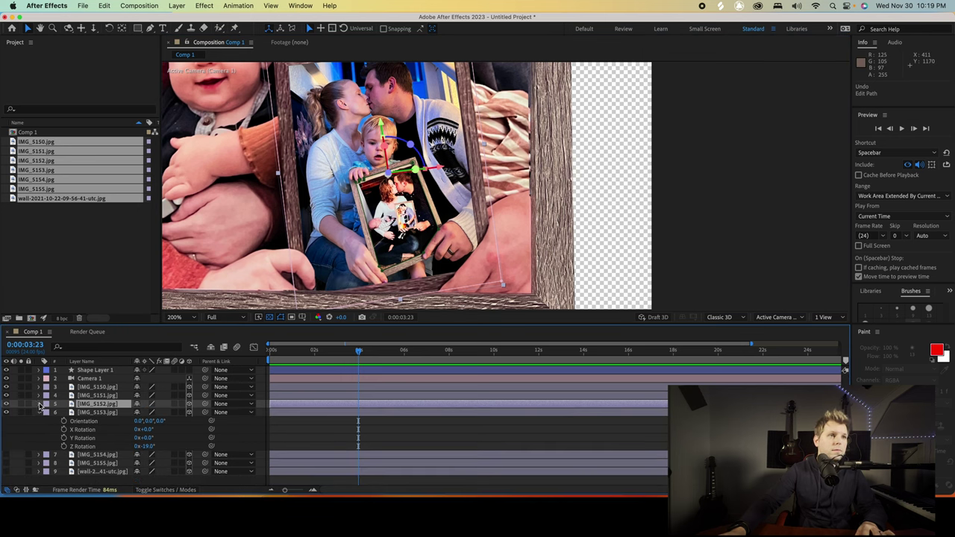
{"action": "left_click", "coordinate": [39, 413]}
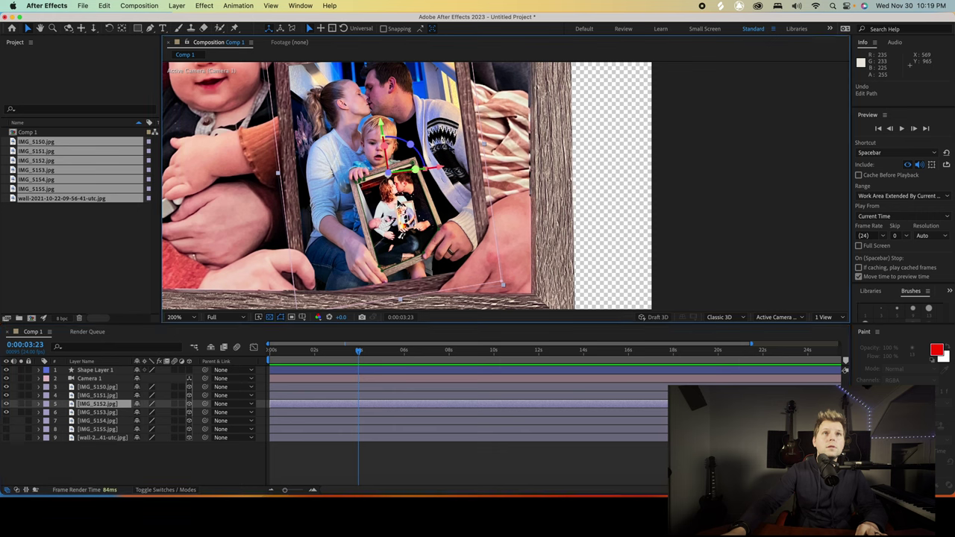
Compare the nested photos by toggling the visibility of IMG_5153.jpg and IMG_5152.jpg, leaving both layers shown.
{"action": "left_click", "coordinate": [283, 412]}
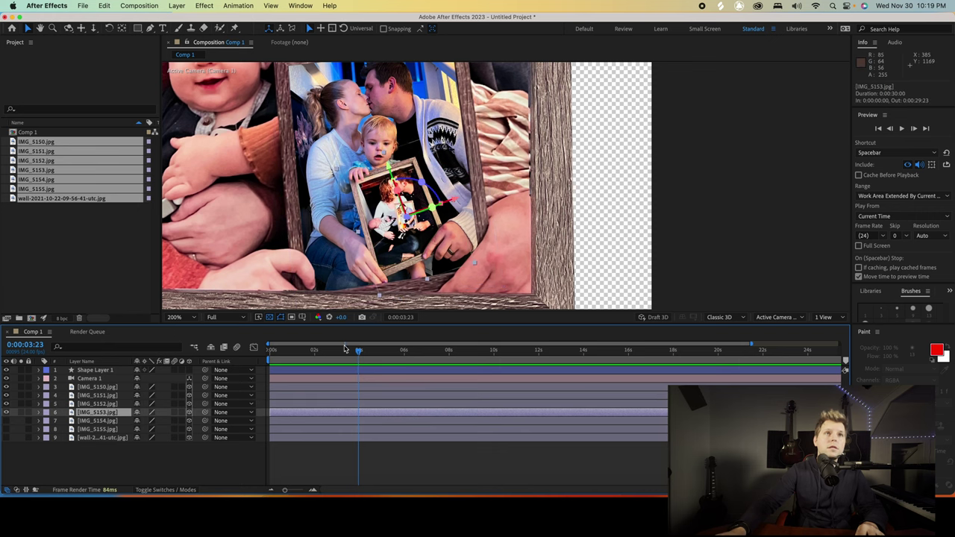
{"action": "left_click", "coordinate": [8, 414]}
{"action": "left_click", "coordinate": [7, 414]}
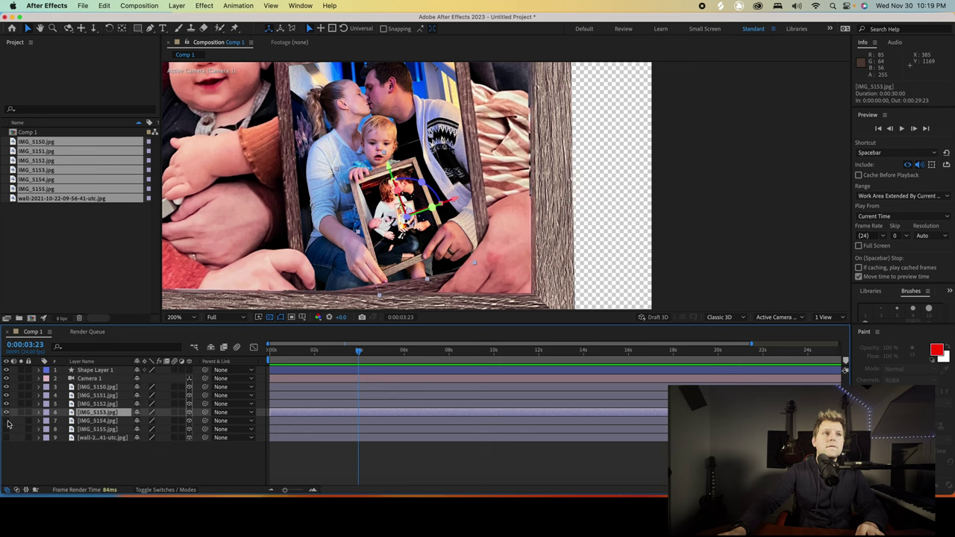
{"action": "left_click", "coordinate": [7, 414]}
{"action": "left_click", "coordinate": [7, 415]}
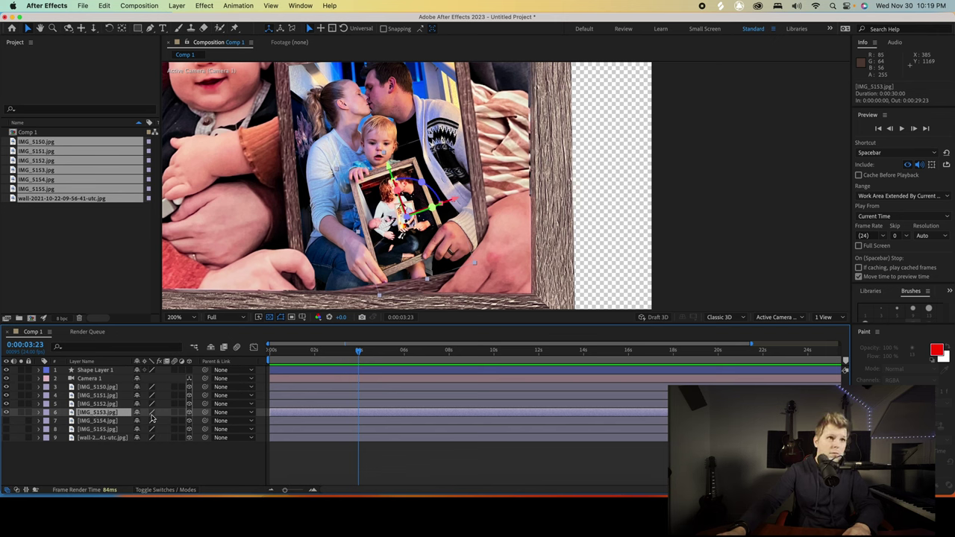
{"action": "left_click", "coordinate": [8, 414]}
{"action": "left_click", "coordinate": [7, 414]}
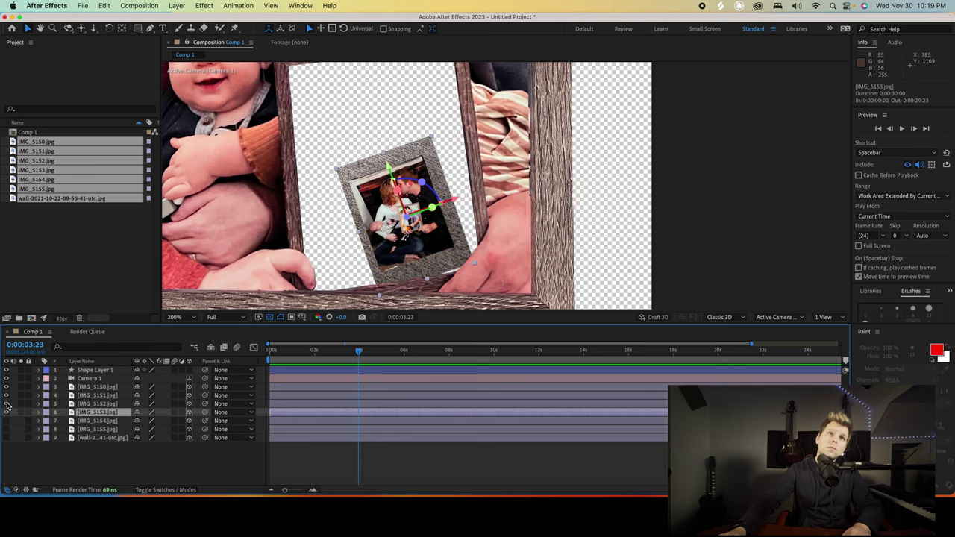
{"action": "left_click", "coordinate": [7, 404]}
{"action": "left_click", "coordinate": [7, 404]}
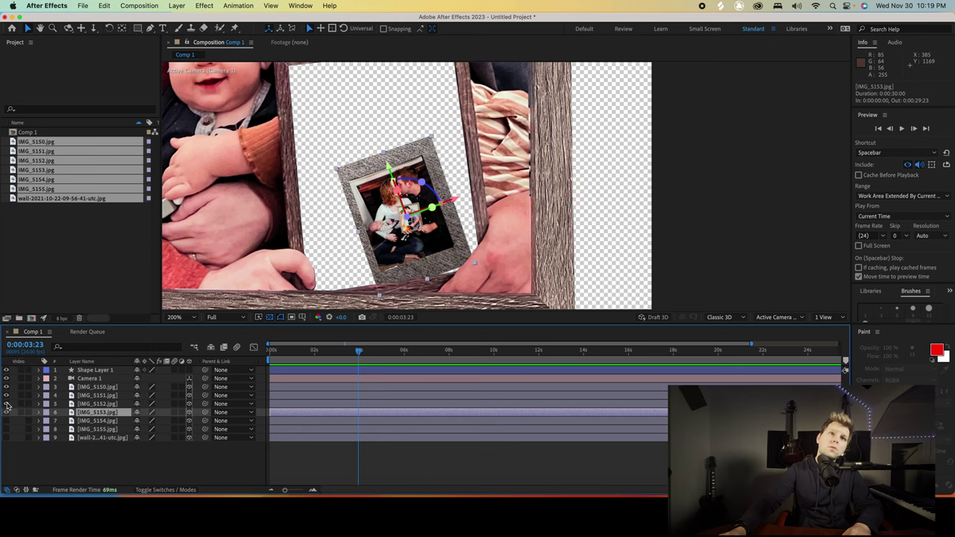
{"action": "left_click", "coordinate": [7, 404]}
Reveal the masks of IMG_5152.jpg, try Subtract mode on Mask 2, and return it to Add.
{"action": "left_click", "coordinate": [94, 405]}
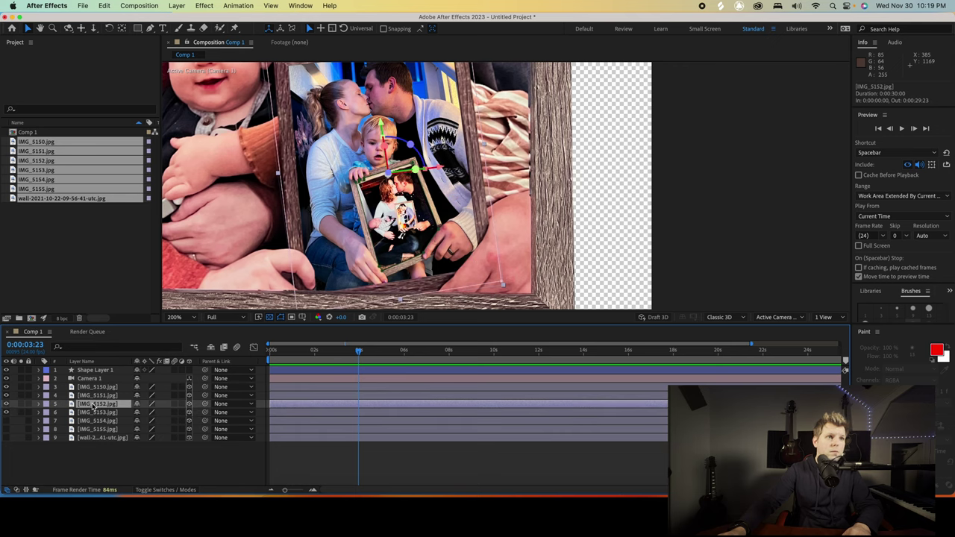
{"action": "key", "text": "m"}
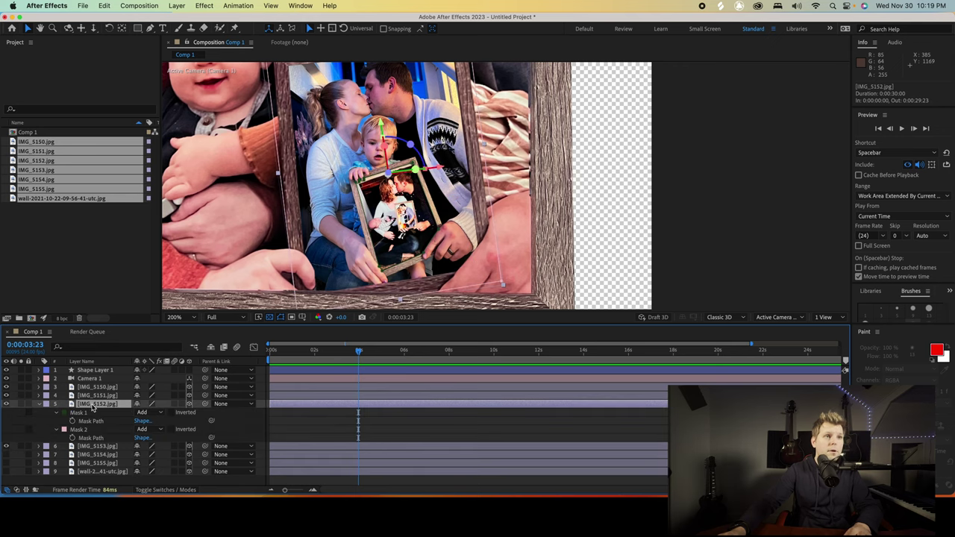
{"action": "left_click", "coordinate": [152, 430]}
{"action": "key", "text": "Escape"}
{"action": "left_click", "coordinate": [165, 446]}
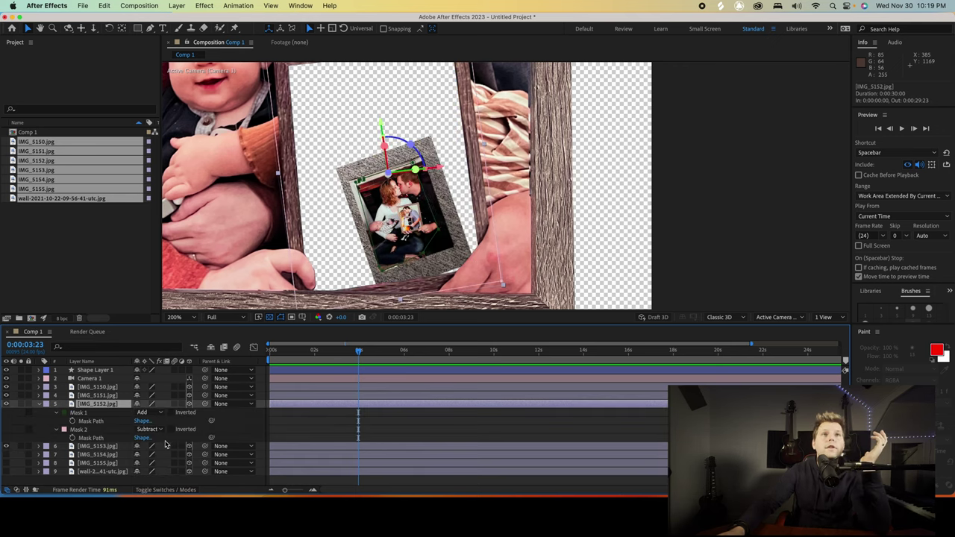
{"action": "left_click", "coordinate": [153, 430]}
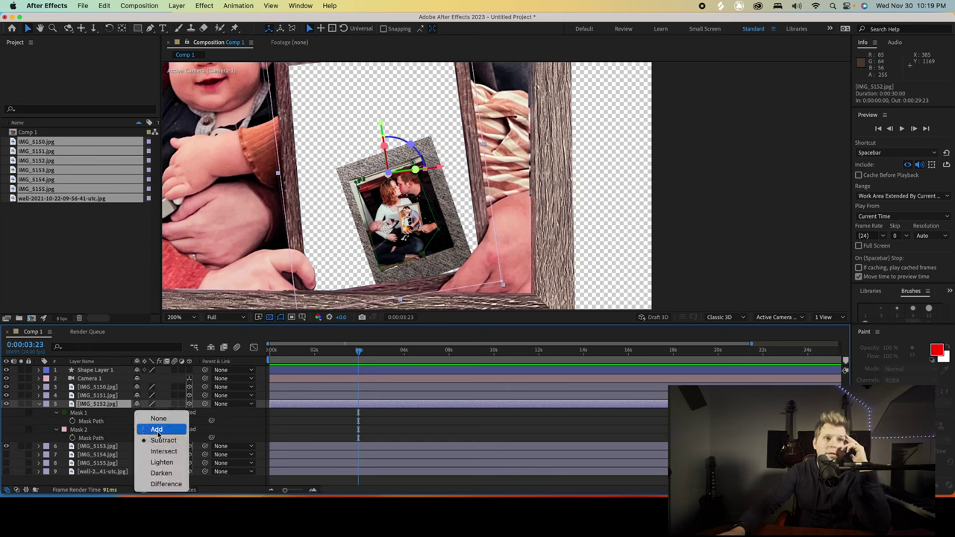
{"action": "left_click", "coordinate": [157, 431]}
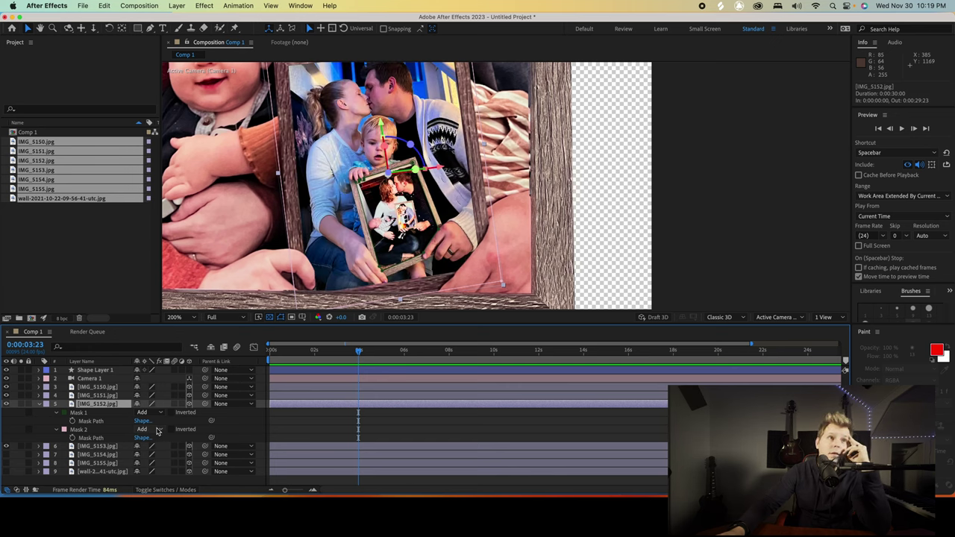
Try Subtract mode on Mask 1 of IMG_5152.jpg and return it to Add.
{"action": "left_click", "coordinate": [154, 416]}
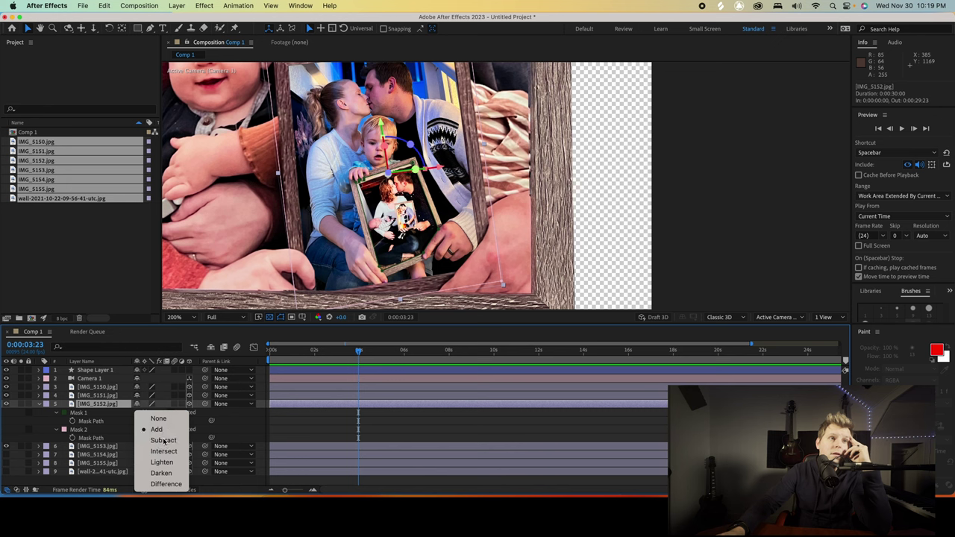
{"action": "left_click", "coordinate": [163, 442]}
{"action": "left_click", "coordinate": [157, 415]}
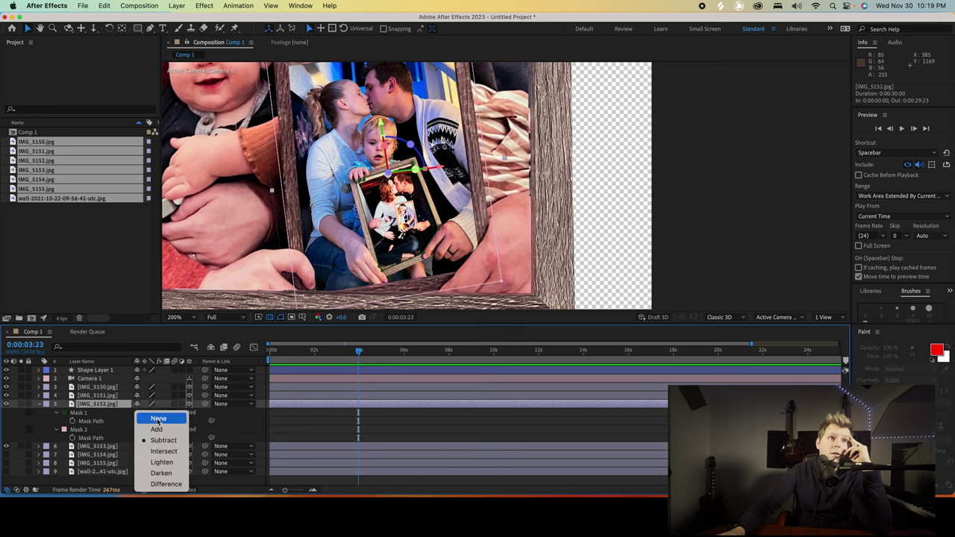
{"action": "left_click", "coordinate": [159, 433]}
Test Mask 2 of IMG_5152.jpg in Subtract mode again while toggling the layer's visibility, and restore it to Add.
{"action": "left_click", "coordinate": [153, 431]}
{"action": "left_click", "coordinate": [155, 441]}
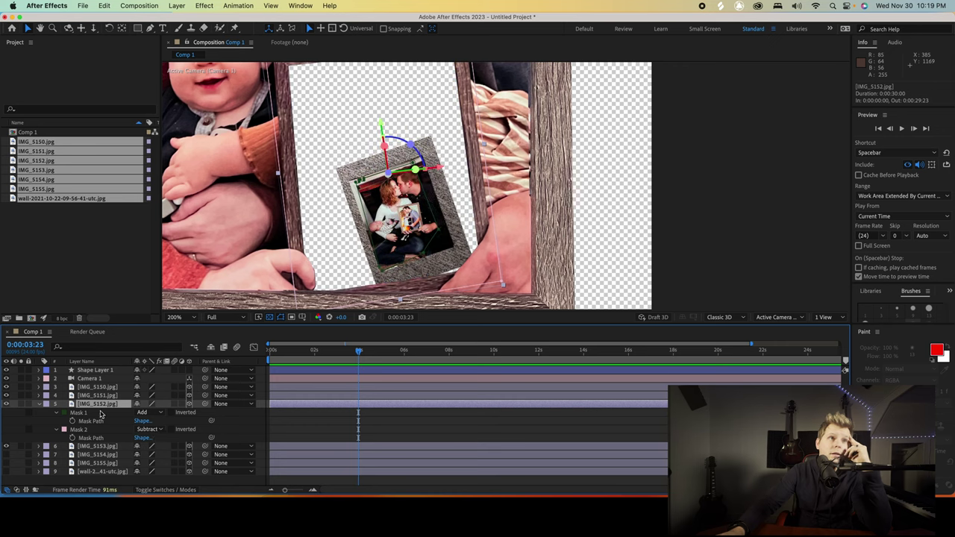
{"action": "left_click", "coordinate": [8, 404]}
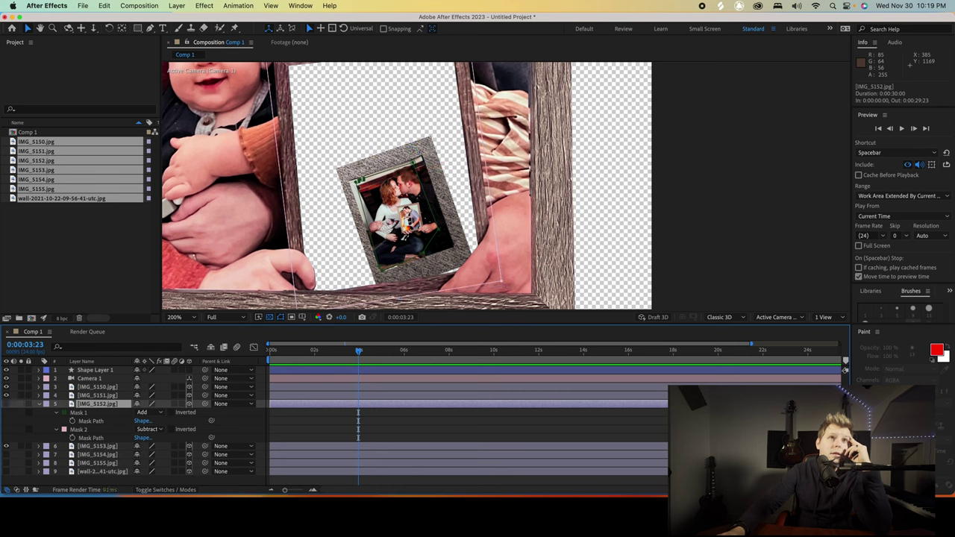
{"action": "left_click", "coordinate": [7, 405]}
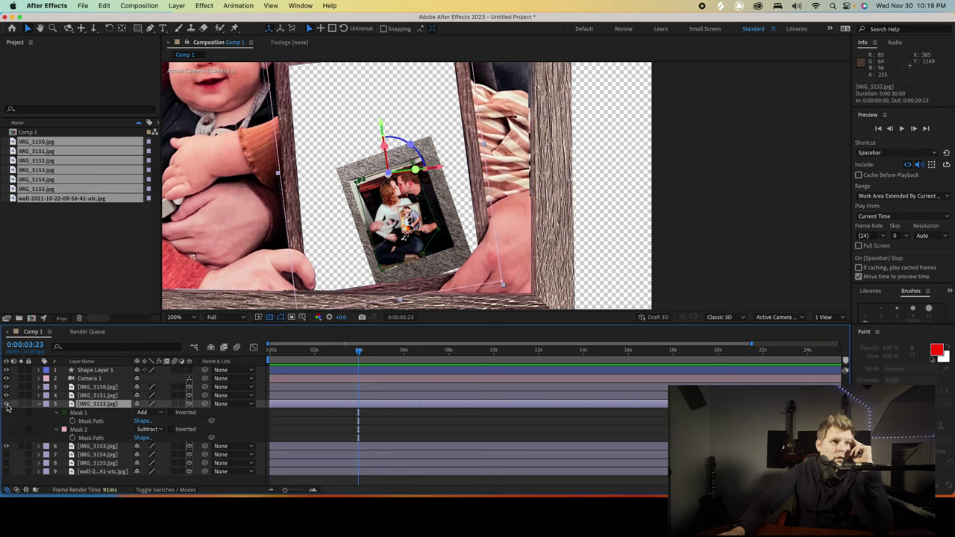
{"action": "left_click", "coordinate": [146, 431]}
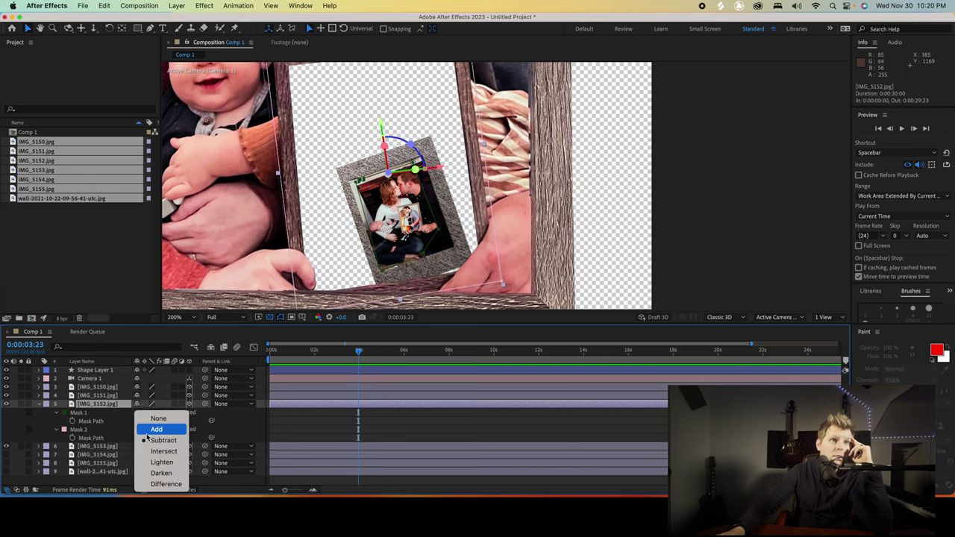
{"action": "left_click", "coordinate": [146, 429]}
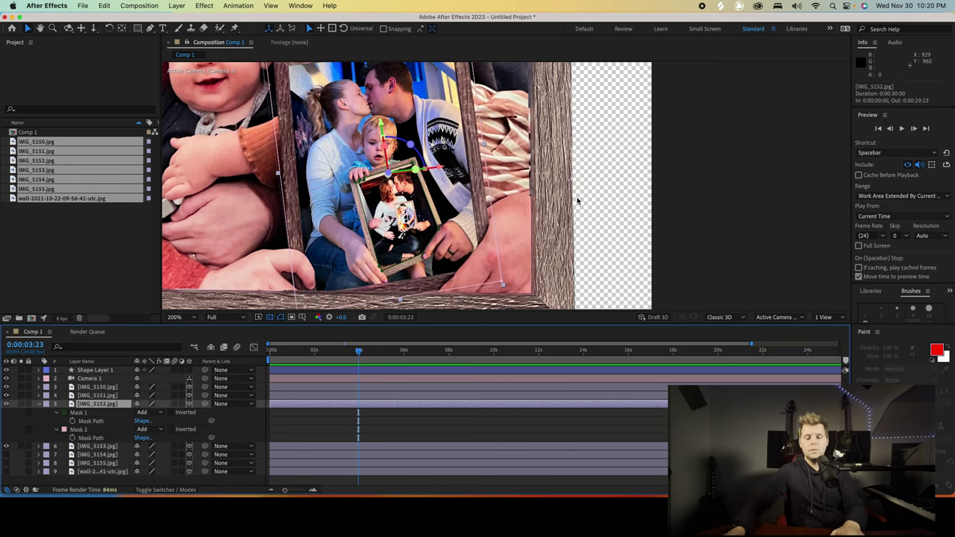
Set Mask 1 of IMG_5152.jpg, around the picture inside the held frame, to Subtract.
{"action": "key", "text": "comma"}
{"action": "key", "text": "period"}
{"action": "key", "text": "period"}
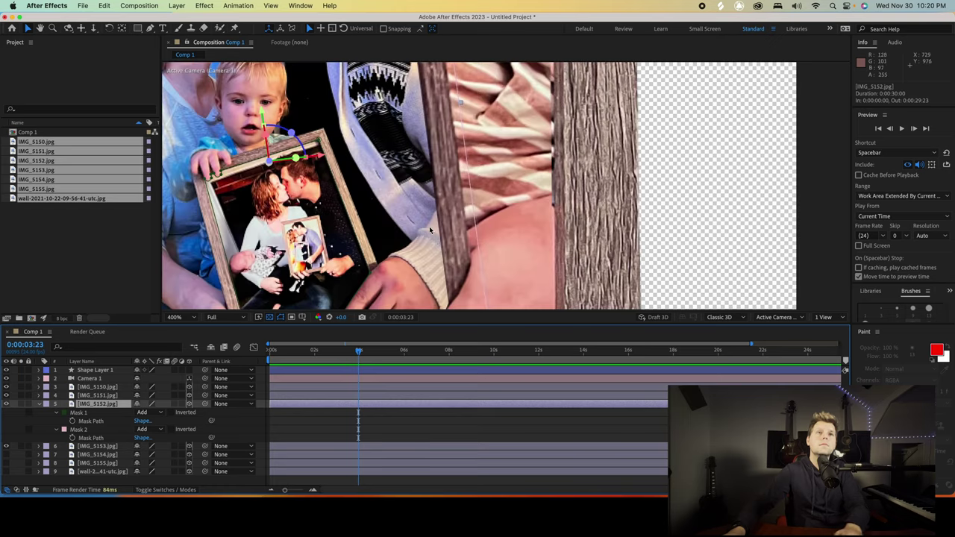
{"action": "left_click_drag", "start_coordinate": [322, 269], "coordinate": [464, 192]}
{"action": "key", "text": "v"}
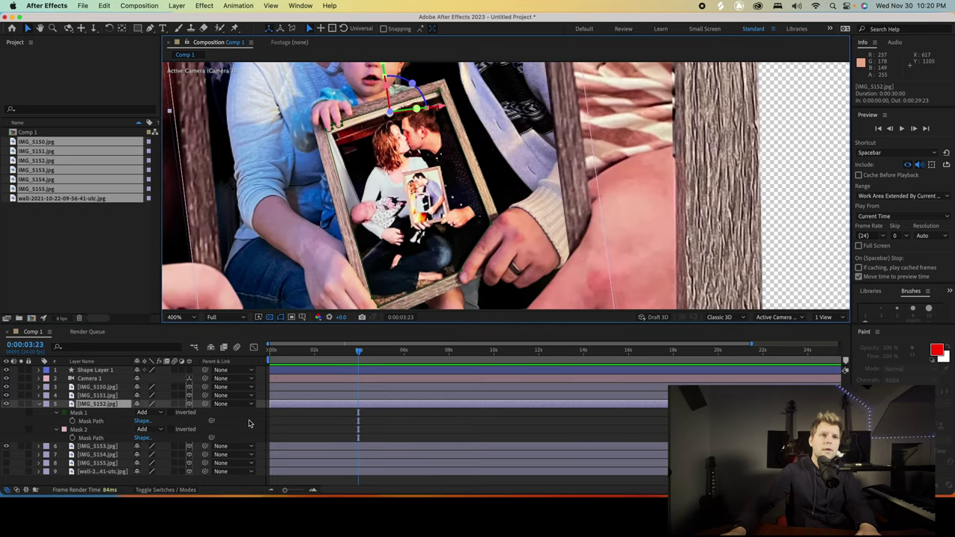
{"action": "left_click", "coordinate": [83, 415]}
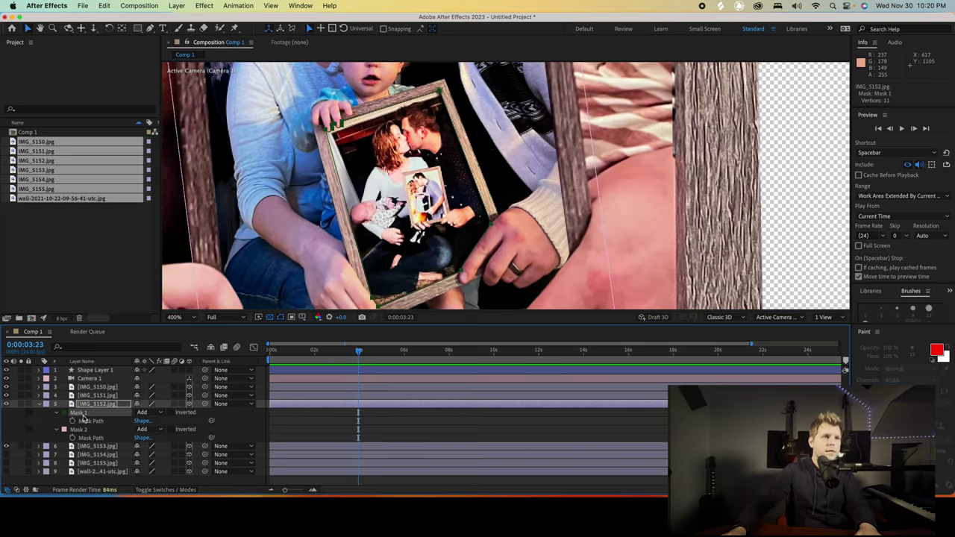
{"action": "left_click", "coordinate": [143, 414]}
{"action": "left_click", "coordinate": [159, 441]}
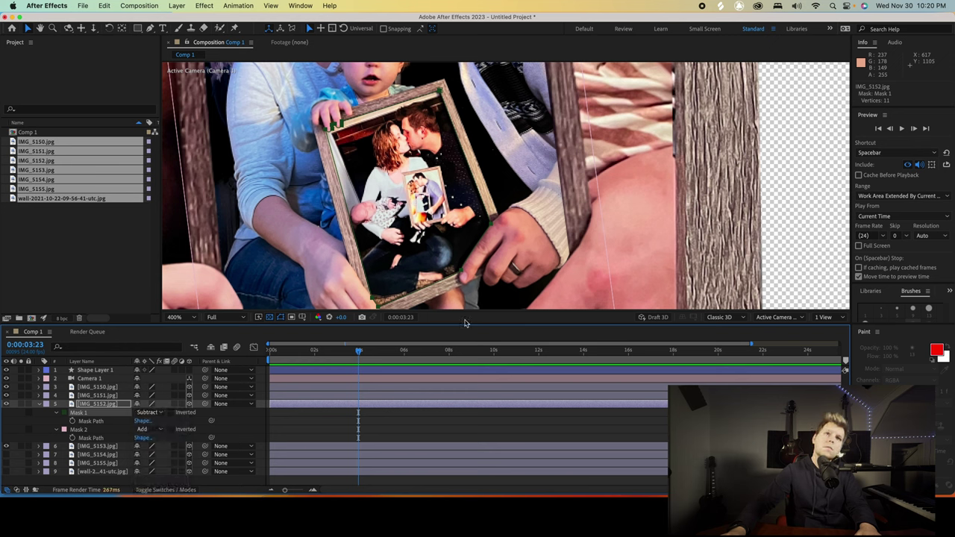
Reselect Mask 1 of the IMG_5152.jpg layer.
{"action": "left_click", "coordinate": [406, 159]}
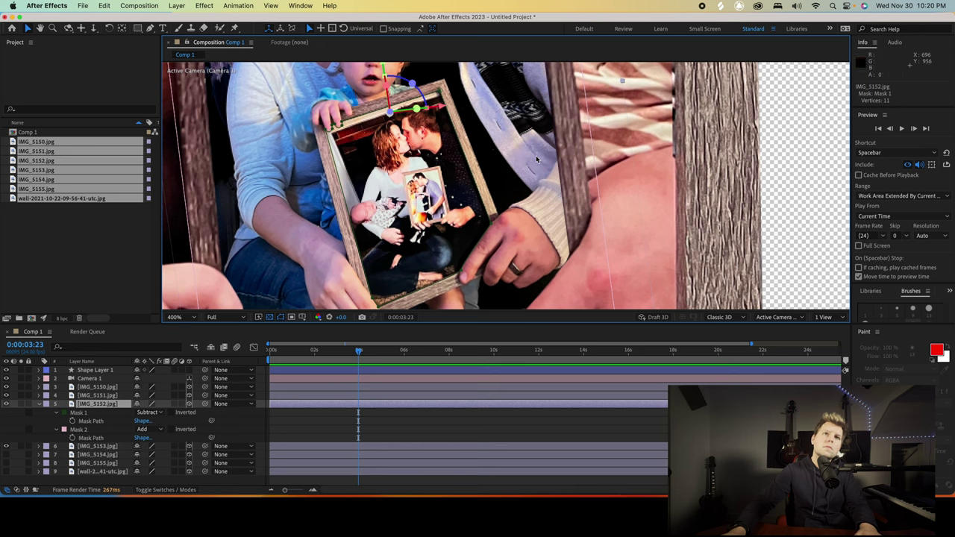
{"action": "left_click", "coordinate": [297, 403]}
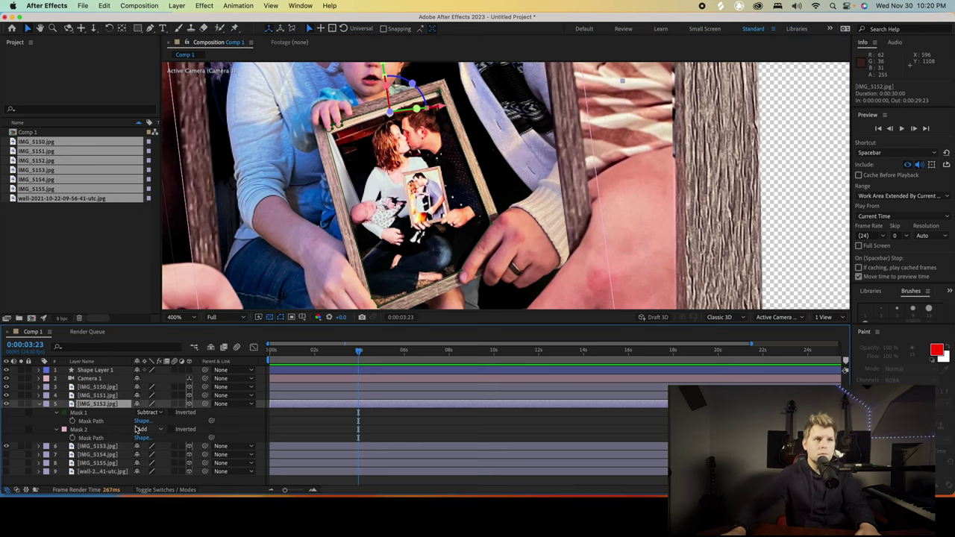
{"action": "left_click", "coordinate": [91, 418]}
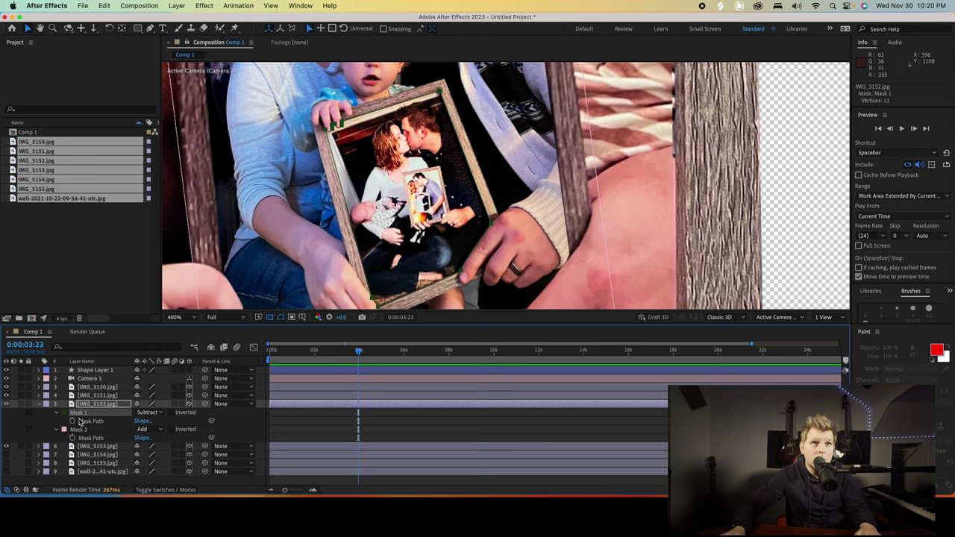
Try the Intersect, None and Add modes on Mask 1 of the IMG_5152 layer.
{"action": "left_click", "coordinate": [149, 413]}
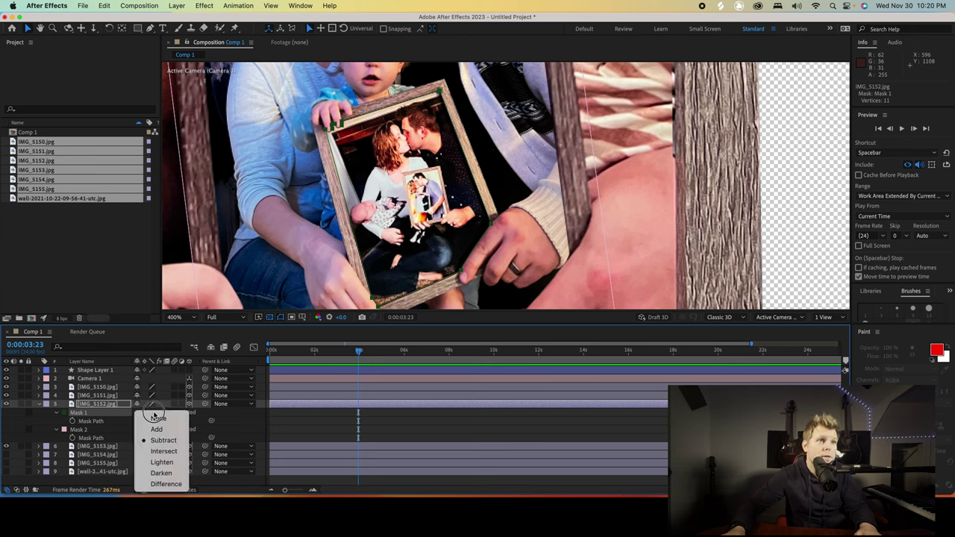
{"action": "left_click", "coordinate": [165, 451]}
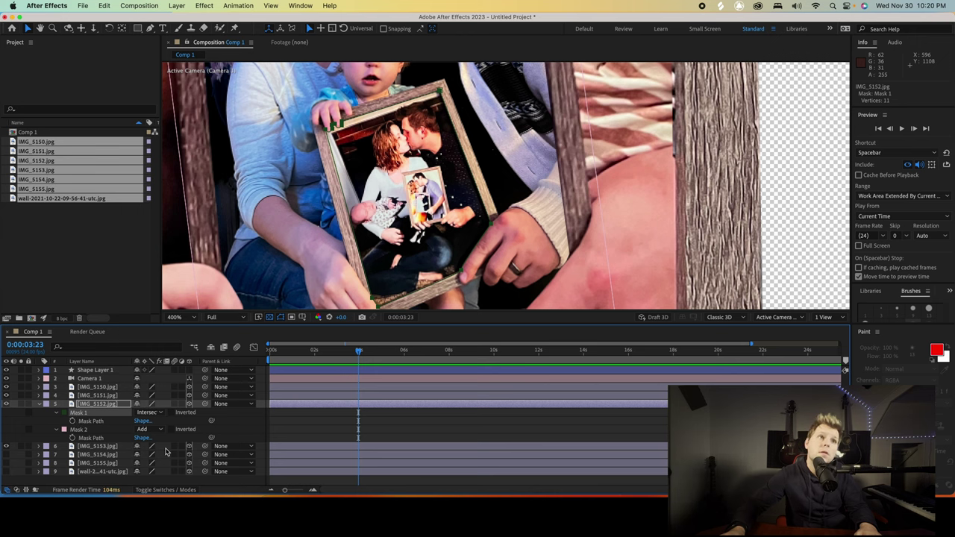
{"action": "left_click", "coordinate": [153, 413]}
{"action": "left_click", "coordinate": [159, 420]}
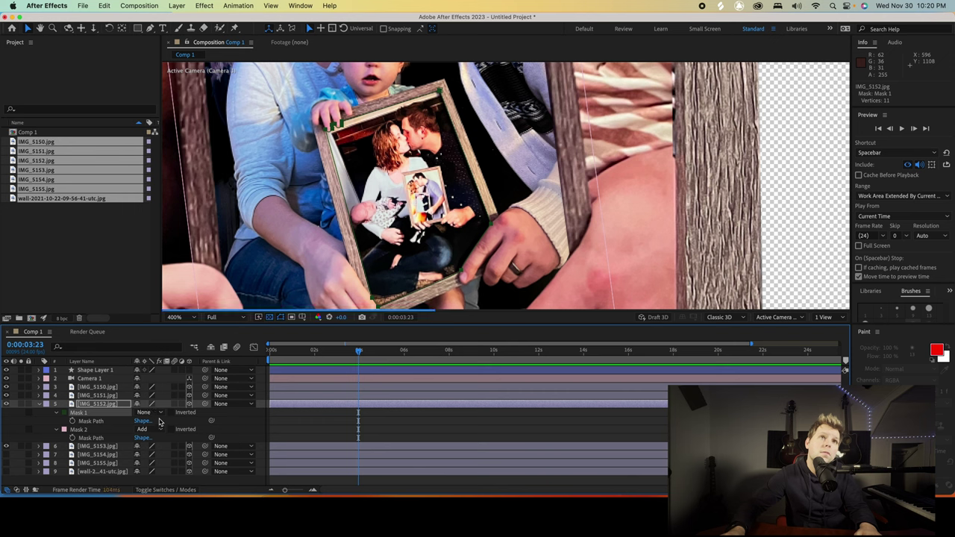
{"action": "left_click", "coordinate": [153, 413]}
{"action": "left_click", "coordinate": [159, 427]}
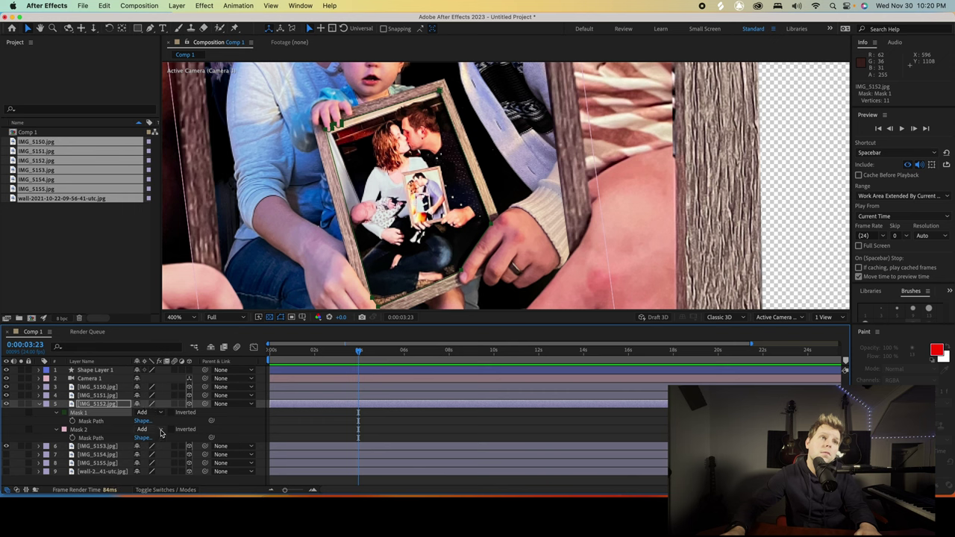
Move Mask 1 below Mask 2 on the IMG_5152 layer and set Mask 1's mode to Subtract.
{"action": "left_click_drag", "start_coordinate": [96, 420], "coordinate": [101, 438]}
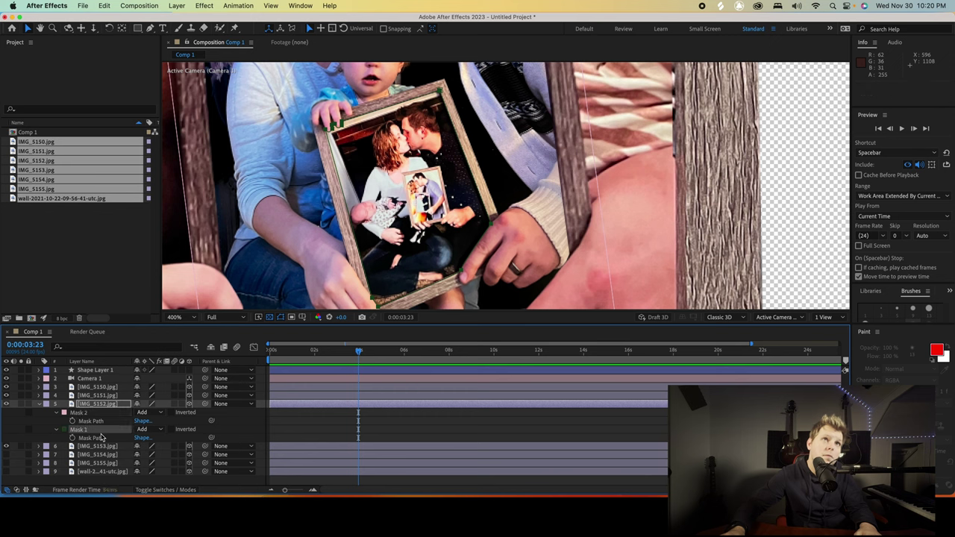
{"action": "left_click", "coordinate": [149, 430]}
{"action": "left_click", "coordinate": [164, 440]}
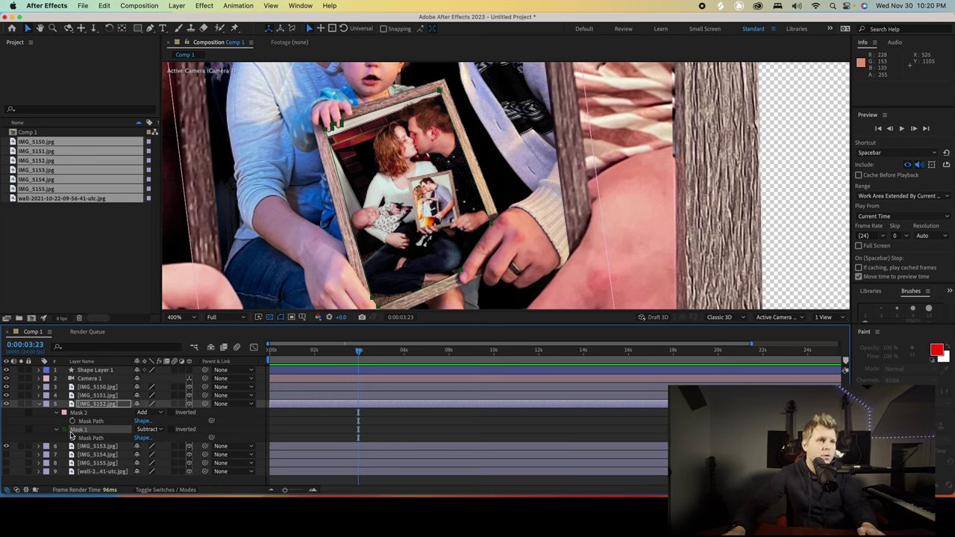
Select the IMG_5153 layer and toggle its visibility off and on to identify its photo.
{"action": "left_click", "coordinate": [282, 449]}
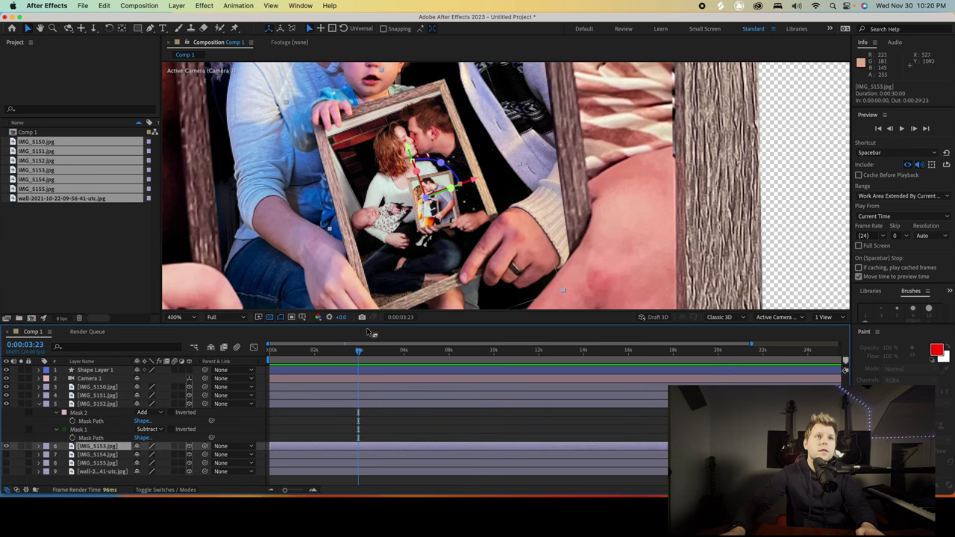
{"action": "left_click", "coordinate": [6, 446]}
{"action": "left_click", "coordinate": [6, 446]}
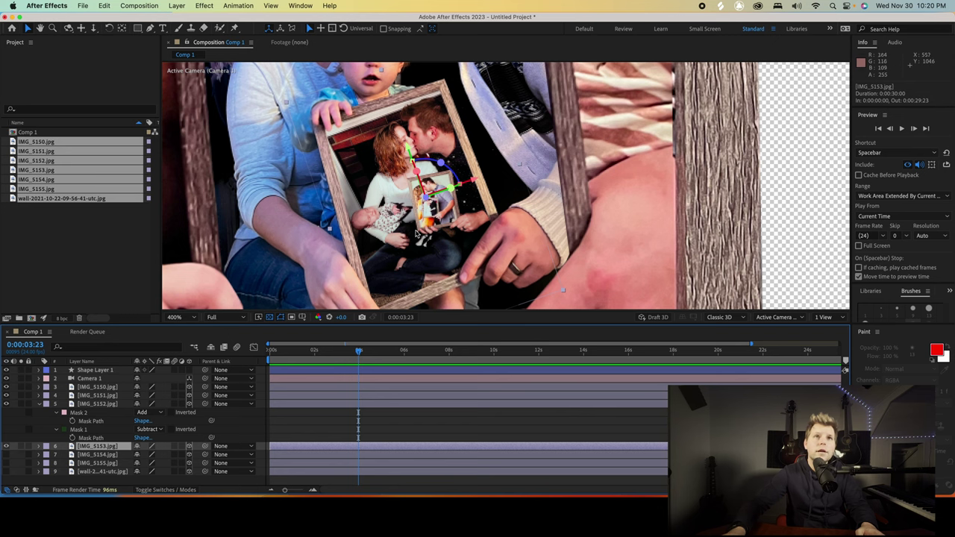
Return to the start of the timeline and dolly Camera 1 in close to the IMG_5153 photo's frame.
{"action": "key", "text": "3"}
{"action": "left_click_drag", "start_coordinate": [380, 160], "coordinate": [446, 118]}
{"action": "key", "text": "space"}
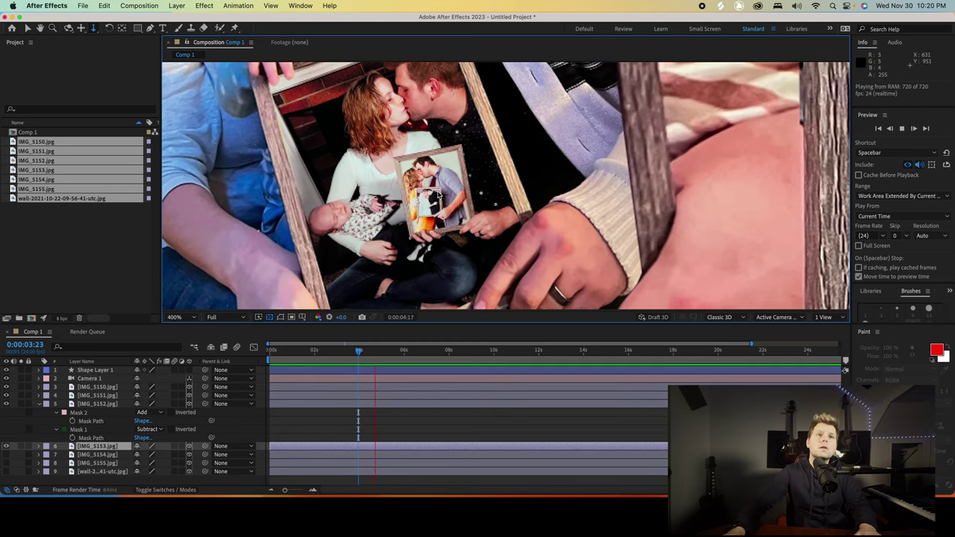
{"action": "left_click", "coordinate": [268, 350]}
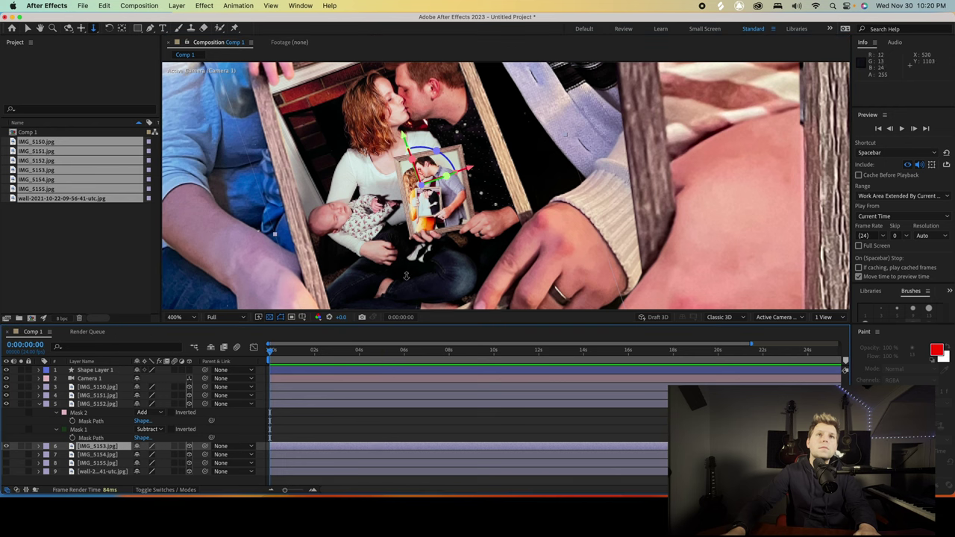
{"action": "left_click_drag", "start_coordinate": [434, 201], "coordinate": [465, 127]}
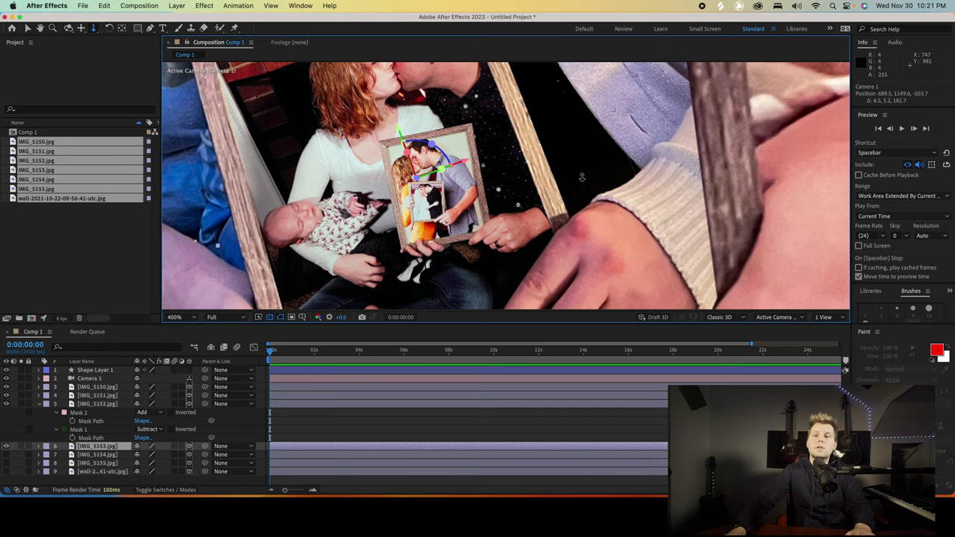
{"action": "scroll", "coordinate": [553, 194], "scroll_direction": "down", "scroll_amount": 2}
{"action": "scroll", "coordinate": [552, 195], "scroll_direction": "down", "scroll_amount": 1}
{"action": "left_click_drag", "start_coordinate": [552, 195], "coordinate": [537, 244]}
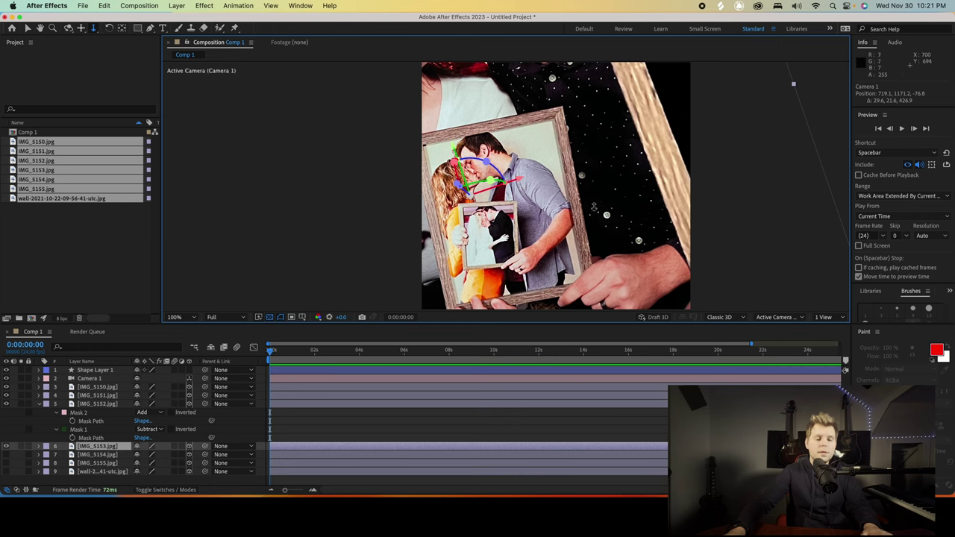
Pan Camera 1 so the whole frame around the IMG_5153 photo fits in view.
{"action": "key", "text": "c"}
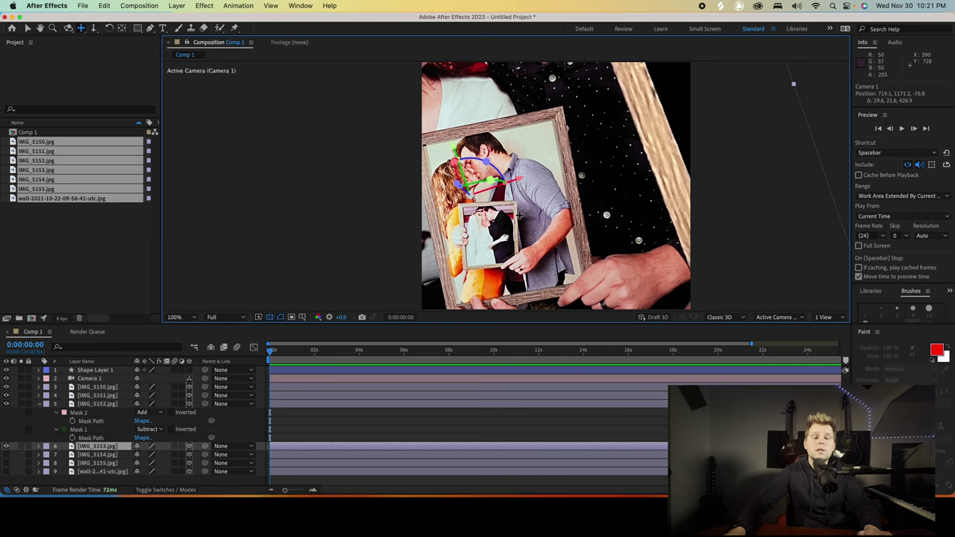
{"action": "left_click_drag", "start_coordinate": [520, 215], "coordinate": [594, 207]}
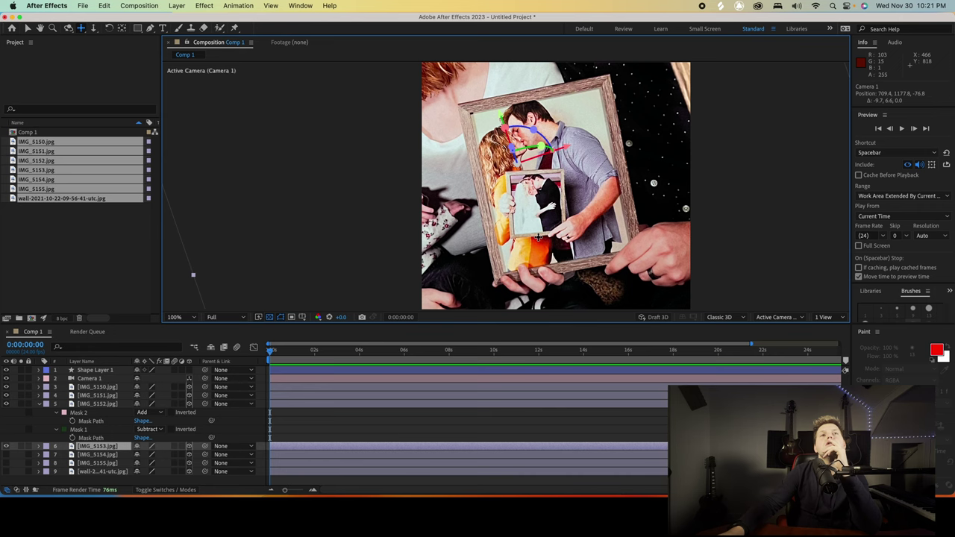
{"action": "key", "text": "comma"}
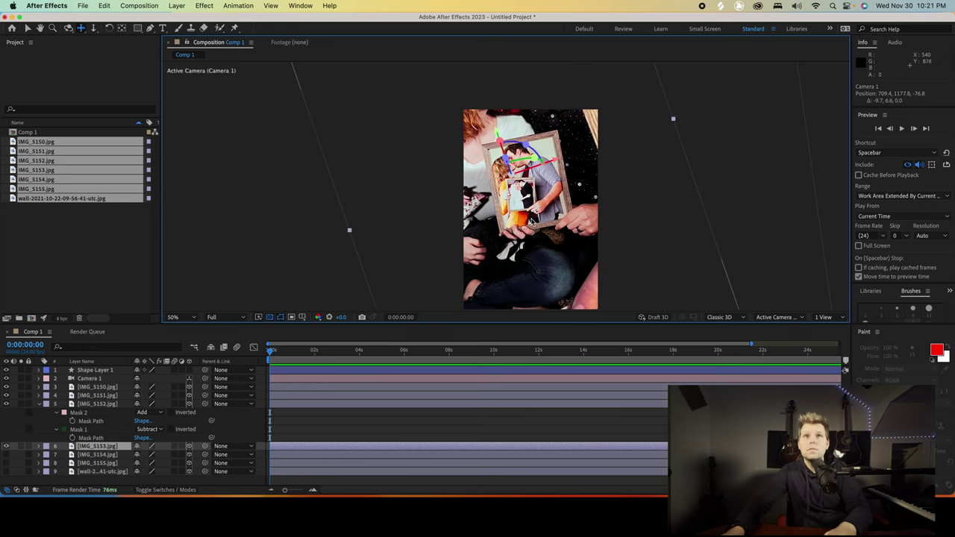
{"action": "key", "text": "period"}
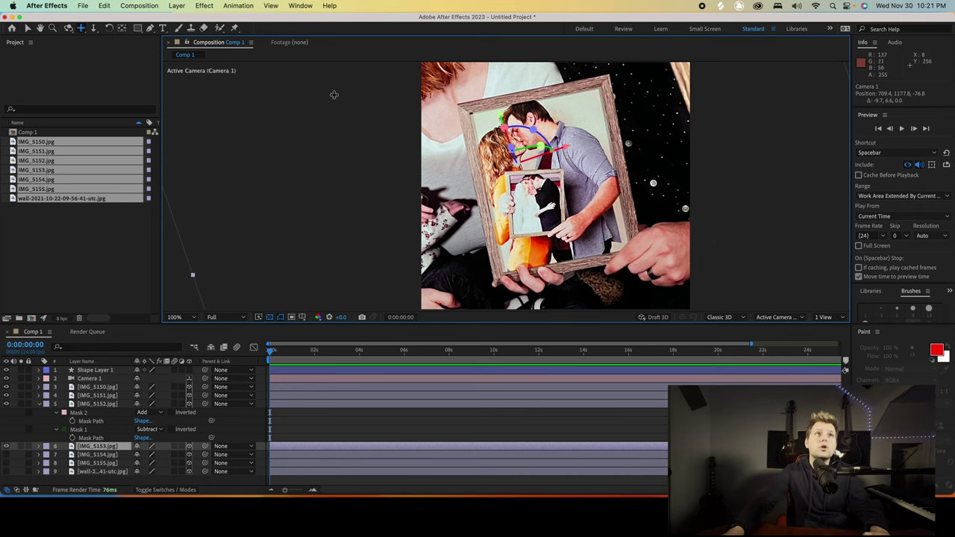
Start a Pen tool mask on IMG_5153 along the frame's inner top, right and bottom edges, ending at the fingertip overlapping the lower edge.
{"action": "left_click", "coordinate": [150, 28]}
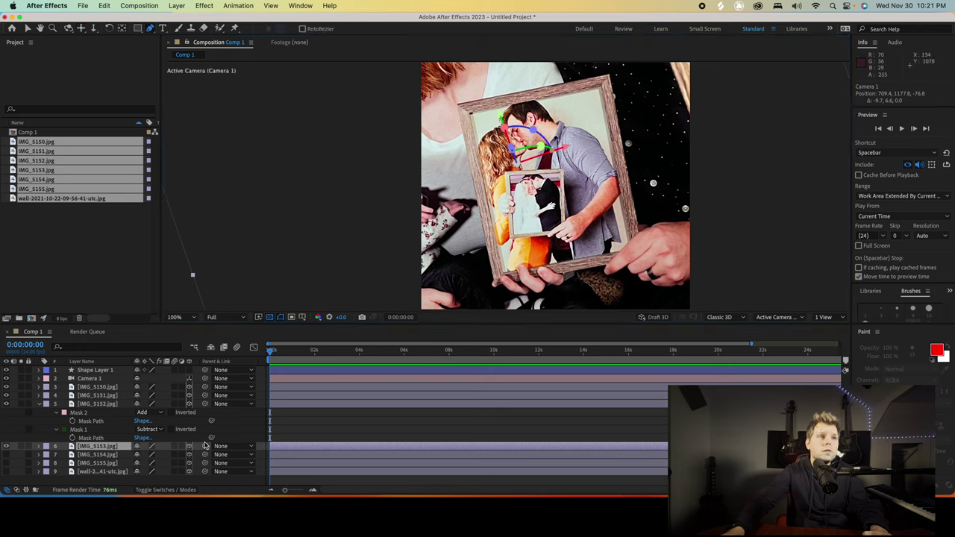
{"action": "left_click", "coordinate": [470, 115]}
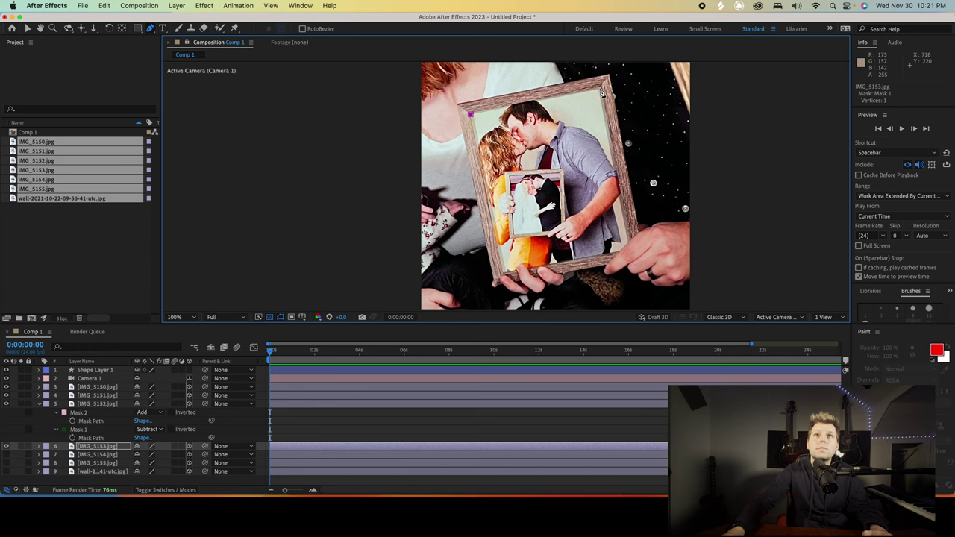
{"action": "left_click", "coordinate": [602, 87]}
{"action": "key", "text": "period"}
{"action": "key", "text": "period"}
{"action": "key", "text": "space"}
{"action": "left_click_drag", "start_coordinate": [612, 228], "coordinate": [292, 56]}
{"action": "left_click", "coordinate": [682, 232]}
{"action": "left_click", "coordinate": [637, 275]}
{"action": "left_click_drag", "start_coordinate": [534, 296], "coordinate": [736, 208]}
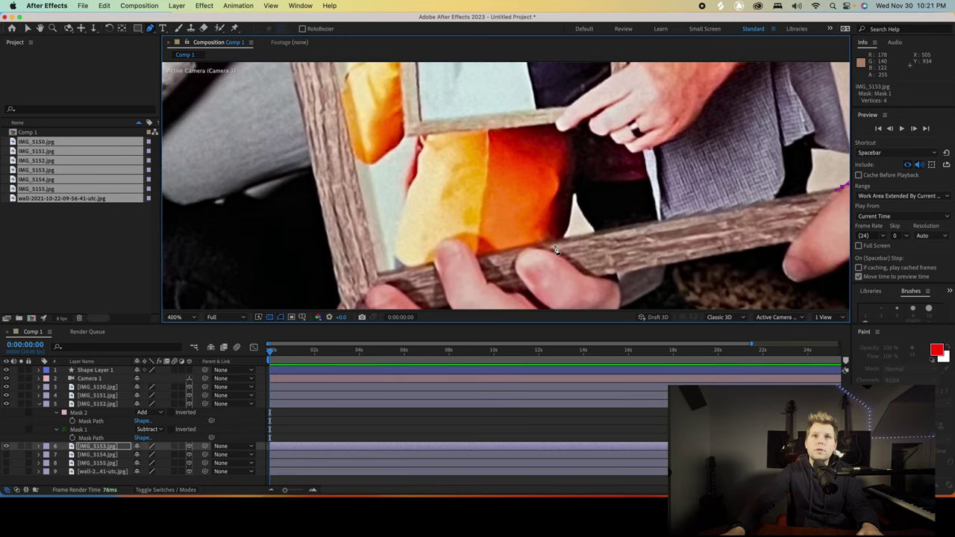
{"action": "left_click", "coordinate": [478, 258]}
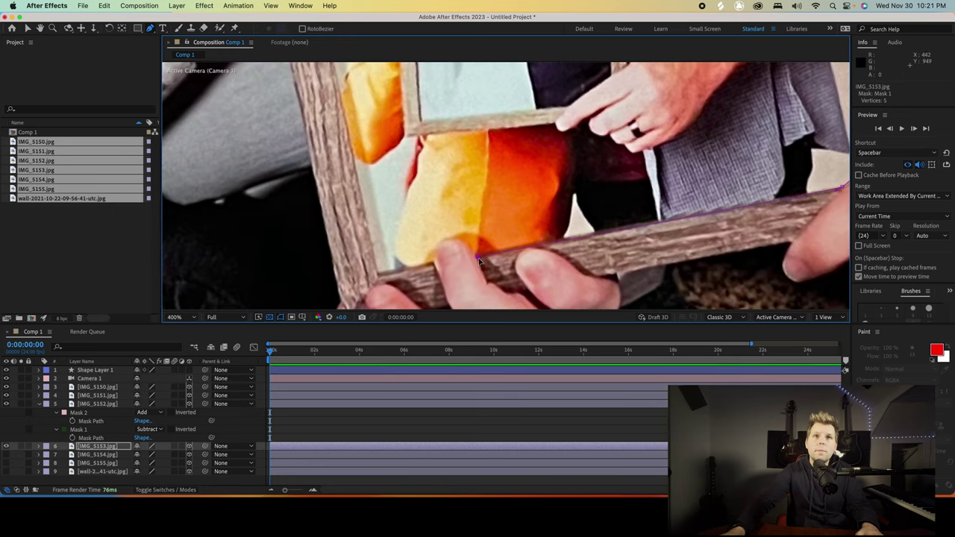
{"action": "left_click_drag", "start_coordinate": [449, 241], "coordinate": [470, 266]}
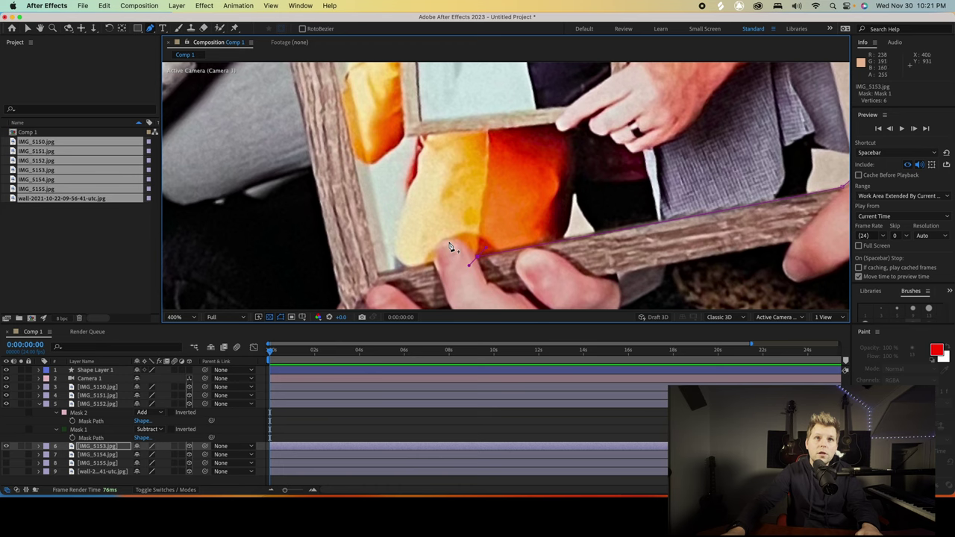
{"action": "key", "text": "super+z"}
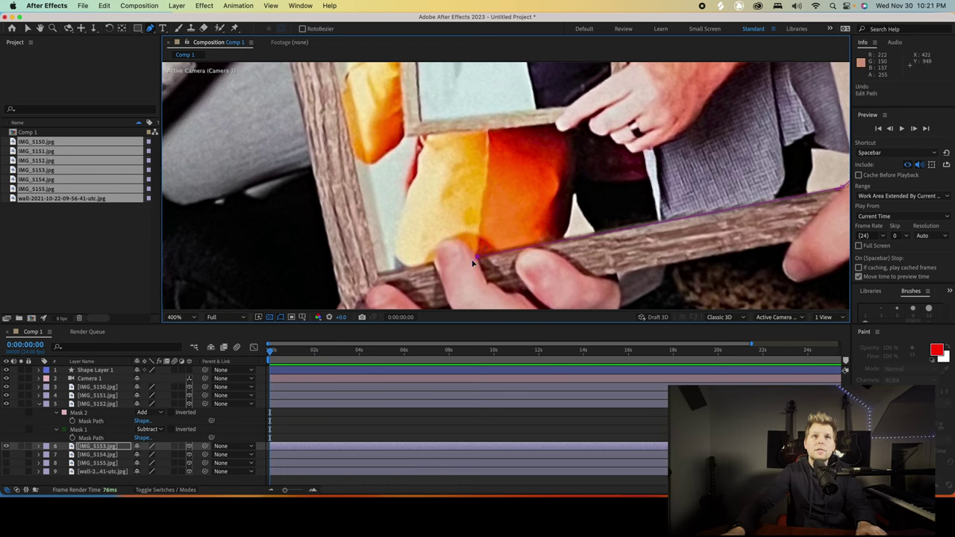
{"action": "left_click", "coordinate": [440, 246]}
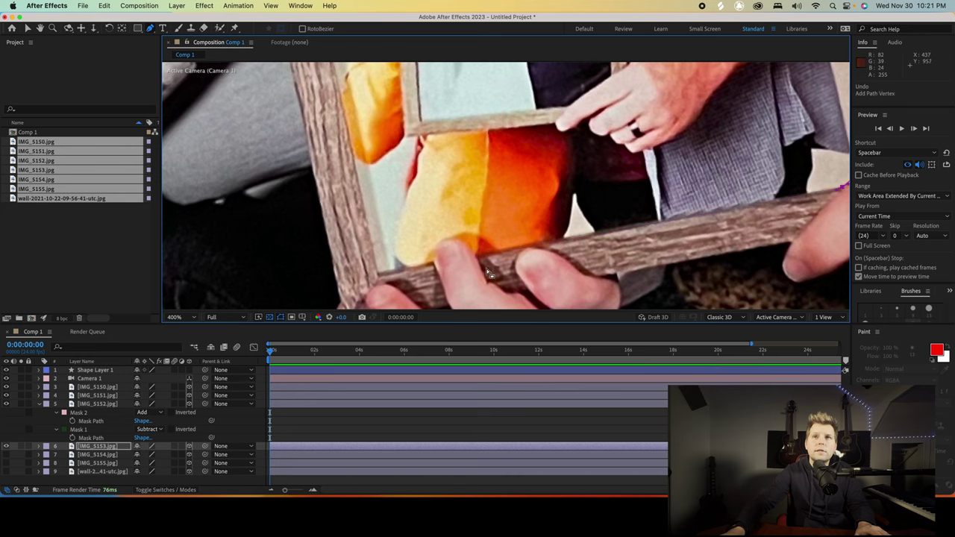
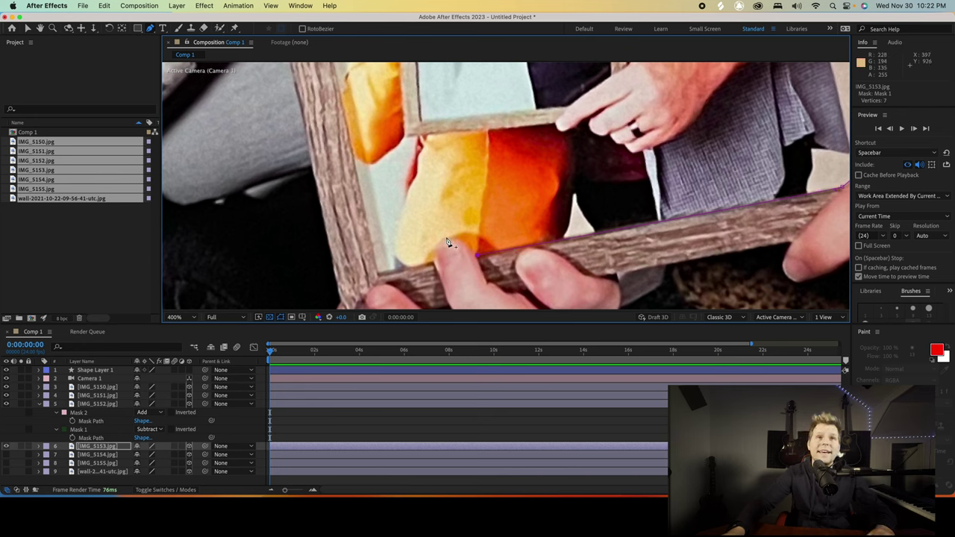
{"action": "left_click_drag", "start_coordinate": [444, 238], "coordinate": [470, 255]}
{"action": "key", "text": "super+z"}
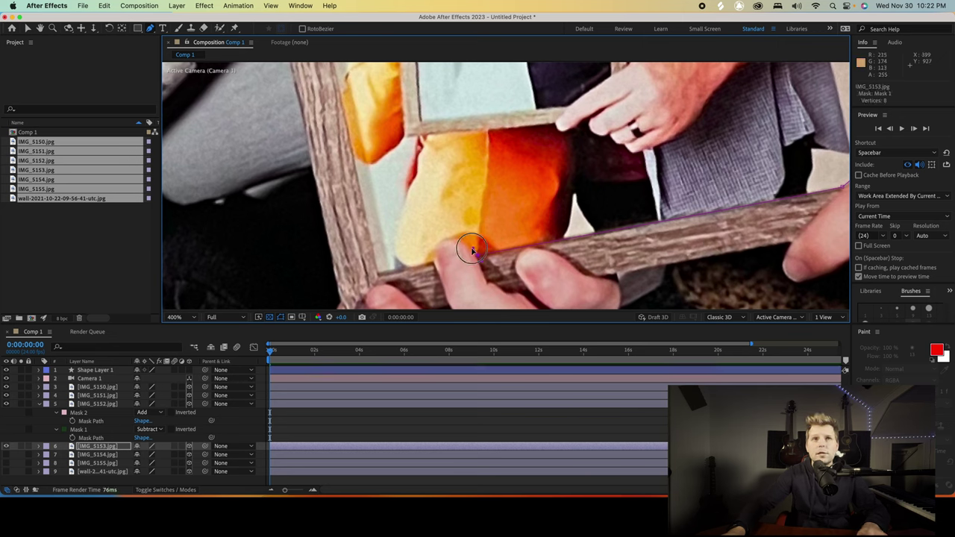
Add rough mask vertices with a curved segment for the fingertip and points toward the frame's lower-left inner corner.
{"action": "left_click_drag", "start_coordinate": [469, 254], "coordinate": [476, 222]}
{"action": "key", "text": "super+z"}
{"action": "left_click_drag", "start_coordinate": [478, 258], "coordinate": [433, 239]}
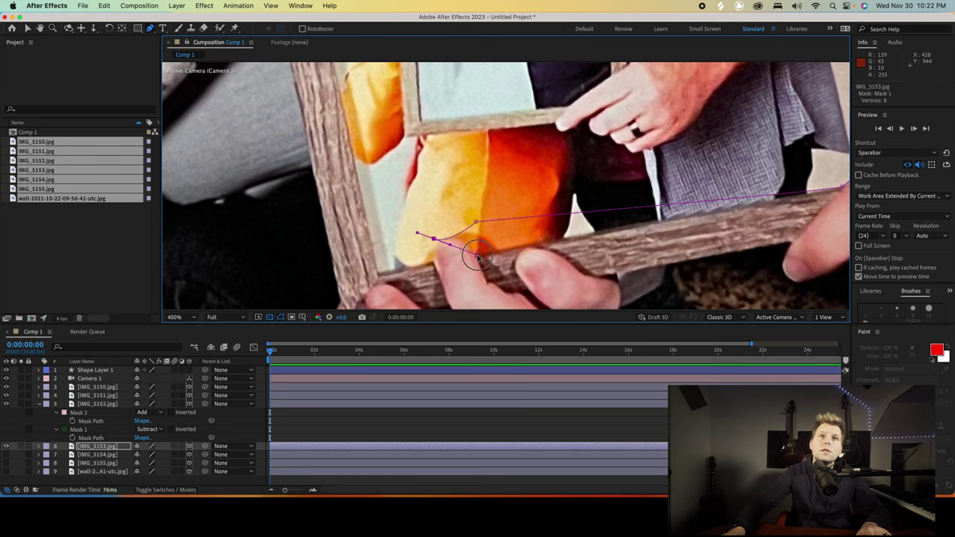
{"action": "left_click", "coordinate": [397, 260]}
{"action": "left_click", "coordinate": [474, 256]}
{"action": "left_click_drag", "start_coordinate": [474, 257], "coordinate": [351, 161]}
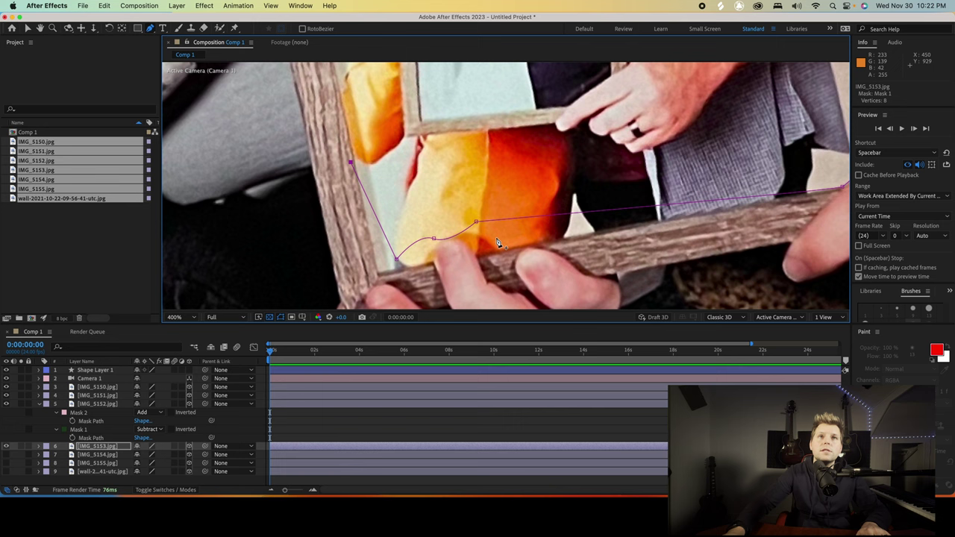
Reposition the newest mask vertices to follow the fingertip's outline and meet the frame's lower-left inner corner.
{"action": "left_click_drag", "start_coordinate": [478, 223], "coordinate": [478, 257]}
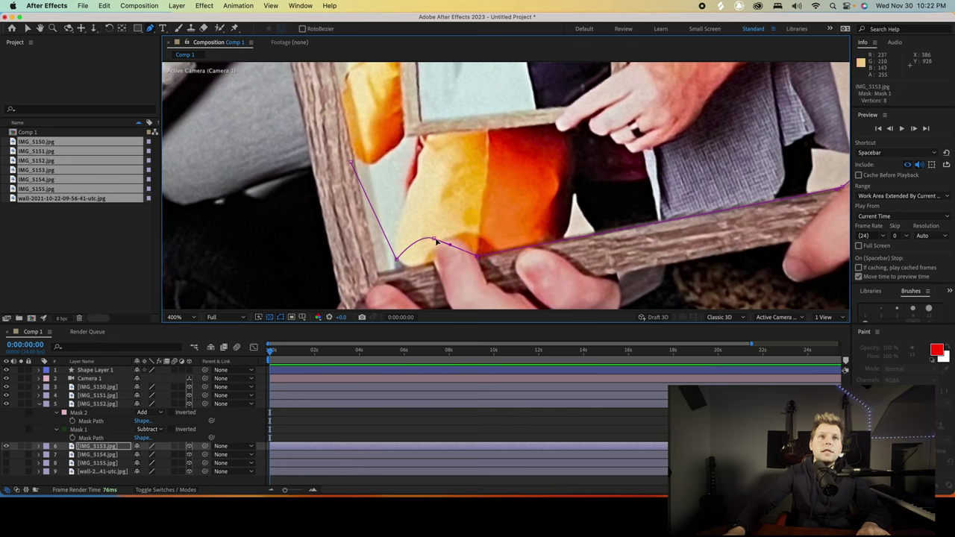
{"action": "left_click_drag", "start_coordinate": [435, 240], "coordinate": [458, 238]}
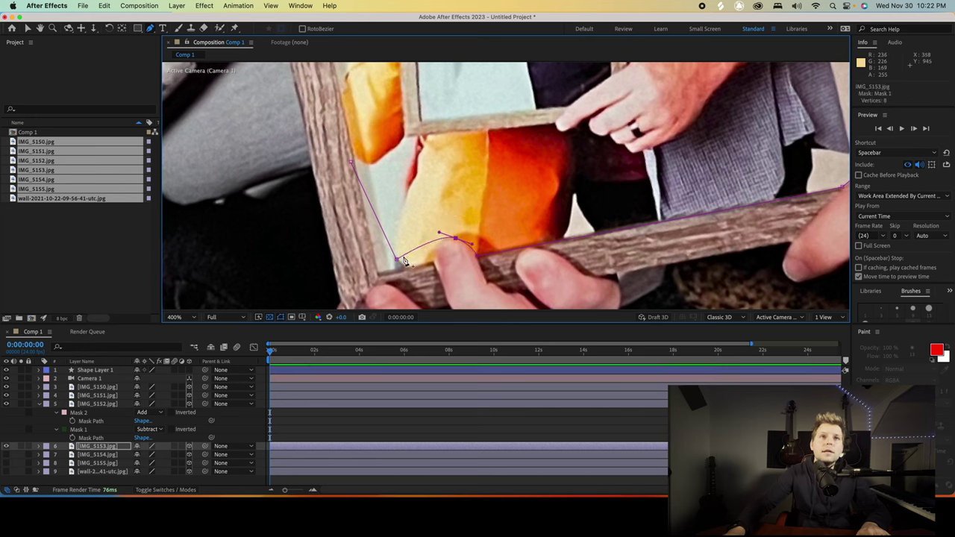
{"action": "left_click_drag", "start_coordinate": [396, 261], "coordinate": [435, 263]}
{"action": "left_click_drag", "start_coordinate": [350, 164], "coordinate": [379, 274]}
Close the IMG_5153 mask along the frame's left inner edge at its starting vertex in the upper-left corner.
{"action": "scroll", "coordinate": [400, 276], "scroll_direction": "down", "scroll_amount": 1}
{"action": "key", "text": "space"}
{"action": "left_click_drag", "start_coordinate": [507, 196], "coordinate": [509, 250]}
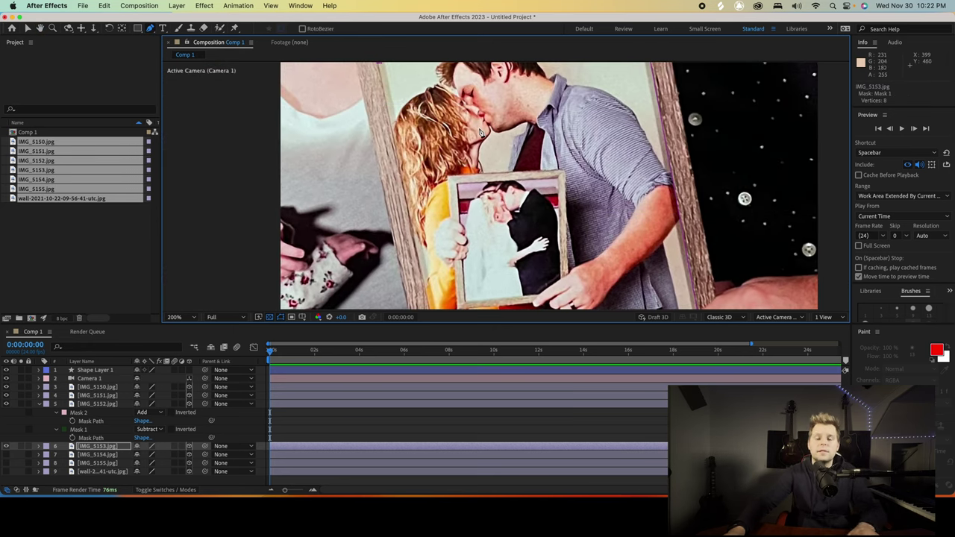
{"action": "scroll", "coordinate": [484, 147], "scroll_direction": "down", "scroll_amount": 2}
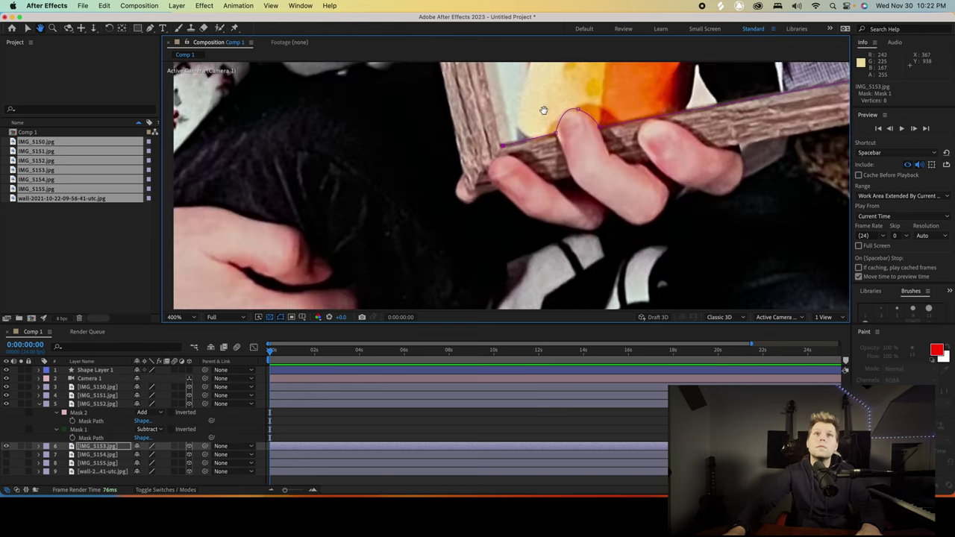
{"action": "scroll", "coordinate": [489, 252], "scroll_direction": "up", "scroll_amount": 5}
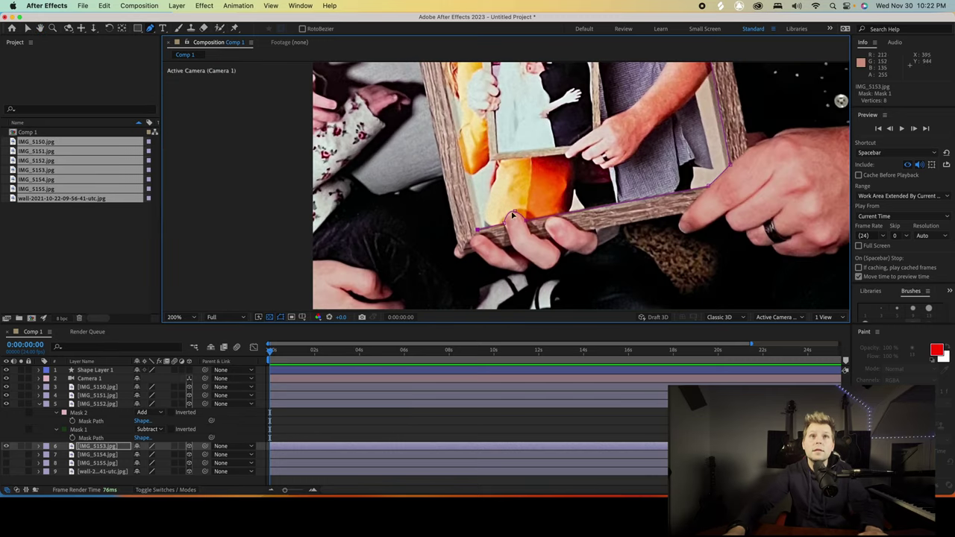
{"action": "left_click_drag", "start_coordinate": [512, 154], "coordinate": [515, 213]}
{"action": "key", "text": "g"}
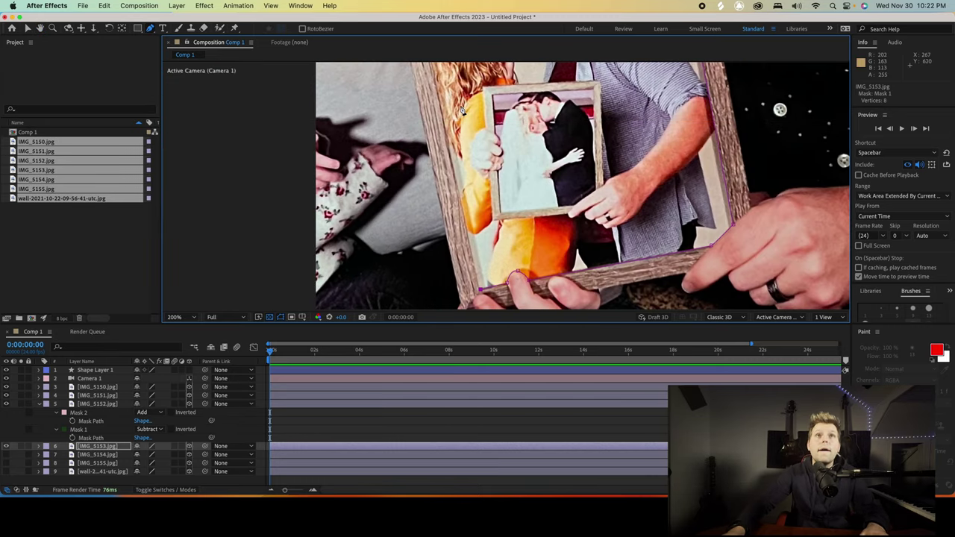
{"action": "scroll", "coordinate": [462, 111], "scroll_direction": "up", "scroll_amount": 5}
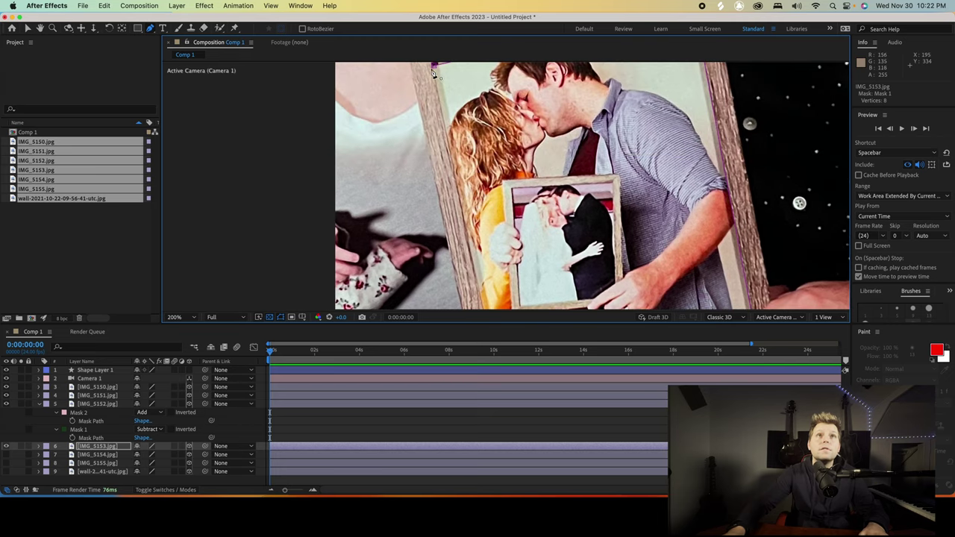
{"action": "left_click", "coordinate": [435, 67]}
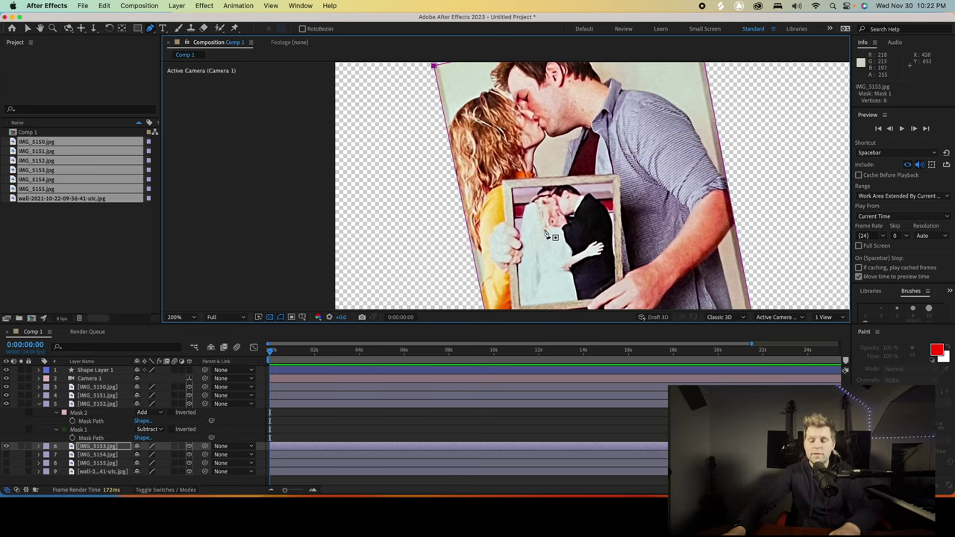
Set the IMG_5153 mask's mode to Subtract and make the IMG_5154 layer visible.
{"action": "key", "text": "comma"}
{"action": "left_click_drag", "start_coordinate": [650, 219], "coordinate": [592, 226]}
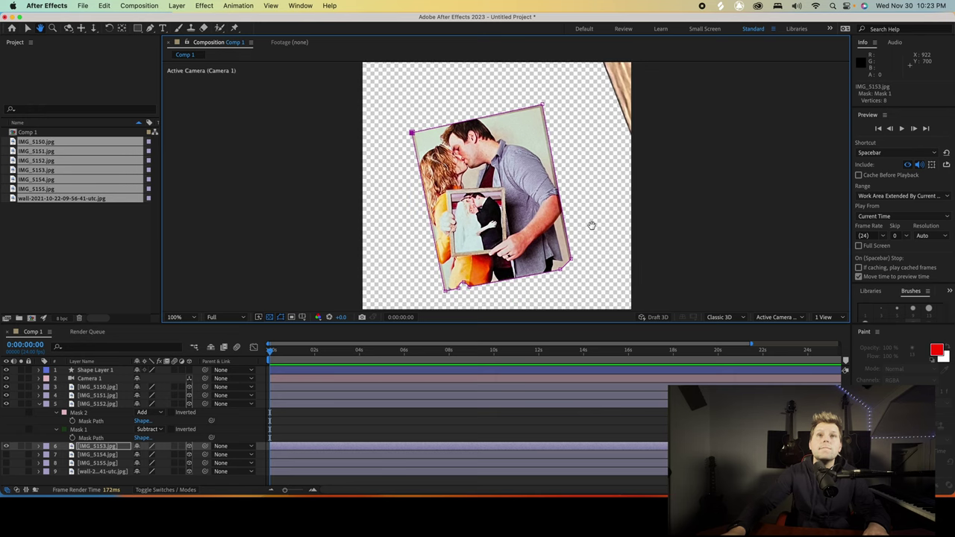
{"action": "left_click", "coordinate": [104, 447]}
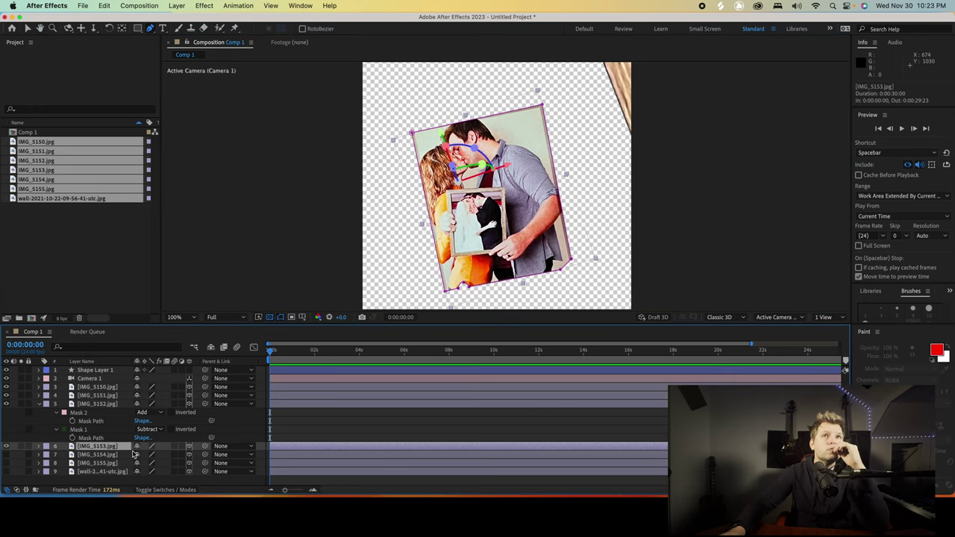
{"action": "key", "text": "m"}
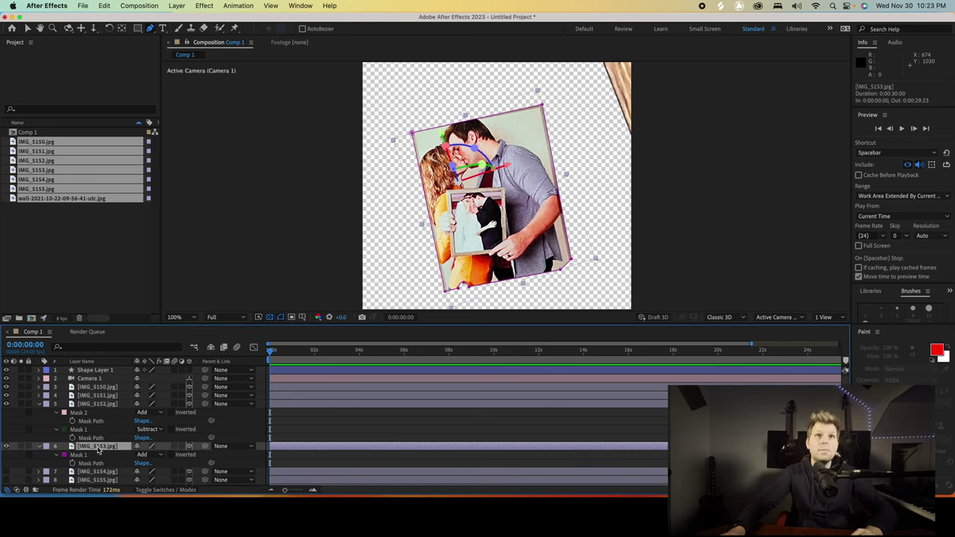
{"action": "left_click", "coordinate": [150, 455]}
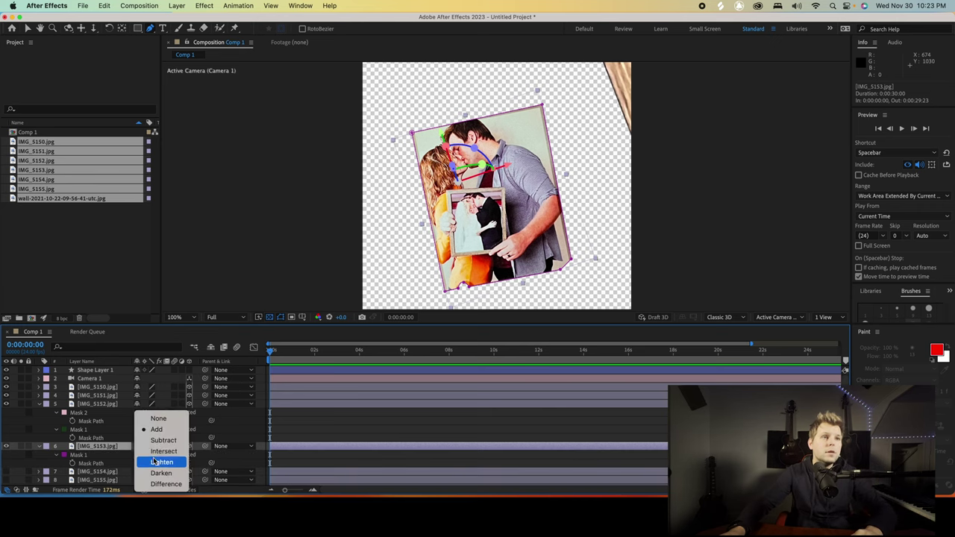
{"action": "left_click", "coordinate": [162, 440]}
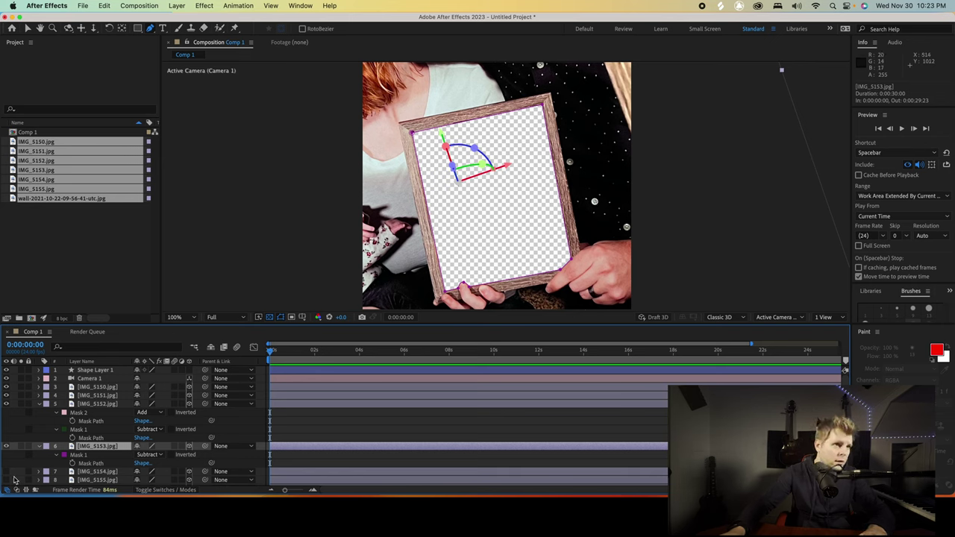
{"action": "left_click", "coordinate": [6, 471]}
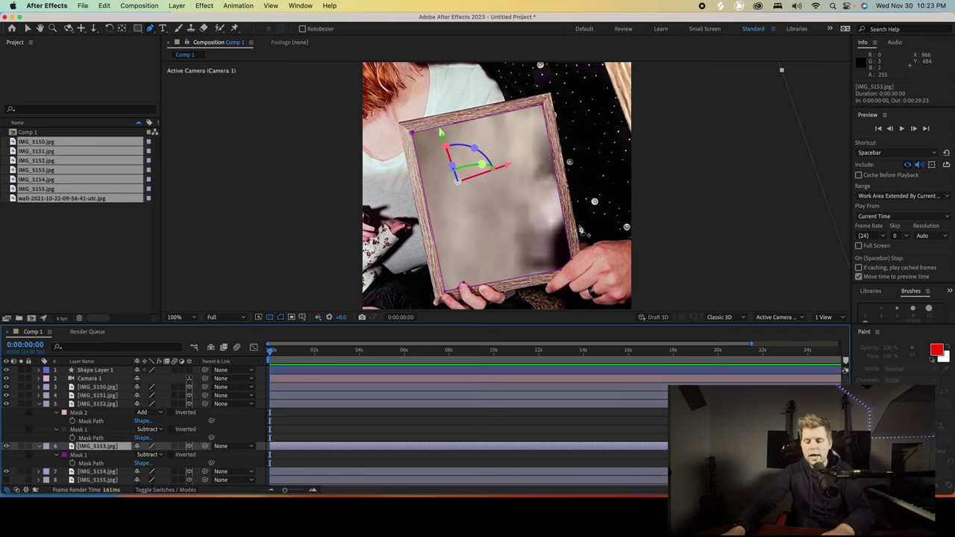
Scale the oversized IMG_5154 layer down toward the small visible area of the composition.
{"action": "scroll", "coordinate": [582, 232], "scroll_direction": "down", "scroll_amount": 4}
{"action": "scroll", "coordinate": [582, 205], "scroll_direction": "down", "scroll_amount": 1}
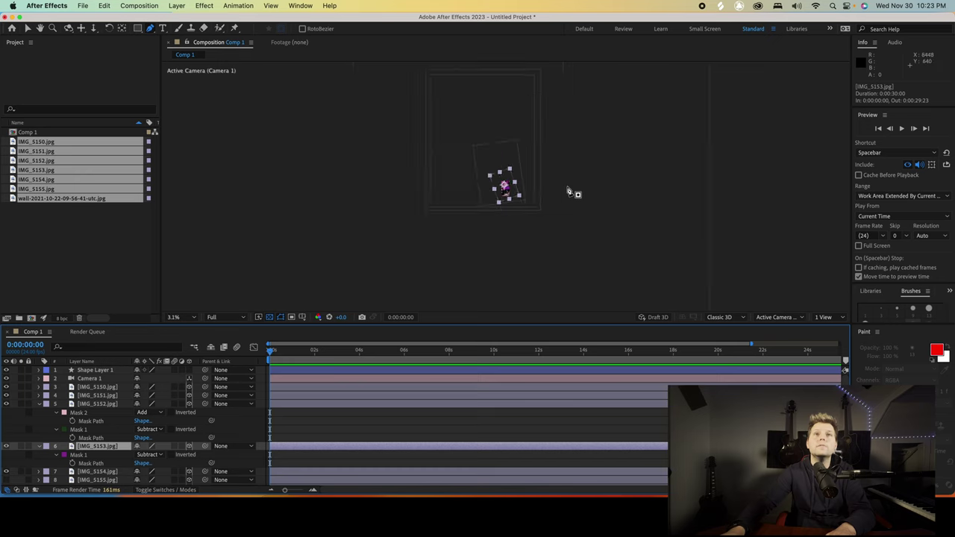
{"action": "key", "text": "v"}
{"action": "key", "text": "space"}
{"action": "key", "text": "space"}
{"action": "scroll", "coordinate": [543, 191], "scroll_direction": "up", "scroll_amount": 1}
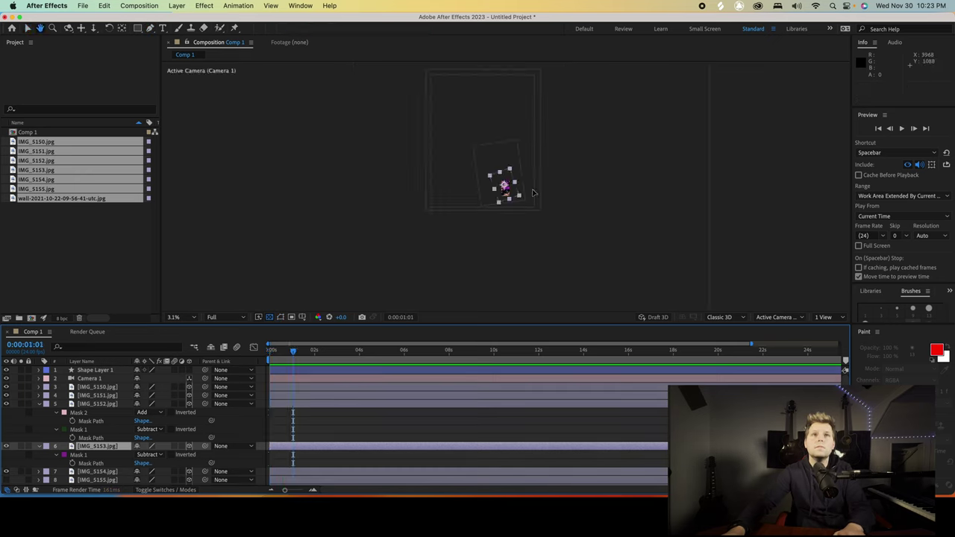
{"action": "scroll", "coordinate": [523, 181], "scroll_direction": "up", "scroll_amount": 1}
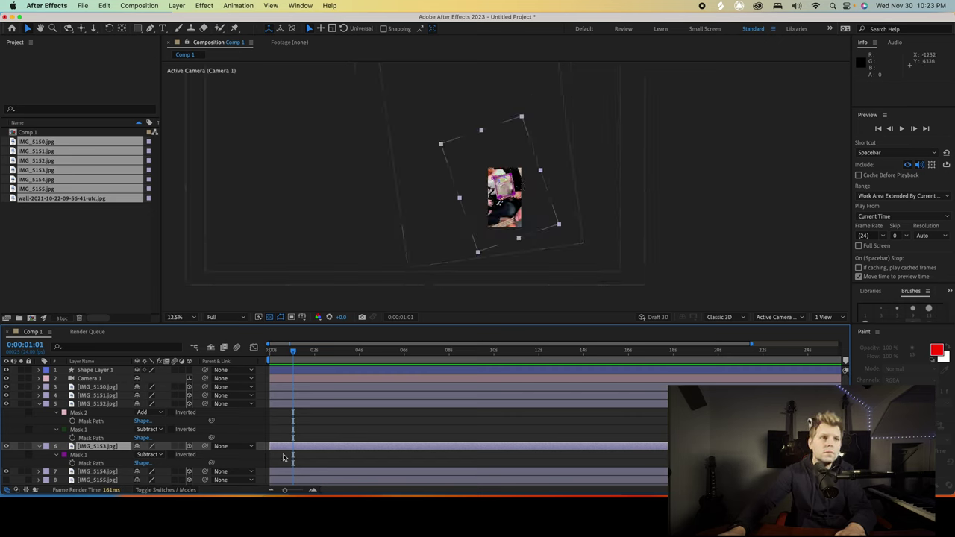
{"action": "left_click", "coordinate": [306, 473]}
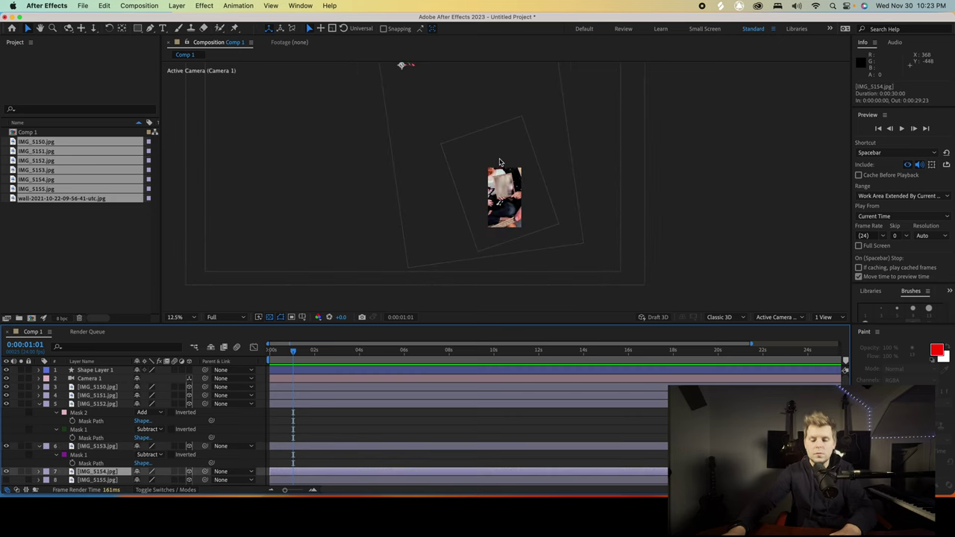
{"action": "scroll", "coordinate": [527, 149], "scroll_direction": "down", "scroll_amount": 1}
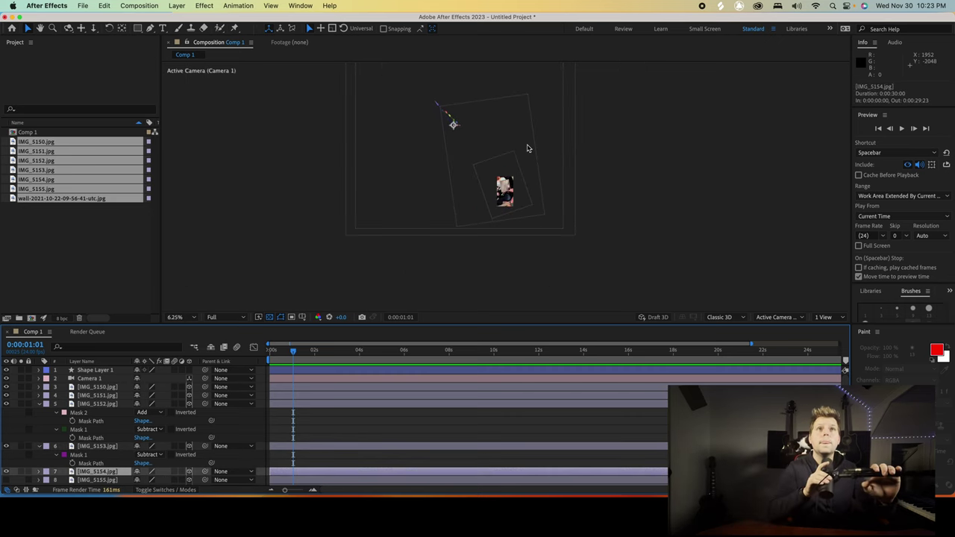
{"action": "scroll", "coordinate": [527, 149], "scroll_direction": "down", "scroll_amount": 1}
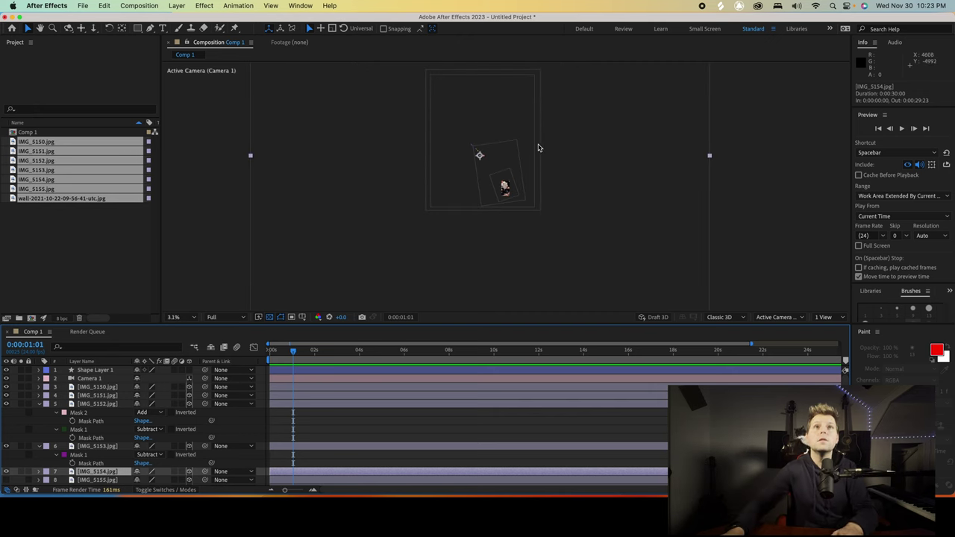
{"action": "left_click_drag", "start_coordinate": [709, 157], "coordinate": [503, 184]}
Move IMG_5154 over the cut-out frame opening at about 709.6, 1164.8 and reduce its scale to about 1%.
{"action": "scroll", "coordinate": [503, 184], "scroll_direction": "up", "scroll_amount": 2}
{"action": "left_click_drag", "start_coordinate": [439, 125], "coordinate": [536, 217]}
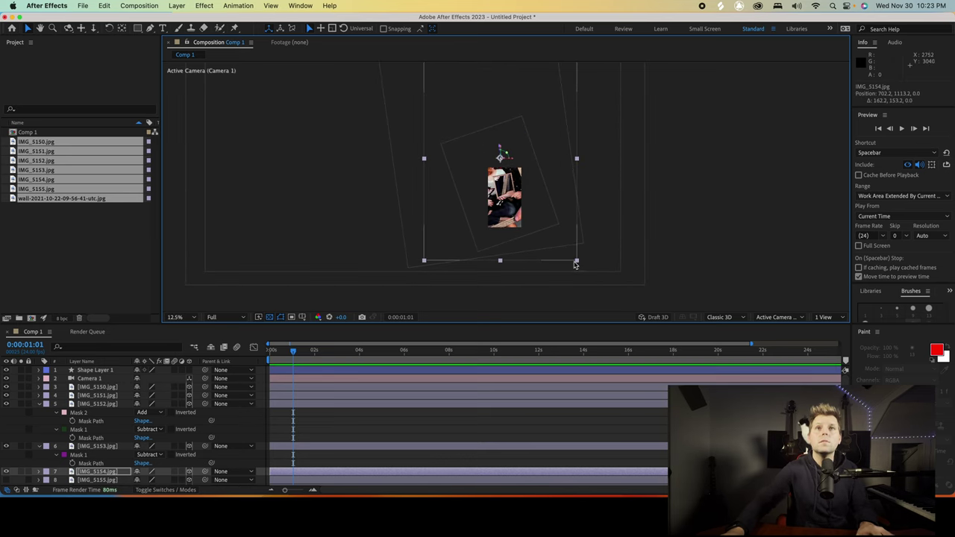
{"action": "left_click_drag", "start_coordinate": [575, 263], "coordinate": [521, 191]}
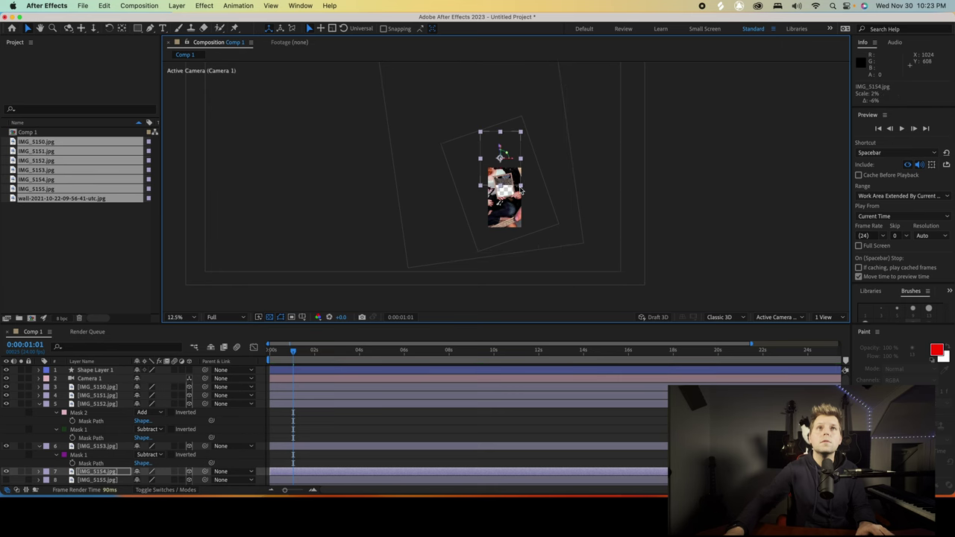
{"action": "left_click_drag", "start_coordinate": [512, 145], "coordinate": [516, 177]}
{"action": "scroll", "coordinate": [555, 204], "scroll_direction": "up", "scroll_amount": 1}
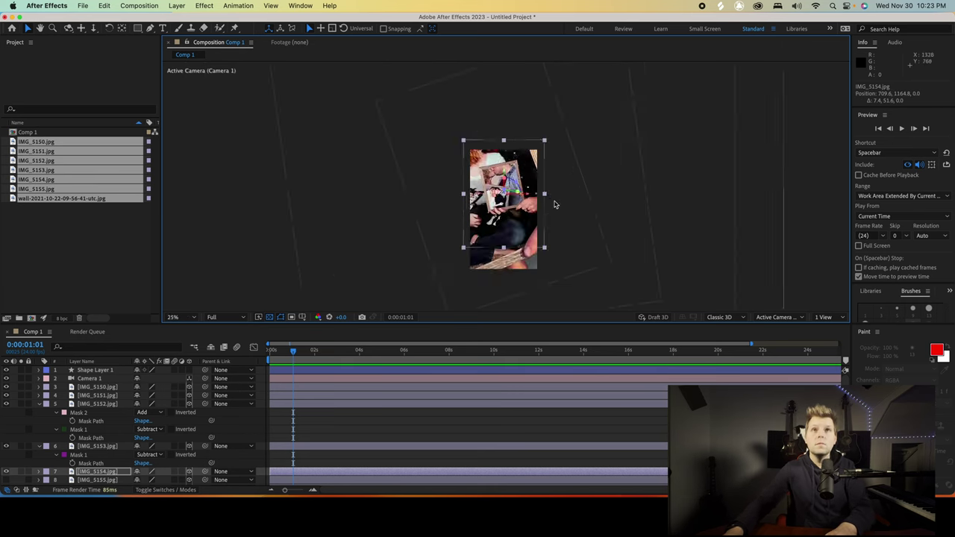
{"action": "scroll", "coordinate": [555, 204], "scroll_direction": "up", "scroll_amount": 1}
{"action": "left_click_drag", "start_coordinate": [582, 102], "coordinate": [545, 145]}
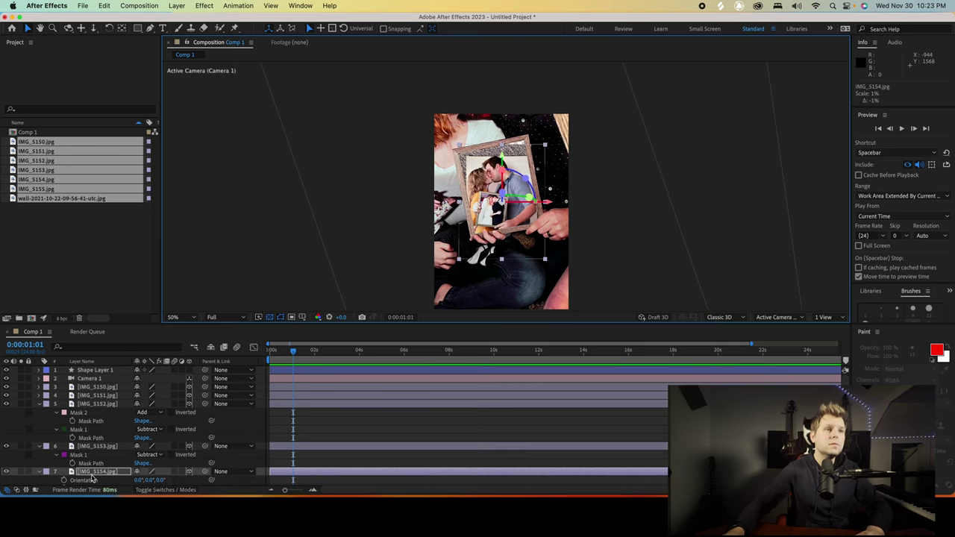
Set IMG_5154's Z Rotation to -12° and nudge its position to about 709.0, 1160.1 to match the tilted frame.
{"action": "key", "text": "r"}
{"action": "left_click_drag", "start_coordinate": [151, 464], "coordinate": [140, 462]}
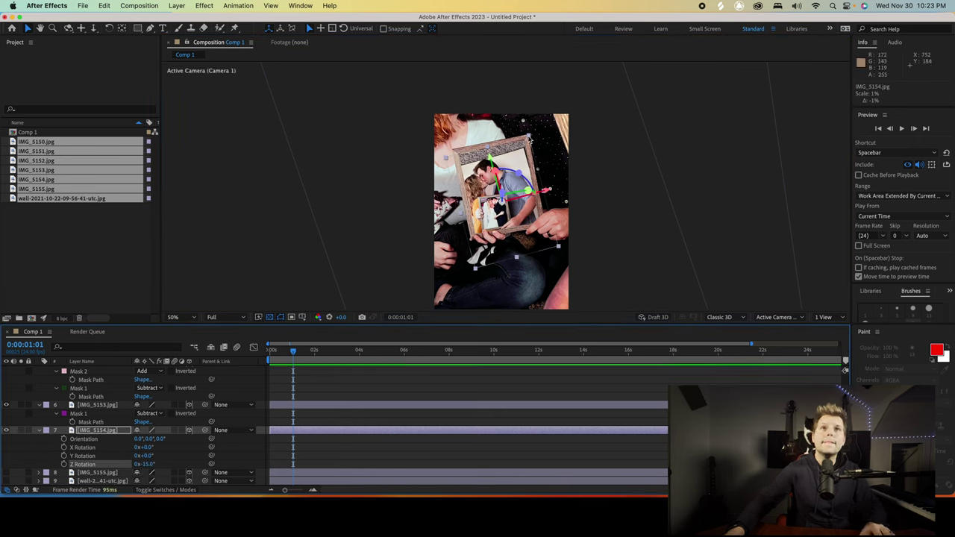
{"action": "mouse_move", "coordinate": [527, 141]}
{"action": "left_mouse_down"}
{"action": "mouse_move", "coordinate": [515, 167]}
{"action": "mouse_move", "coordinate": [529, 133]}
{"action": "left_mouse_up"}
{"action": "key", "text": "super+z"}
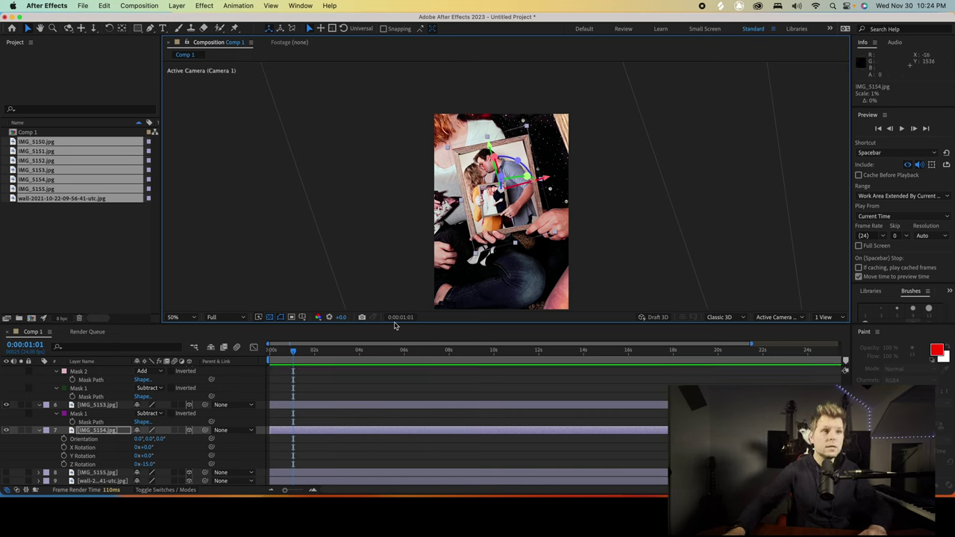
{"action": "left_click", "coordinate": [148, 465]}
{"action": "left_click_drag", "start_coordinate": [147, 465], "coordinate": [146, 464]}
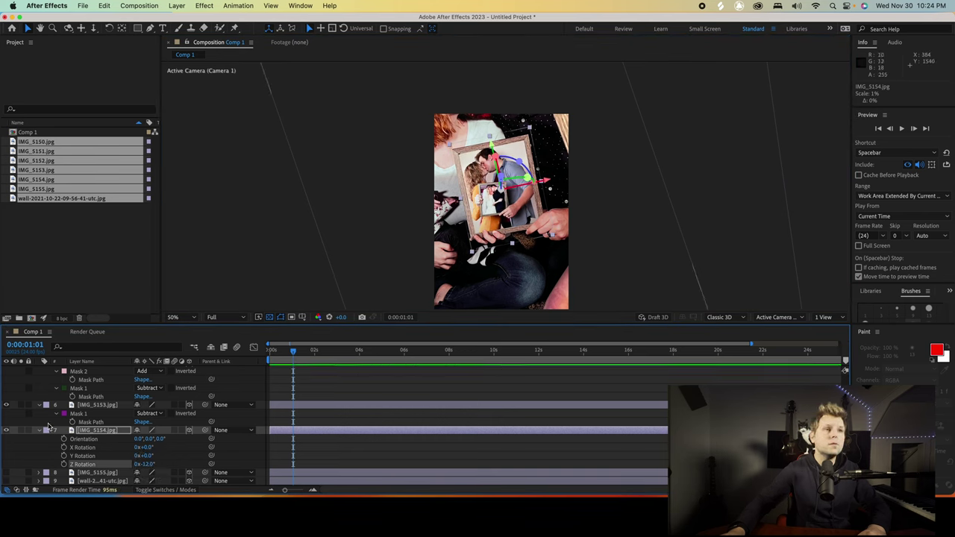
{"action": "left_click", "coordinate": [84, 431]}
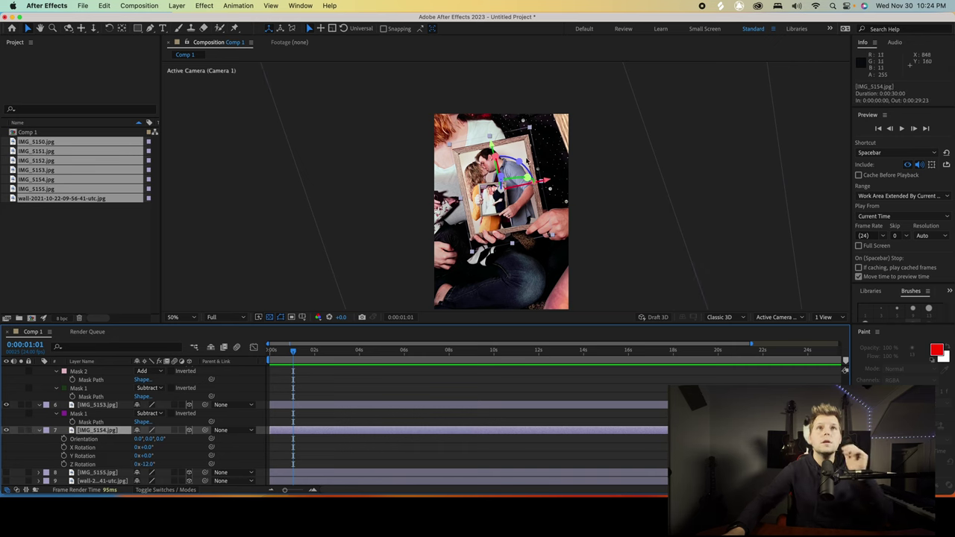
{"action": "left_click_drag", "start_coordinate": [523, 144], "coordinate": [521, 145]}
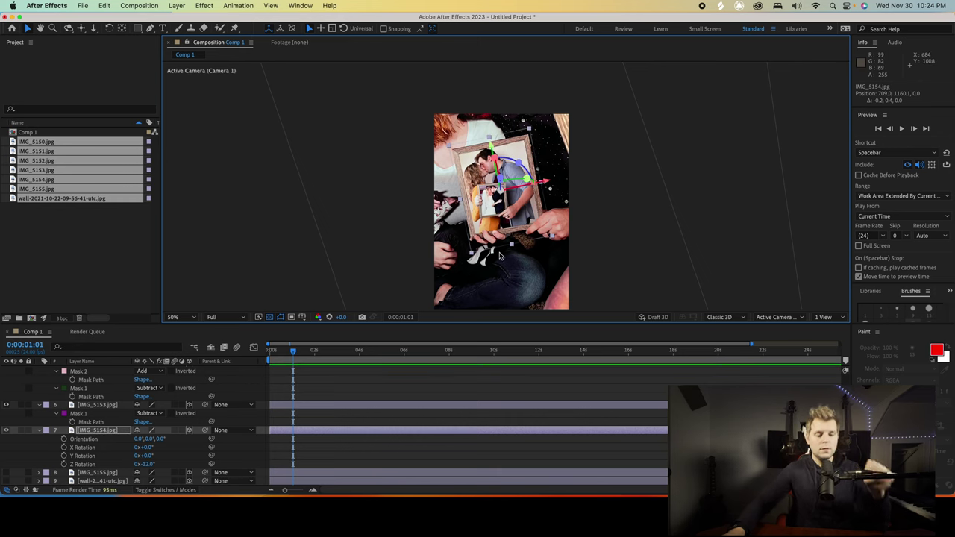
Move the camera closer to the frame, to about 707.2, 1163.8, -55.7, and slightly enlarge IMG_5154 to fill the opening.
{"action": "key", "text": "3"}
{"action": "left_click_drag", "start_coordinate": [503, 192], "coordinate": [536, 215]}
{"action": "key", "text": "2"}
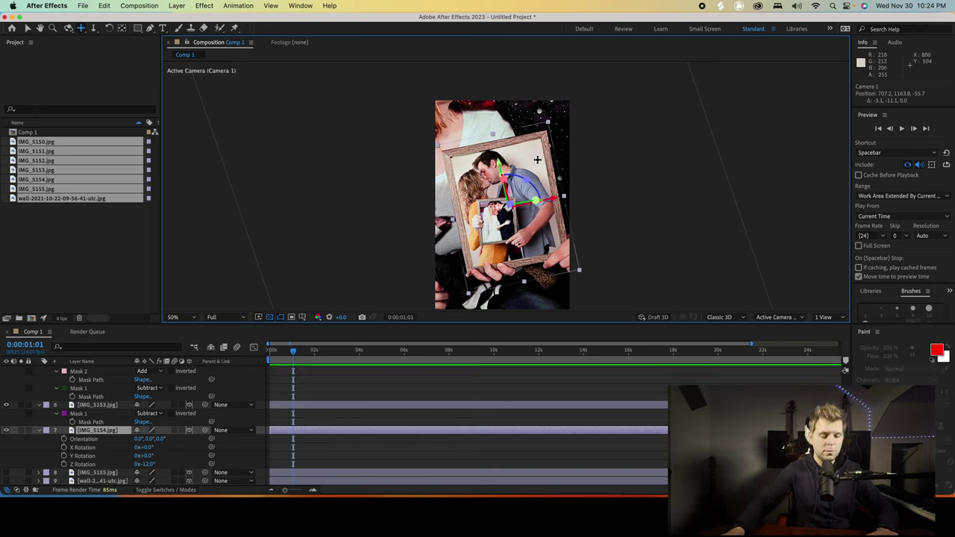
{"action": "key", "text": "v"}
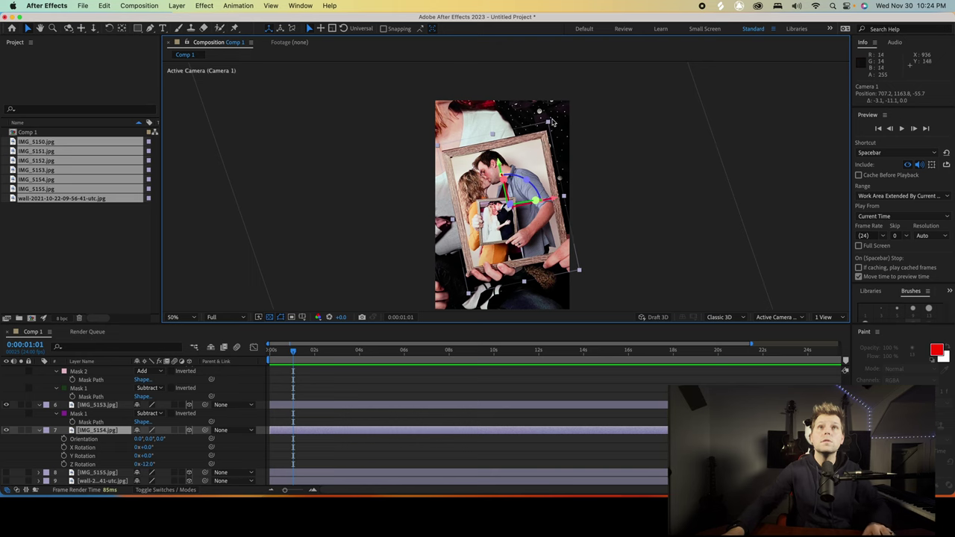
{"action": "left_click", "coordinate": [549, 125]}
{"action": "left_click_drag", "start_coordinate": [549, 125], "coordinate": [550, 124]}
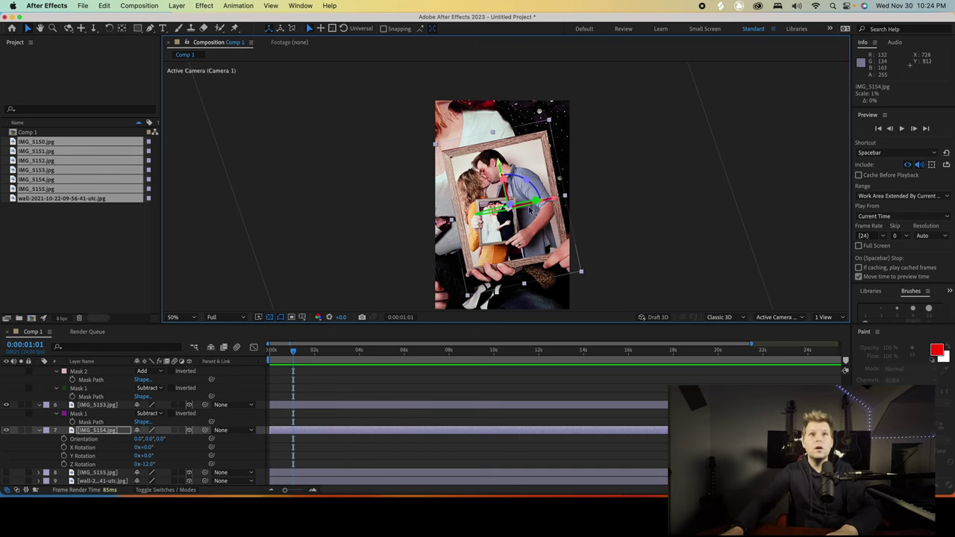
Start a Pen tool mask on IMG_5154 with vertices at the upper-left and upper-right inner corners of the wedding photo's frame.
{"action": "key", "text": "period"}
{"action": "key", "text": "period"}
{"action": "key", "text": "space"}
{"action": "left_click_drag", "start_coordinate": [493, 261], "coordinate": [486, 121]}
{"action": "key", "text": "v"}
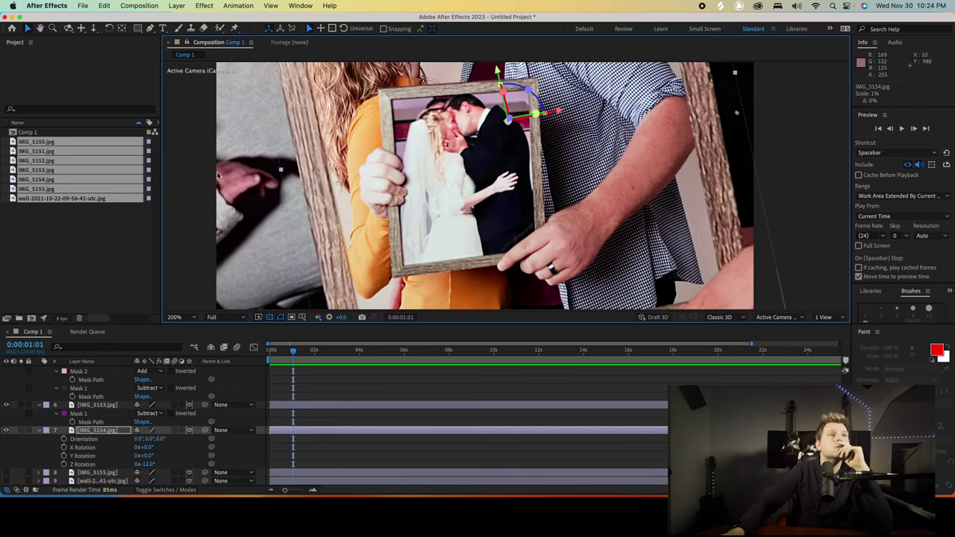
{"action": "left_click", "coordinate": [149, 29]}
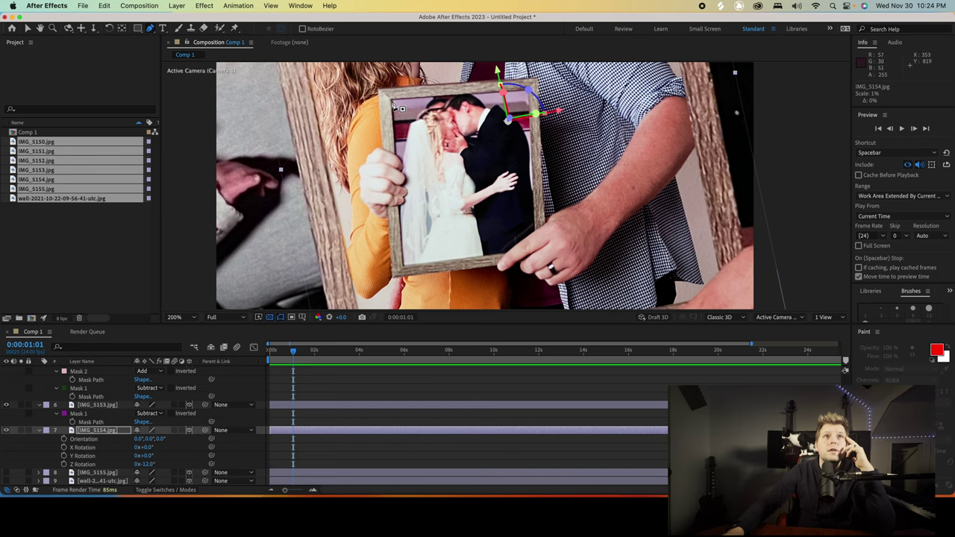
{"action": "left_click", "coordinate": [391, 100]}
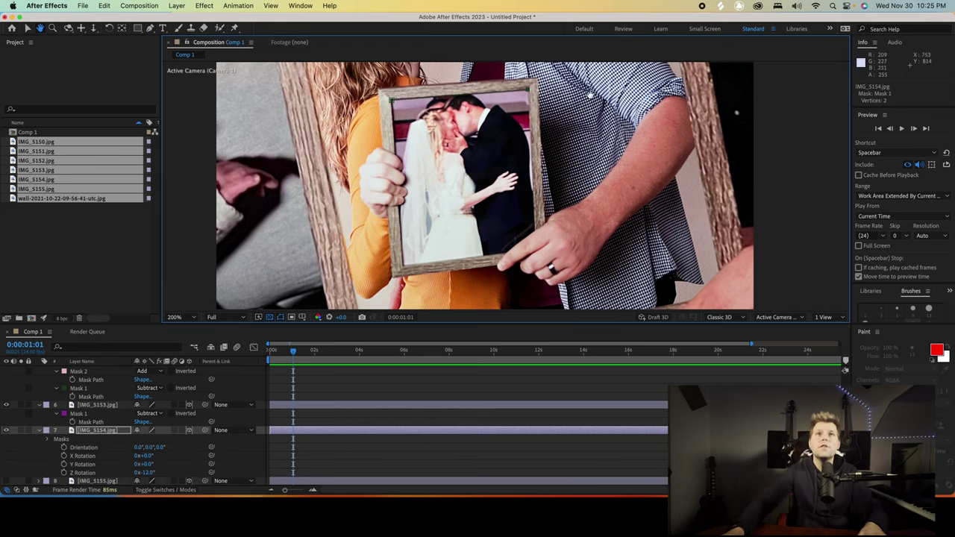
{"action": "left_click_drag", "start_coordinate": [588, 89], "coordinate": [598, 246]}
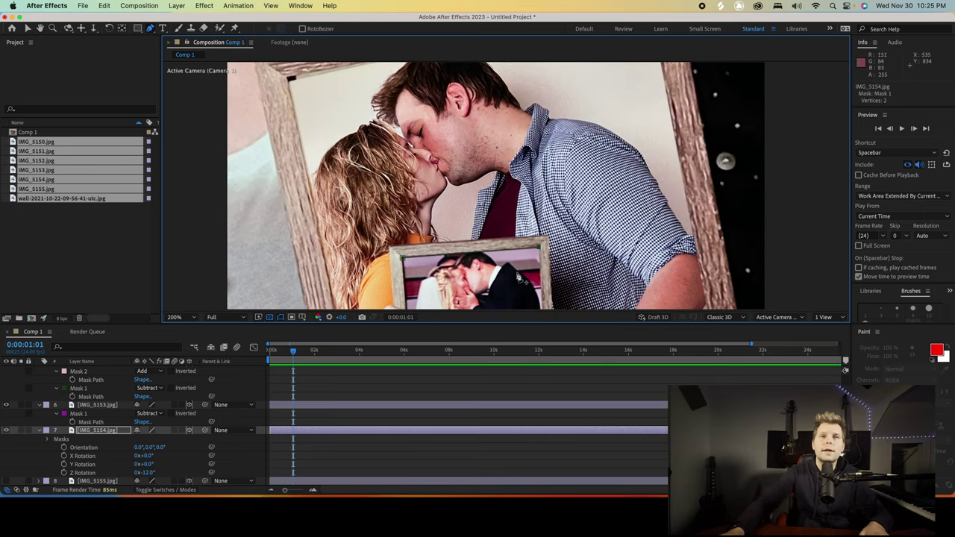
{"action": "left_click_drag", "start_coordinate": [595, 273], "coordinate": [586, 212]}
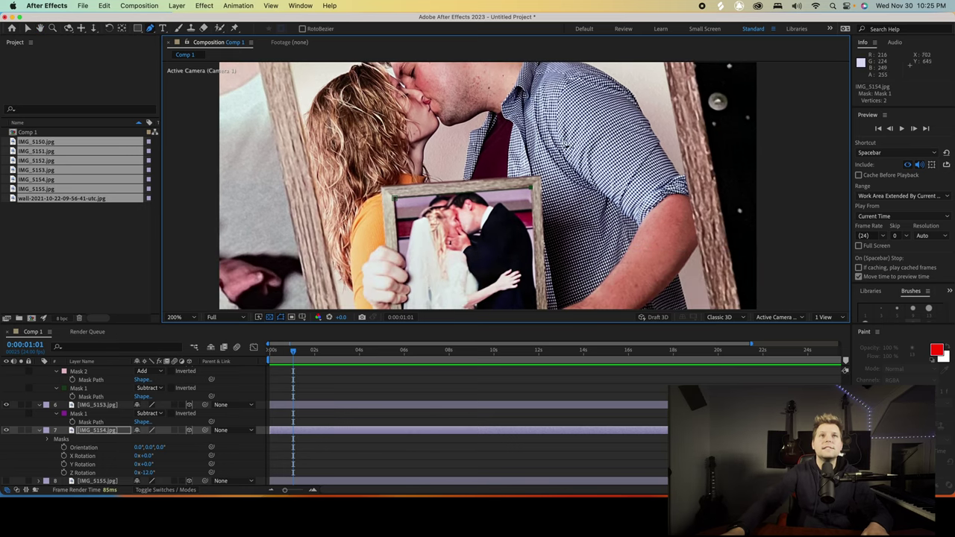
{"action": "left_click_drag", "start_coordinate": [573, 224], "coordinate": [571, 187]}
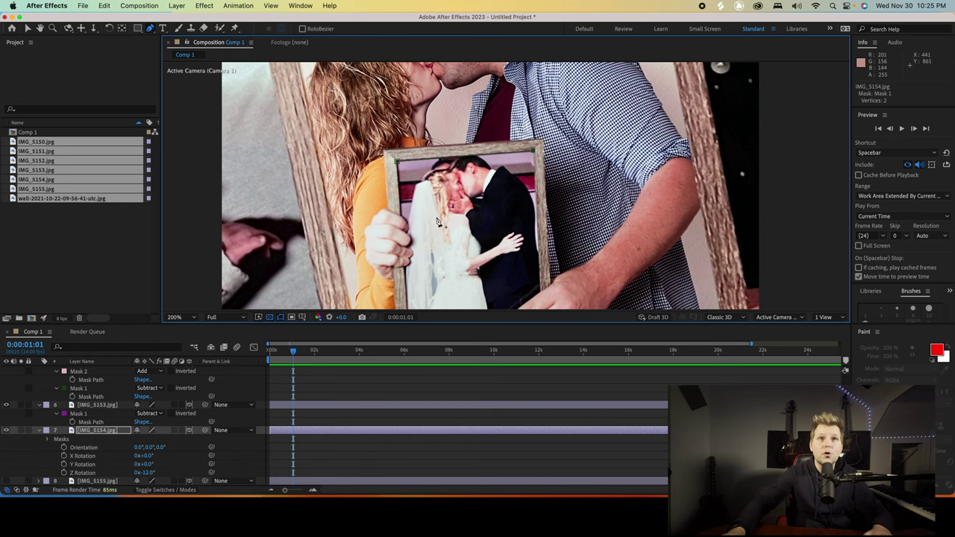
{"action": "left_click_drag", "start_coordinate": [557, 72], "coordinate": [577, 40]}
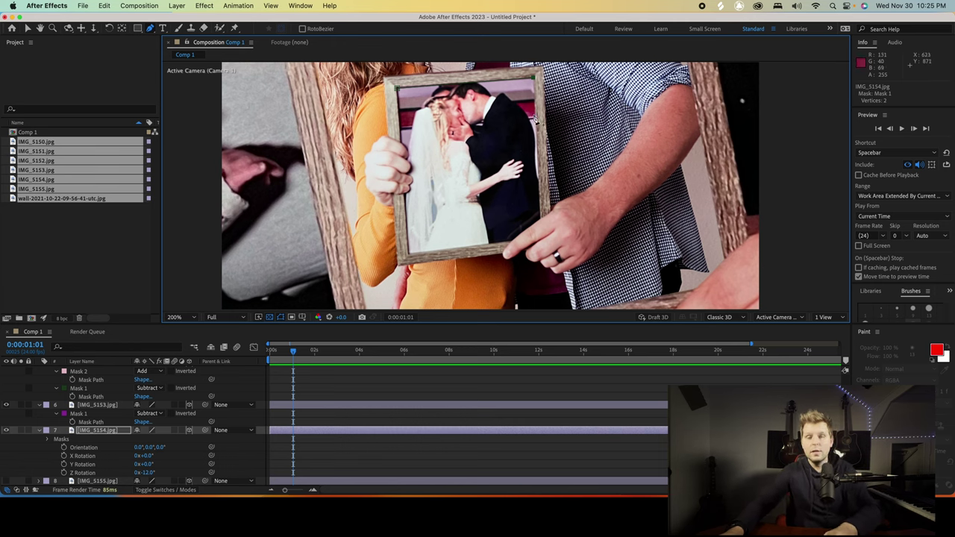
Extend the IMG_5154 mask down the frame's right inner edge, around the overlapping finger and along the lower edge to the lower-left corner.
{"action": "scroll", "coordinate": [543, 92], "scroll_direction": "up", "scroll_amount": 2}
{"action": "left_click_drag", "start_coordinate": [465, 264], "coordinate": [463, 121]}
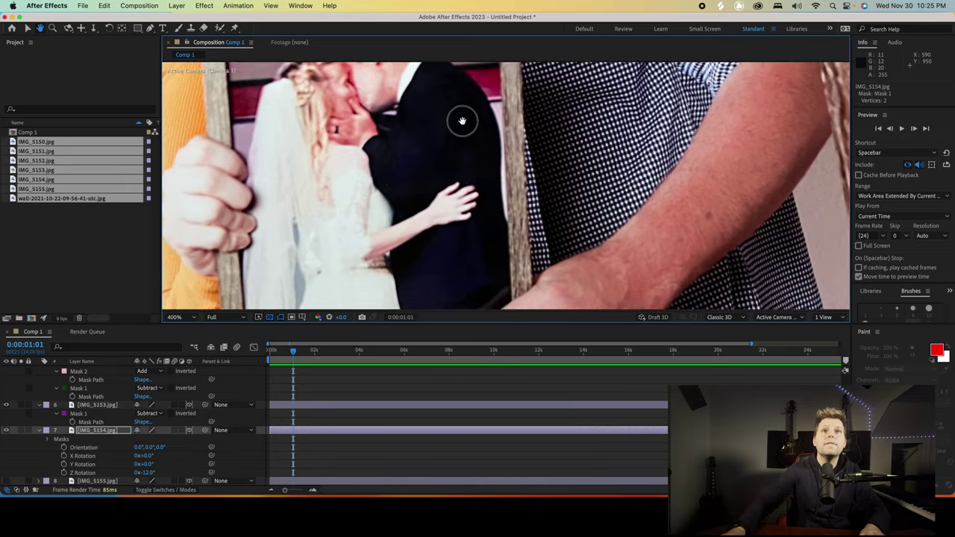
{"action": "key", "text": "g"}
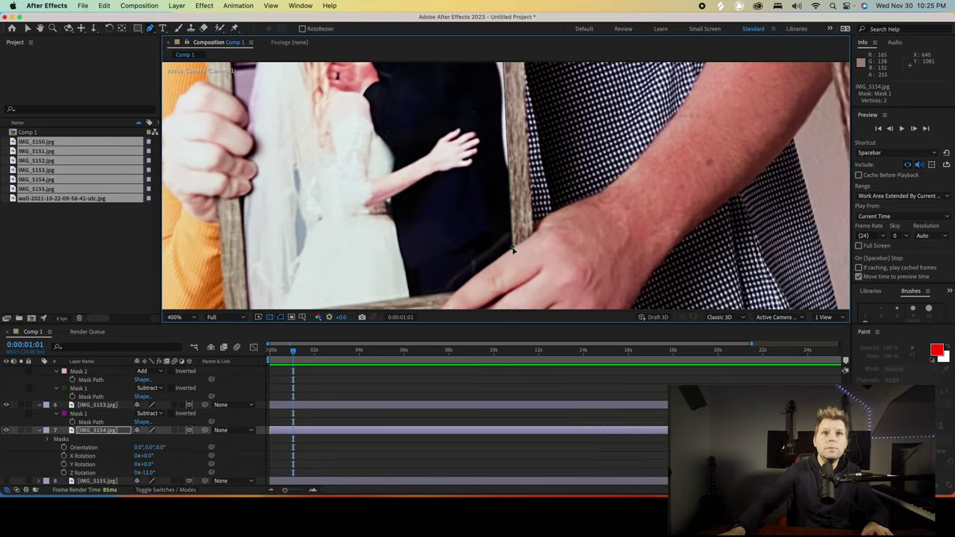
{"action": "left_click", "coordinate": [450, 291]}
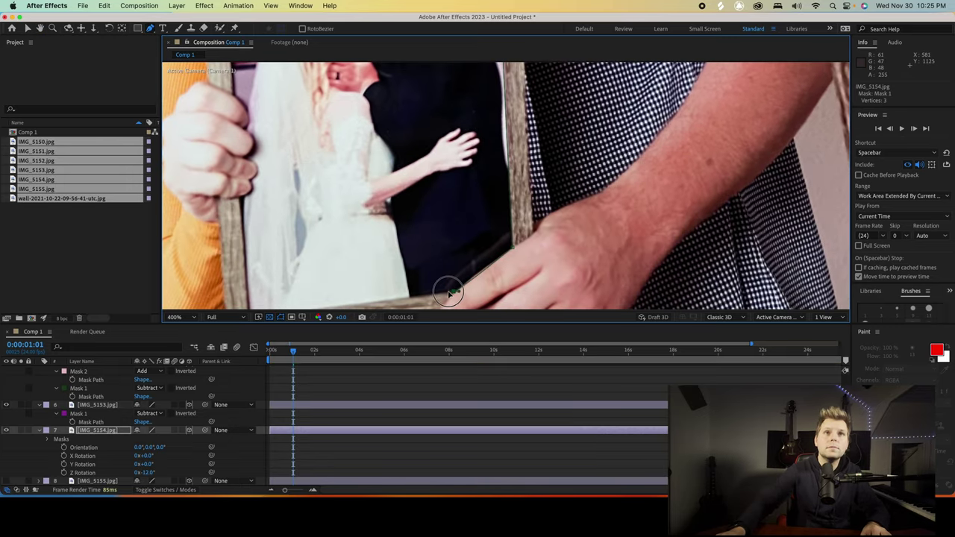
{"action": "left_click_drag", "start_coordinate": [388, 273], "coordinate": [450, 228]}
{"action": "left_click", "coordinate": [314, 278]}
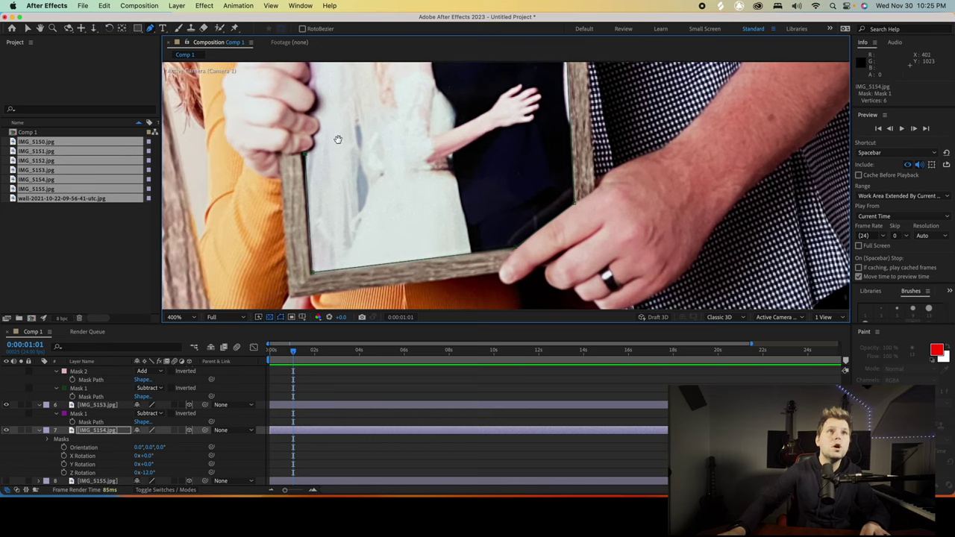
Move the camera closer to the hand on the frame's left side, to about 703.6, 1165.2, -19.9.
{"action": "scroll", "coordinate": [343, 156], "scroll_direction": "up", "scroll_amount": 2}
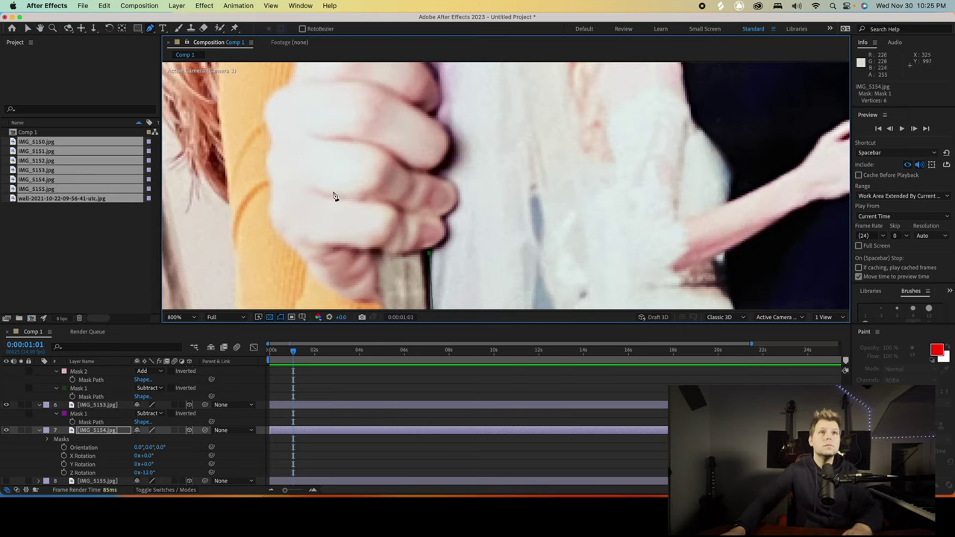
{"action": "scroll", "coordinate": [450, 223], "scroll_direction": "down", "scroll_amount": 2}
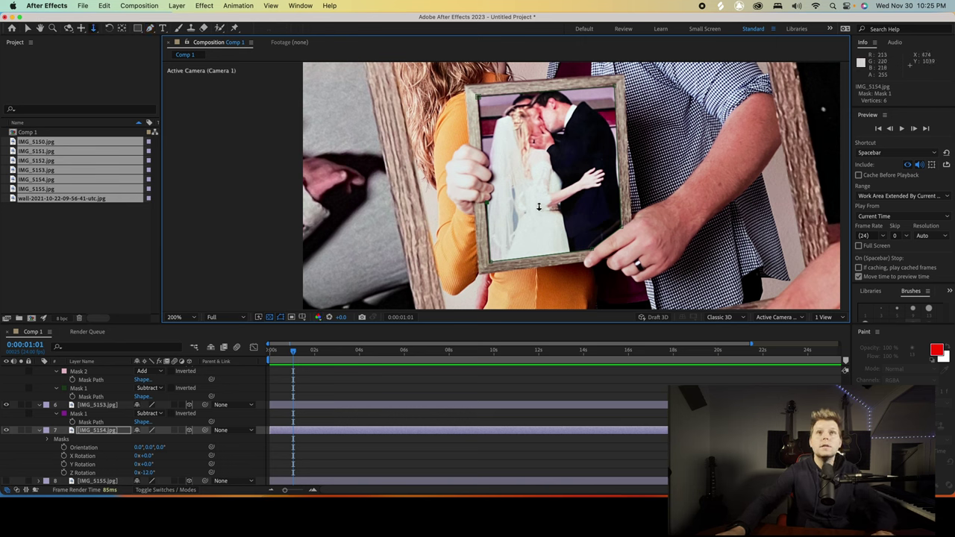
{"action": "left_click_drag", "start_coordinate": [498, 205], "coordinate": [507, 64]}
{"action": "left_click_drag", "start_coordinate": [490, 175], "coordinate": [497, 95]}
{"action": "left_click_drag", "start_coordinate": [504, 166], "coordinate": [506, 109]}
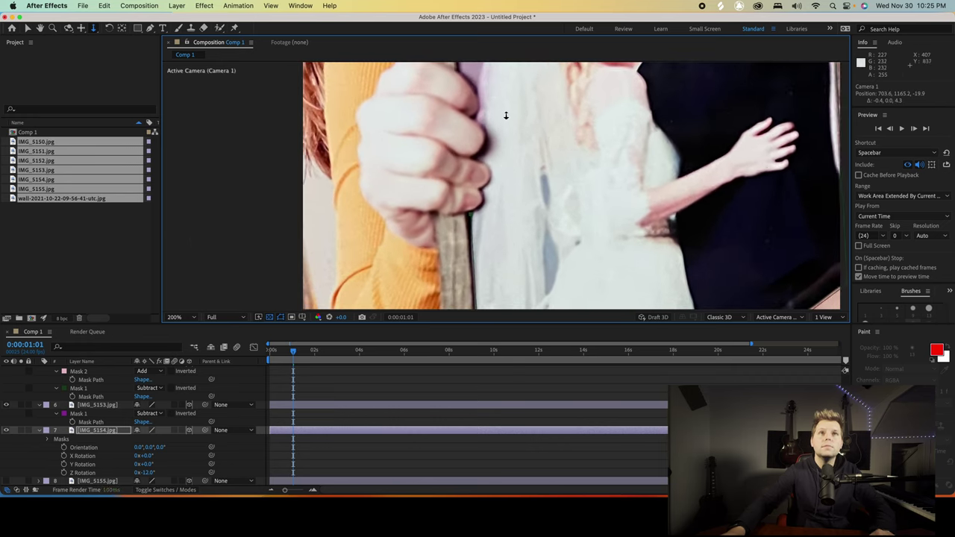
Continue the IMG_5154 mask from the frame's left inner edge around the tip of the hand's lowest finger.
{"action": "left_click", "coordinate": [150, 27]}
{"action": "left_click", "coordinate": [470, 218]}
{"action": "mouse_move", "coordinate": [470, 214]}
{"action": "left_mouse_down"}
{"action": "mouse_move", "coordinate": [484, 196]}
{"action": "mouse_move", "coordinate": [487, 213]}
{"action": "mouse_move", "coordinate": [489, 196]}
{"action": "mouse_move", "coordinate": [469, 218]}
{"action": "left_mouse_up"}
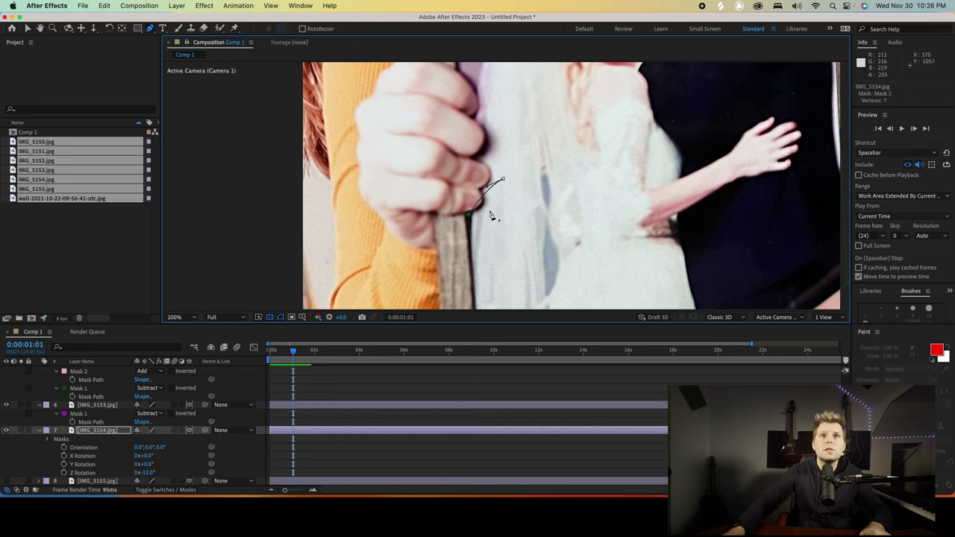
{"action": "left_click_drag", "start_coordinate": [502, 180], "coordinate": [503, 173]}
{"action": "left_click_drag", "start_coordinate": [512, 175], "coordinate": [480, 193]}
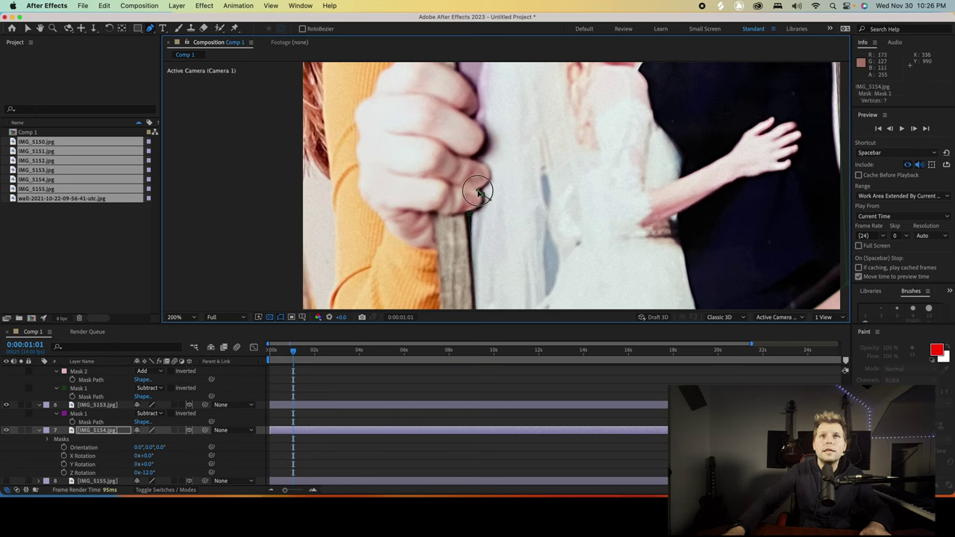
{"action": "mouse_move", "coordinate": [481, 194]}
{"action": "left_mouse_down"}
{"action": "mouse_move", "coordinate": [492, 174]}
{"action": "mouse_move", "coordinate": [507, 187]}
{"action": "mouse_move", "coordinate": [491, 171]}
{"action": "mouse_move", "coordinate": [498, 152]}
{"action": "mouse_move", "coordinate": [483, 195]}
{"action": "left_mouse_up"}
Extend the IMG_5154 mask around the second finger from the bottom, ending in the crease above it.
{"action": "key", "text": "period"}
{"action": "key", "text": "space"}
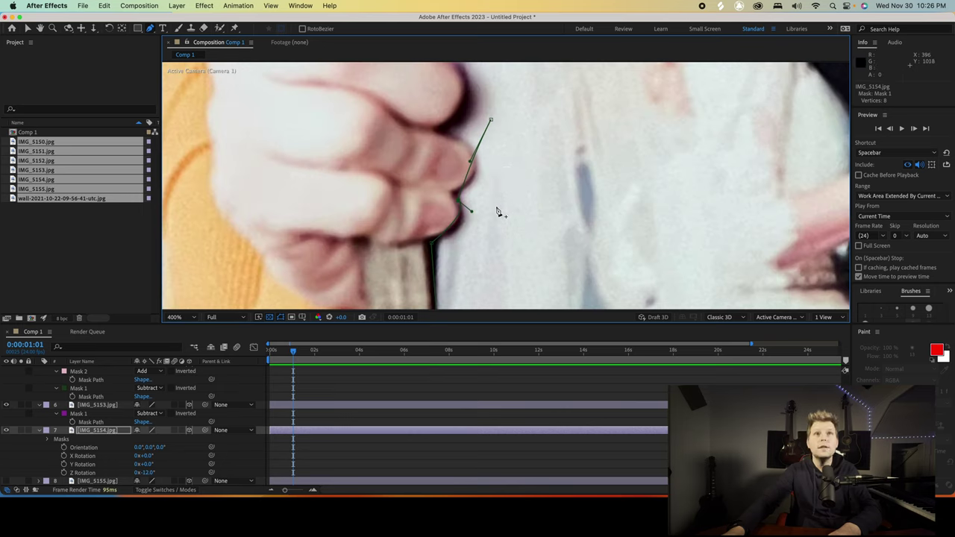
{"action": "left_click_drag", "start_coordinate": [505, 183], "coordinate": [507, 203]}
{"action": "key", "text": "g"}
{"action": "left_click_drag", "start_coordinate": [491, 146], "coordinate": [487, 177]}
{"action": "left_click_drag", "start_coordinate": [506, 136], "coordinate": [438, 155]}
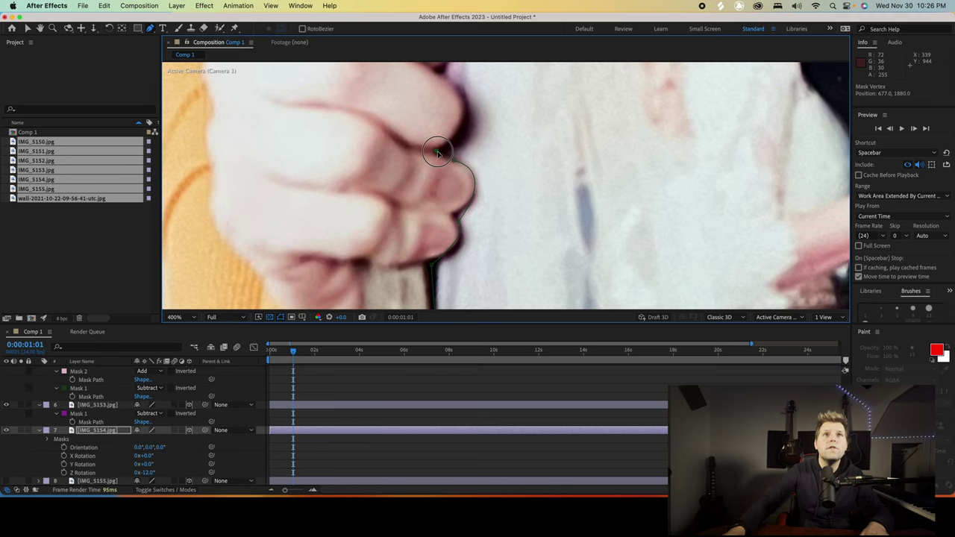
Curve the IMG_5154 mask around the third finger from the bottom, adjusting its vertices to follow the fingertip.
{"action": "key", "text": "space"}
{"action": "left_click_drag", "start_coordinate": [501, 144], "coordinate": [496, 256]}
{"action": "key", "text": "g"}
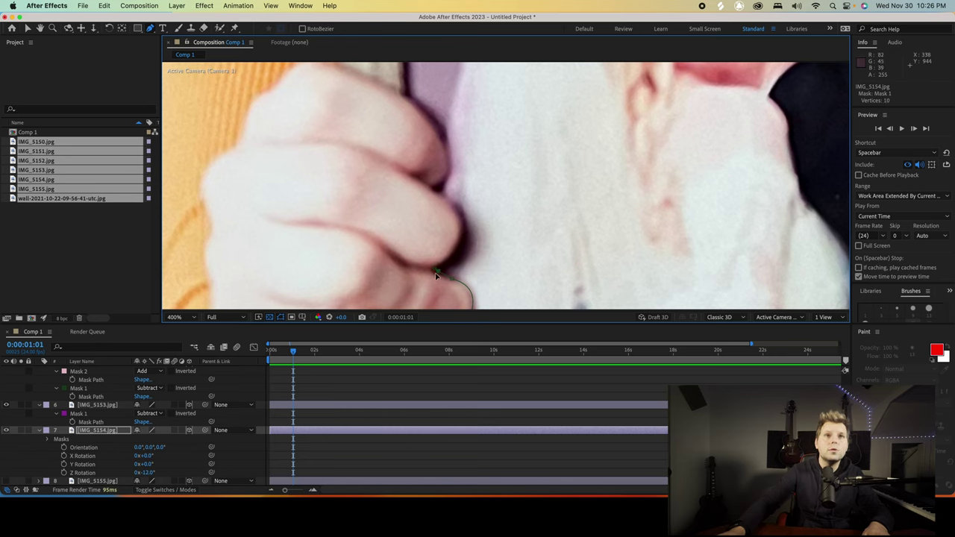
{"action": "left_click_drag", "start_coordinate": [439, 273], "coordinate": [468, 223]}
{"action": "left_click_drag", "start_coordinate": [454, 265], "coordinate": [435, 272]}
{"action": "left_click_drag", "start_coordinate": [468, 224], "coordinate": [456, 253]}
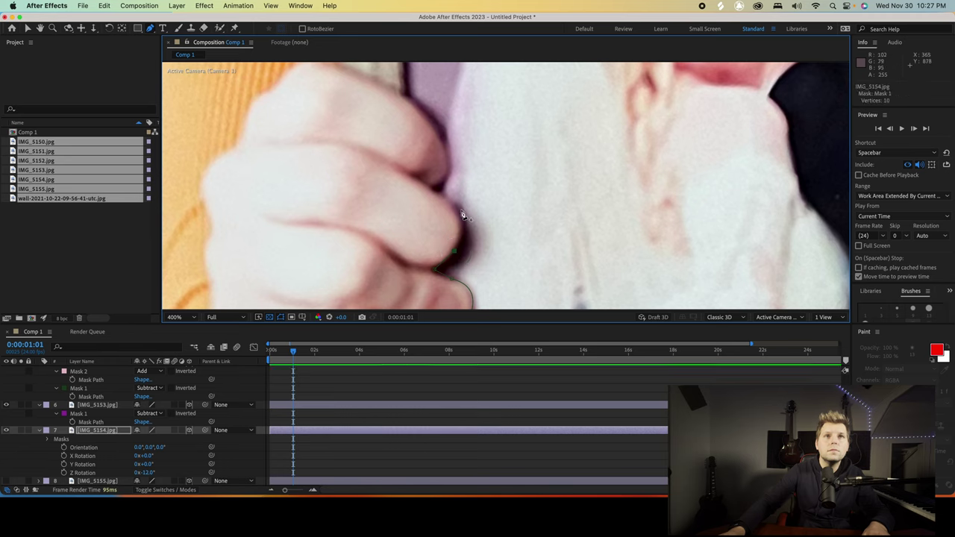
{"action": "left_click_drag", "start_coordinate": [456, 253], "coordinate": [459, 202]}
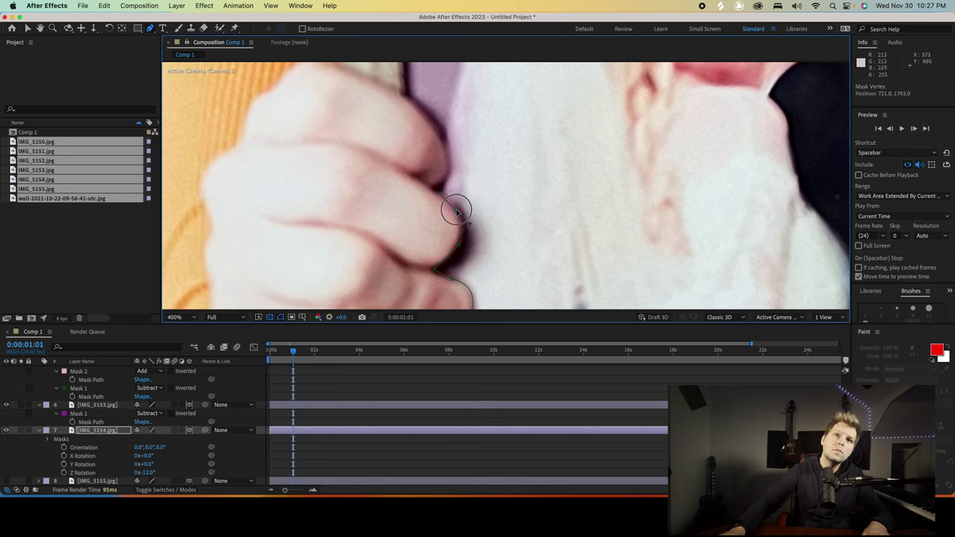
{"action": "left_click_drag", "start_coordinate": [457, 211], "coordinate": [458, 208]}
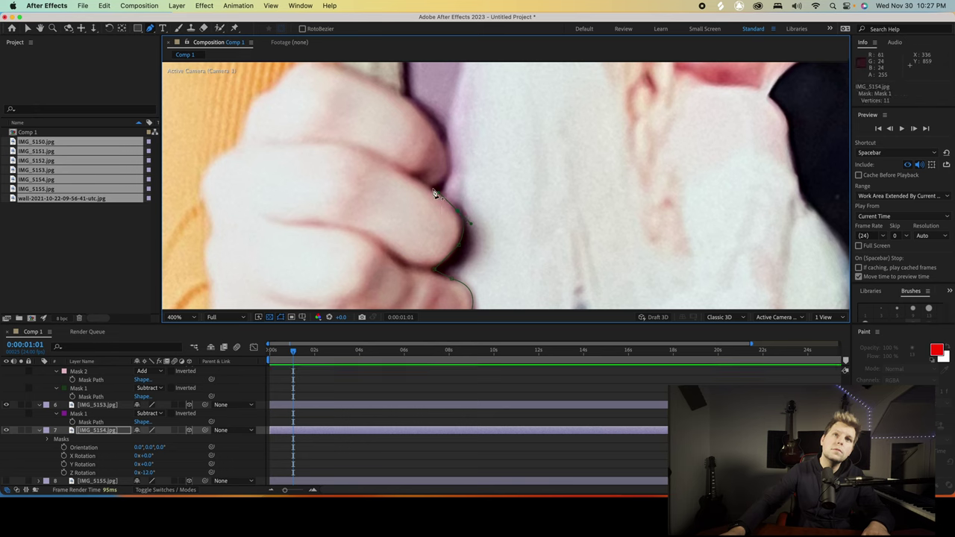
Trace the IMG_5154 mask around the hand's top finger up to the frame's left inner edge, repositioning the vertices to fit.
{"action": "left_click_drag", "start_coordinate": [458, 213], "coordinate": [452, 168]}
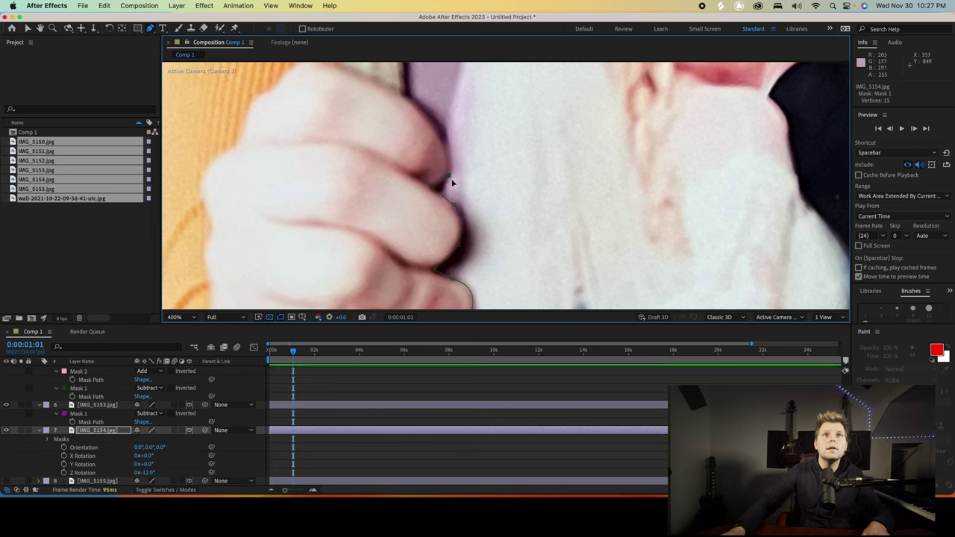
{"action": "left_click_drag", "start_coordinate": [450, 177], "coordinate": [444, 114]}
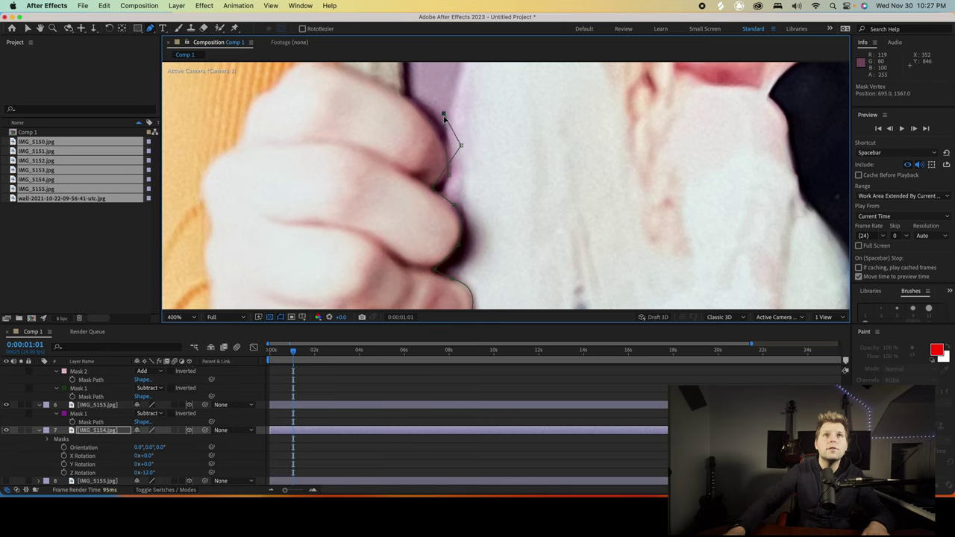
{"action": "left_click_drag", "start_coordinate": [449, 153], "coordinate": [427, 91]}
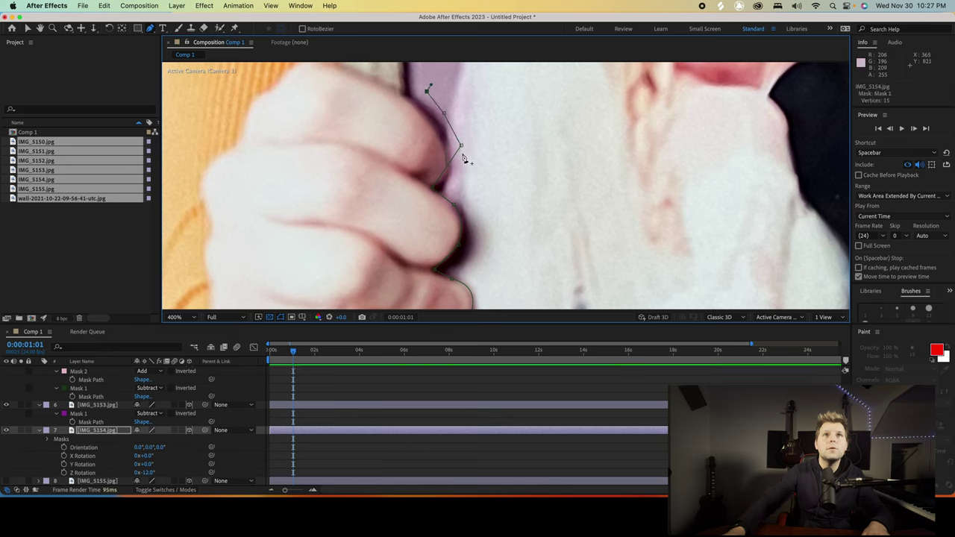
{"action": "left_click_drag", "start_coordinate": [460, 147], "coordinate": [449, 175]}
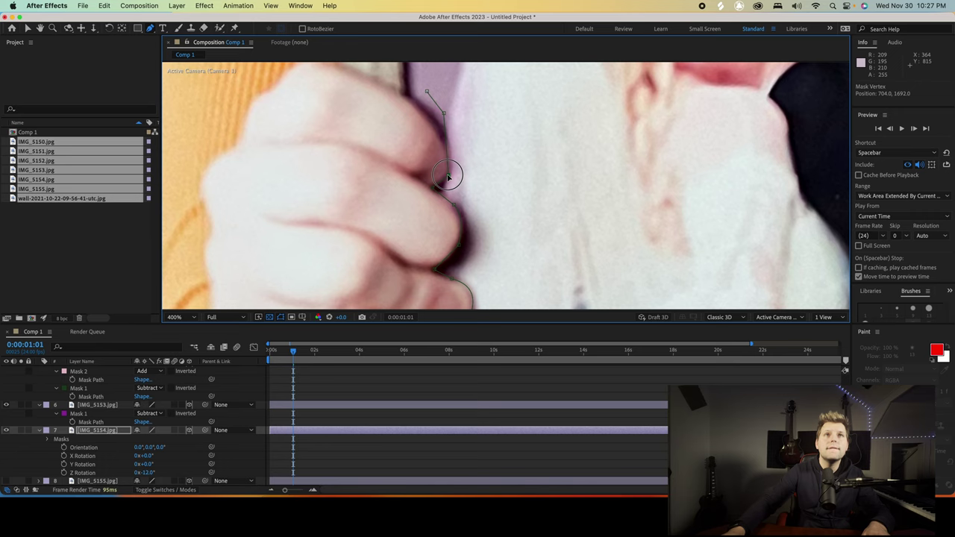
{"action": "left_click_drag", "start_coordinate": [444, 115], "coordinate": [455, 157]}
{"action": "left_click_drag", "start_coordinate": [428, 92], "coordinate": [415, 186]}
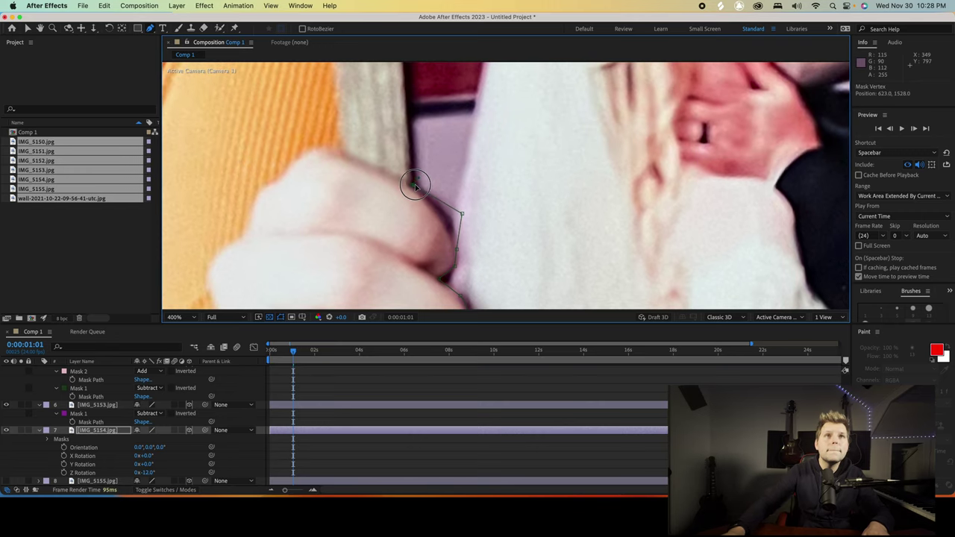
{"action": "left_click_drag", "start_coordinate": [460, 214], "coordinate": [449, 222]}
Reveal the mask properties of the IMG_5154 layer and expand its Mask 1.
{"action": "key", "text": "space"}
{"action": "left_click_drag", "start_coordinate": [453, 155], "coordinate": [469, 326]}
{"action": "left_click_drag", "start_coordinate": [447, 116], "coordinate": [465, 271]}
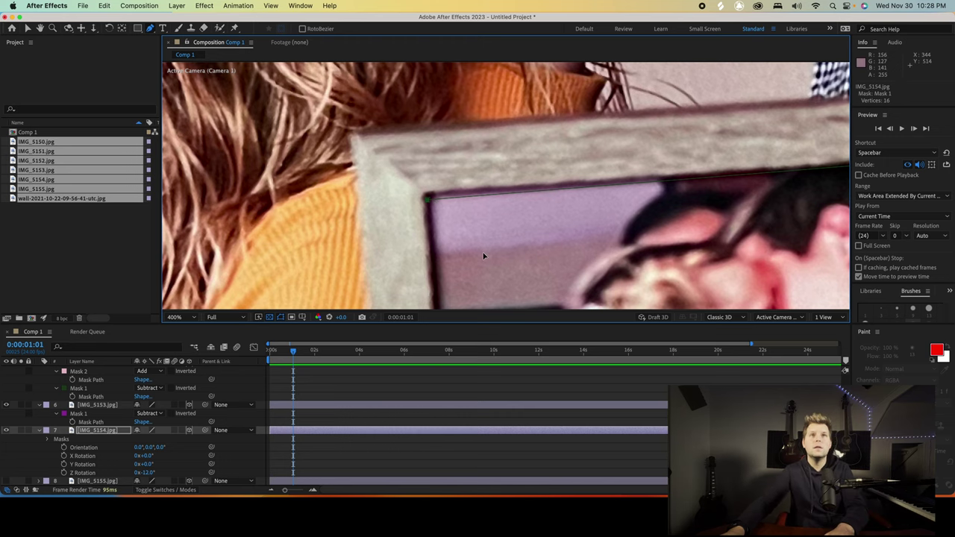
{"action": "key", "text": "comma"}
{"action": "left_click_drag", "start_coordinate": [523, 269], "coordinate": [497, 122]}
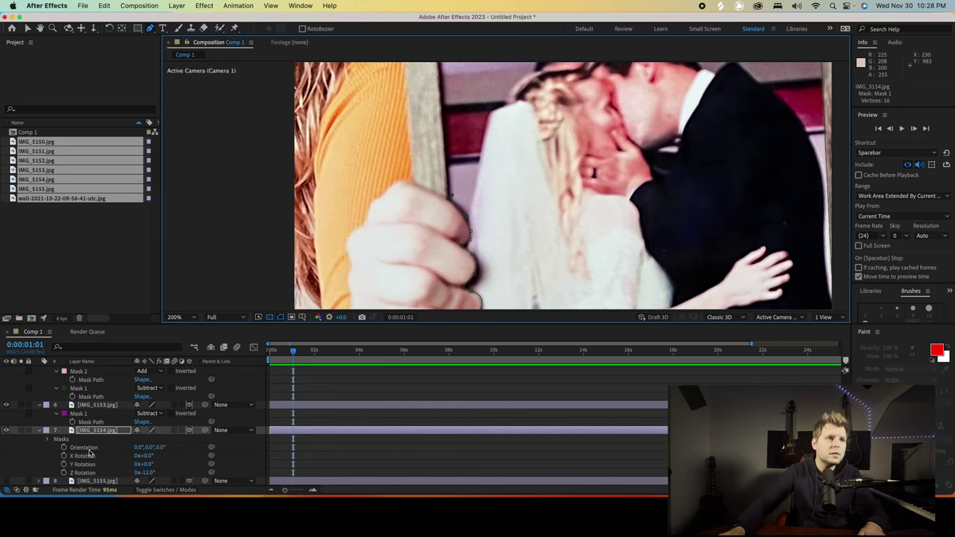
{"action": "scroll", "coordinate": [109, 458], "scroll_direction": "down", "scroll_amount": 1}
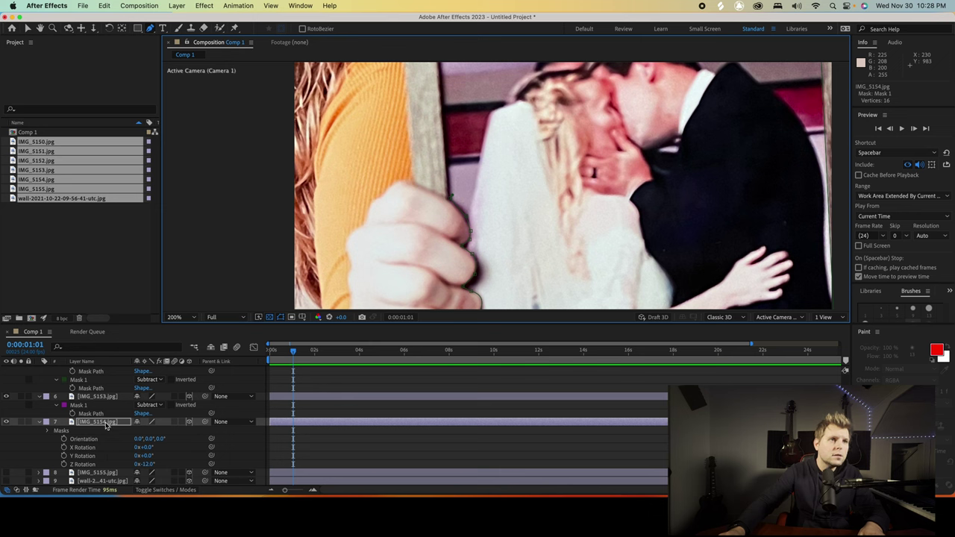
{"action": "left_click", "coordinate": [106, 423]}
{"action": "key", "text": "m"}
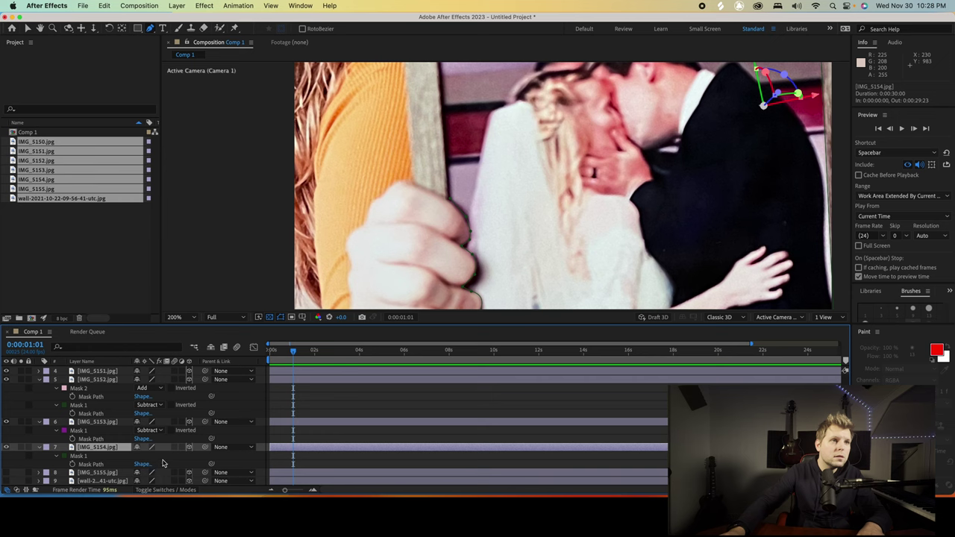
{"action": "left_click", "coordinate": [83, 457]}
{"action": "left_click", "coordinate": [57, 456]}
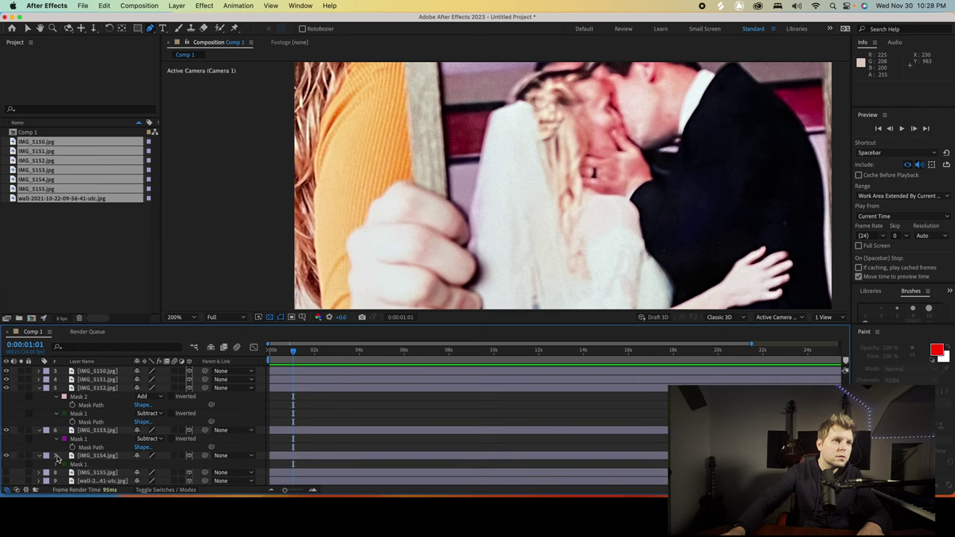
{"action": "left_click", "coordinate": [57, 464]}
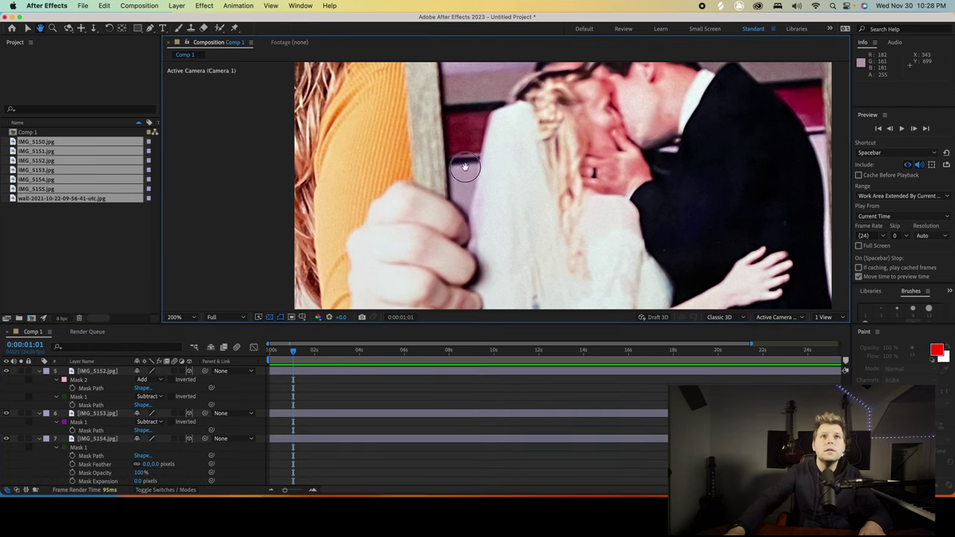
{"action": "left_click", "coordinate": [84, 431]}
{"action": "left_click_drag", "start_coordinate": [544, 259], "coordinate": [529, 97]}
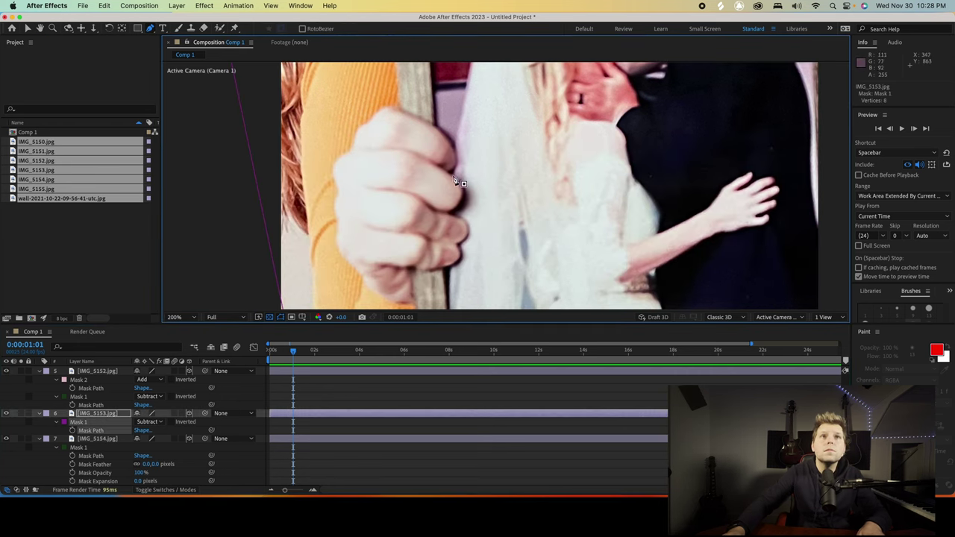
{"action": "left_click", "coordinate": [499, 206]}
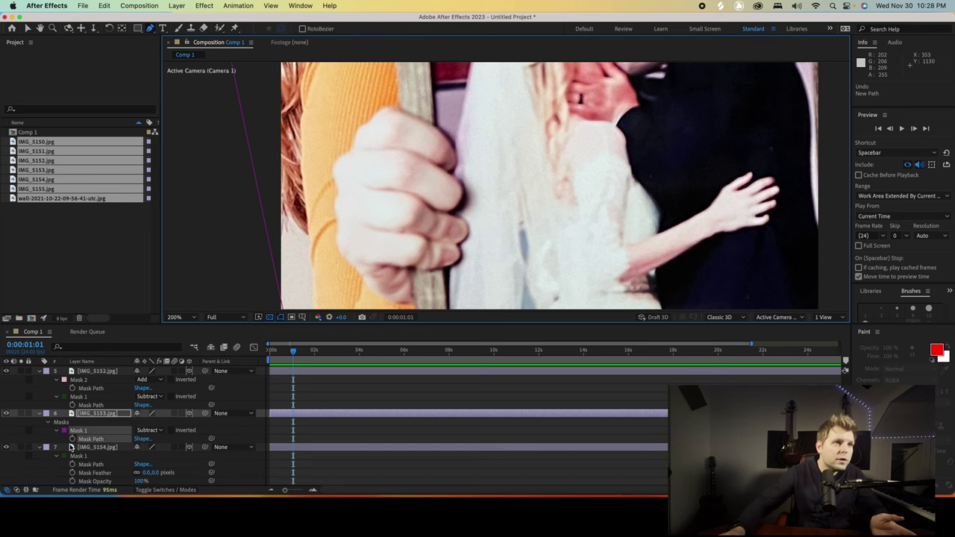
Reselect IMG_5154's Mask 1 and close its path at the frame's upper-left inner corner.
{"action": "left_click", "coordinate": [77, 449]}
{"action": "key", "text": "h"}
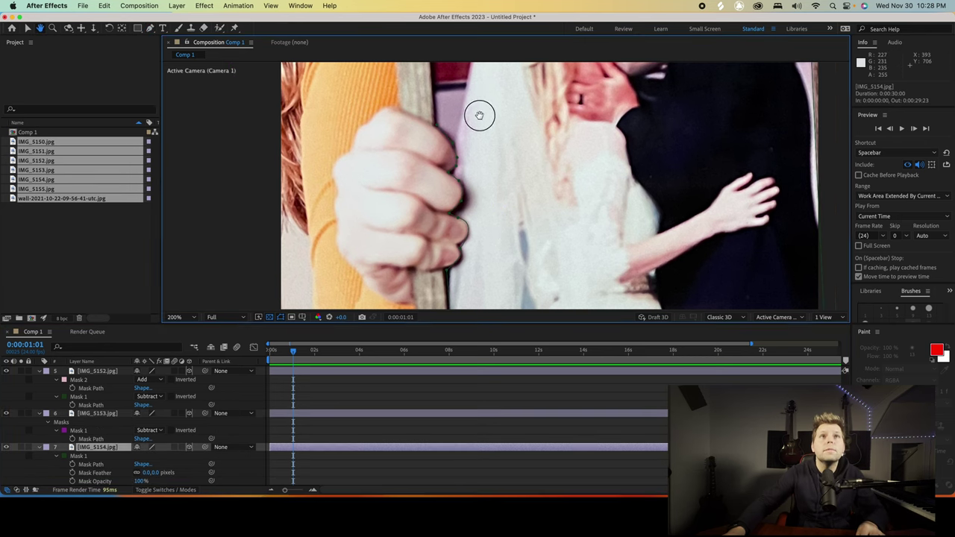
{"action": "left_click_drag", "start_coordinate": [478, 96], "coordinate": [493, 224]}
{"action": "key", "text": "g"}
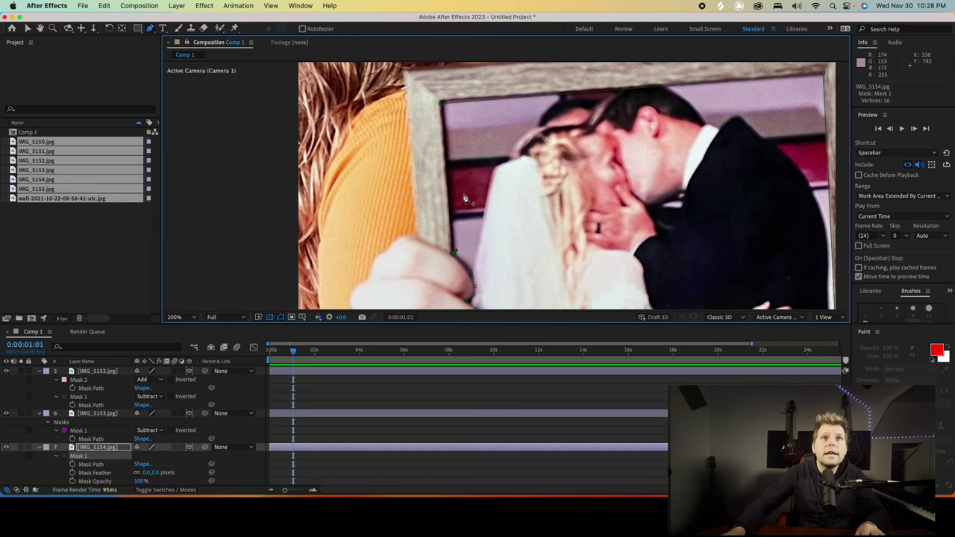
{"action": "left_click", "coordinate": [442, 104]}
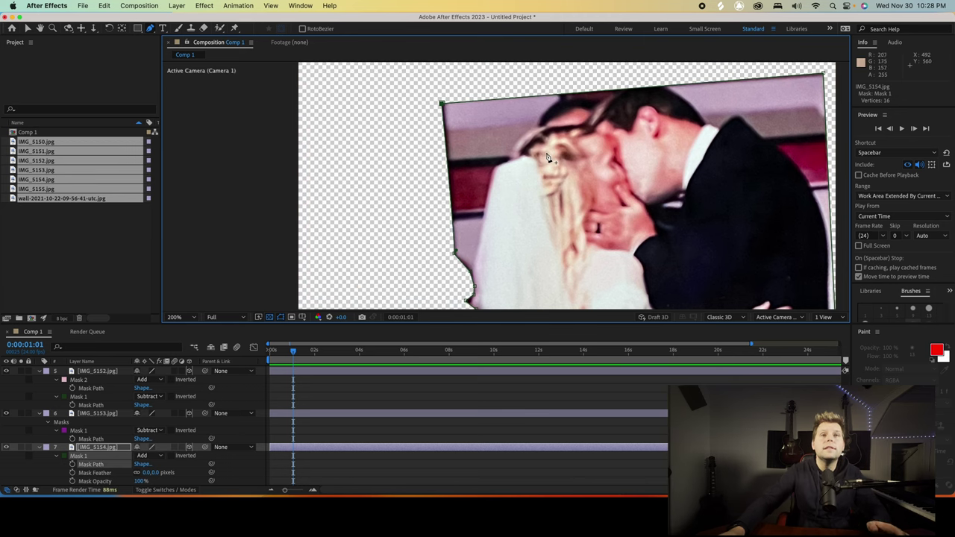
Set the mode of IMG_5154's Mask 1 to Subtract to cut out the frame opening.
{"action": "left_click_drag", "start_coordinate": [590, 221], "coordinate": [522, 143]}
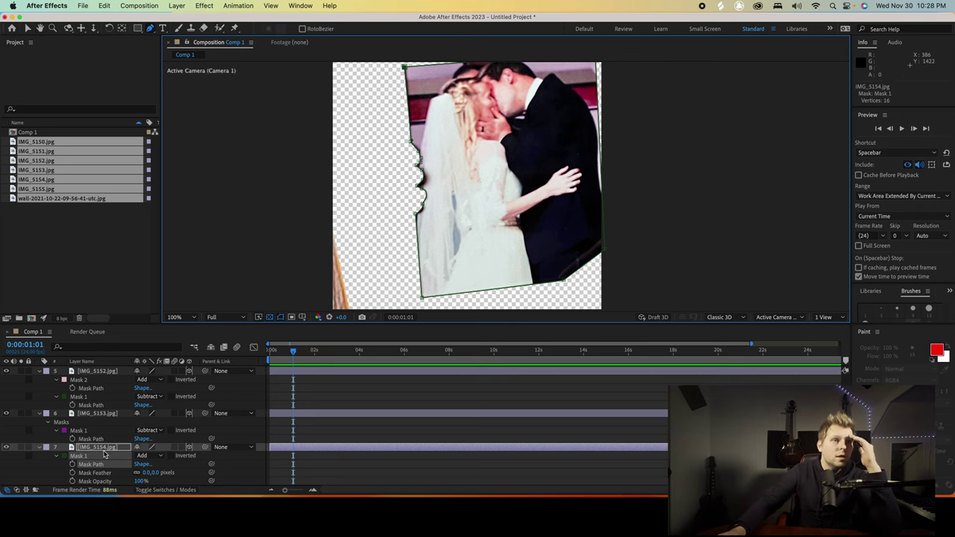
{"action": "left_click", "coordinate": [146, 455]}
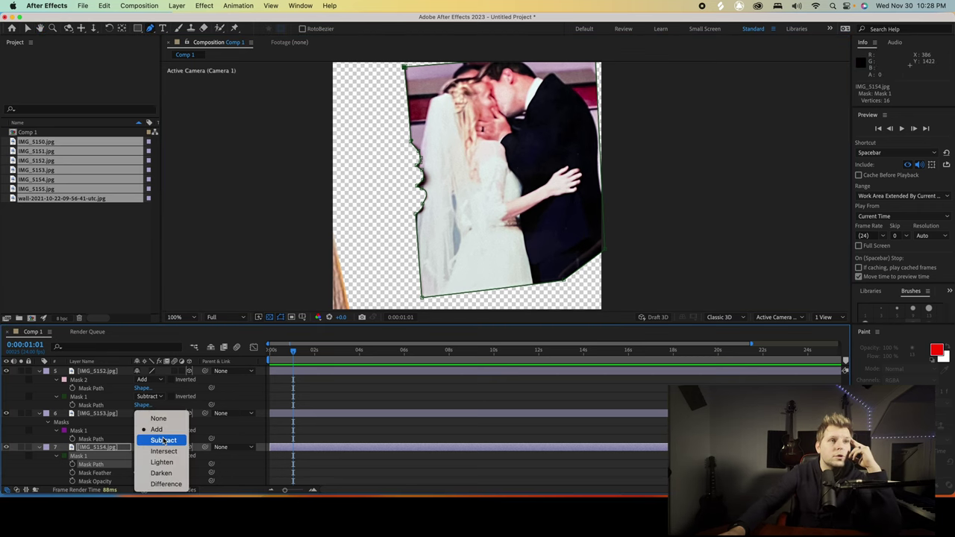
{"action": "left_click", "coordinate": [164, 440]}
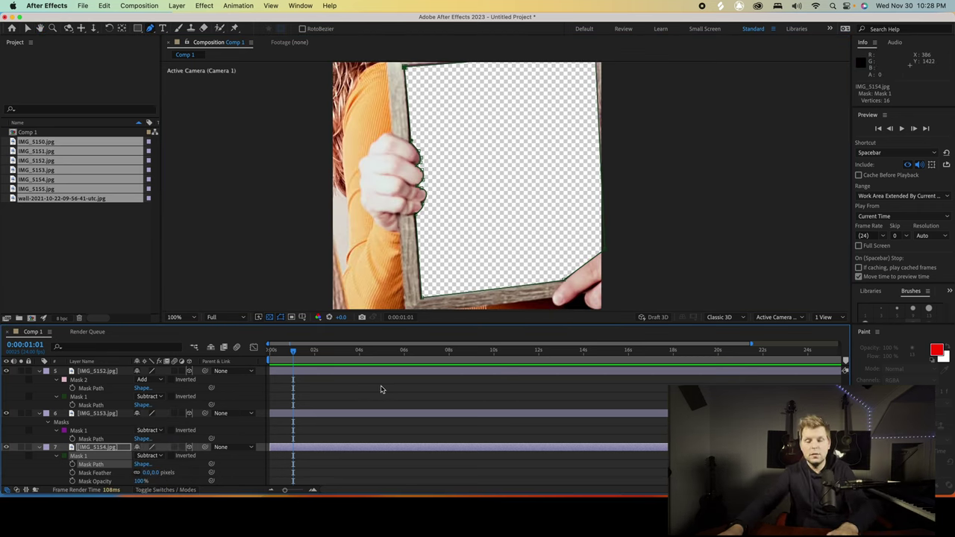
Turn on the visibility of the IMG_5155 layer behind the cut-out frame.
{"action": "scroll", "coordinate": [565, 290], "scroll_direction": "down", "scroll_amount": 2}
{"action": "left_click_drag", "start_coordinate": [568, 267], "coordinate": [524, 167]}
{"action": "key", "text": "g"}
{"action": "scroll", "coordinate": [28, 471], "scroll_direction": "down", "scroll_amount": 2}
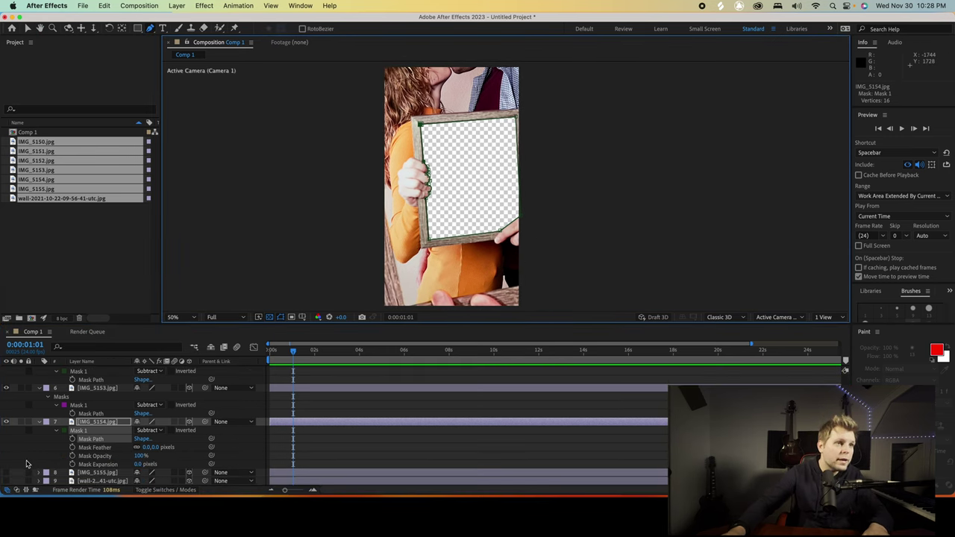
{"action": "left_click_drag", "start_coordinate": [7, 473], "coordinate": [6, 481]}
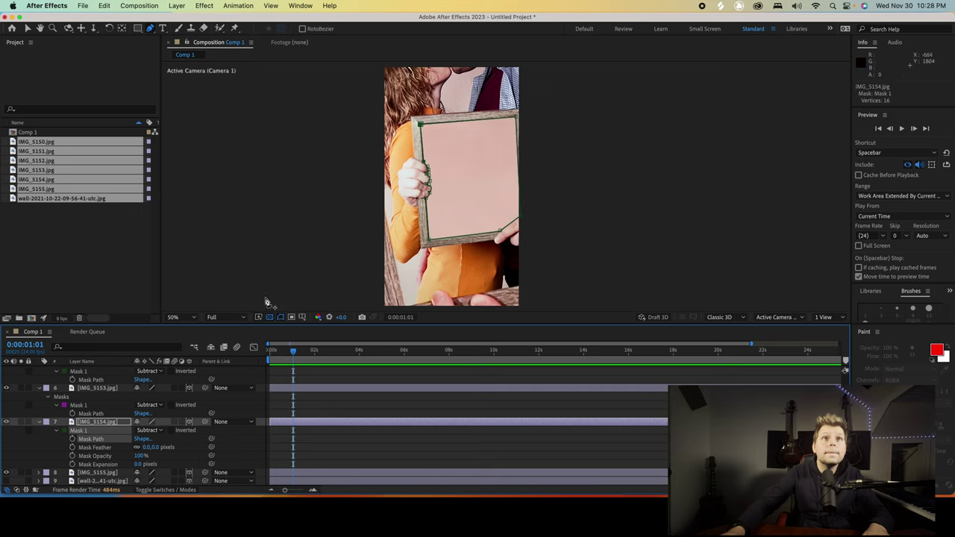
Select the IMG_5155 layer and locate its full outline around the composition.
{"action": "key", "text": "comma"}
{"action": "key", "text": "comma"}
{"action": "key", "text": "comma"}
{"action": "key", "text": "comma"}
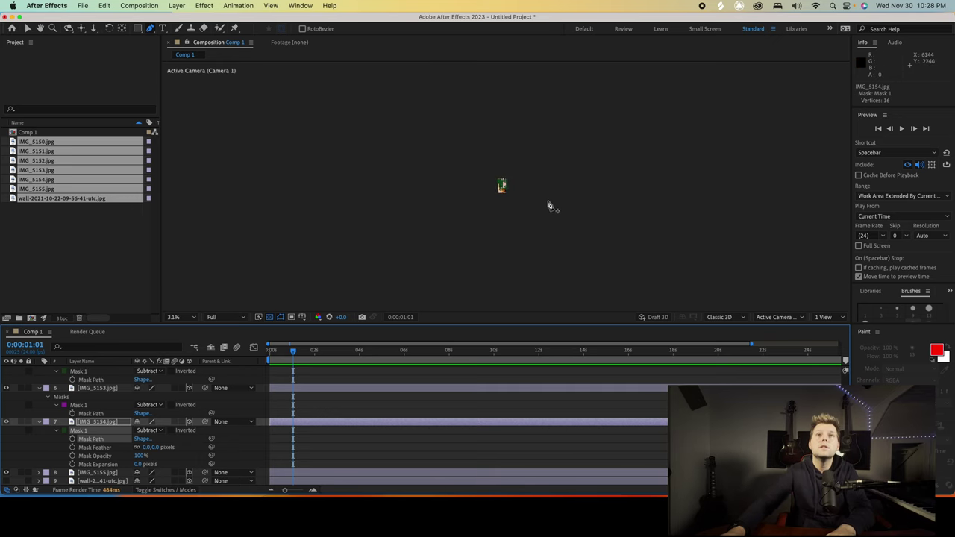
{"action": "left_click", "coordinate": [292, 474]}
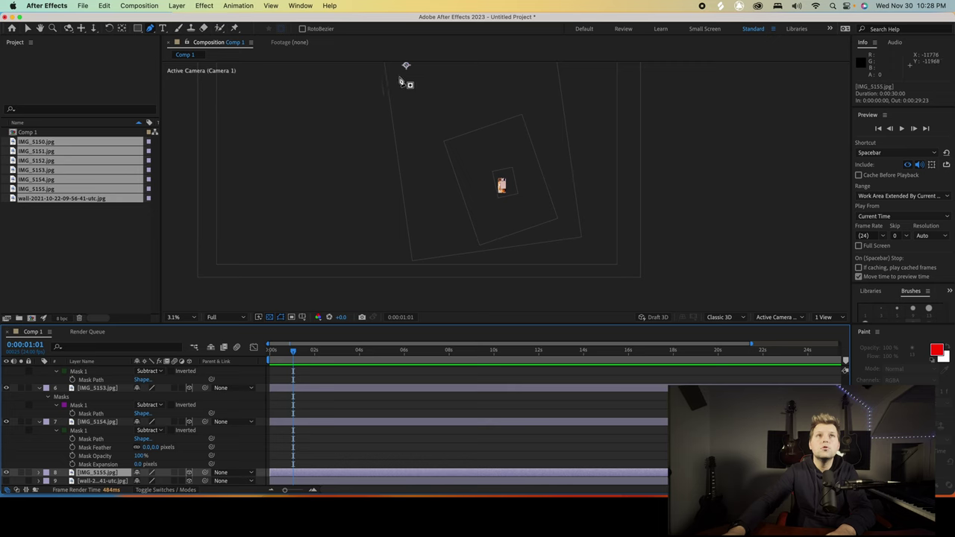
{"action": "key", "text": "v"}
{"action": "left_click_drag", "start_coordinate": [407, 68], "coordinate": [428, 92]}
{"action": "key", "text": "super+z"}
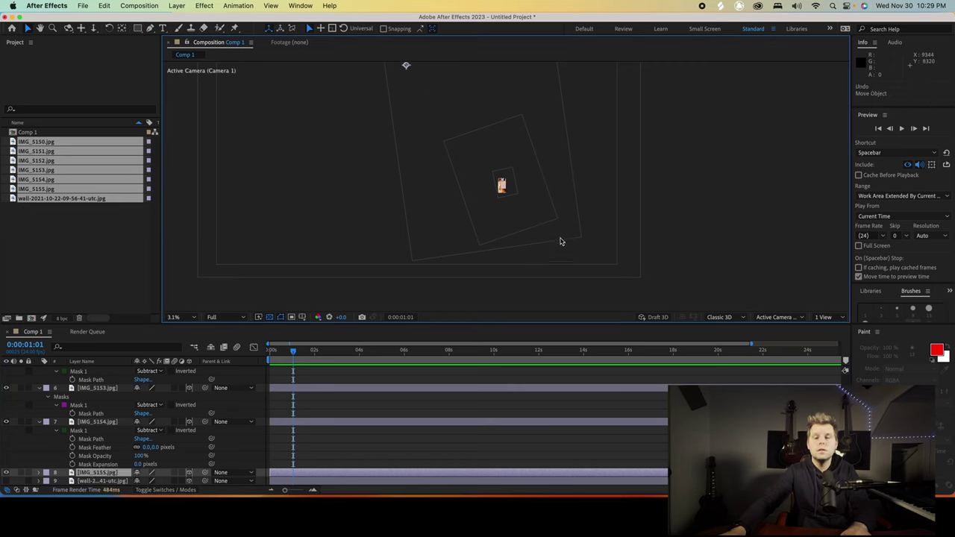
Scale the IMG_5155 layer down to 7%.
{"action": "key", "text": "space"}
{"action": "left_click_drag", "start_coordinate": [557, 115], "coordinate": [603, 313]}
{"action": "key", "text": "space"}
{"action": "left_click_drag", "start_coordinate": [421, 117], "coordinate": [421, 117]}
{"action": "key", "text": "period"}
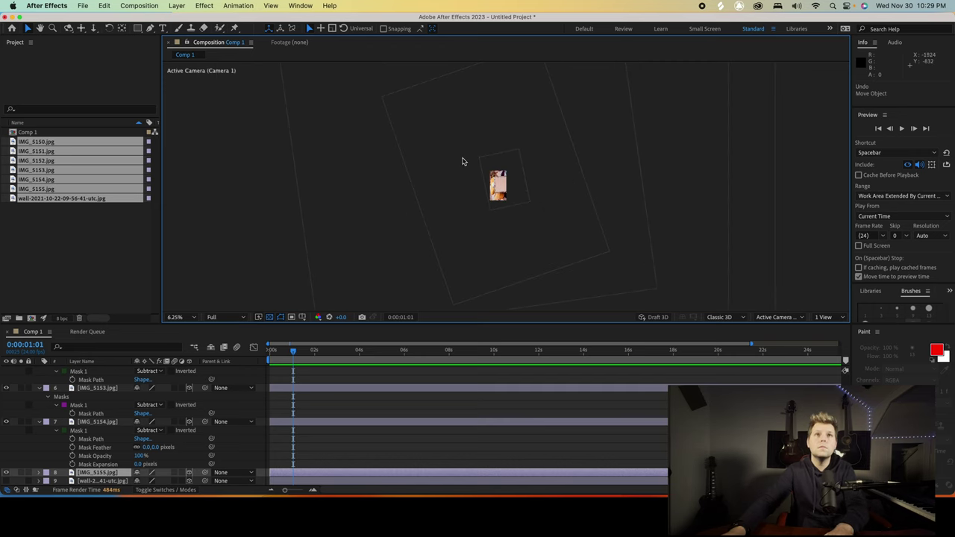
{"action": "key", "text": "comma"}
{"action": "left_click", "coordinate": [299, 475]}
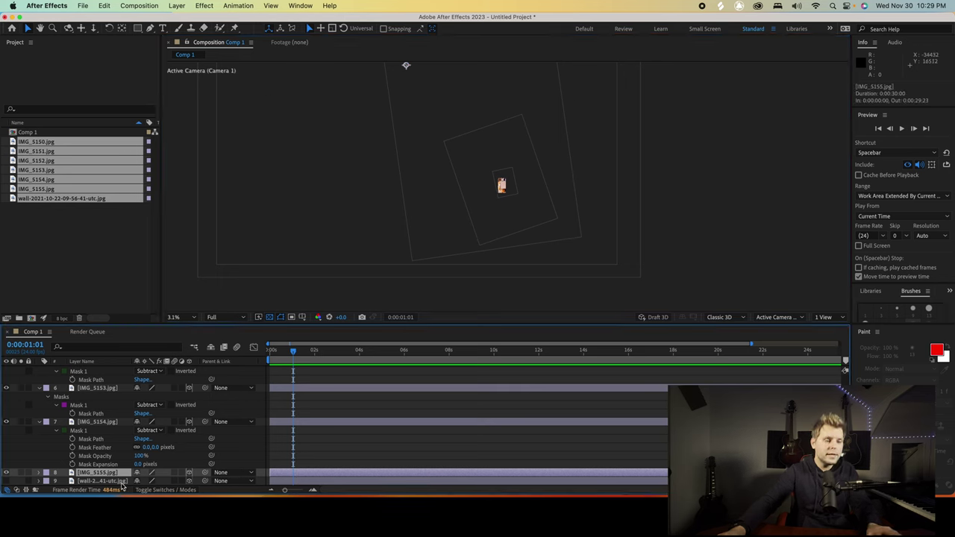
{"action": "key", "text": "s"}
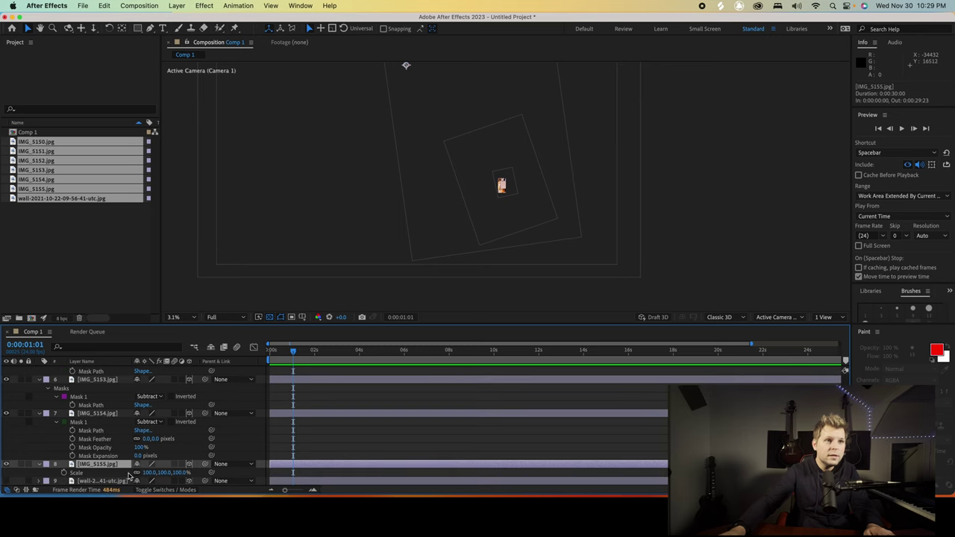
{"action": "left_click_drag", "start_coordinate": [178, 473], "coordinate": [123, 464]}
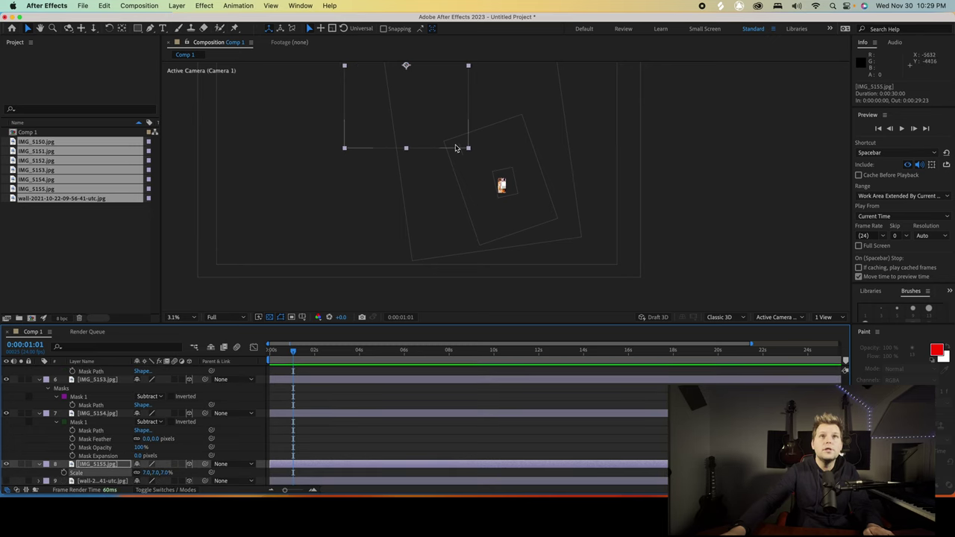
Shrink the IMG_5155 layer to 0.5% and place it behind the innermost frame opening at about 705.8, 1164.9.
{"action": "left_click_drag", "start_coordinate": [469, 150], "coordinate": [516, 214]}
{"action": "scroll", "coordinate": [515, 213], "scroll_direction": "up", "scroll_amount": 2}
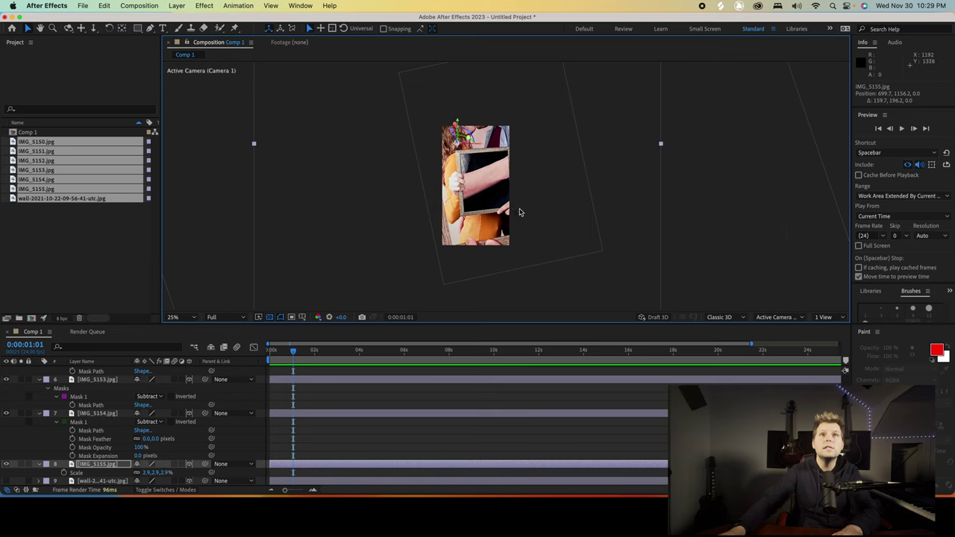
{"action": "left_click_drag", "start_coordinate": [584, 302], "coordinate": [523, 220]}
{"action": "mouse_move", "coordinate": [509, 192]}
{"action": "left_mouse_down"}
{"action": "mouse_move", "coordinate": [493, 179]}
{"action": "mouse_move", "coordinate": [513, 206]}
{"action": "left_mouse_up"}
{"action": "key", "text": "period"}
{"action": "key", "text": "period"}
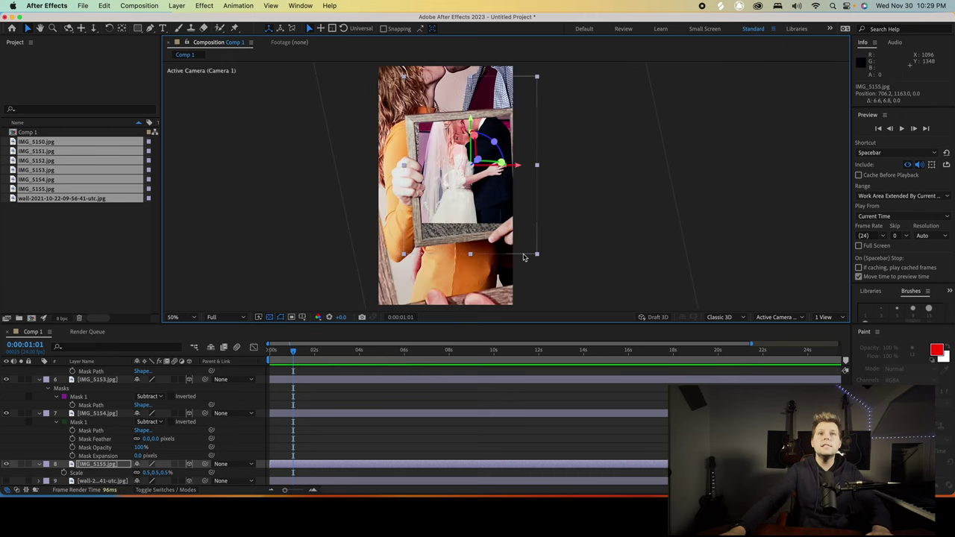
{"action": "left_click", "coordinate": [538, 257]}
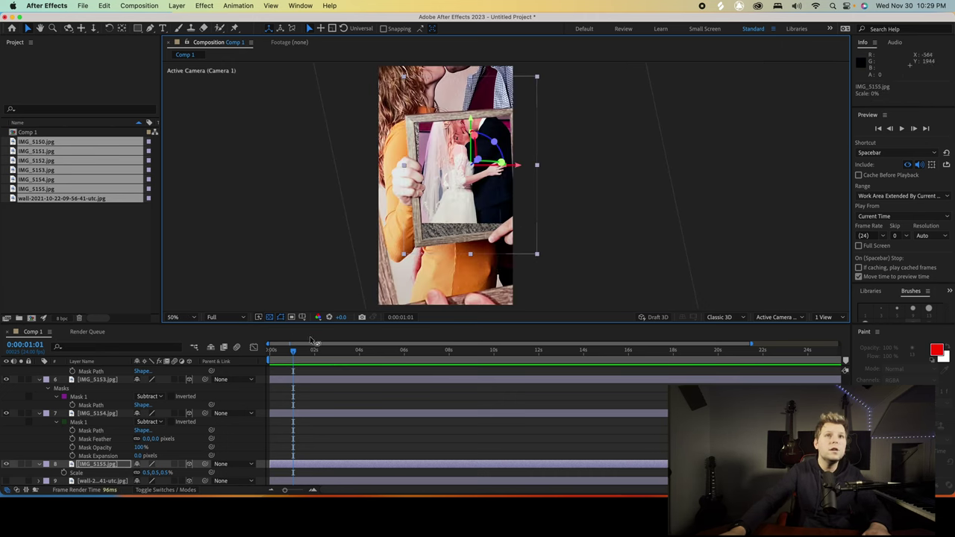
{"action": "left_click_drag", "start_coordinate": [448, 202], "coordinate": [440, 205]}
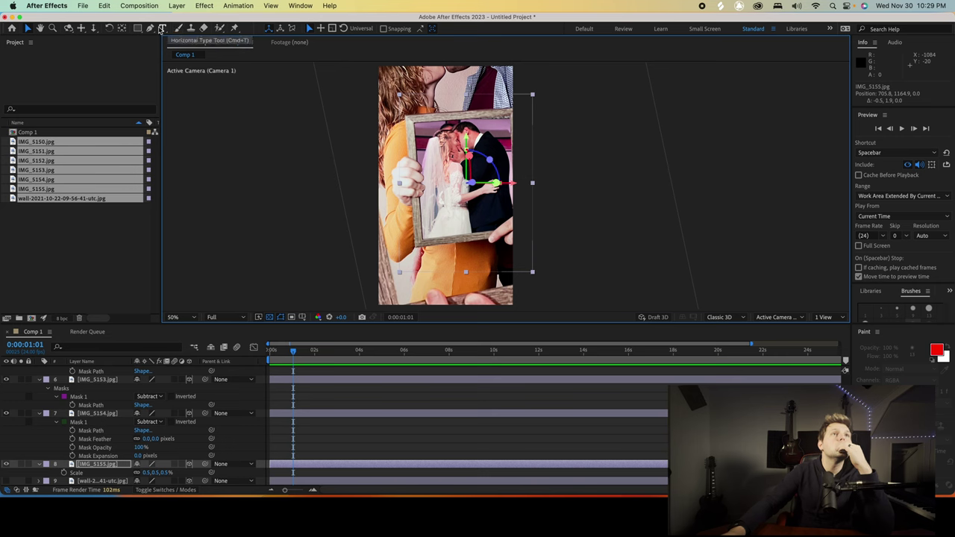
Rotate the IMG_5155 layer -5° around Z and nudge it to about 706.2, 1164.8 inside the frame.
{"action": "key", "text": "r"}
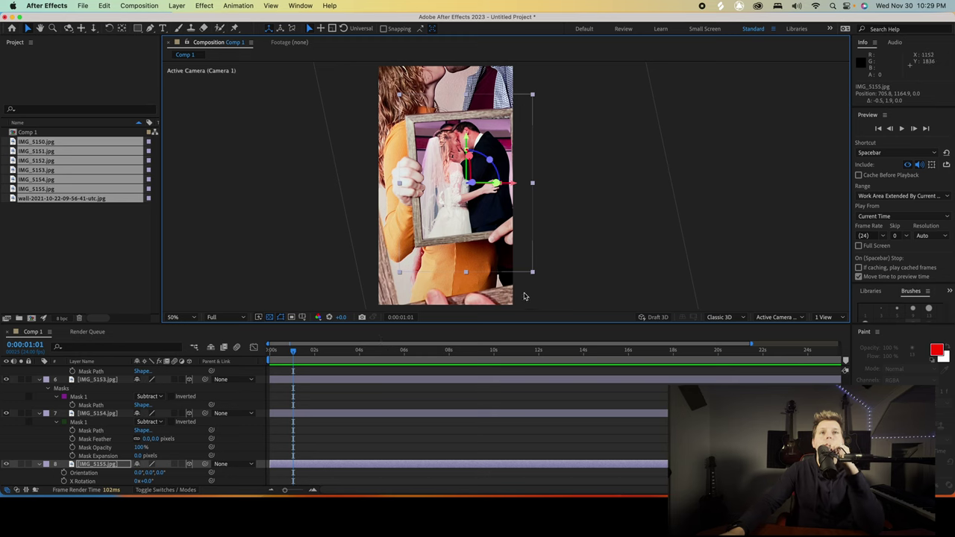
{"action": "scroll", "coordinate": [167, 468], "scroll_direction": "down", "scroll_amount": 2}
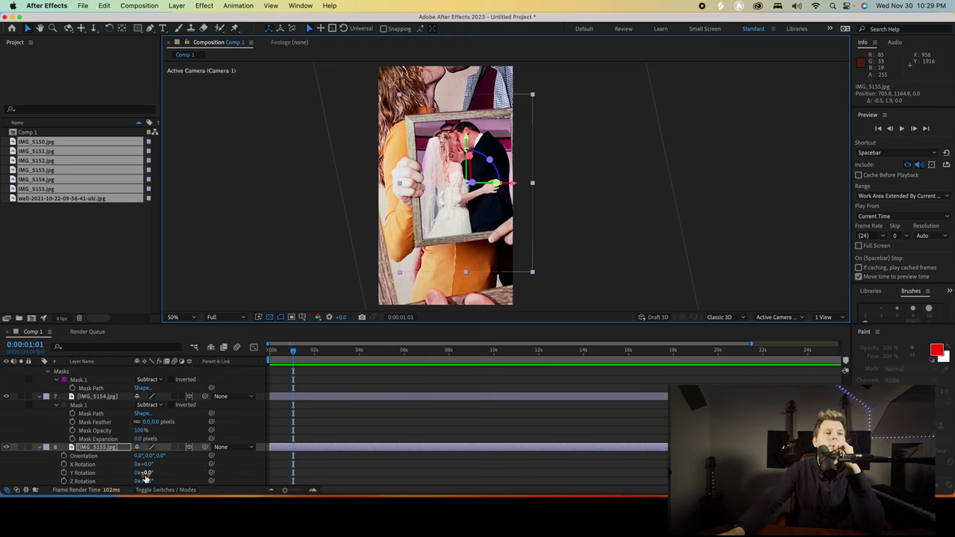
{"action": "mouse_move", "coordinate": [145, 482]}
{"action": "left_mouse_down"}
{"action": "mouse_move", "coordinate": [155, 481]}
{"action": "mouse_move", "coordinate": [142, 482]}
{"action": "left_mouse_up"}
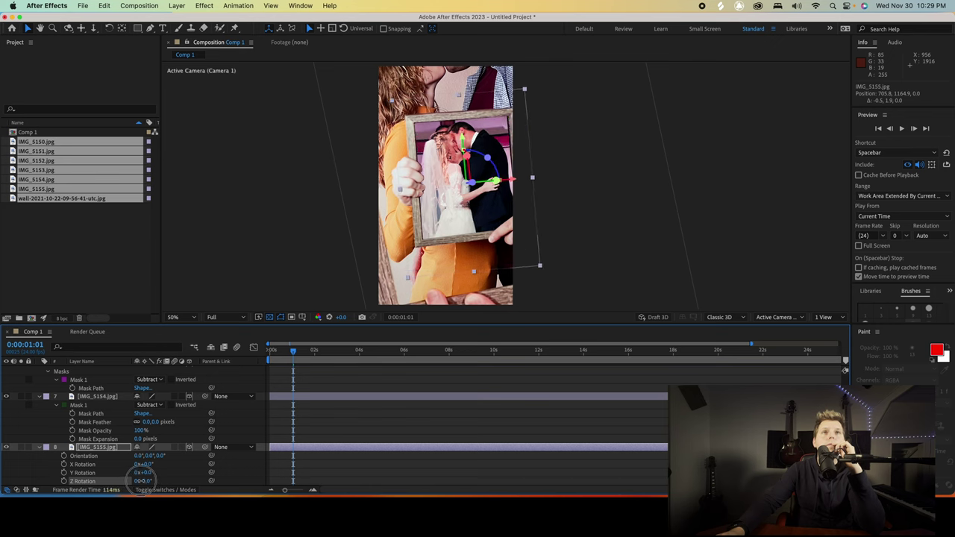
{"action": "left_click", "coordinate": [466, 216]}
{"action": "left_click_drag", "start_coordinate": [465, 216], "coordinate": [470, 215]}
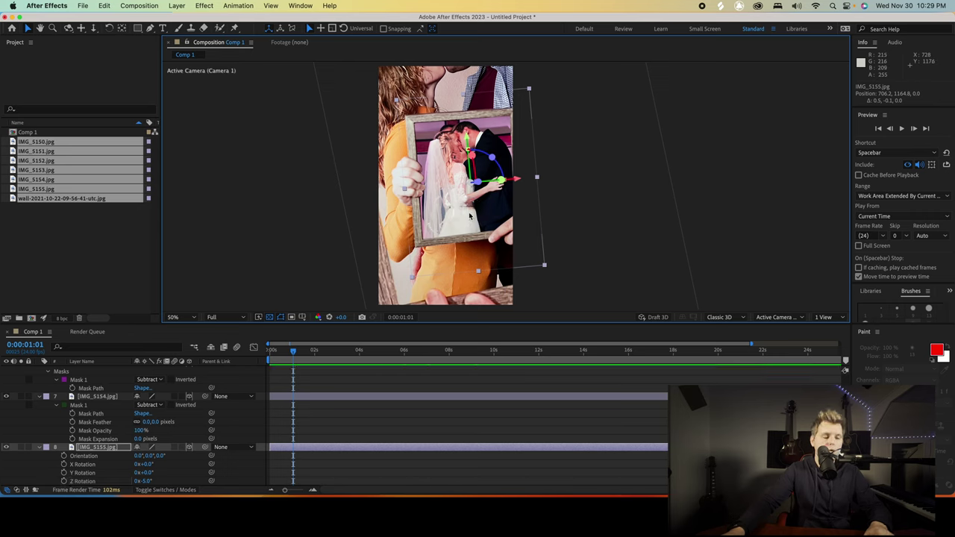
Check the innermost wedding photo's fit by moving the camera in close and playing back the composition.
{"action": "key", "text": "c"}
{"action": "left_click_drag", "start_coordinate": [461, 212], "coordinate": [411, 151]}
{"action": "key", "text": "h"}
{"action": "left_click_drag", "start_coordinate": [423, 187], "coordinate": [441, 179]}
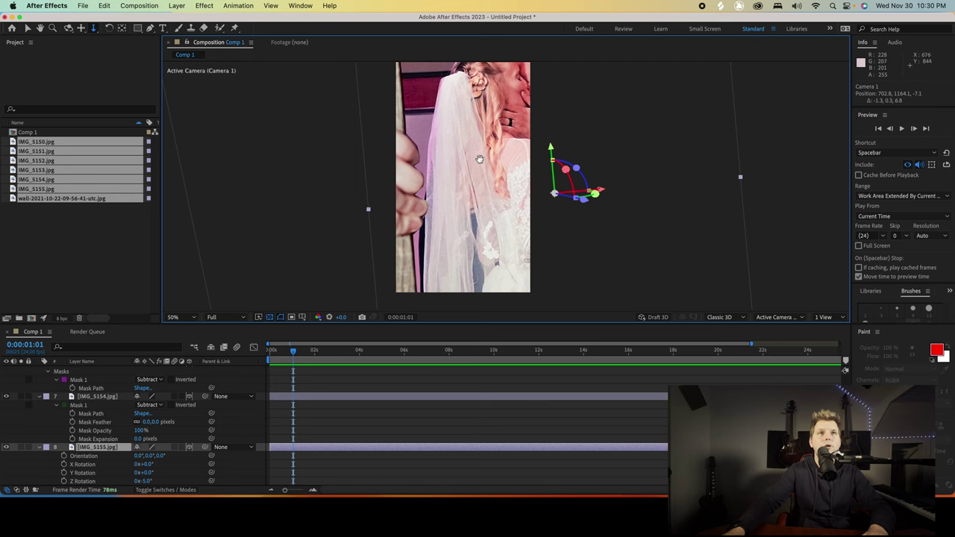
{"action": "left_click_drag", "start_coordinate": [484, 185], "coordinate": [466, 205]}
{"action": "key", "text": "space"}
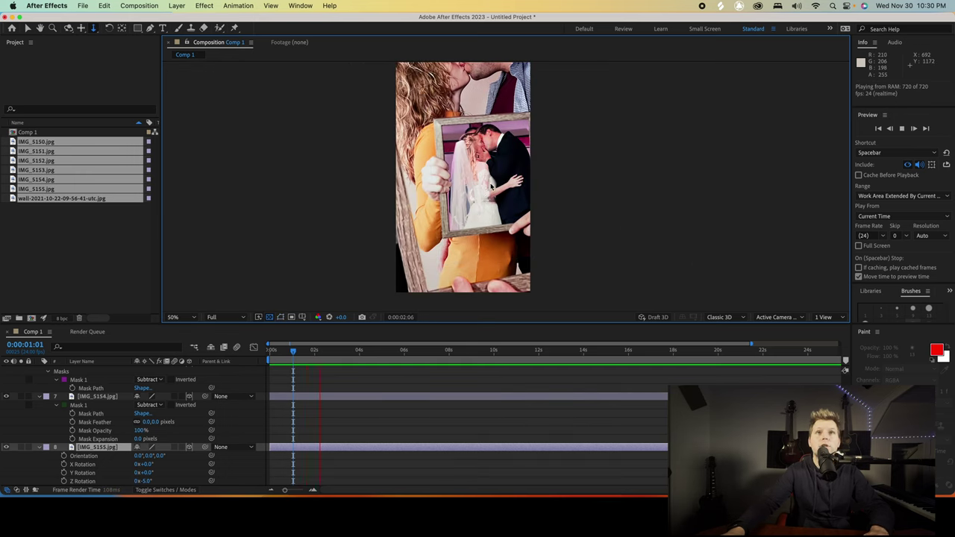
{"action": "key", "text": "space"}
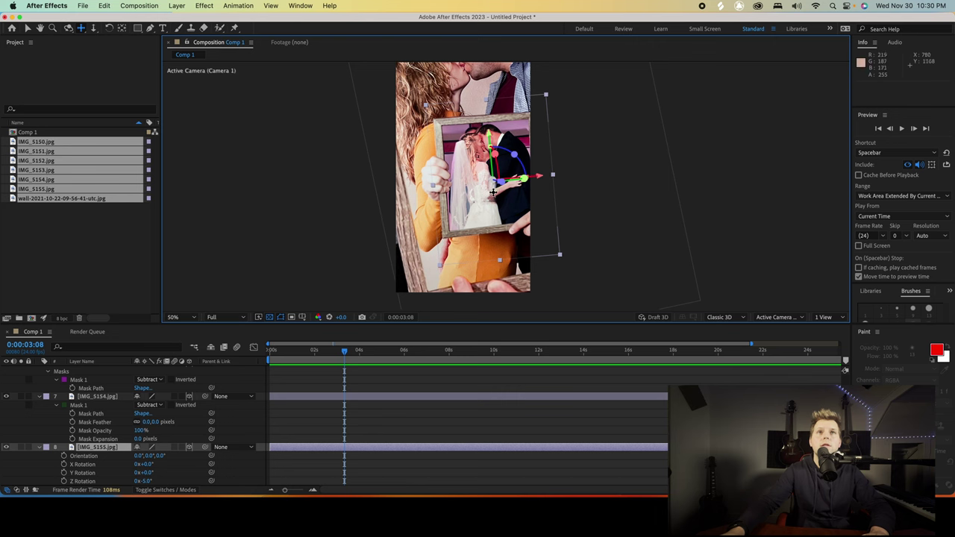
Center the camera on the wedding photo at about 705.6, 1164.7, -11.5.
{"action": "mouse_move", "coordinate": [493, 193]}
{"action": "left_mouse_down"}
{"action": "mouse_move", "coordinate": [480, 211]}
{"action": "mouse_move", "coordinate": [442, 216]}
{"action": "mouse_move", "coordinate": [446, 166]}
{"action": "mouse_move", "coordinate": [448, 213]}
{"action": "mouse_move", "coordinate": [478, 208]}
{"action": "mouse_move", "coordinate": [485, 197]}
{"action": "left_mouse_up"}
{"action": "key", "text": "3"}
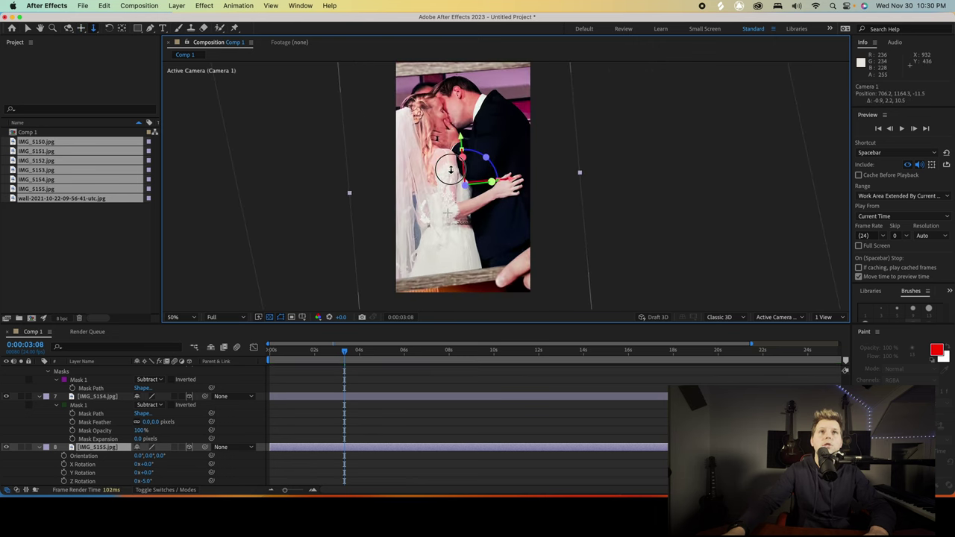
{"action": "key", "text": "h"}
{"action": "key", "text": "c"}
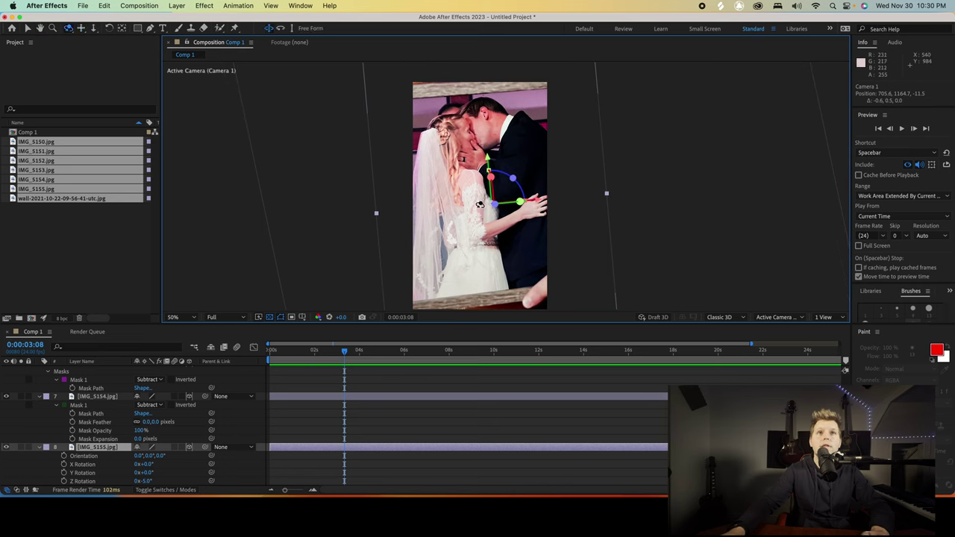
{"action": "key", "text": "c"}
Pull the camera back through the nested pictures to about 544.8, 837.5, -1181.1, framing the whole outermost picture.
{"action": "left_click_drag", "start_coordinate": [482, 195], "coordinate": [474, 304]}
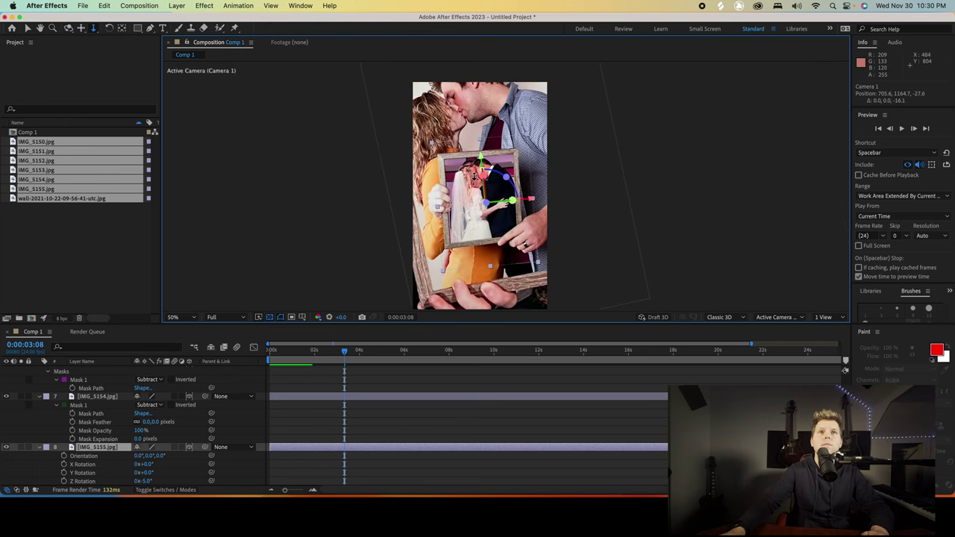
{"action": "left_click_drag", "start_coordinate": [474, 183], "coordinate": [478, 161]}
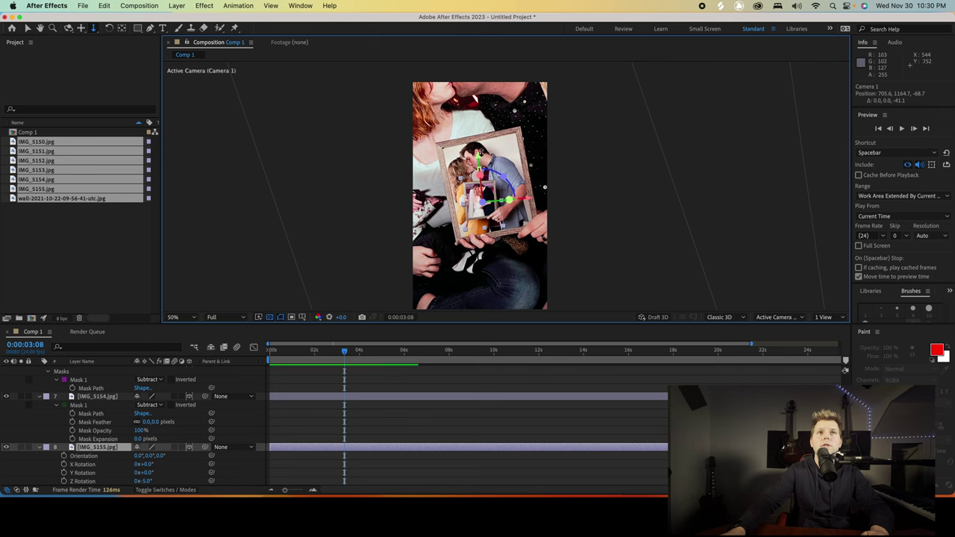
{"action": "left_click_drag", "start_coordinate": [478, 113], "coordinate": [496, 192]}
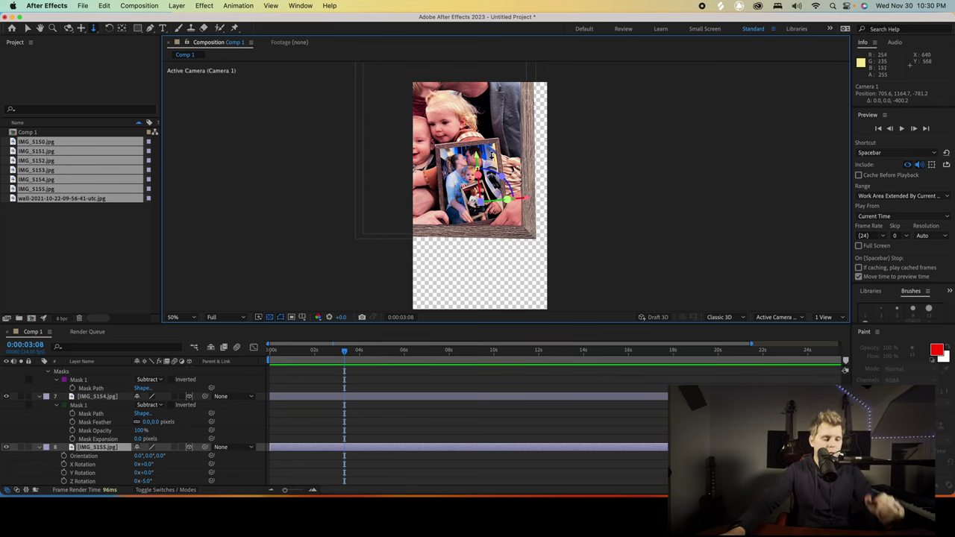
{"action": "key", "text": "c"}
{"action": "left_click_drag", "start_coordinate": [481, 152], "coordinate": [502, 229]}
{"action": "key", "text": "c"}
Turn on the visibility of the wall image layer behind the framed pictures and leave all layers deselected.
{"action": "scroll", "coordinate": [250, 438], "scroll_direction": "down", "scroll_amount": 1}
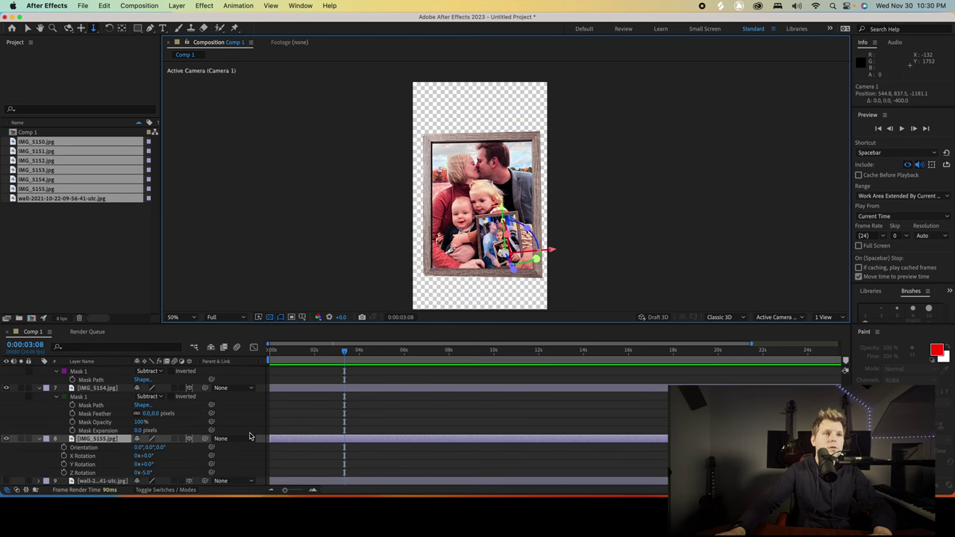
{"action": "left_click", "coordinate": [6, 481]}
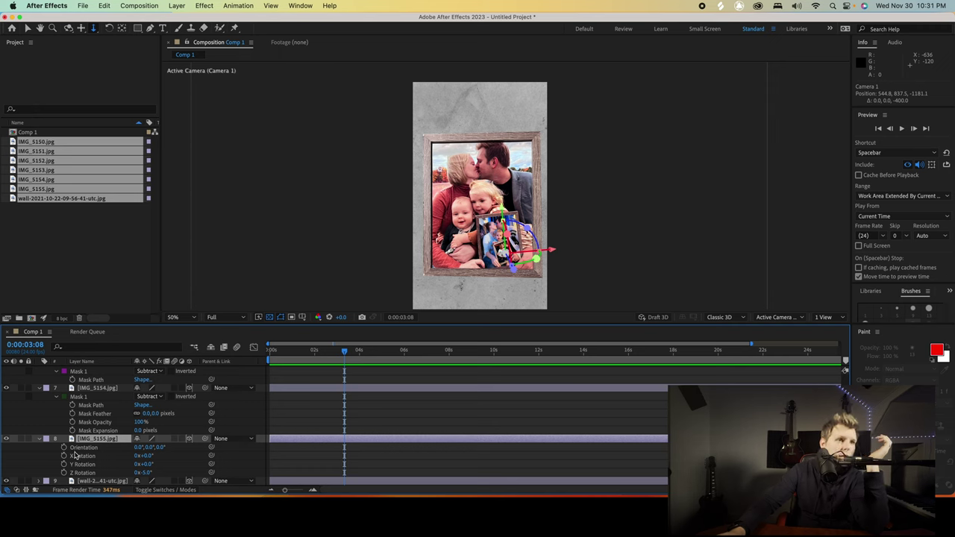
{"action": "left_click", "coordinate": [93, 482]}
{"action": "left_click", "coordinate": [37, 460]}
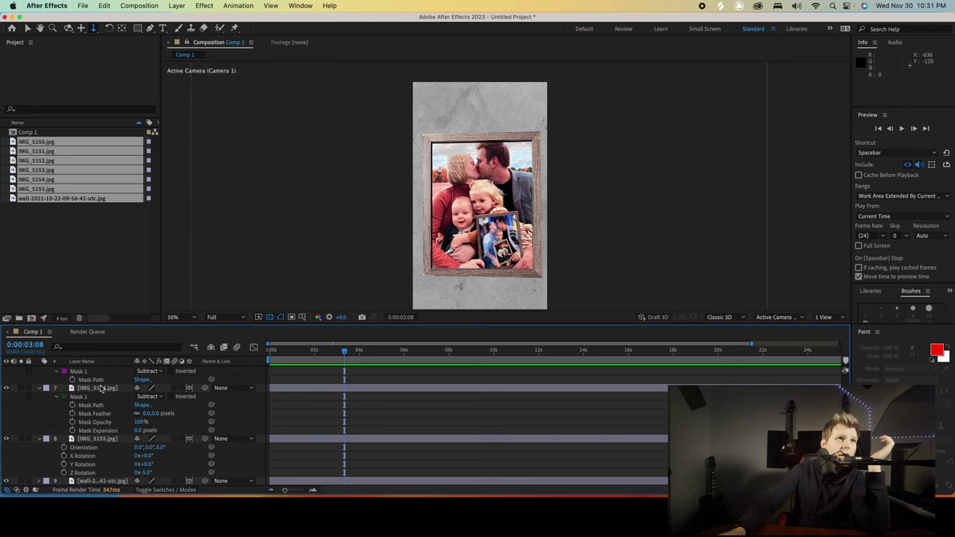
Draw a black rectangle shape larger than the composition frame and move its layer below the wall image.
{"action": "left_click", "coordinate": [139, 28]}
{"action": "left_click_drag", "start_coordinate": [392, 70], "coordinate": [574, 310]}
{"action": "scroll", "coordinate": [95, 411], "scroll_direction": "down", "scroll_amount": 5}
{"action": "scroll", "coordinate": [95, 411], "scroll_direction": "up", "scroll_amount": 5}
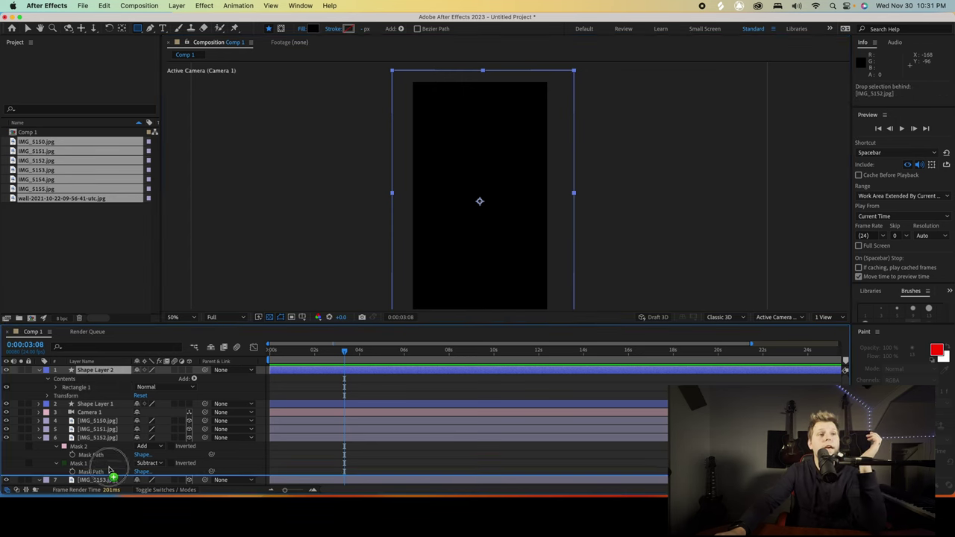
{"action": "scroll", "coordinate": [115, 485], "scroll_direction": "down", "scroll_amount": 3}
{"action": "left_click_drag", "start_coordinate": [116, 496], "coordinate": [119, 485]}
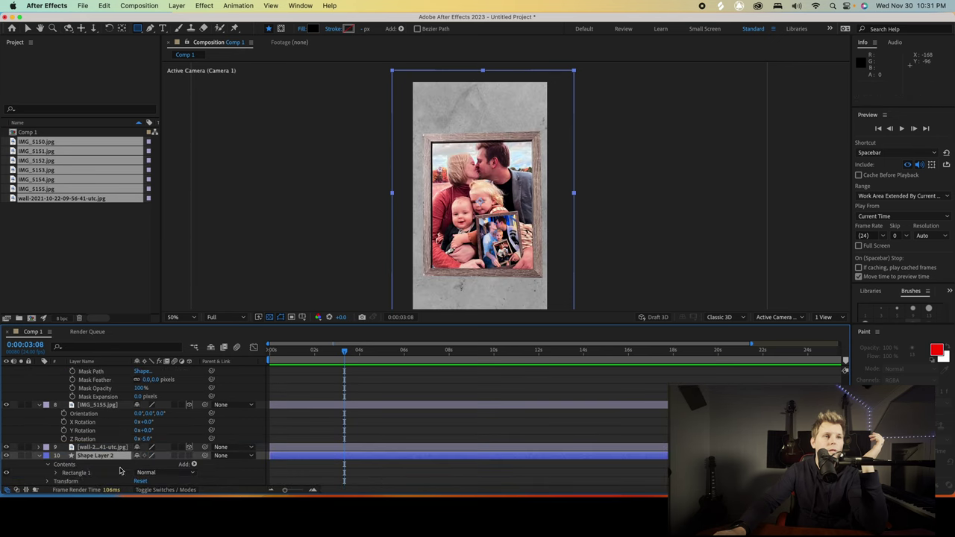
Lower the wall image layer's opacity to 42% to darken the background.
{"action": "left_click", "coordinate": [91, 448]}
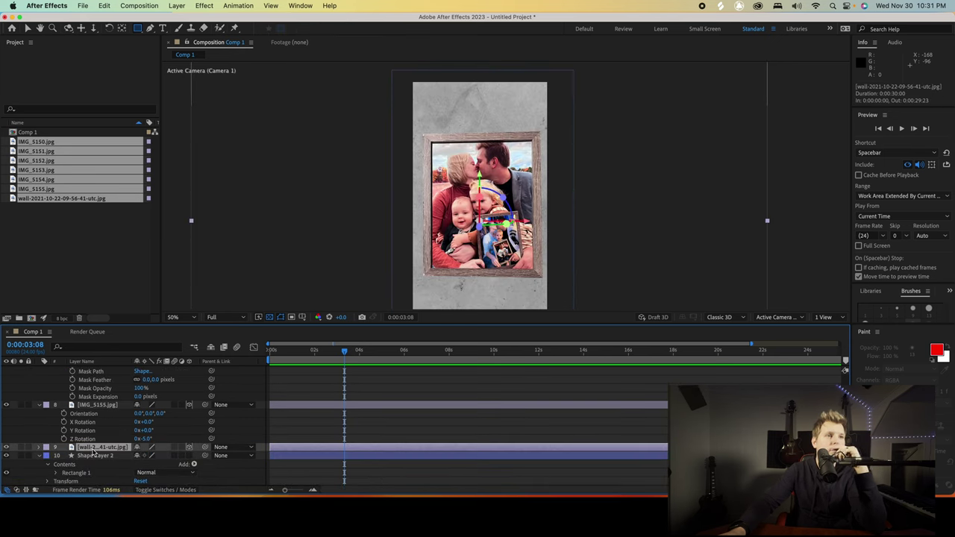
{"action": "key", "text": "t"}
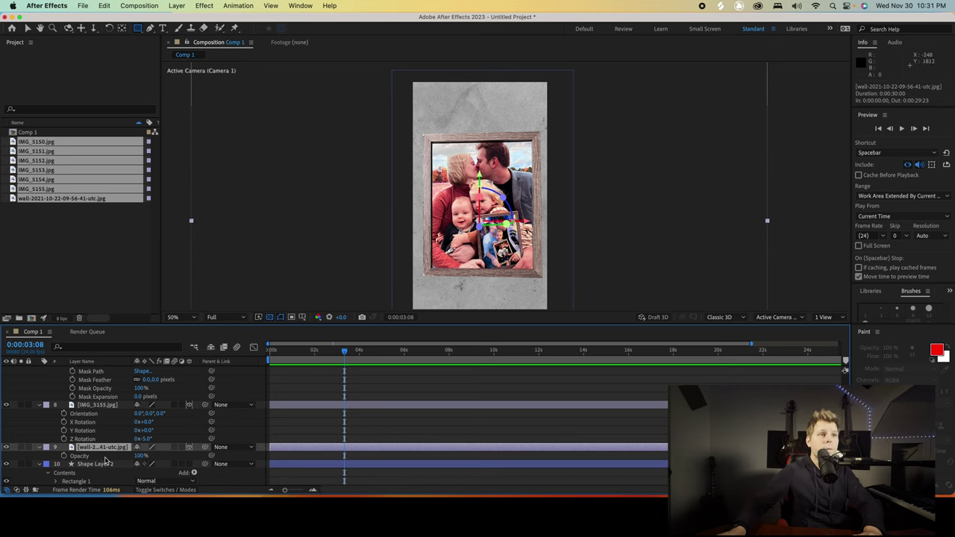
{"action": "left_click_drag", "start_coordinate": [140, 455], "coordinate": [101, 452]}
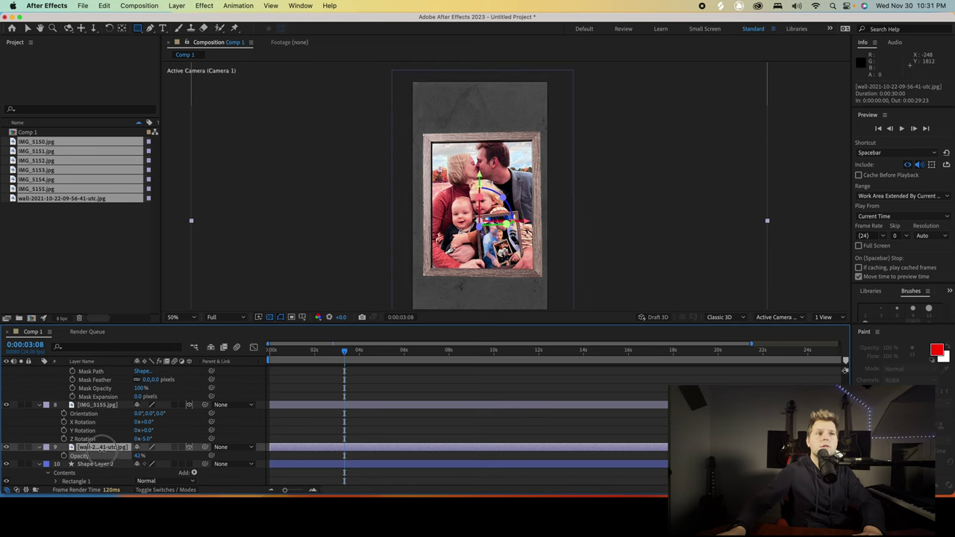
Push the wall image layer back in depth to a Z position of 702.
{"action": "scroll", "coordinate": [100, 453], "scroll_direction": "down", "scroll_amount": 1}
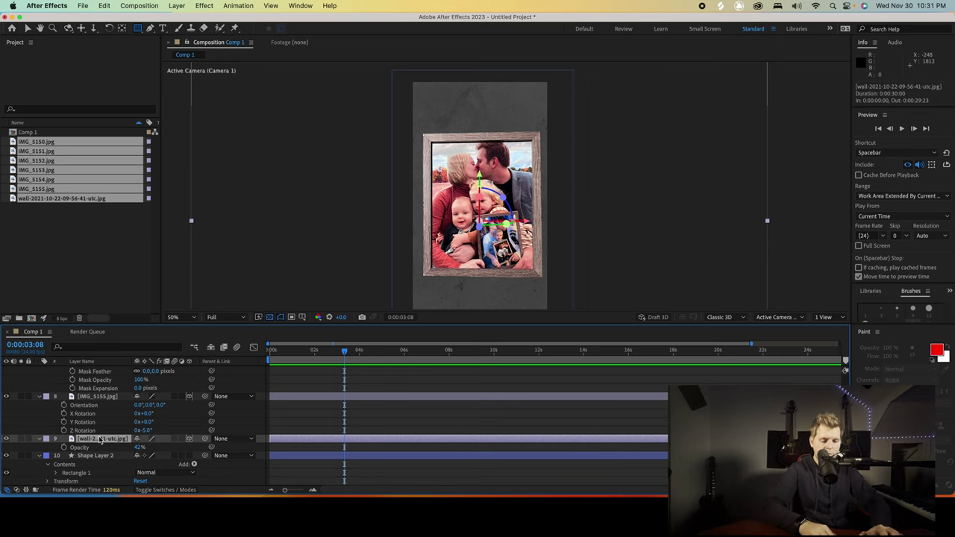
{"action": "key", "text": "p"}
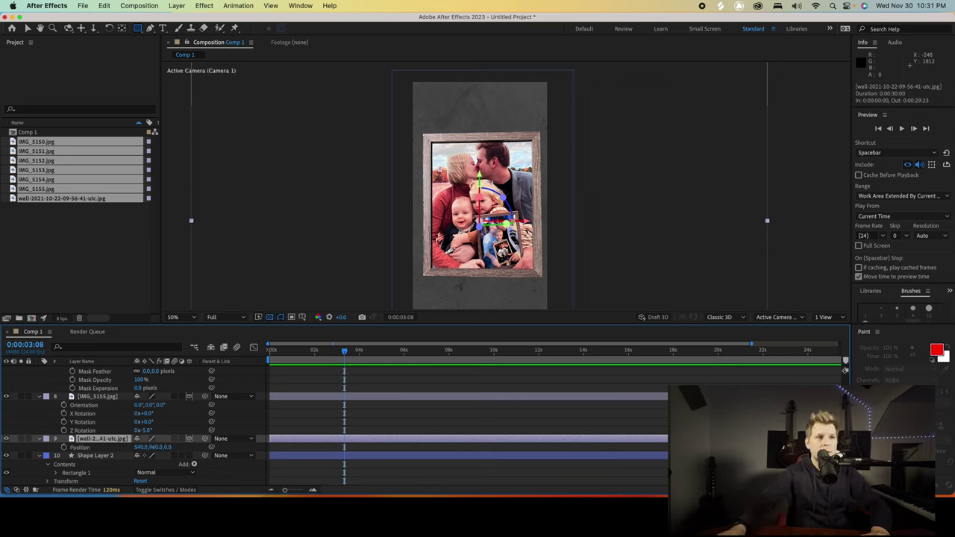
{"action": "left_click_drag", "start_coordinate": [170, 447], "coordinate": [471, 401]}
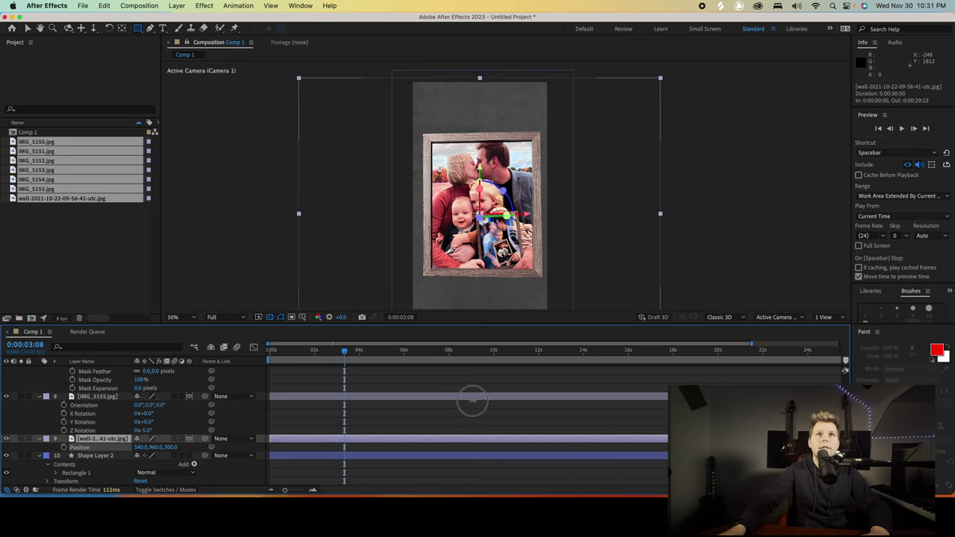
{"action": "left_click_drag", "start_coordinate": [472, 401], "coordinate": [495, 415]}
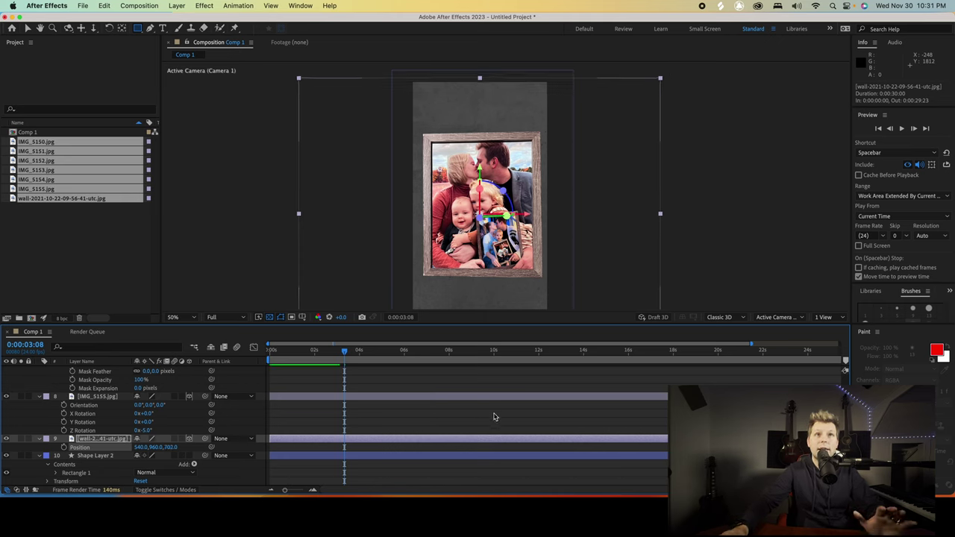
{"action": "key", "text": "comma"}
{"action": "key", "text": "period"}
{"action": "key", "text": "comma"}
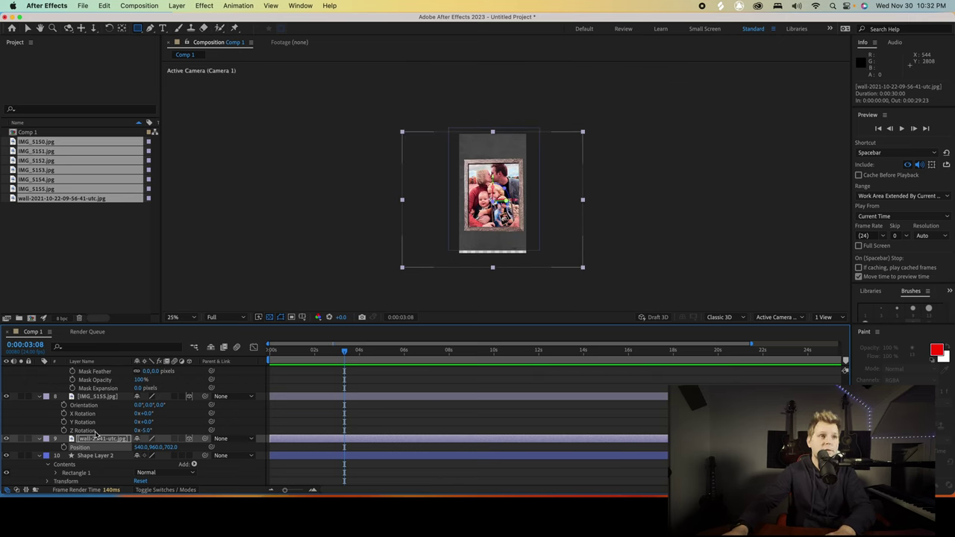
Set the wall image layer's Z position to 588 and scale the layer up to 160%.
{"action": "left_click_drag", "start_coordinate": [172, 447], "coordinate": [135, 444]}
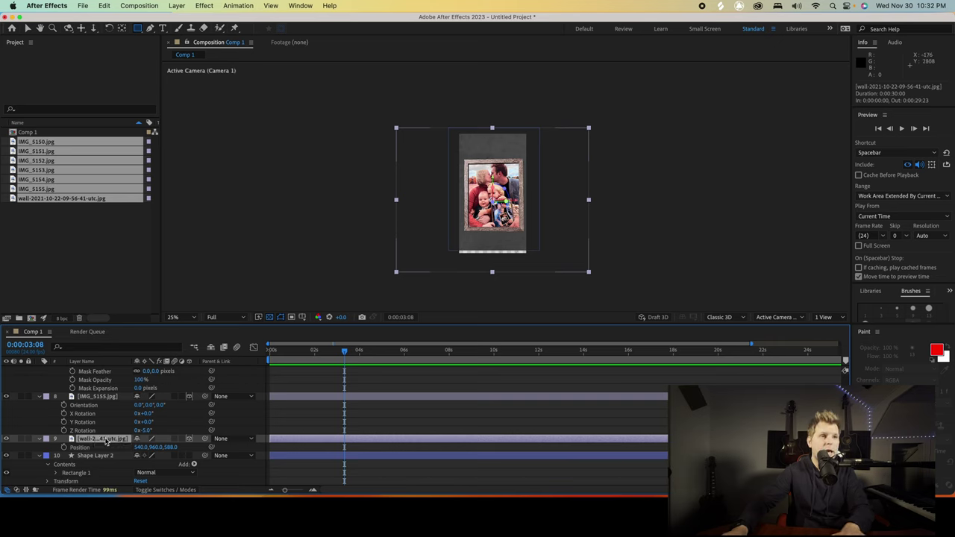
{"action": "left_click_drag", "start_coordinate": [185, 447], "coordinate": [224, 442]}
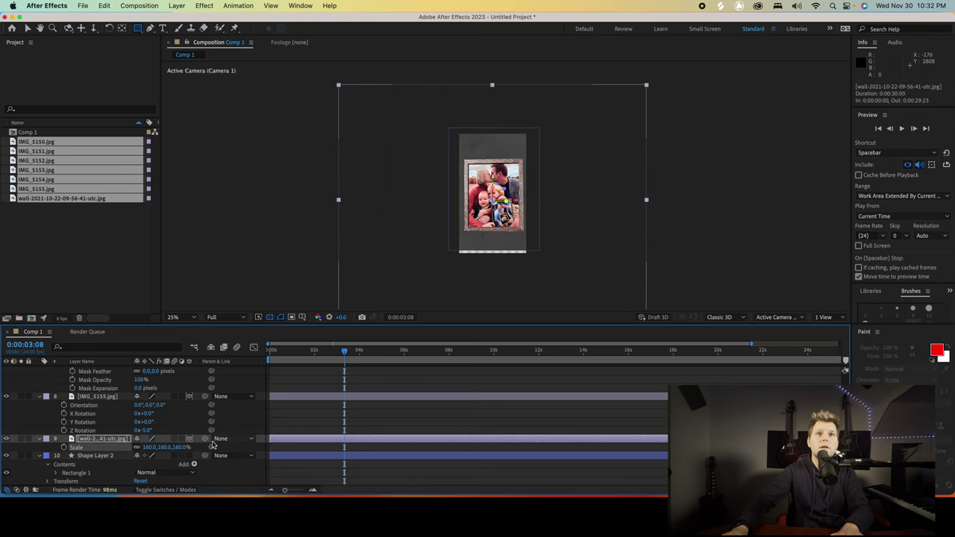
Stretch the black rectangle shape layer vertically to 133% so it extends past the composition frame.
{"action": "key", "text": "comma"}
{"action": "key", "text": "period"}
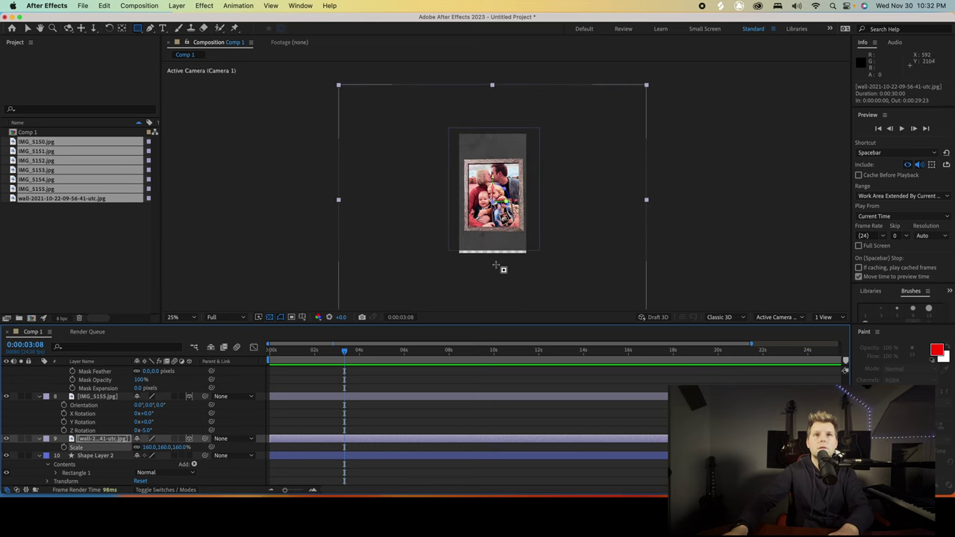
{"action": "left_click", "coordinate": [97, 458]}
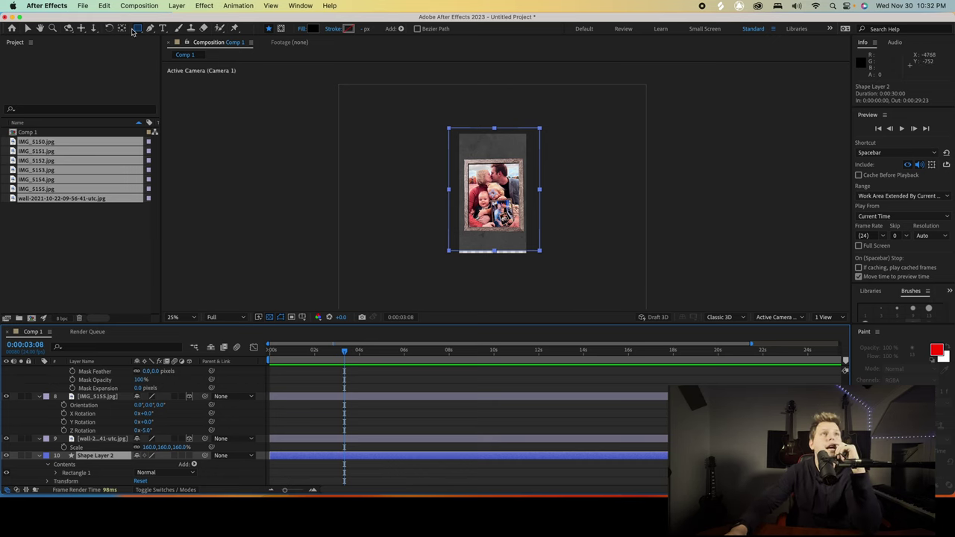
{"action": "left_click", "coordinate": [27, 29]}
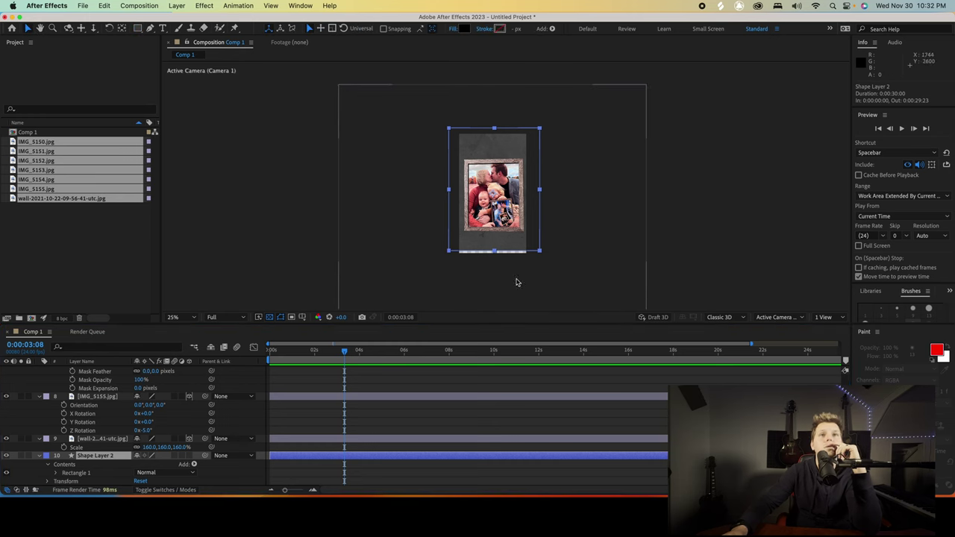
{"action": "left_click_drag", "start_coordinate": [491, 250], "coordinate": [540, 266]}
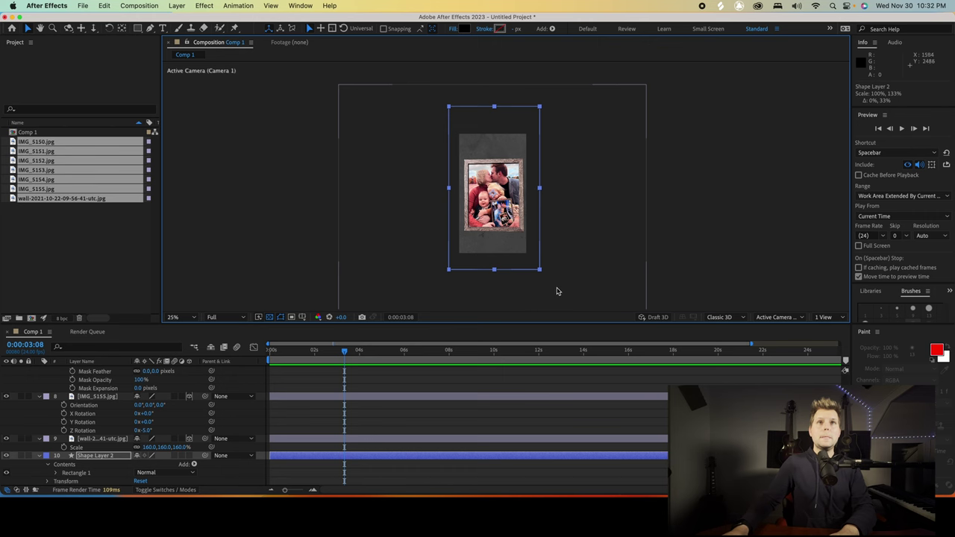
{"action": "key", "text": "period"}
{"action": "scroll", "coordinate": [638, 239], "scroll_direction": "down", "scroll_amount": 3}
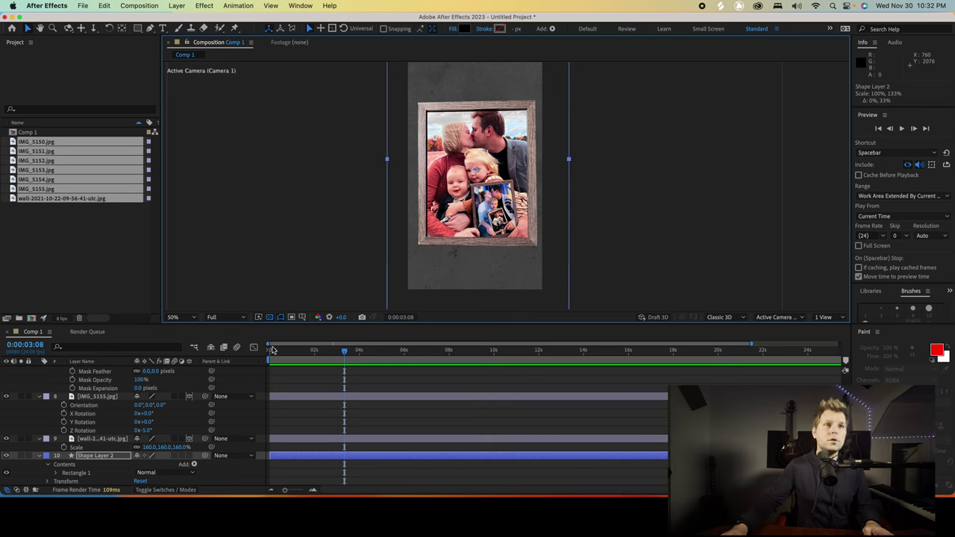
Return the playhead to 0:00:00:00 and delete Shape Layer 1 at the head of the layer stack.
{"action": "left_click_drag", "start_coordinate": [285, 354], "coordinate": [239, 351]}
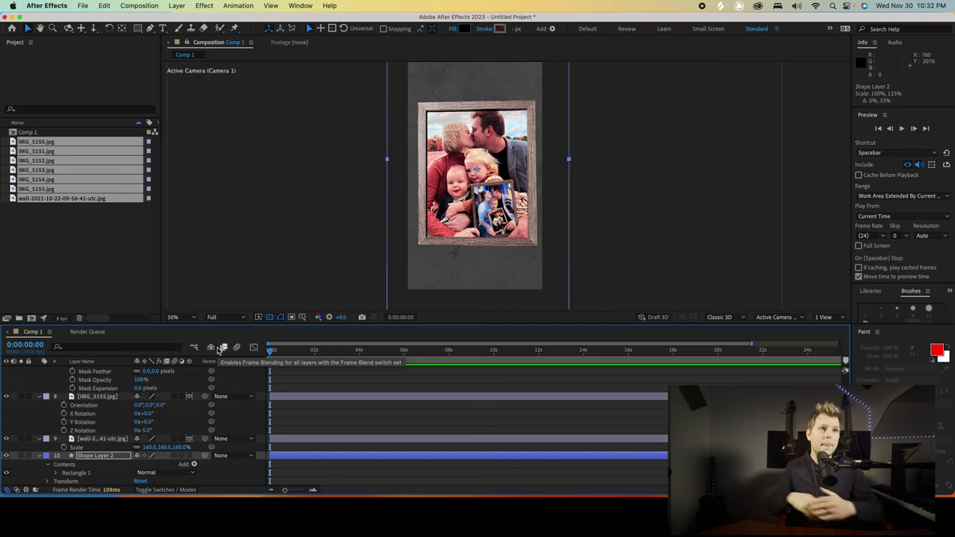
{"action": "scroll", "coordinate": [115, 374], "scroll_direction": "up", "scroll_amount": 5}
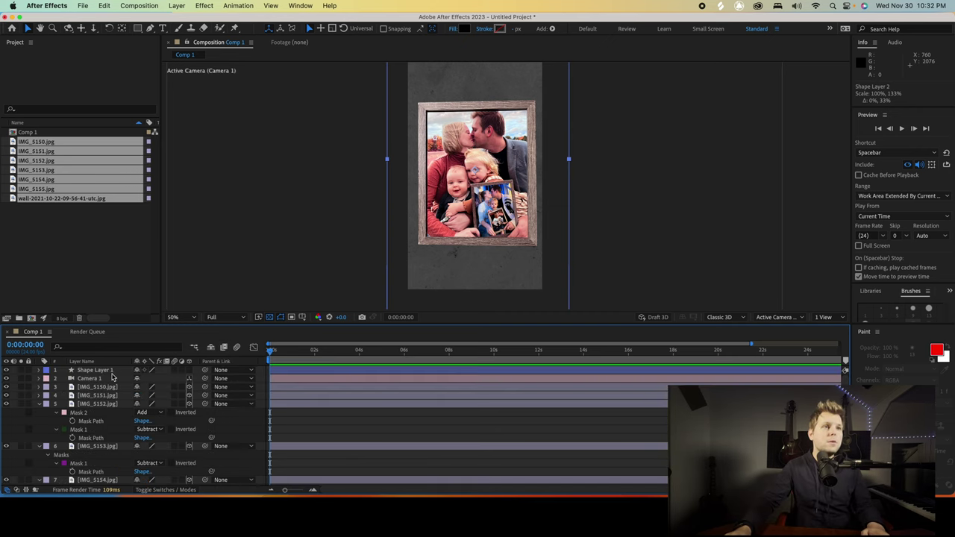
{"action": "left_click", "coordinate": [96, 370]}
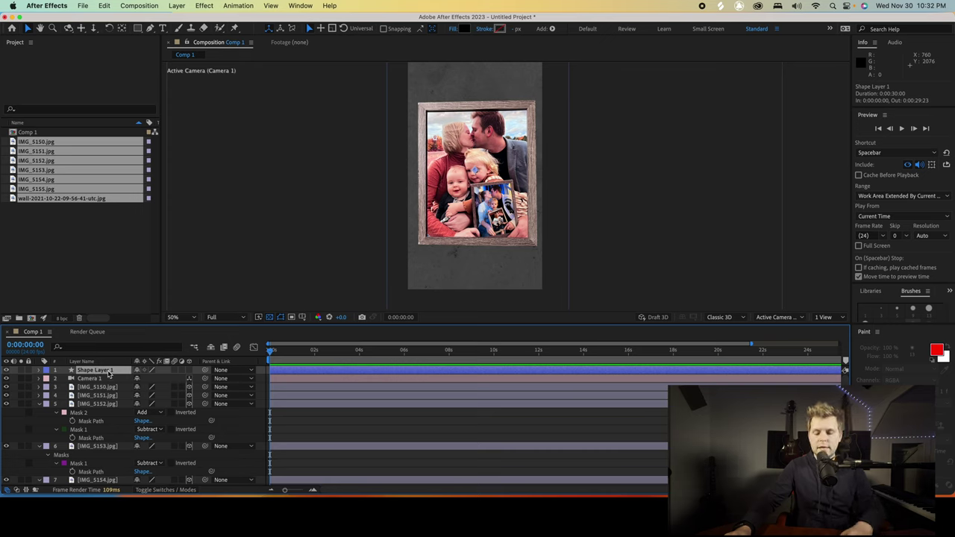
{"action": "key", "text": "Delete"}
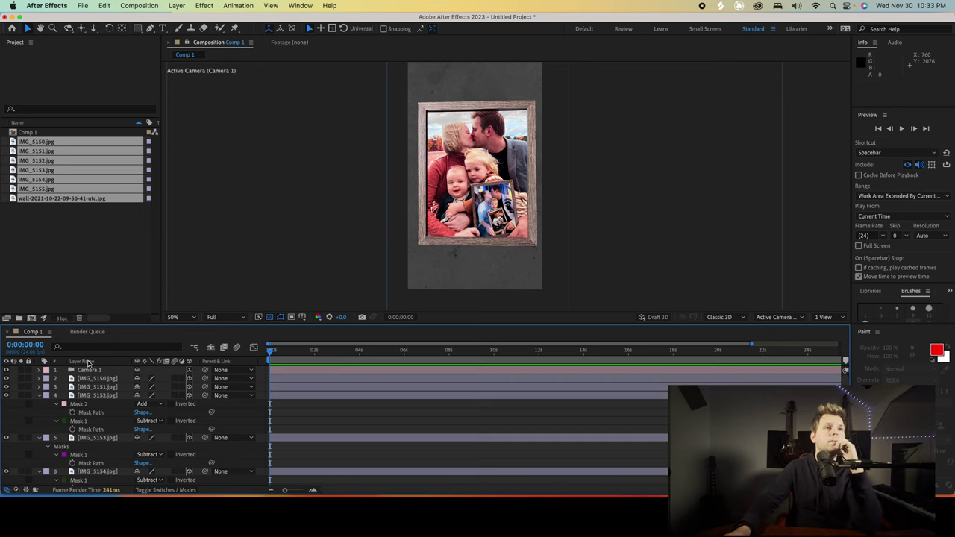
Dolly and pan Camera 1 in until the wedding photo fills the frame, at about position 705.3, 1163.6, -9.3.
{"action": "left_click", "coordinate": [88, 370]}
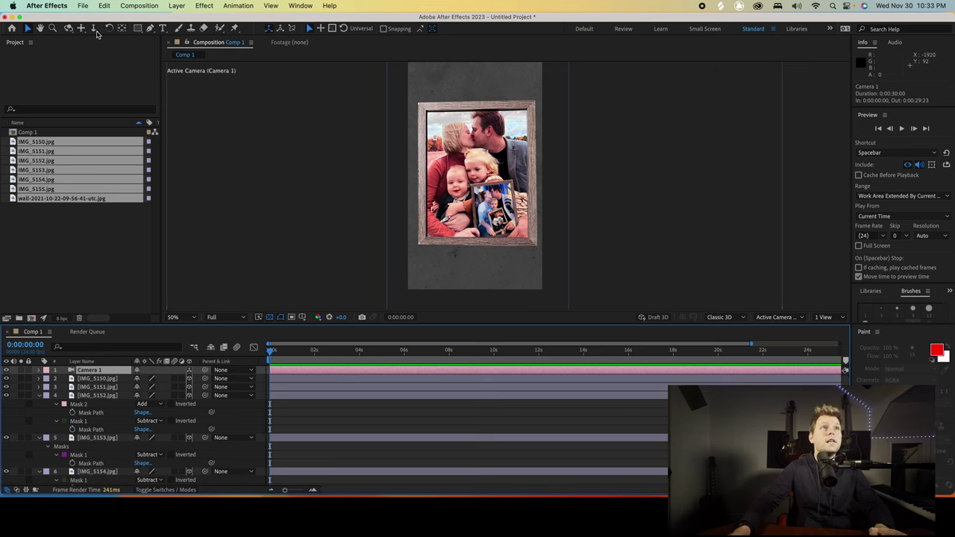
{"action": "key", "text": "c"}
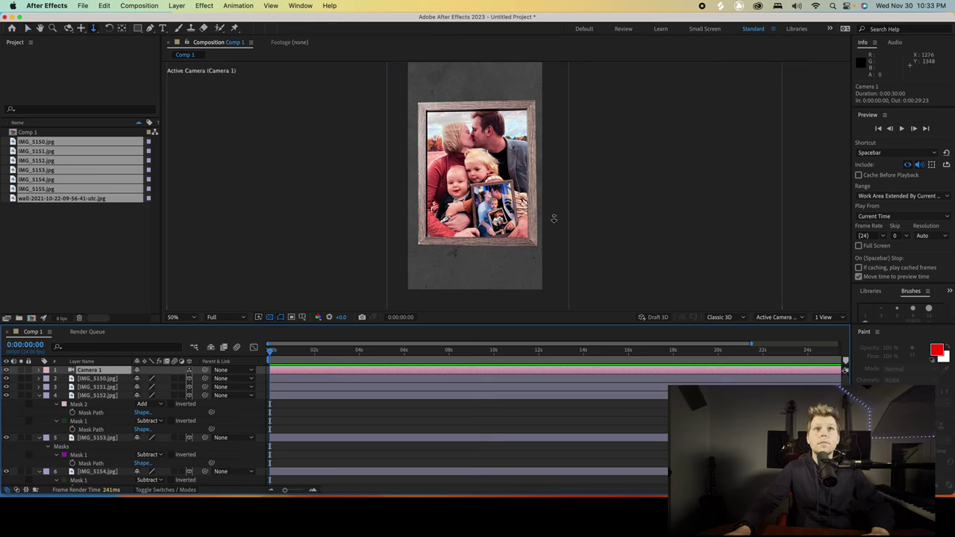
{"action": "left_click_drag", "start_coordinate": [501, 230], "coordinate": [491, 163]}
{"action": "key", "text": "c"}
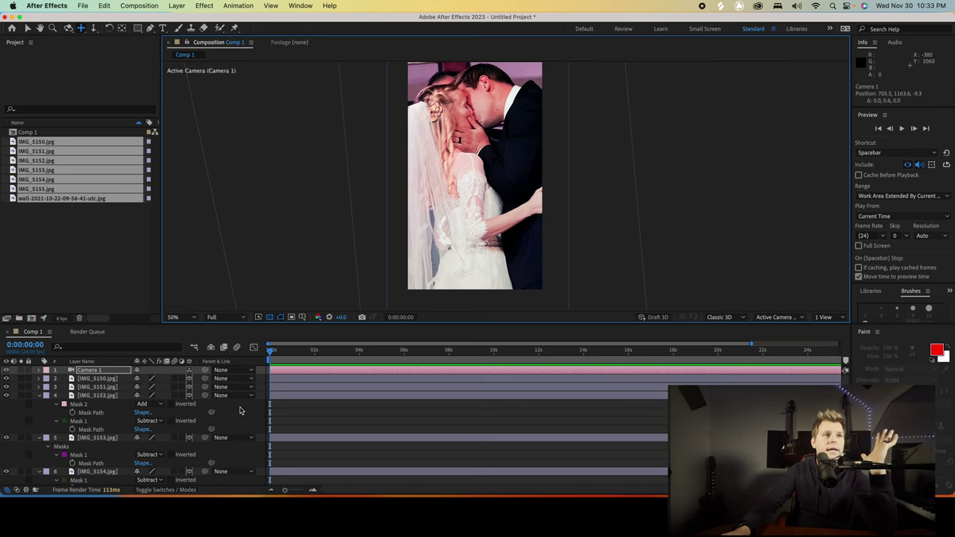
Enable keyframing for Camera 1's Point of Interest and Position at 0:00:00:00.
{"action": "left_click", "coordinate": [97, 371]}
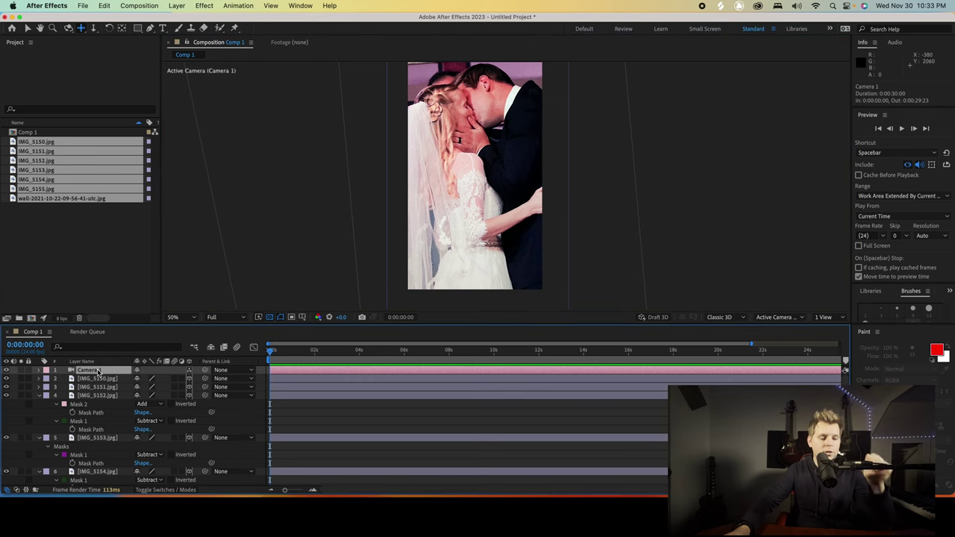
{"action": "left_click", "coordinate": [39, 371]}
{"action": "left_click", "coordinate": [49, 379]}
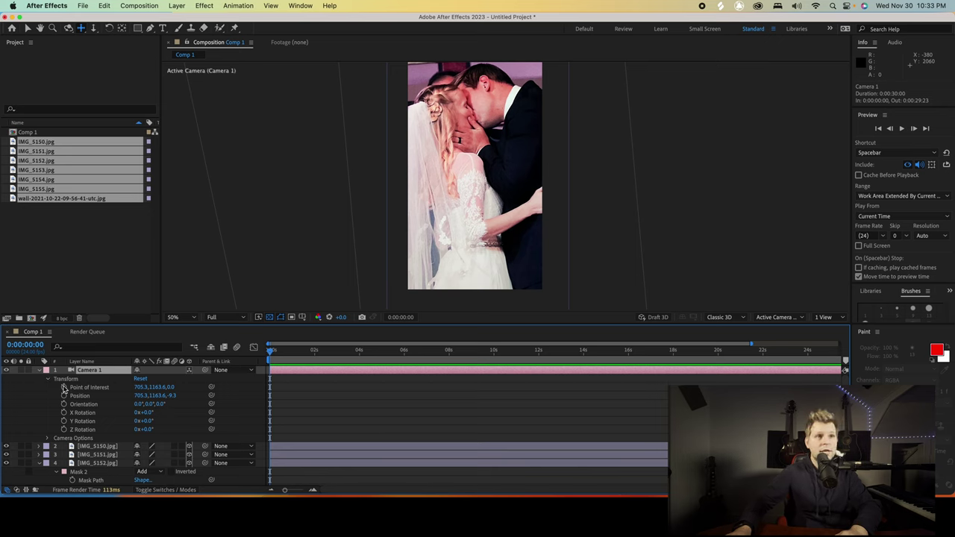
{"action": "left_click", "coordinate": [64, 387]}
{"action": "left_click", "coordinate": [63, 396]}
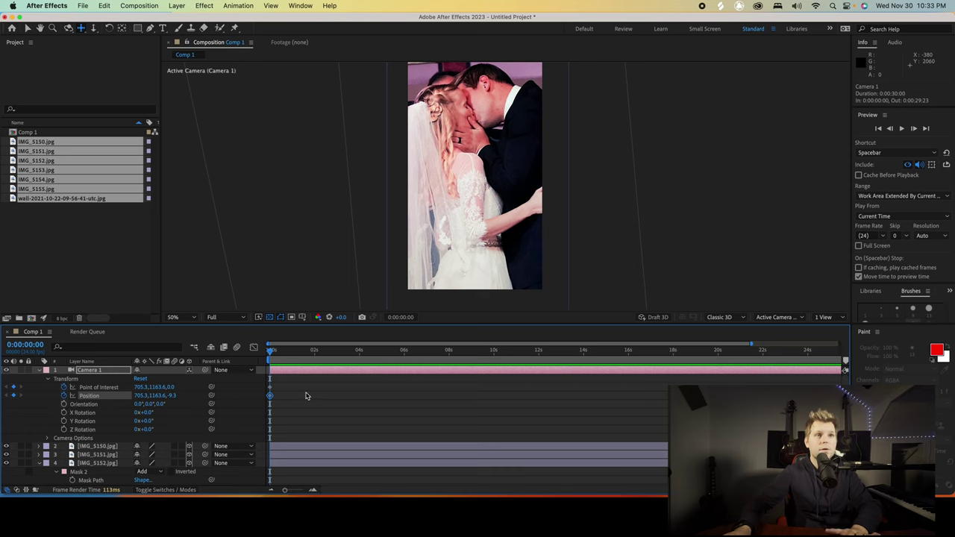
Shorten the work area to 20 seconds and place the playhead at 0:00:11:01.
{"action": "left_click_drag", "start_coordinate": [284, 352], "coordinate": [262, 354]}
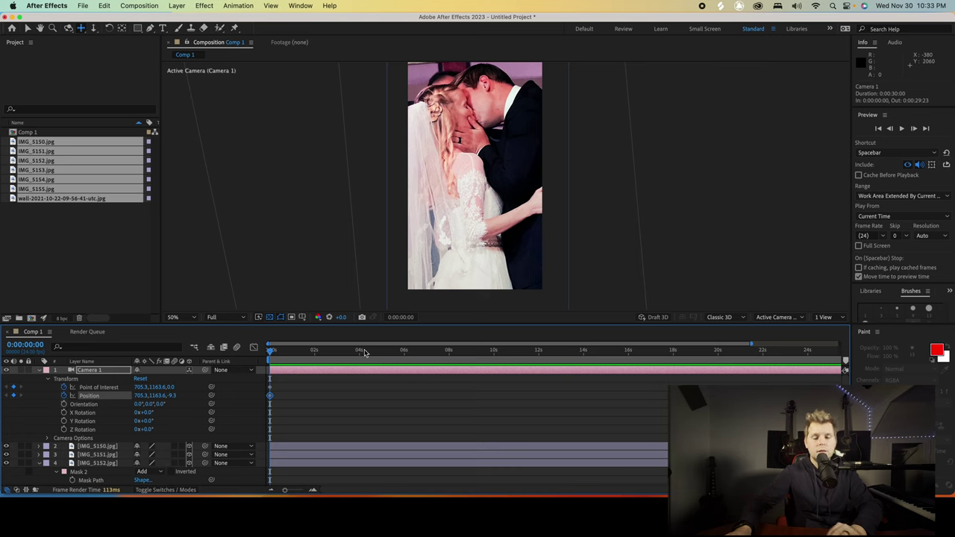
{"action": "key", "text": "minus"}
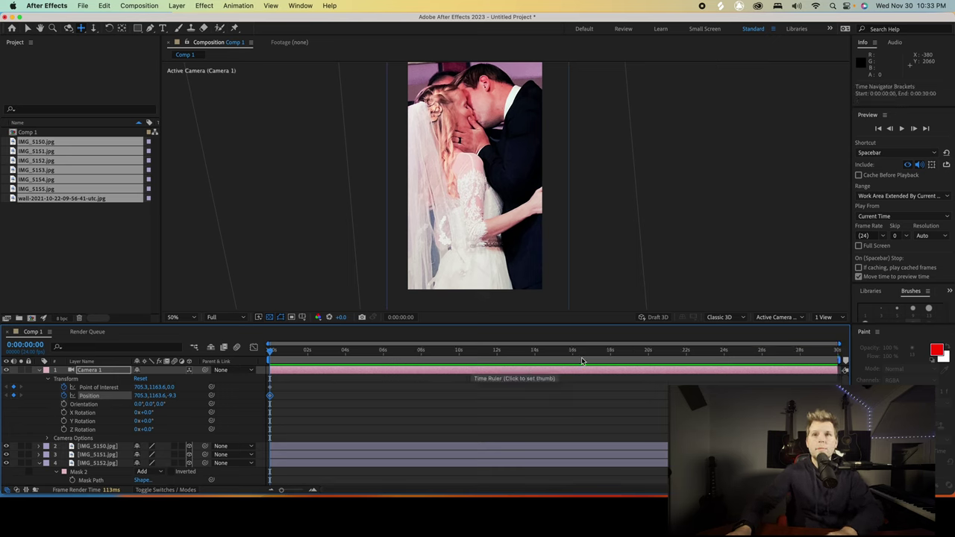
{"action": "left_click_drag", "start_coordinate": [838, 361], "coordinate": [480, 359]}
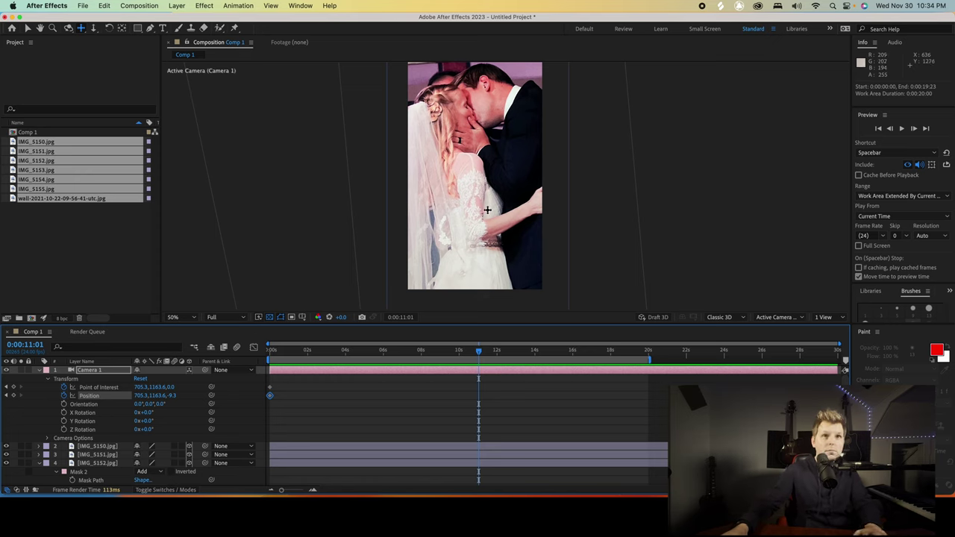
Pull the camera back at 0:00:11:01 to frame the outermost framed photo on the wall, at about position 559.8, 891.6, -1142.2.
{"action": "left_click_drag", "start_coordinate": [492, 197], "coordinate": [484, 277]}
{"action": "left_click_drag", "start_coordinate": [480, 114], "coordinate": [482, 232]}
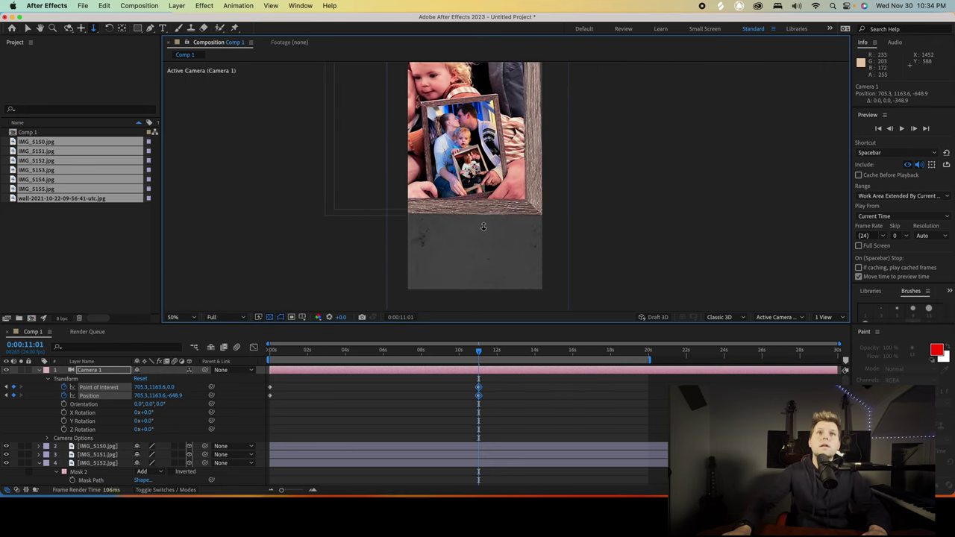
{"action": "left_click_drag", "start_coordinate": [474, 131], "coordinate": [494, 211]}
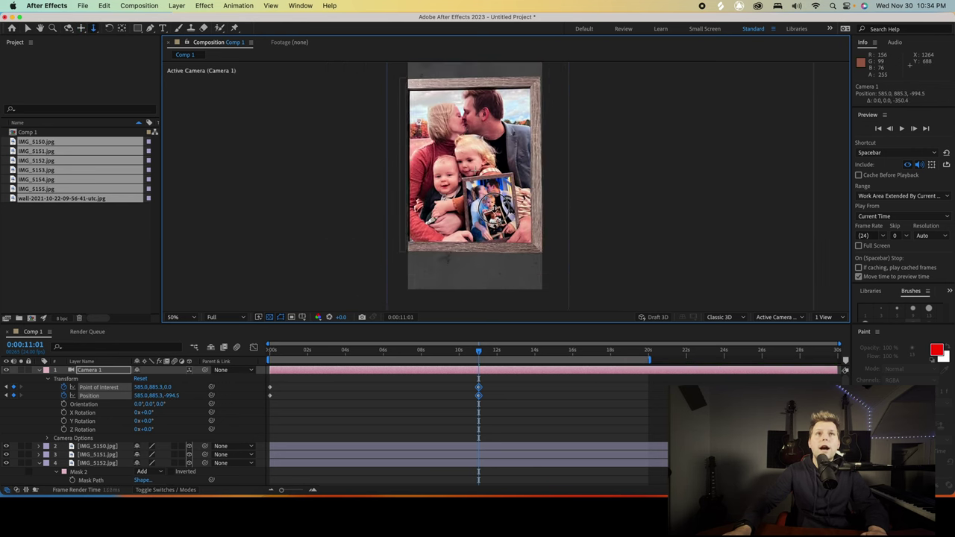
{"action": "scroll", "coordinate": [475, 165], "scroll_direction": "down", "scroll_amount": 2}
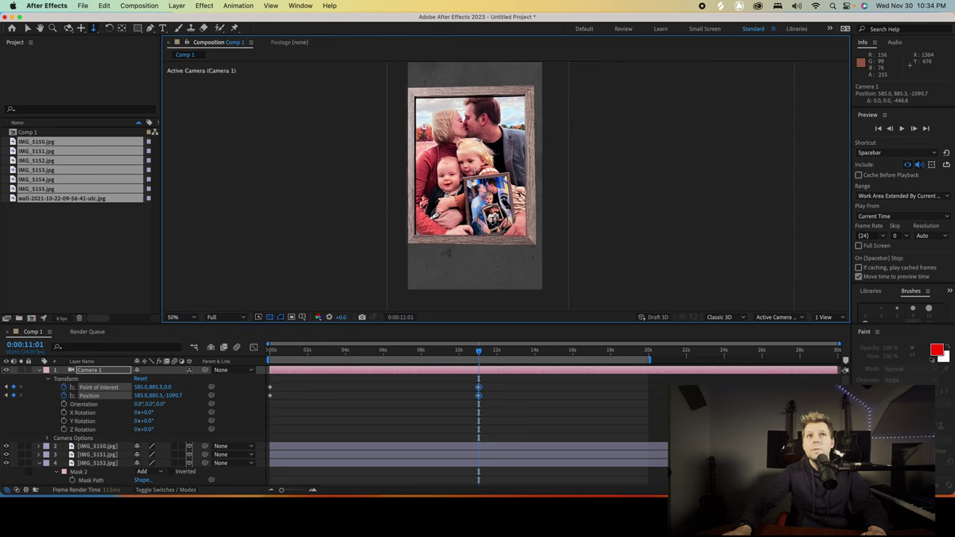
{"action": "scroll", "coordinate": [495, 225], "scroll_direction": "down", "scroll_amount": 2}
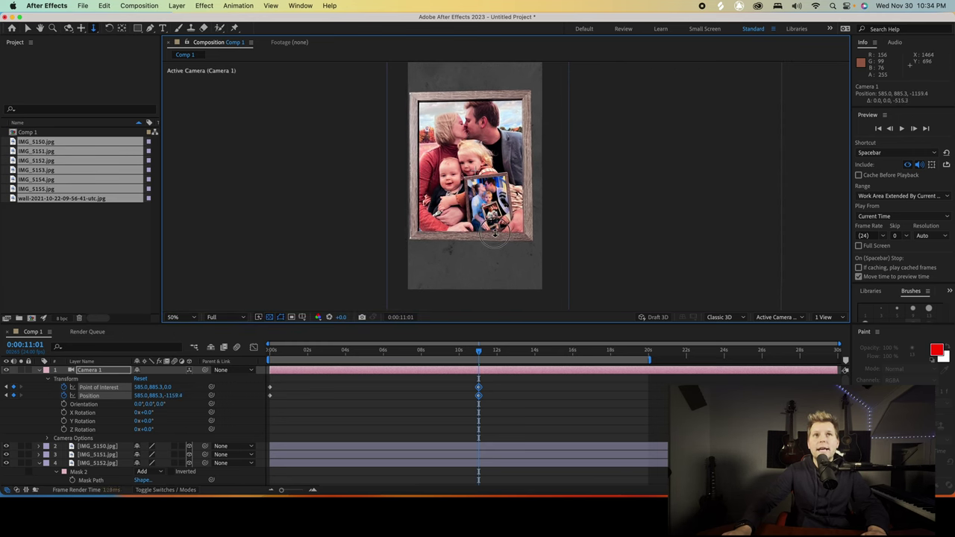
{"action": "scroll", "coordinate": [494, 234], "scroll_direction": "up", "scroll_amount": 1}
{"action": "key", "text": "2"}
{"action": "left_click_drag", "start_coordinate": [469, 220], "coordinate": [476, 216]}
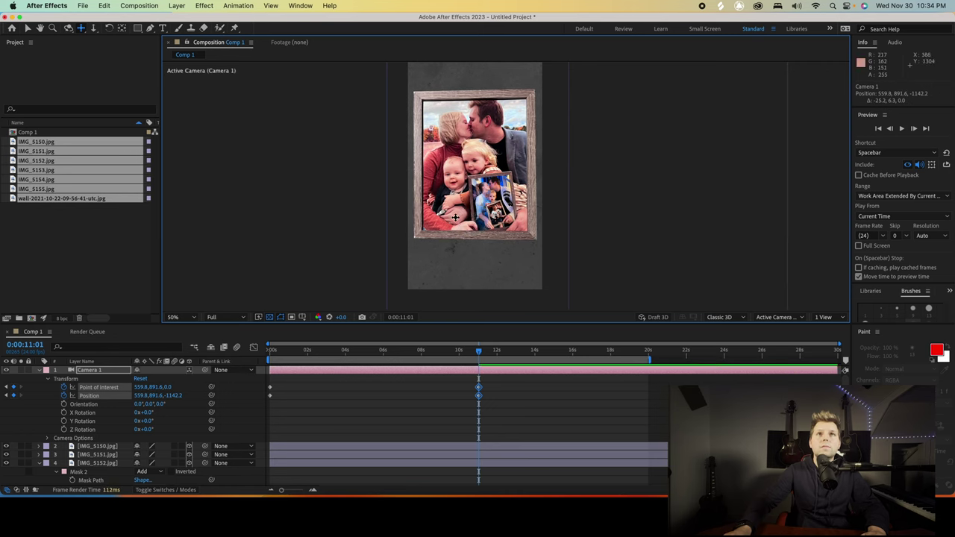
Preview the camera pull-back from the start and move its second pair of keyframes earlier to 0:00:09:21.
{"action": "left_click_drag", "start_coordinate": [373, 352], "coordinate": [256, 359]}
{"action": "key", "text": "space"}
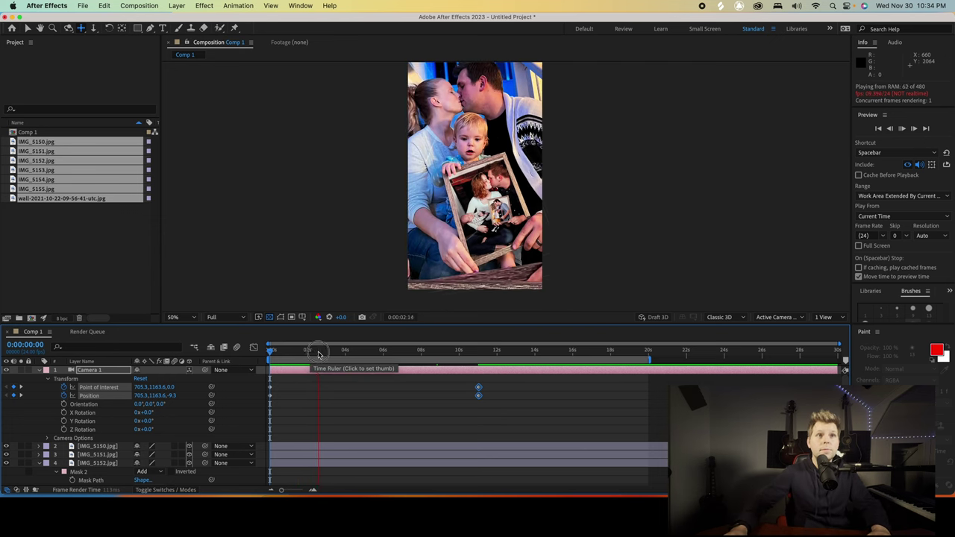
{"action": "left_click", "coordinate": [303, 355]}
{"action": "left_click_drag", "start_coordinate": [304, 355], "coordinate": [259, 361]}
{"action": "key", "text": "space"}
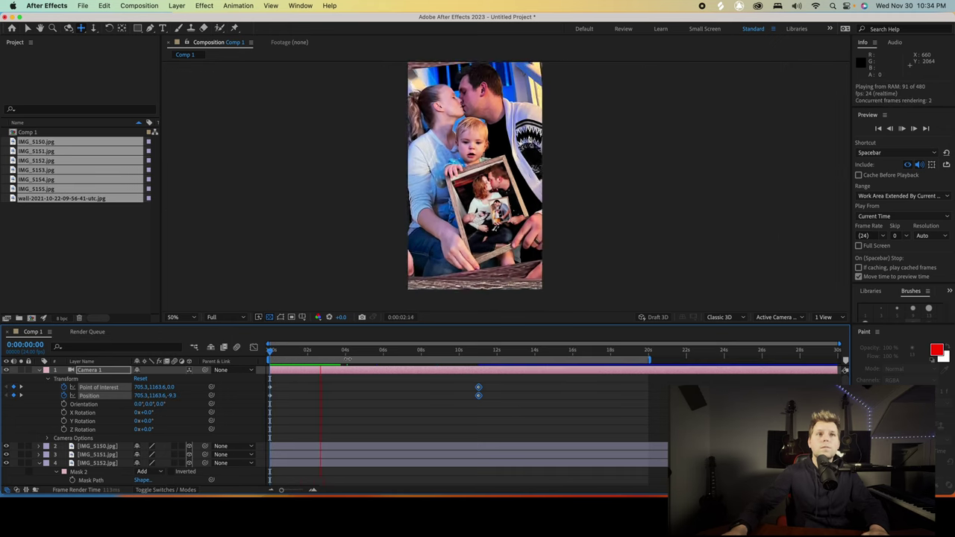
{"action": "key", "text": "space"}
{"action": "left_click_drag", "start_coordinate": [495, 380], "coordinate": [457, 395]}
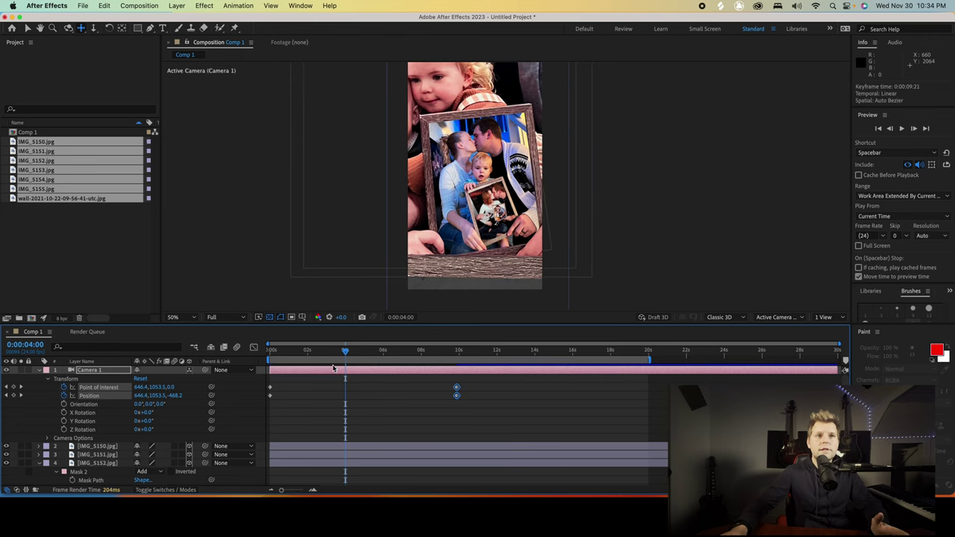
{"action": "left_click_drag", "start_coordinate": [346, 352], "coordinate": [254, 354]}
{"action": "key", "text": "space"}
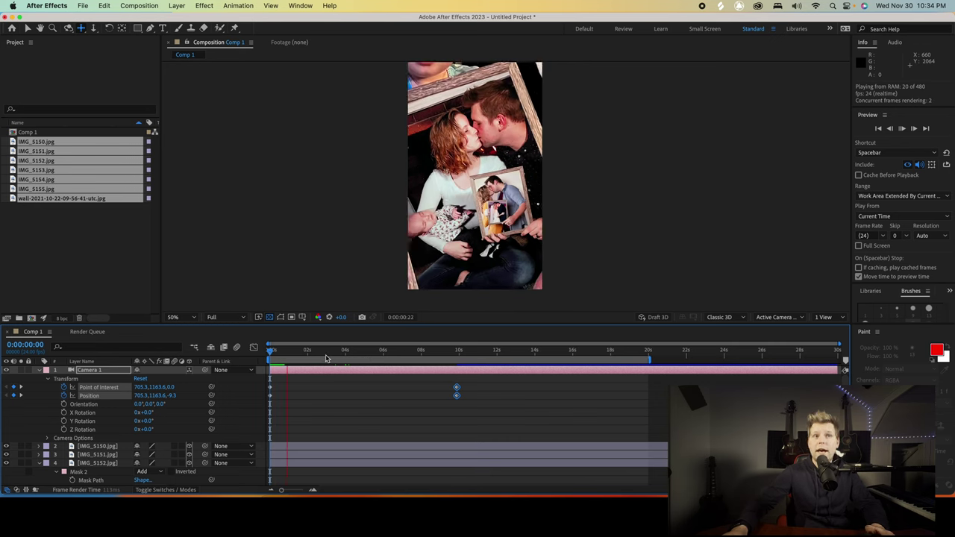
{"action": "left_click_drag", "start_coordinate": [364, 351], "coordinate": [456, 351]}
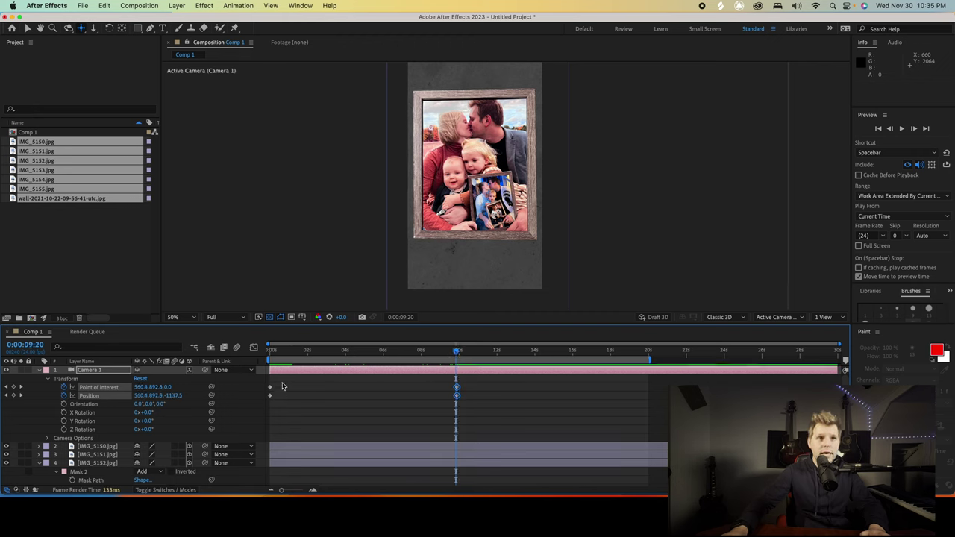
Copy the camera's opening Point of Interest and Position keyframes to 0:00:19:19 so the camera returns to the wedding photo.
{"action": "left_click", "coordinate": [269, 354]}
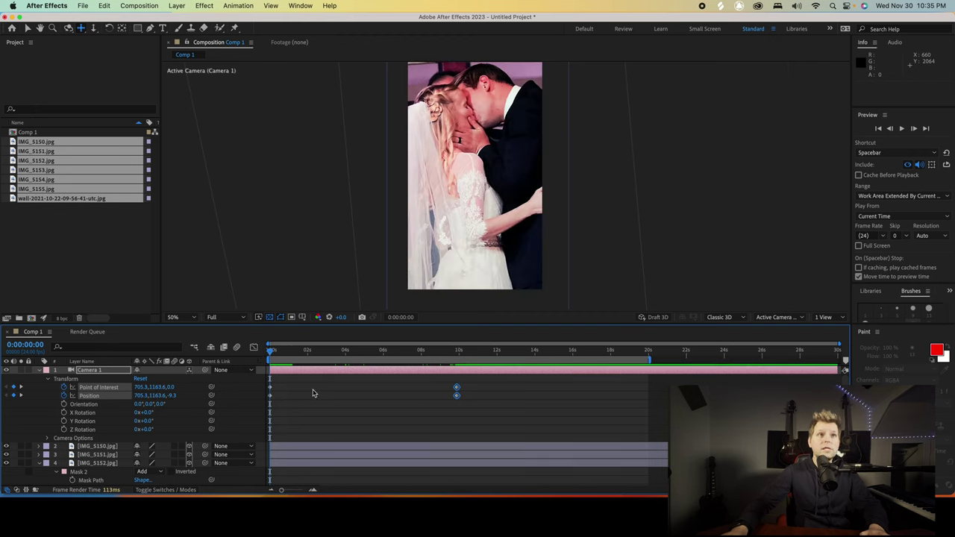
{"action": "left_click_drag", "start_coordinate": [279, 387], "coordinate": [264, 400]}
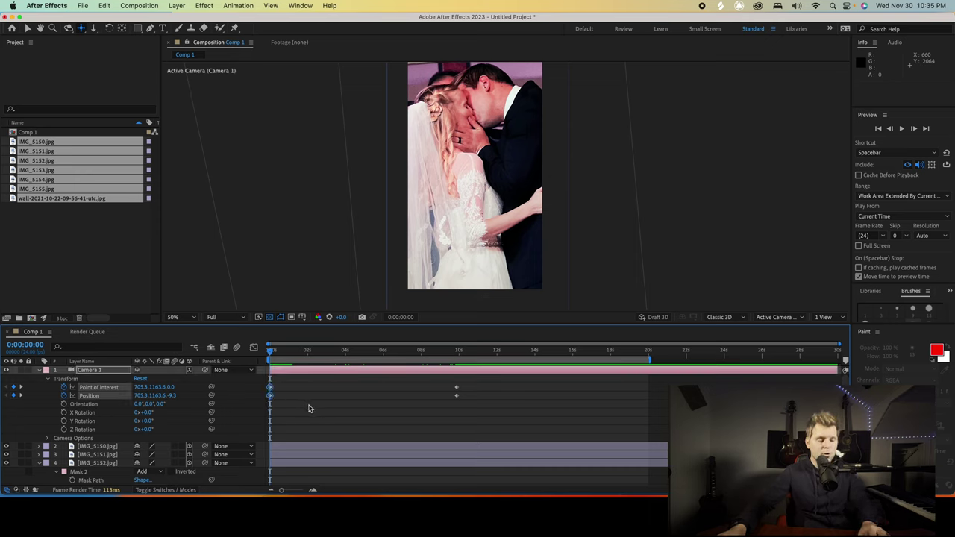
{"action": "key", "text": "super+c"}
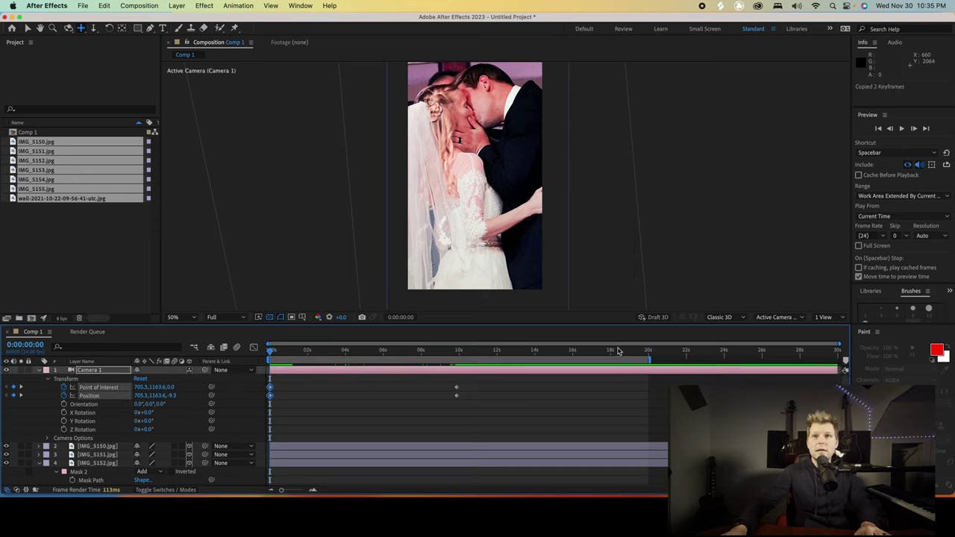
{"action": "left_click", "coordinate": [626, 351]}
{"action": "key", "text": "super+v"}
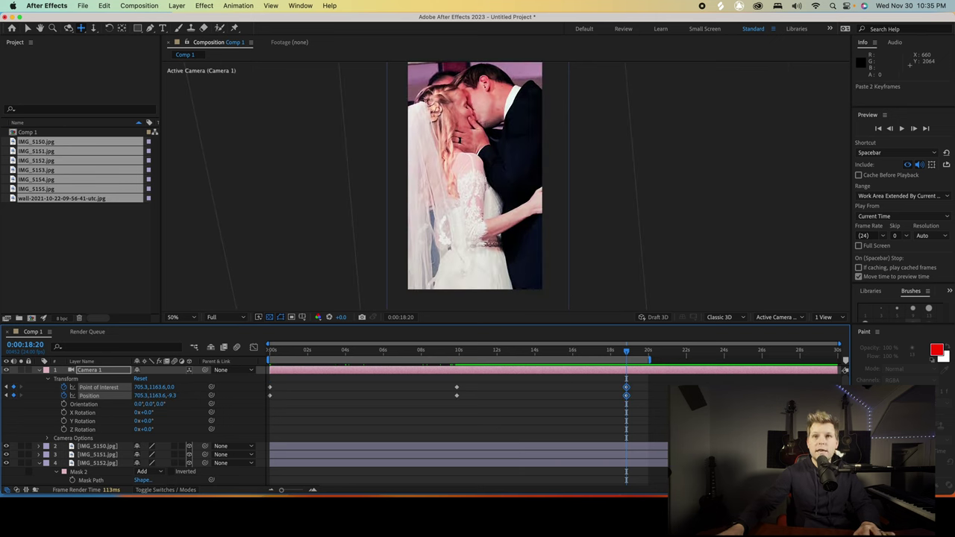
{"action": "left_click_drag", "start_coordinate": [629, 389], "coordinate": [645, 391]}
Move the camera's final Point of Interest and Position keyframes to 0:00:19:23, the last frame of the work area.
{"action": "left_click", "coordinate": [647, 351]}
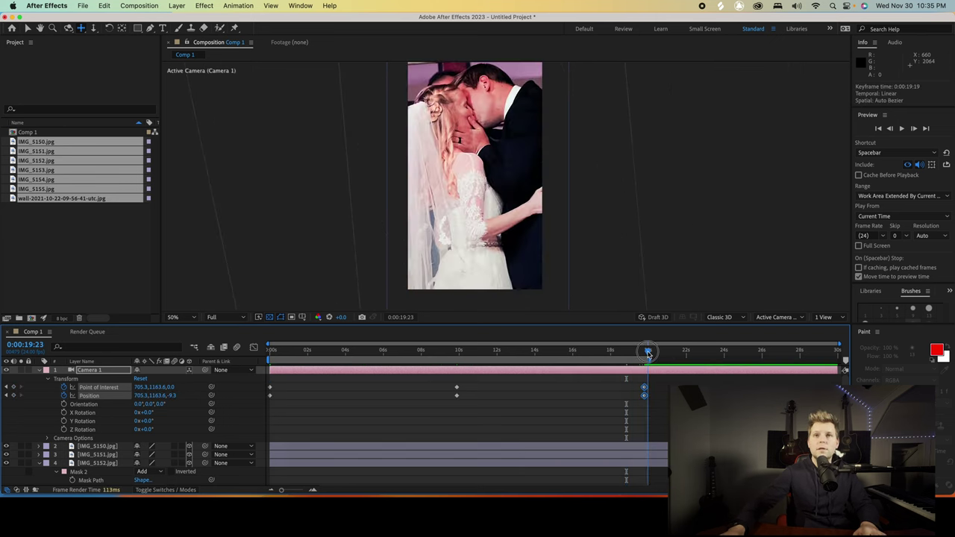
{"action": "scroll", "coordinate": [648, 377], "scroll_direction": "up", "scroll_amount": 3}
{"action": "scroll", "coordinate": [662, 361], "scroll_direction": "up", "scroll_amount": 2}
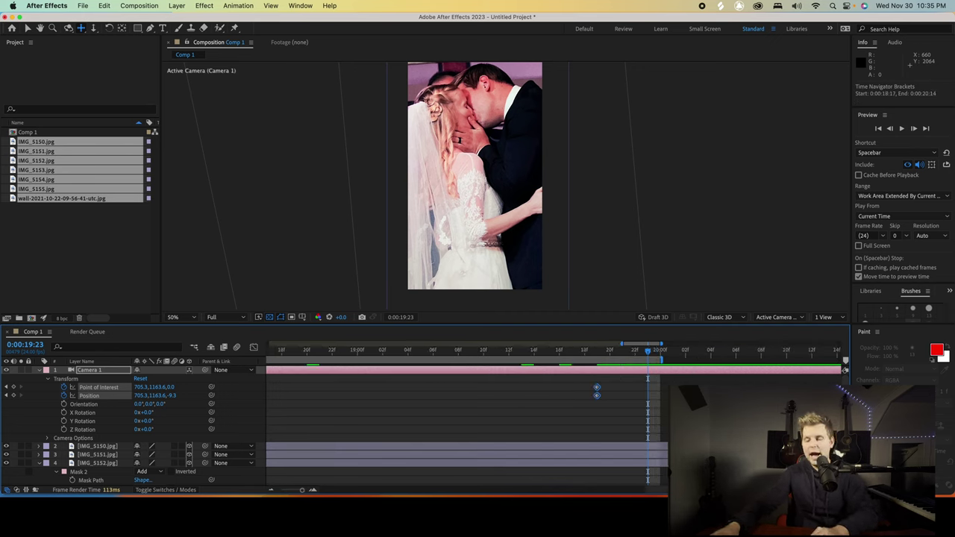
{"action": "key", "text": "Page_Down"}
{"action": "key", "text": "Page_Up"}
{"action": "key", "text": "Page_Up"}
{"action": "key", "text": "Page_Up"}
{"action": "key", "text": "Page_Down"}
{"action": "key", "text": "Page_Down"}
{"action": "key", "text": "Page_Down"}
{"action": "key", "text": "Page_Up"}
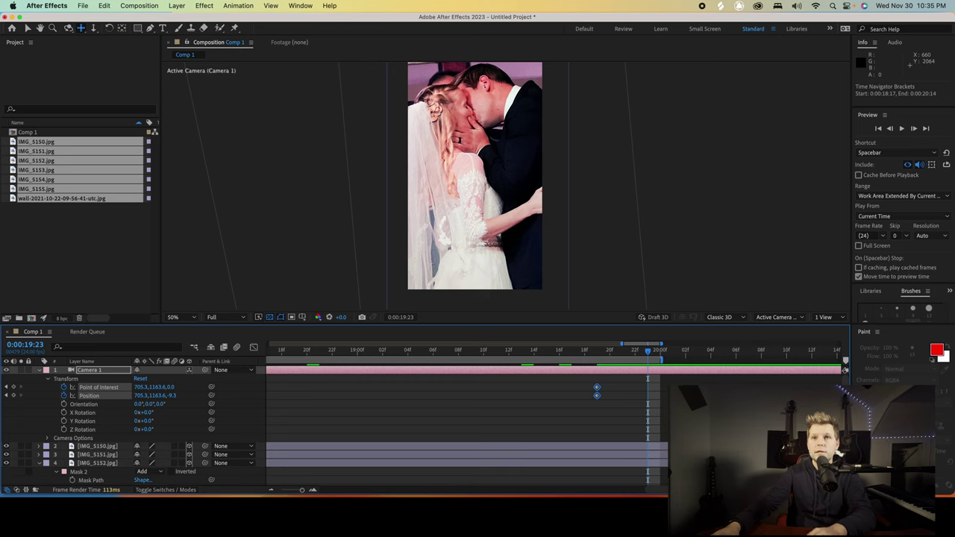
{"action": "key", "text": "Page_Down"}
{"action": "key", "text": "Page_Up"}
{"action": "key", "text": "Page_Up"}
{"action": "key", "text": "Page_Up"}
{"action": "key", "text": "Page_Down"}
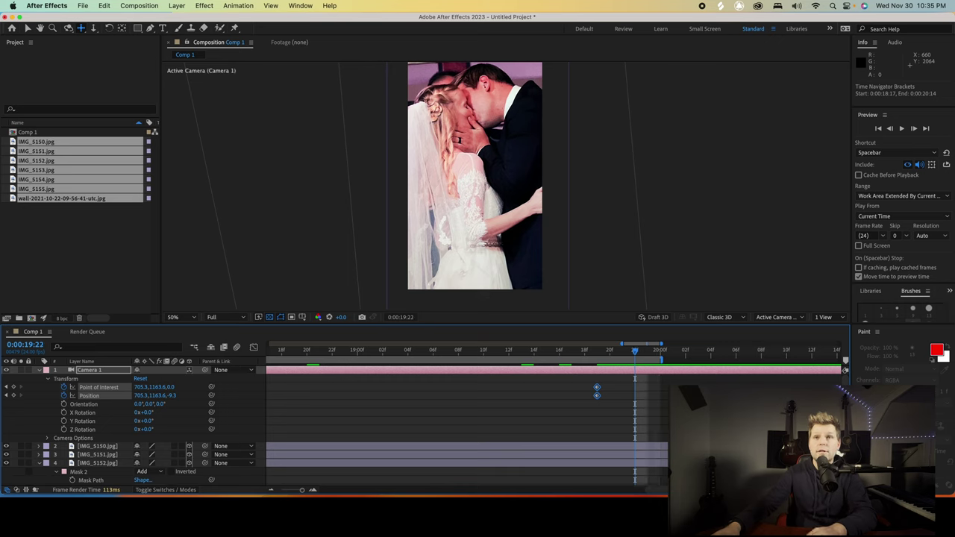
{"action": "key", "text": "Page_Down"}
{"action": "left_click_drag", "start_coordinate": [598, 391], "coordinate": [647, 391]}
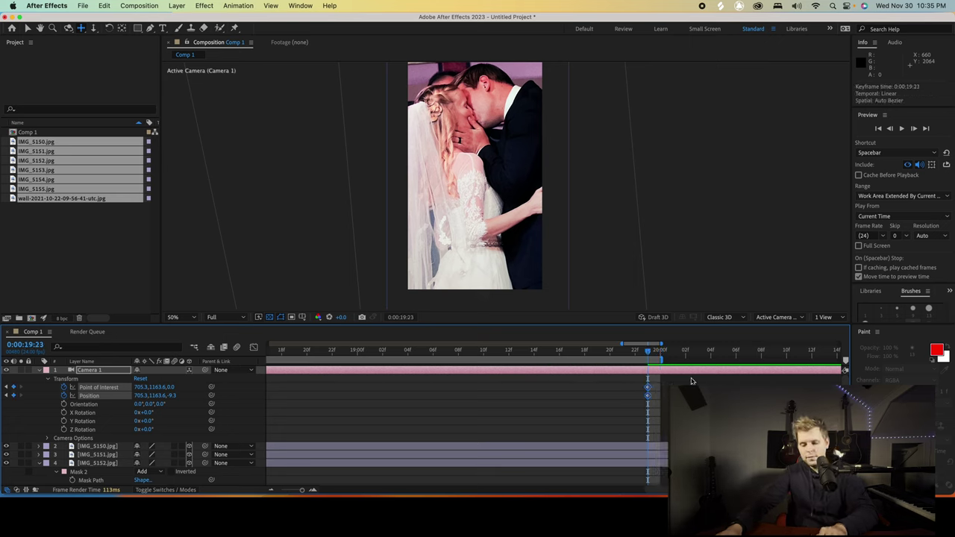
{"action": "key", "text": "semicolon"}
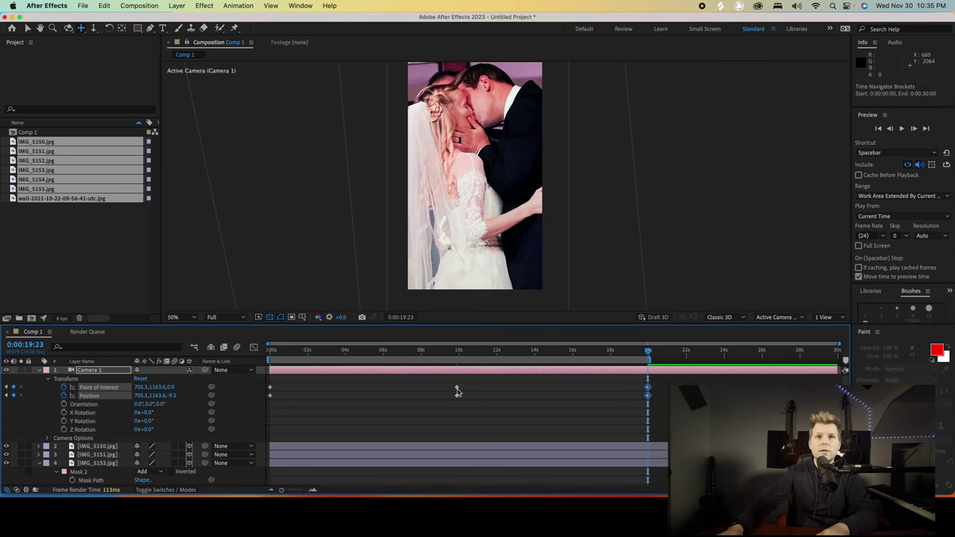
Copy the camera's pulled-back Point of Interest and Position keyframes near 10 seconds to 0:00:17:21.
{"action": "left_click_drag", "start_coordinate": [470, 382], "coordinate": [444, 409]}
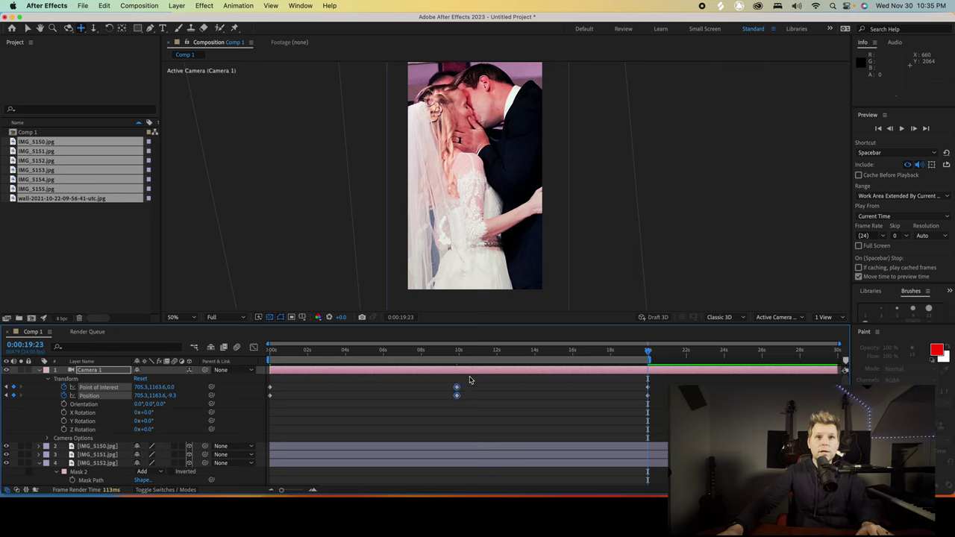
{"action": "mouse_move", "coordinate": [593, 357]}
{"action": "left_mouse_down"}
{"action": "mouse_move", "coordinate": [608, 359]}
{"action": "mouse_move", "coordinate": [455, 358]}
{"action": "mouse_move", "coordinate": [610, 353]}
{"action": "left_mouse_up"}
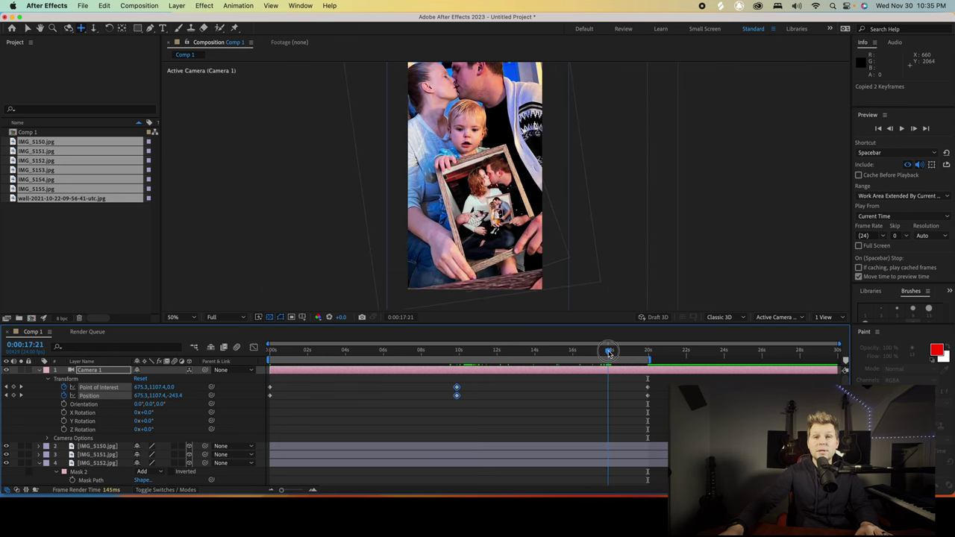
{"action": "key", "text": "super+v"}
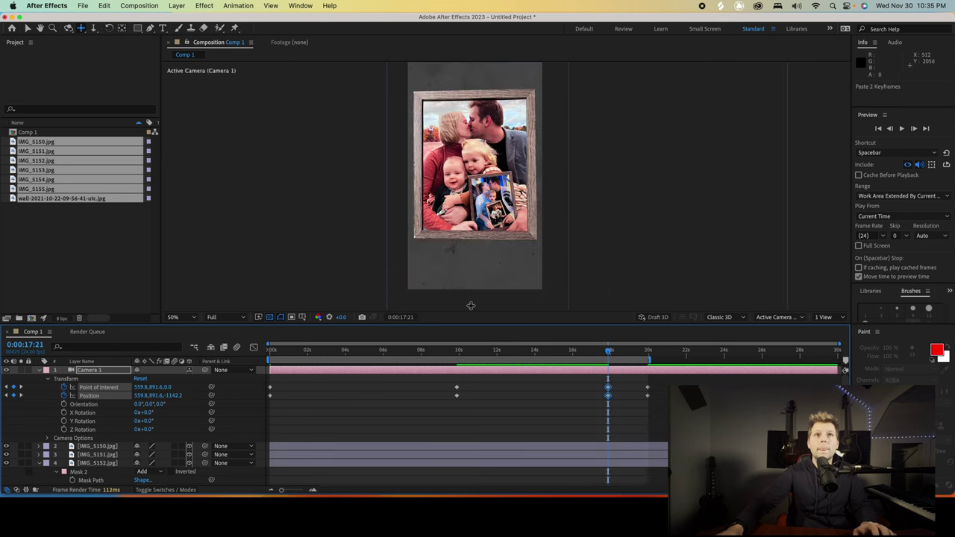
{"action": "mouse_move", "coordinate": [608, 353]}
{"action": "left_mouse_down"}
{"action": "mouse_move", "coordinate": [455, 362]}
{"action": "mouse_move", "coordinate": [612, 366]}
{"action": "left_mouse_up"}
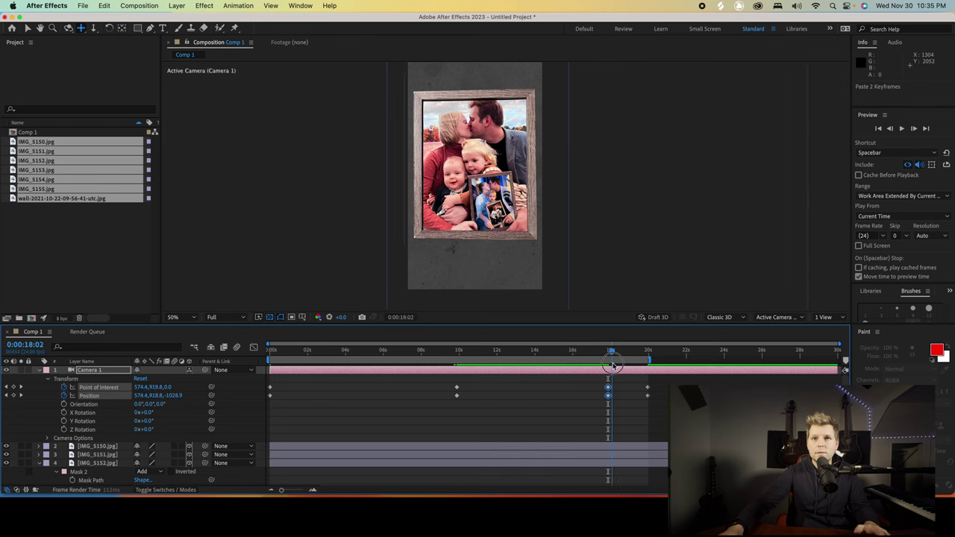
At 0:00:17:21, shift the camera and pull it farther back from the outermost frame, to about position 556.8, 873.3, -1258.0.
{"action": "scroll", "coordinate": [612, 367], "scroll_direction": "up", "scroll_amount": 5}
{"action": "scroll", "coordinate": [614, 368], "scroll_direction": "up", "scroll_amount": 3}
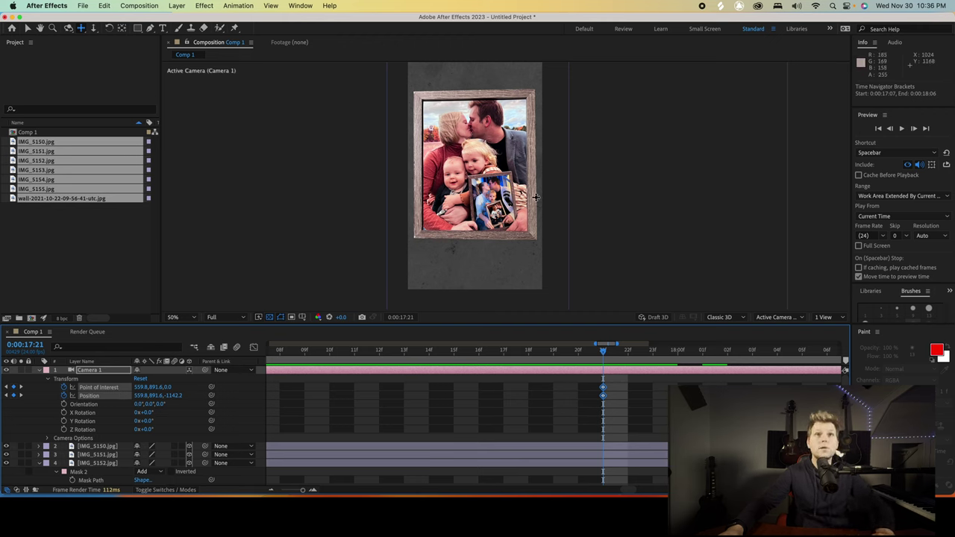
{"action": "left_click_drag", "start_coordinate": [480, 177], "coordinate": [481, 180]}
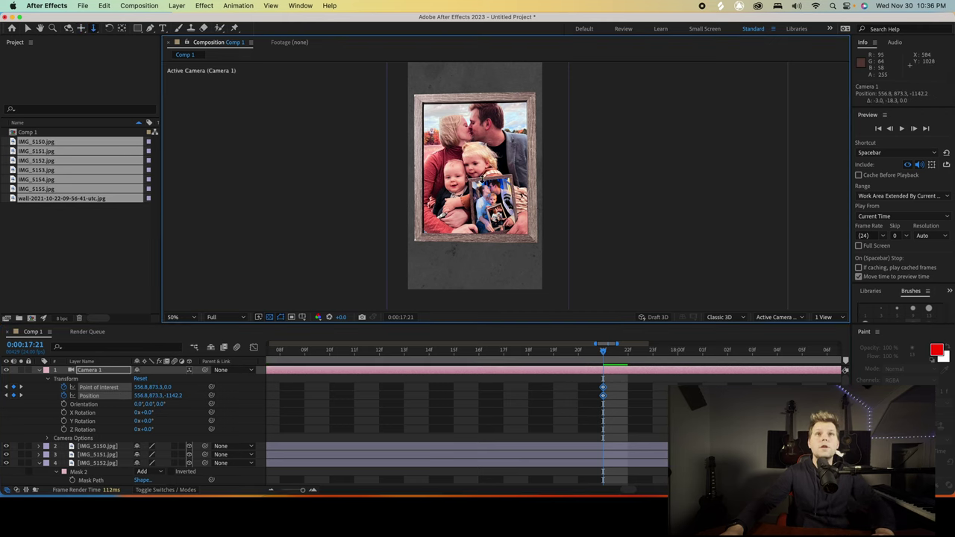
{"action": "scroll", "coordinate": [482, 179], "scroll_direction": "down", "scroll_amount": 3}
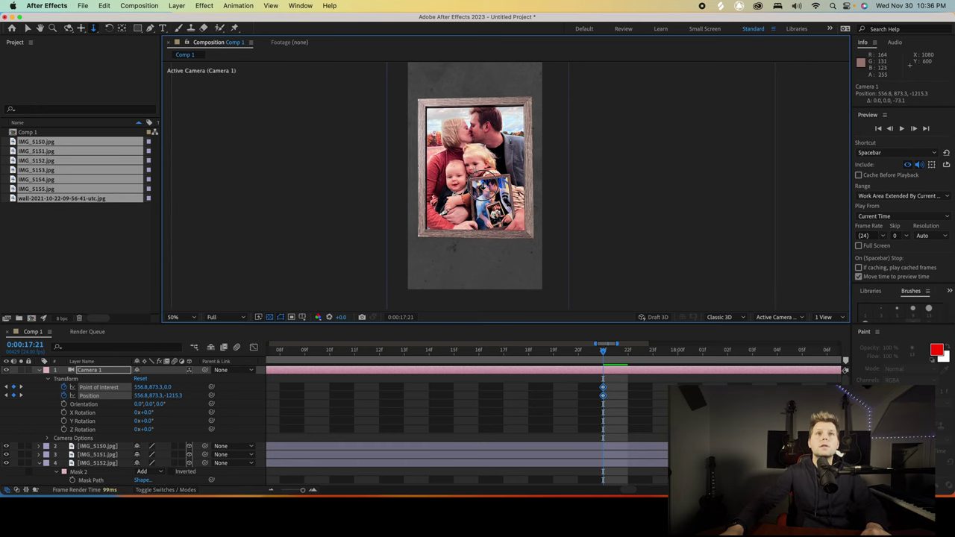
{"action": "scroll", "coordinate": [483, 183], "scroll_direction": "down", "scroll_amount": 1}
{"action": "left_click_drag", "start_coordinate": [482, 187], "coordinate": [479, 196]}
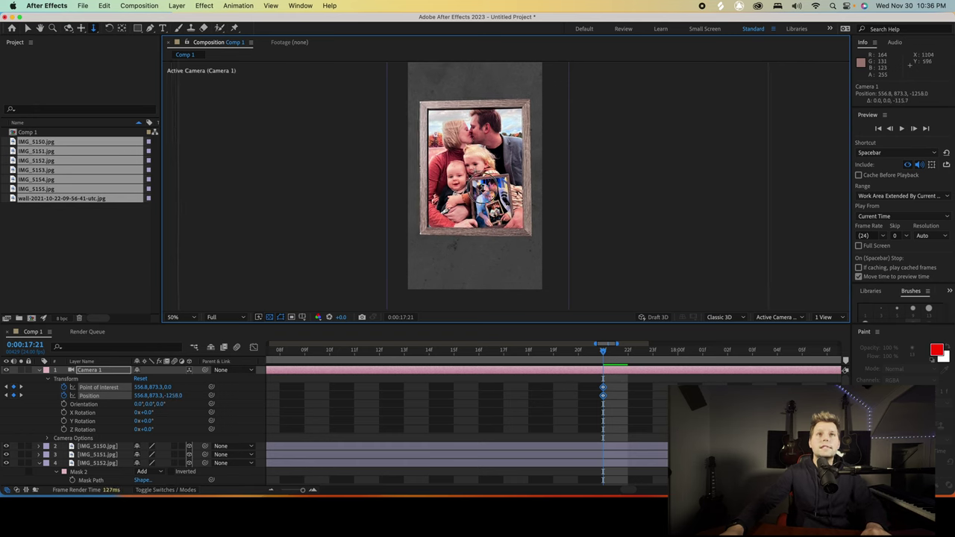
{"action": "key", "text": "minus"}
{"action": "key", "text": "minus"}
{"action": "scroll", "coordinate": [580, 374], "scroll_direction": "down", "scroll_amount": 5}
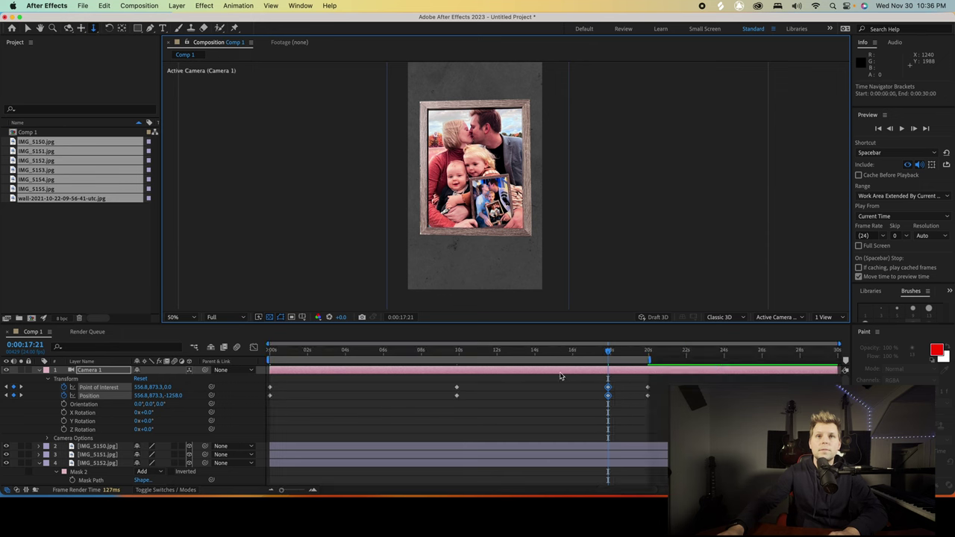
Lower the preview resolution to Third and play the whole camera move from the start.
{"action": "key", "text": "Home"}
{"action": "key", "text": "space"}
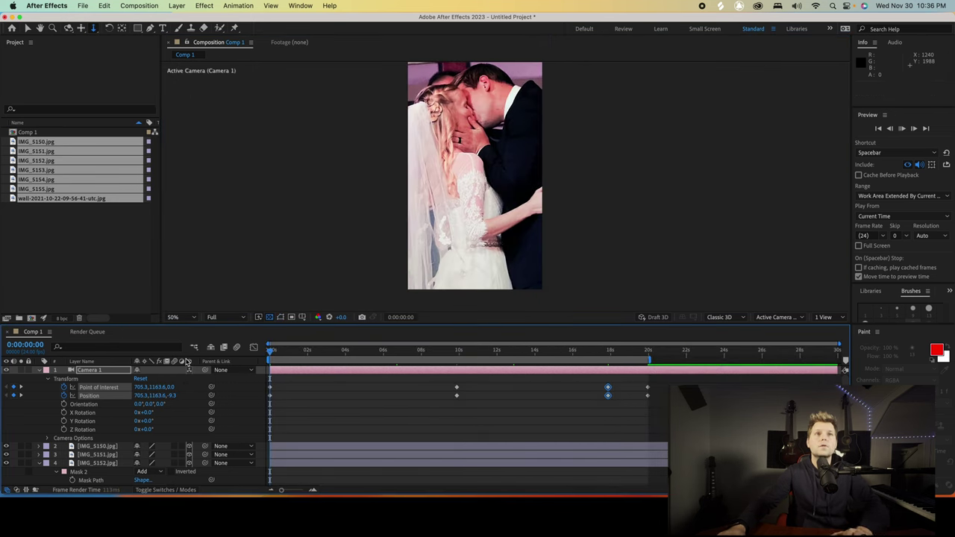
{"action": "left_click", "coordinate": [214, 317]}
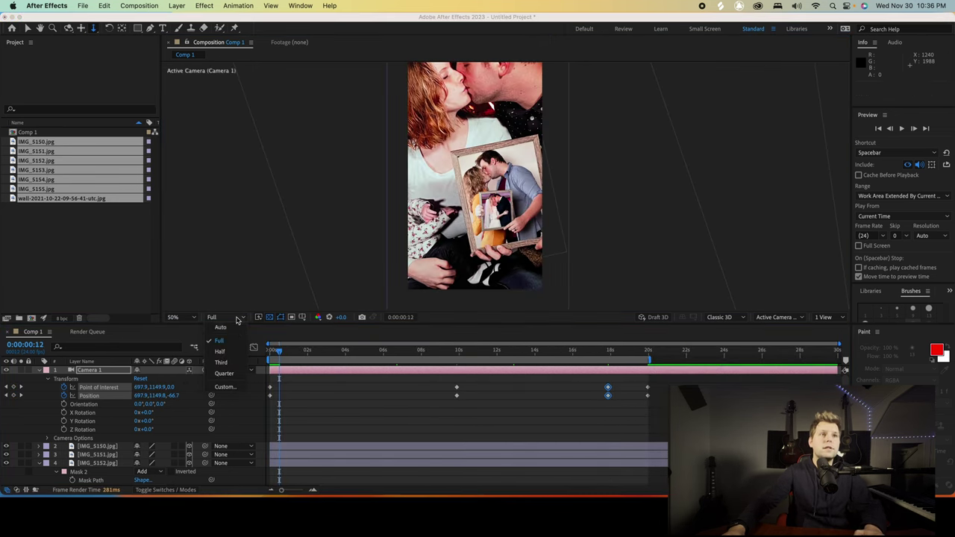
{"action": "left_click", "coordinate": [227, 362]}
{"action": "key", "text": "space"}
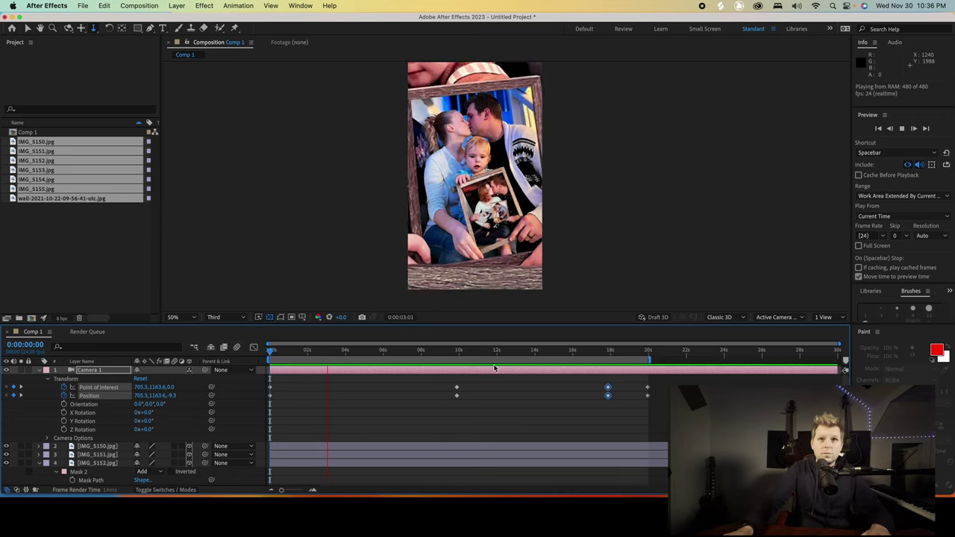
{"action": "key", "text": "space"}
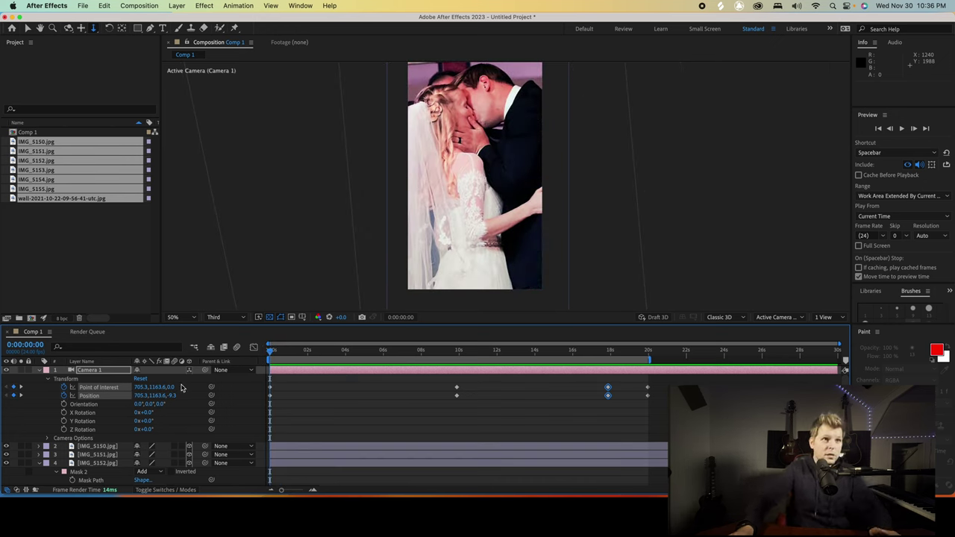
Collapse the expanded properties of the camera, photo and wall layers in the timeline.
{"action": "left_click", "coordinate": [39, 371]}
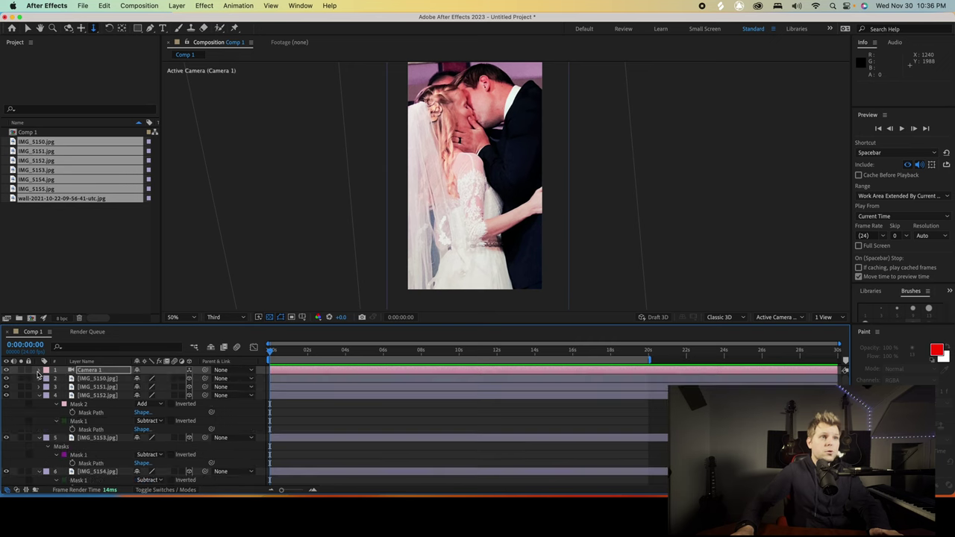
{"action": "left_click", "coordinate": [39, 395]}
{"action": "left_click", "coordinate": [39, 403]}
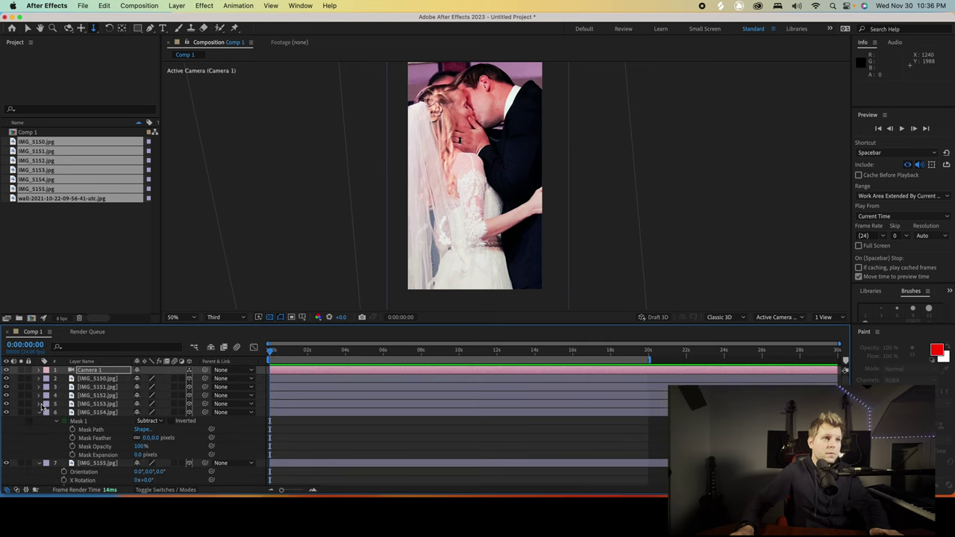
{"action": "left_click", "coordinate": [39, 413]}
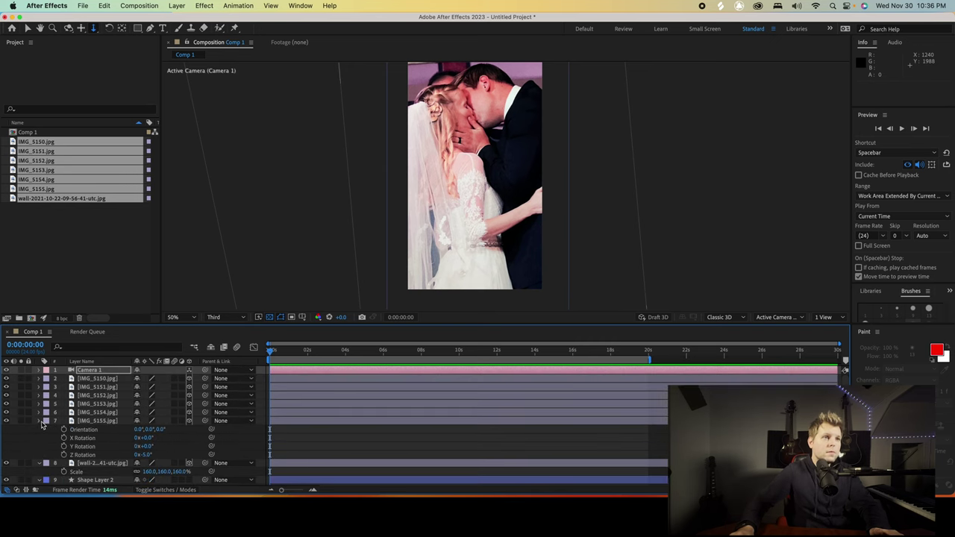
{"action": "left_click", "coordinate": [38, 421]}
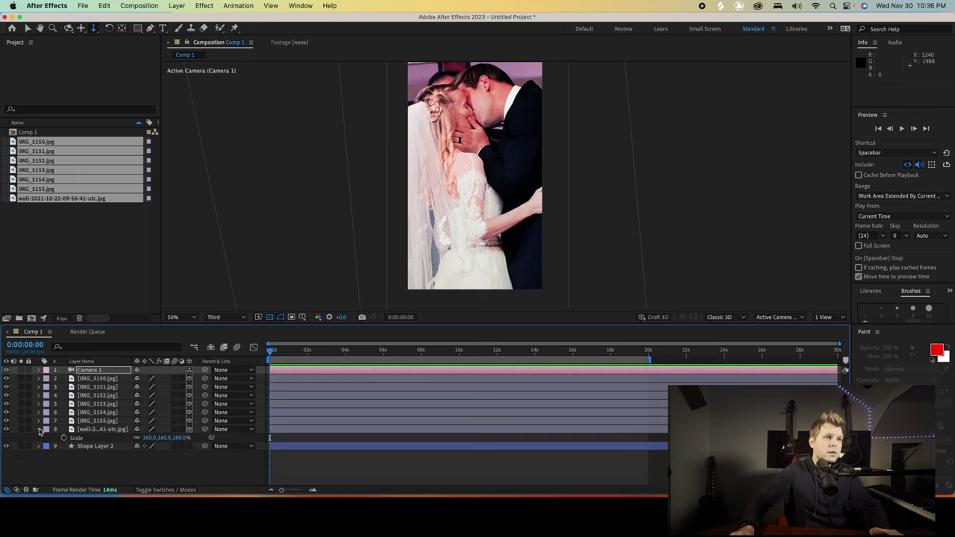
{"action": "left_click", "coordinate": [39, 429]}
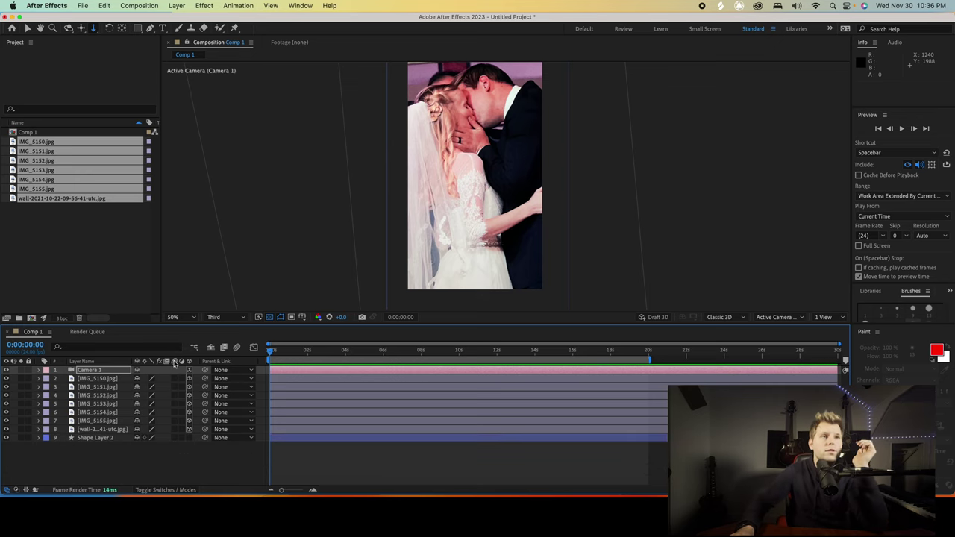
Enable motion blur on the photo and wall layers and for the composition, and check it at the opening frames.
{"action": "left_click_drag", "start_coordinate": [176, 378], "coordinate": [175, 440]}
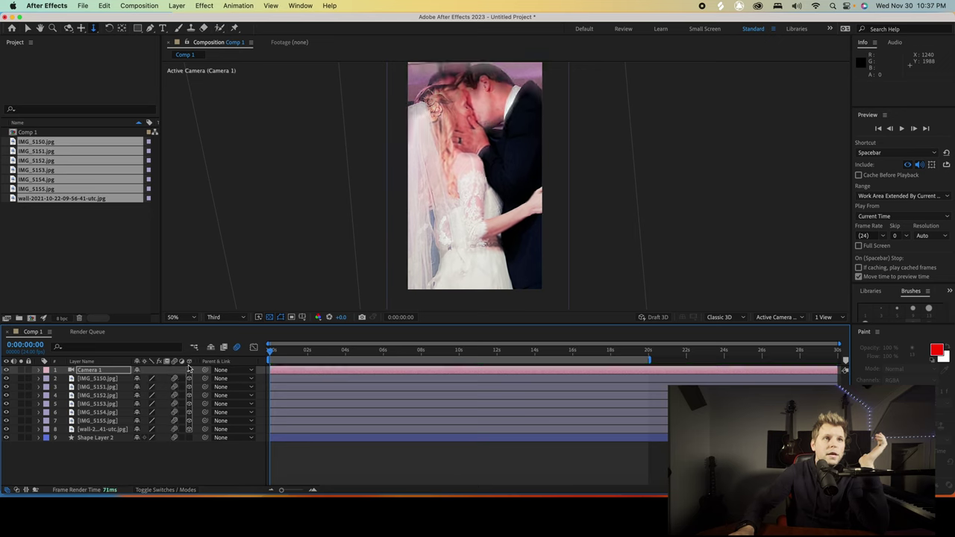
{"action": "left_click", "coordinate": [236, 349]}
{"action": "left_click", "coordinate": [237, 349]}
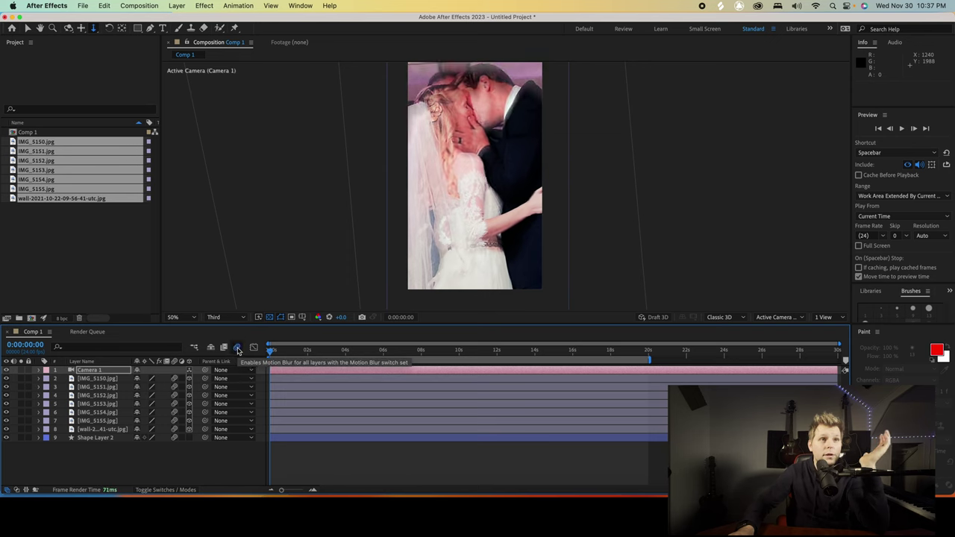
{"action": "left_click", "coordinate": [237, 349]}
{"action": "left_click", "coordinate": [237, 349]}
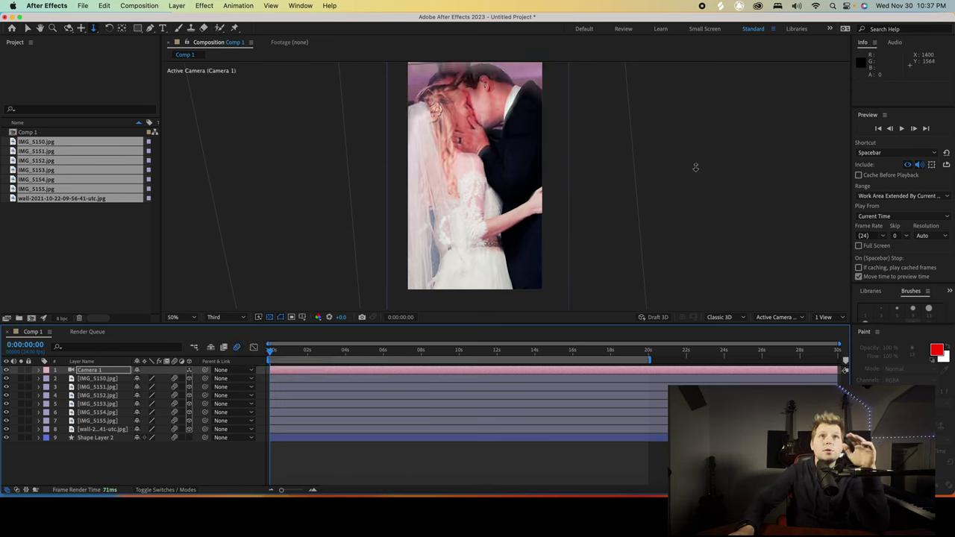
{"action": "left_click_drag", "start_coordinate": [284, 355], "coordinate": [263, 357]}
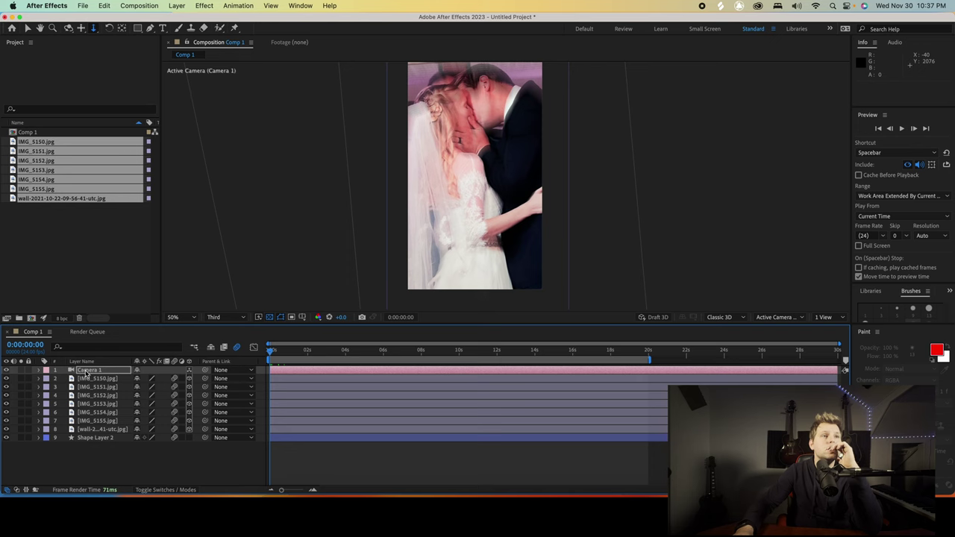
Apply Easy Ease Out to the camera's opening Point of Interest and Position keyframes.
{"action": "left_click", "coordinate": [39, 371]}
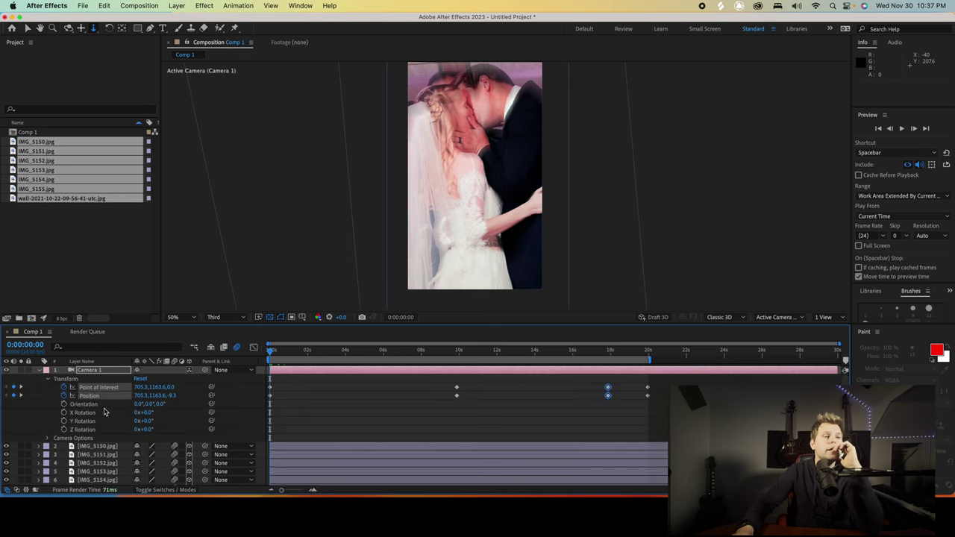
{"action": "left_click", "coordinate": [269, 395]}
{"action": "right_click", "coordinate": [269, 396]}
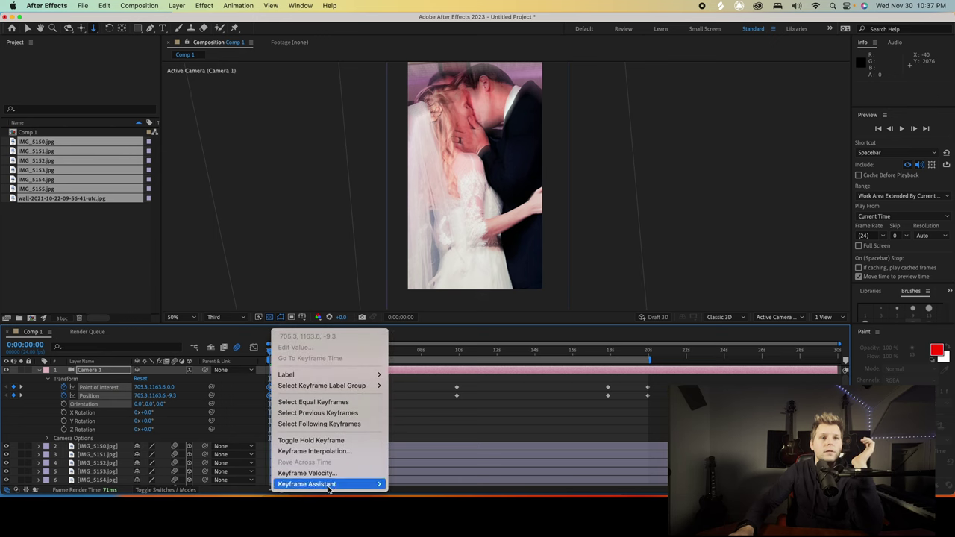
{"action": "mouse_move", "coordinate": [329, 489]}
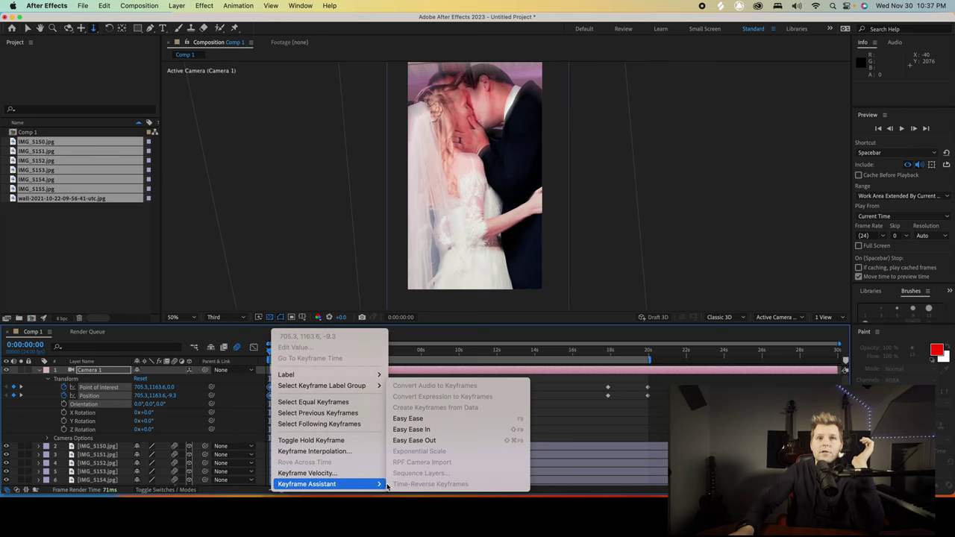
{"action": "left_click", "coordinate": [451, 440]}
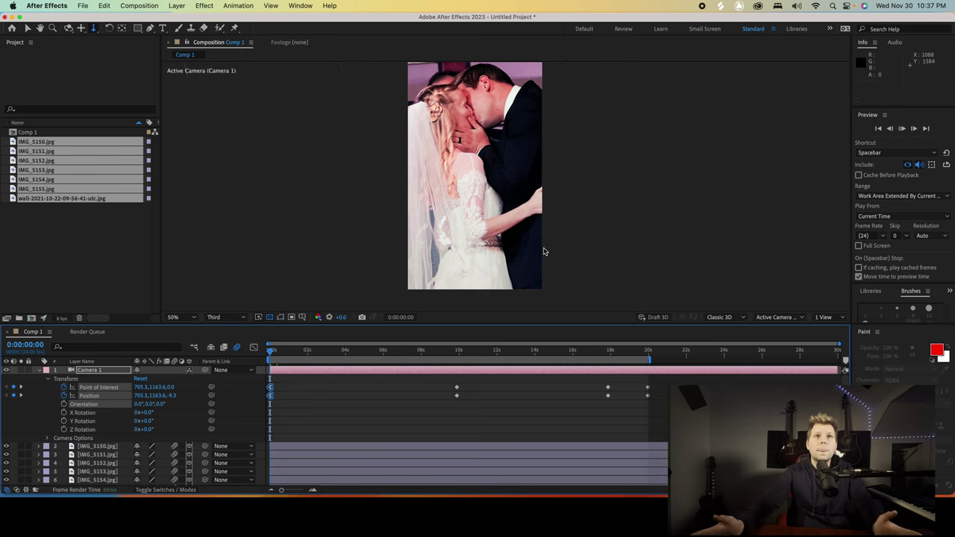
Preview the eased opening, move the camera's second pair of keyframes to 0:00:08:10 and return the playhead to the start.
{"action": "key", "text": "space"}
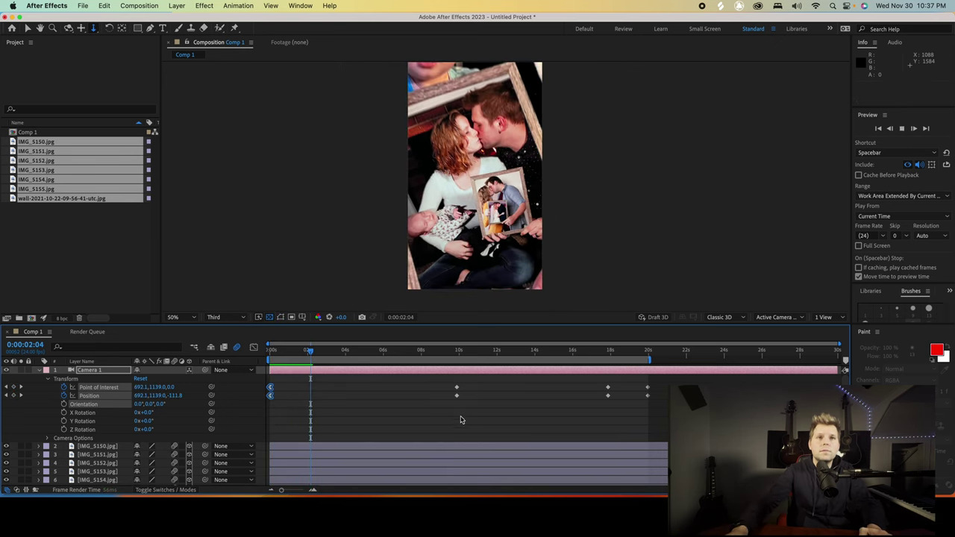
{"action": "key", "text": "space"}
{"action": "left_click_drag", "start_coordinate": [449, 389], "coordinate": [428, 389]}
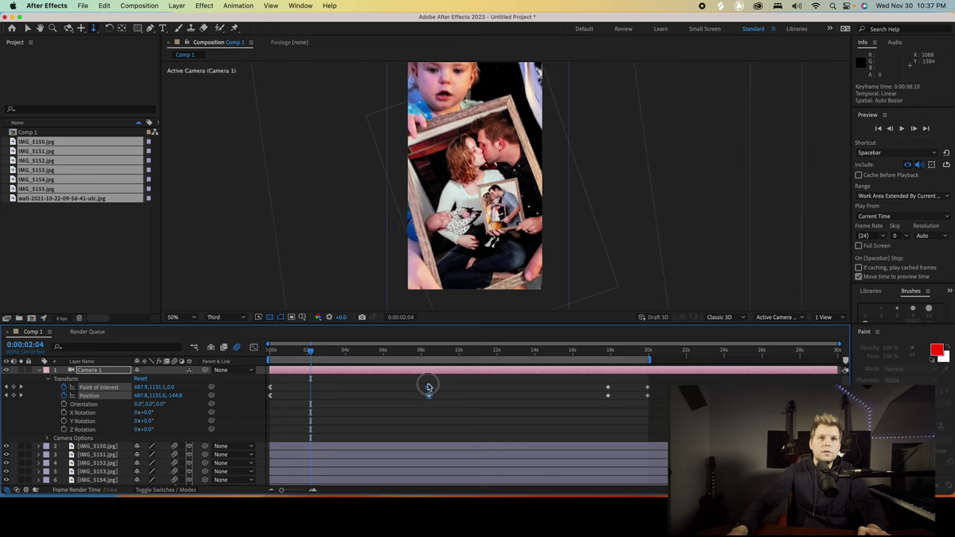
{"action": "left_click_drag", "start_coordinate": [319, 351], "coordinate": [259, 361]}
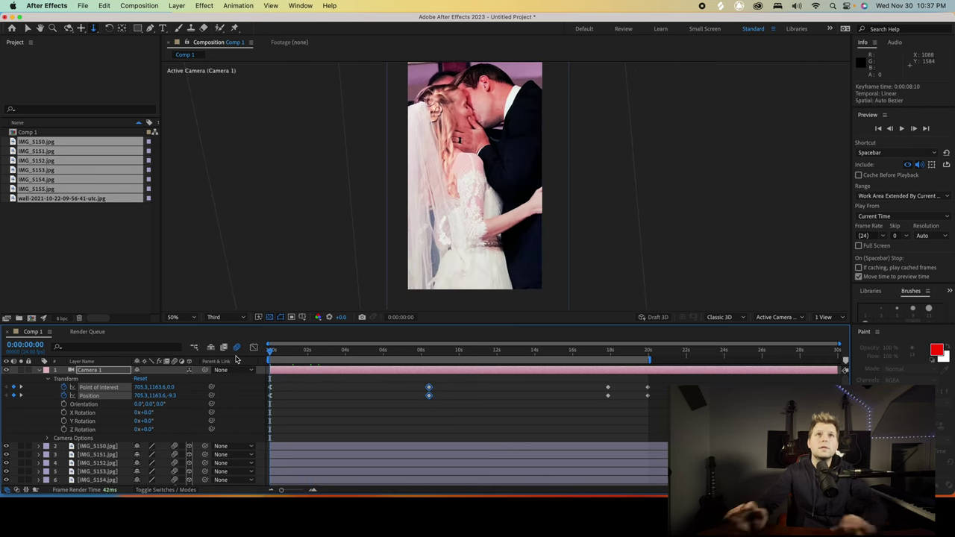
Preview the motion-blurred camera move from the first frame, and again from 0:00:17:13 to the end.
{"action": "key", "text": "space"}
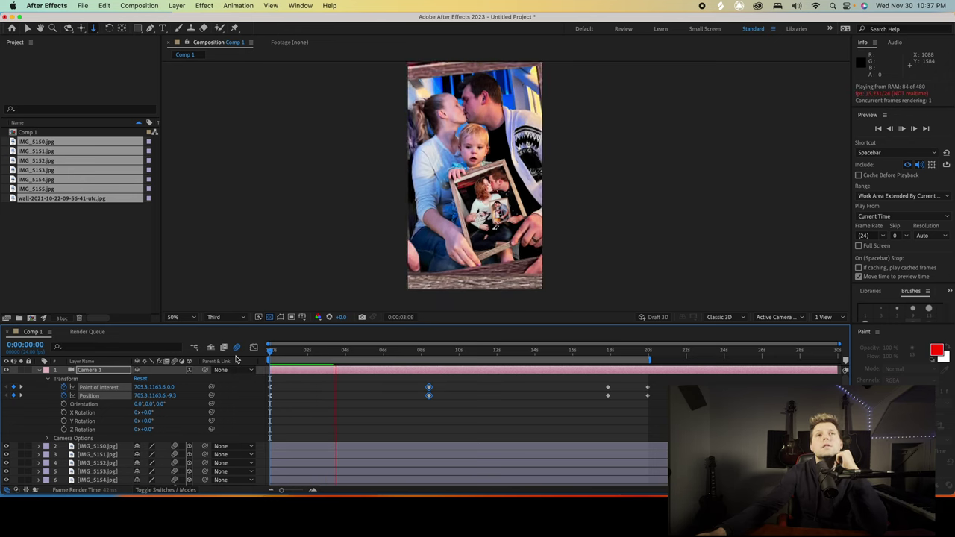
{"action": "key", "text": "space"}
{"action": "left_click", "coordinate": [594, 351]}
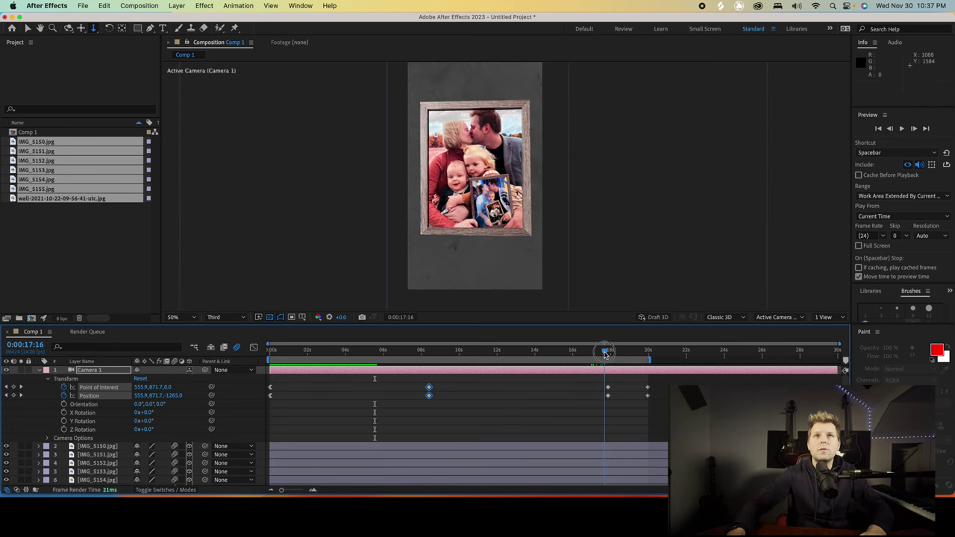
{"action": "key", "text": "space"}
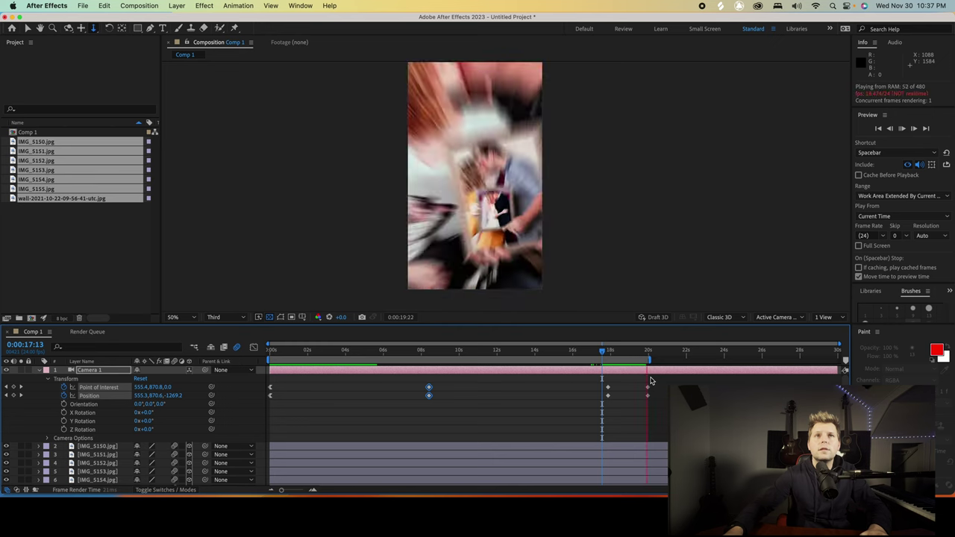
{"action": "key", "text": "space"}
Apply Easy Ease In to the camera's closing Point of Interest and Position keyframes at 0:00:19:23.
{"action": "left_click_drag", "start_coordinate": [632, 353], "coordinate": [647, 353]}
{"action": "key", "text": "="}
{"action": "key", "text": "="}
{"action": "key", "text": "="}
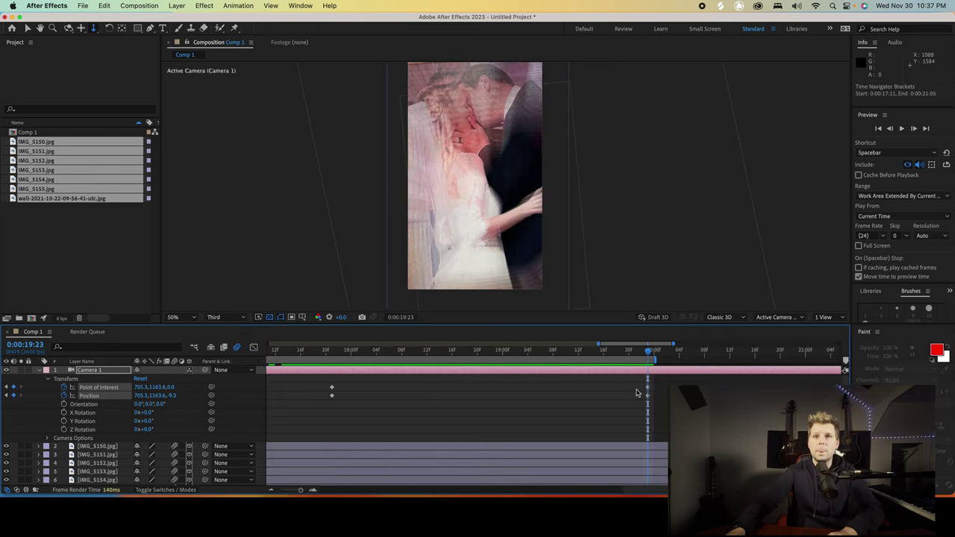
{"action": "left_click", "coordinate": [636, 381]}
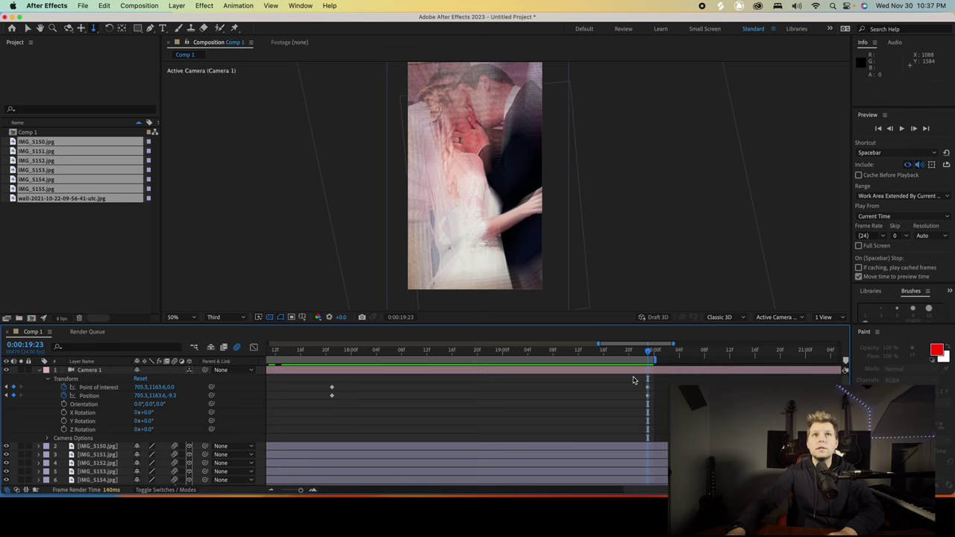
{"action": "left_click", "coordinate": [647, 395]}
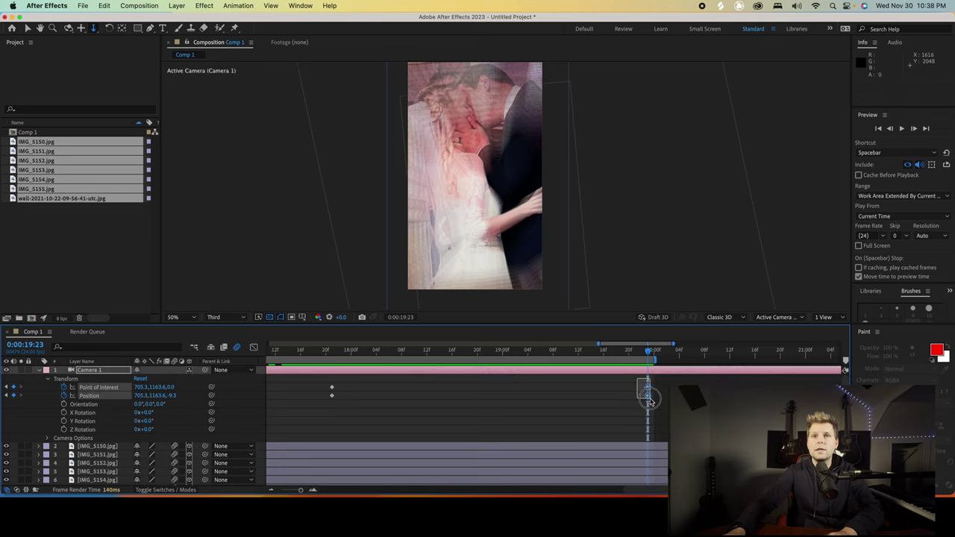
{"action": "right_click", "coordinate": [647, 395]}
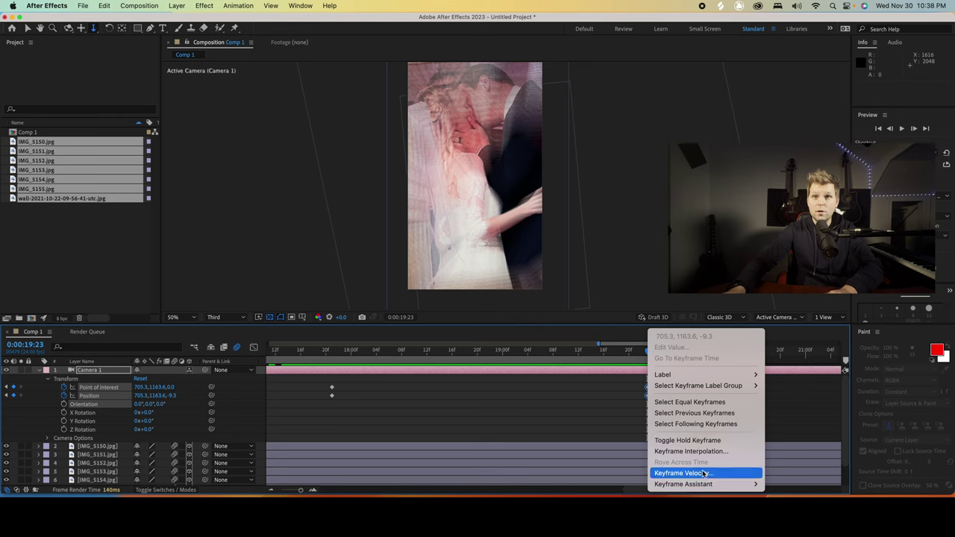
{"action": "mouse_move", "coordinate": [706, 485]}
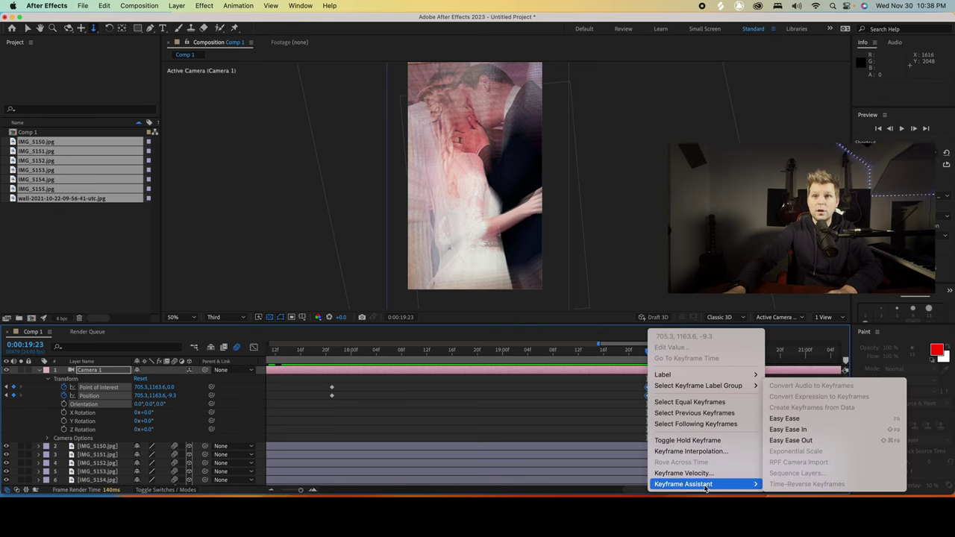
{"action": "left_click", "coordinate": [800, 434]}
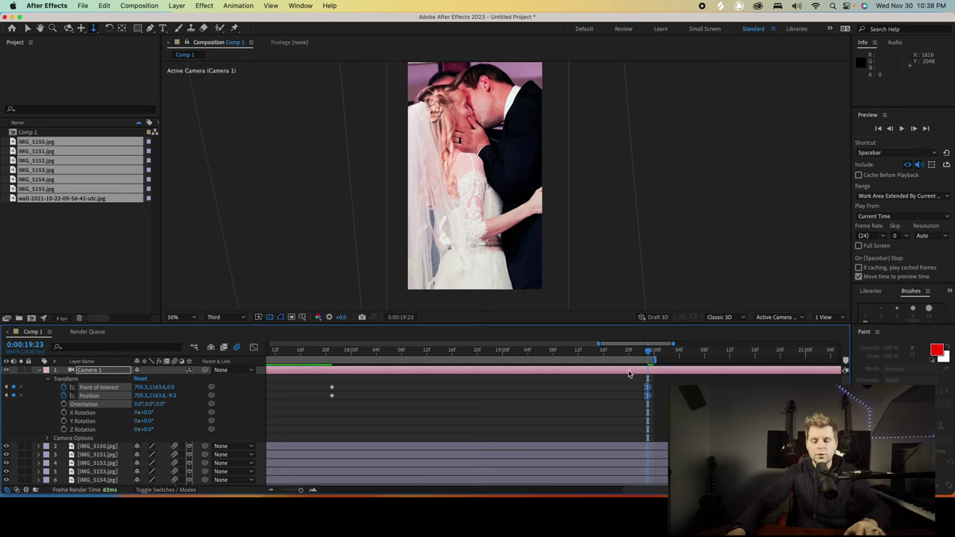
Preview the loop from 0:00:17:13 through the restart to check the eased transition.
{"action": "key", "text": "minus"}
{"action": "left_click", "coordinate": [465, 356]}
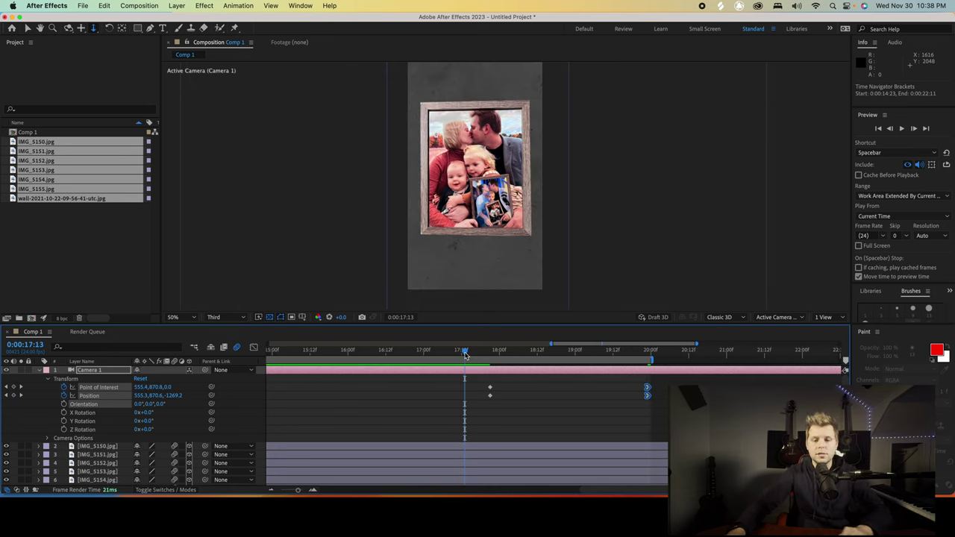
{"action": "key", "text": "minus"}
{"action": "key", "text": "minus"}
{"action": "key", "text": "space"}
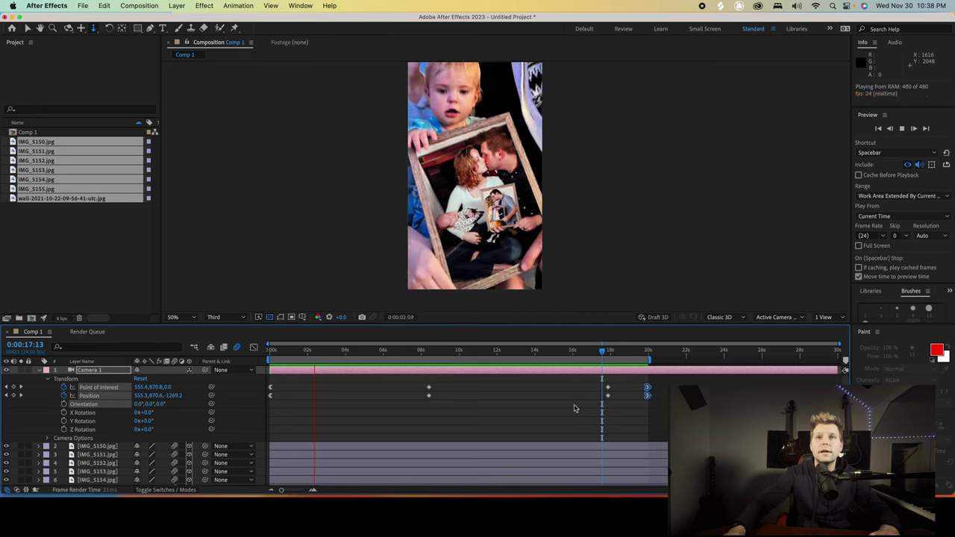
{"action": "left_click", "coordinate": [601, 354]}
{"action": "key", "text": "space"}
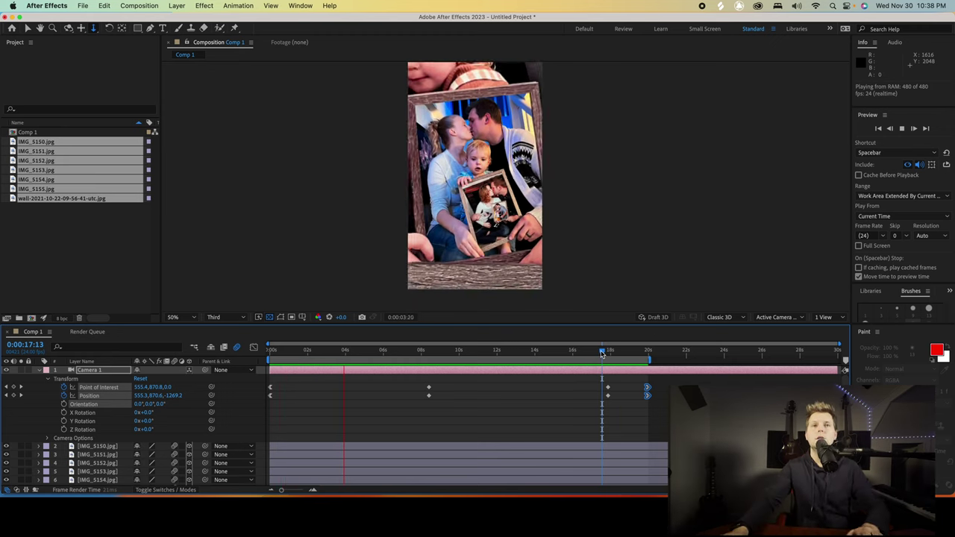
{"action": "key", "text": "space"}
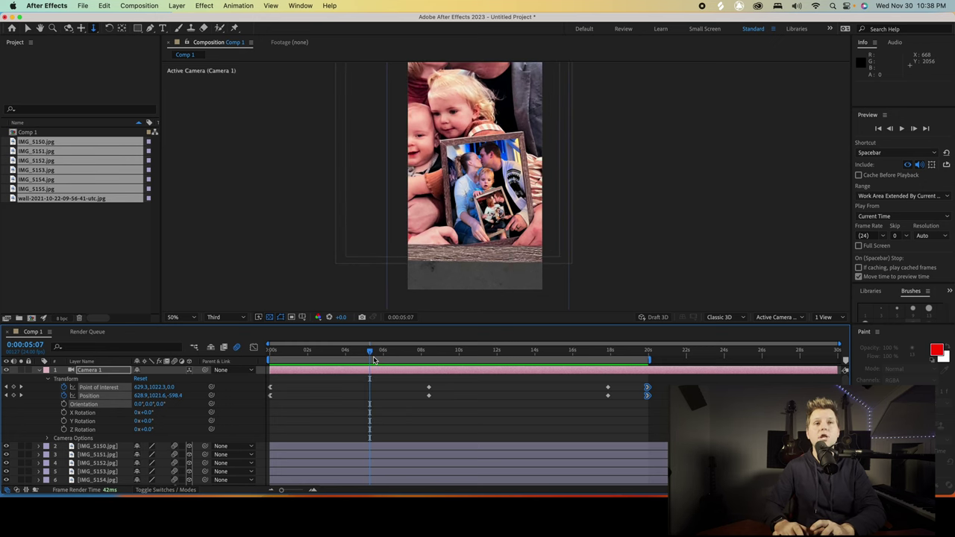
Add eased Point of Interest and Position keyframes to the camera at 0:00:04:11.
{"action": "key", "text": "shift+Page_Up"}
{"action": "key", "text": "shift+Page_Down"}
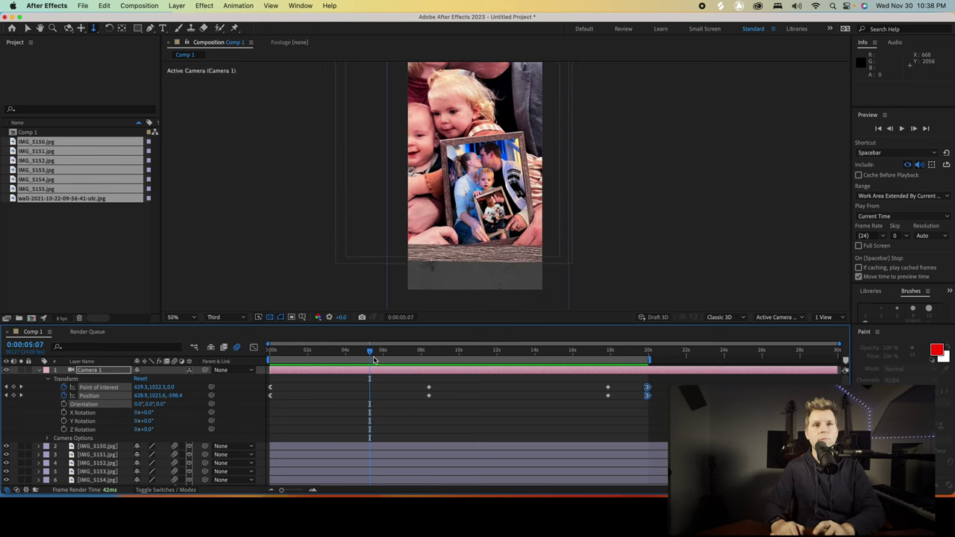
{"action": "key", "text": "shift+Page_Up"}
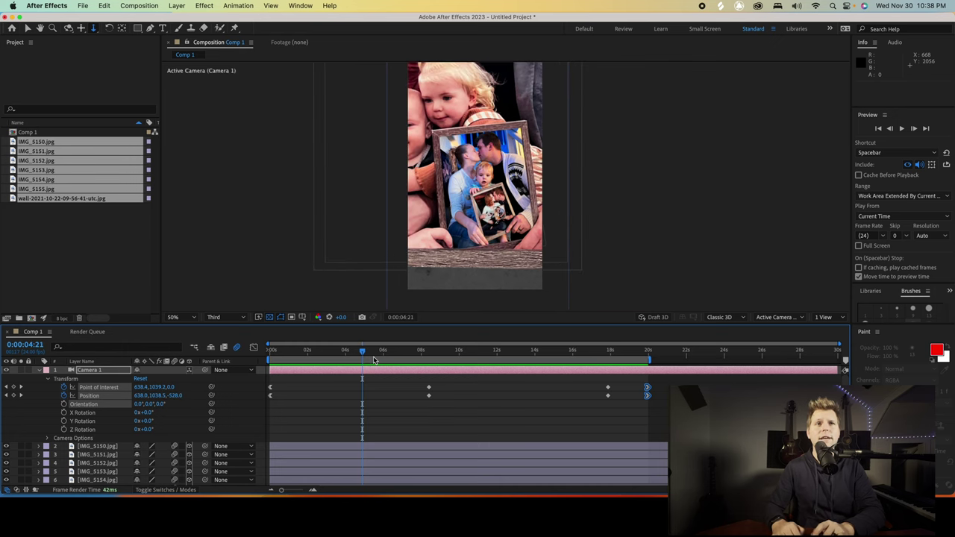
{"action": "key", "text": "shift+Page_Up"}
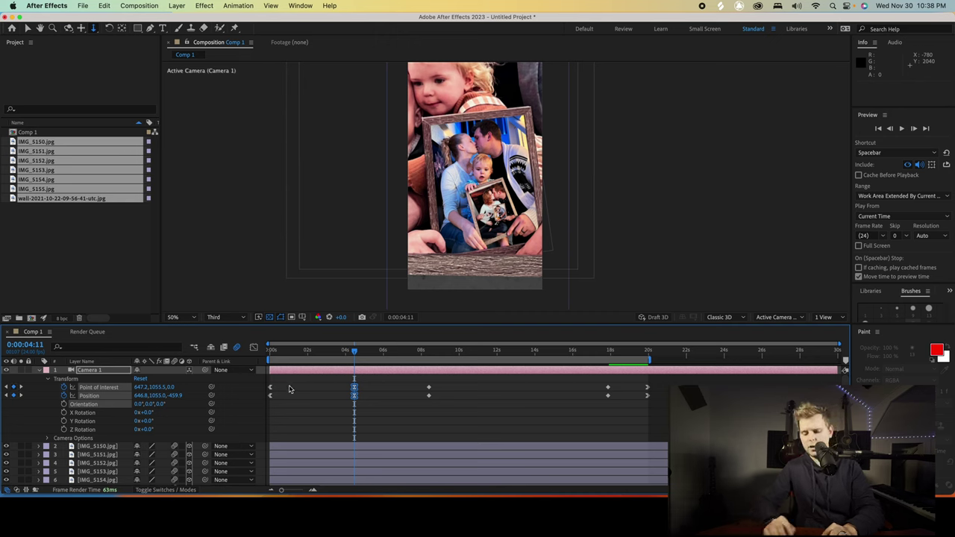
At 0:00:05:07, set the camera's Point of Interest to 558.5, 931.8, 0.0.
{"action": "key", "text": "space"}
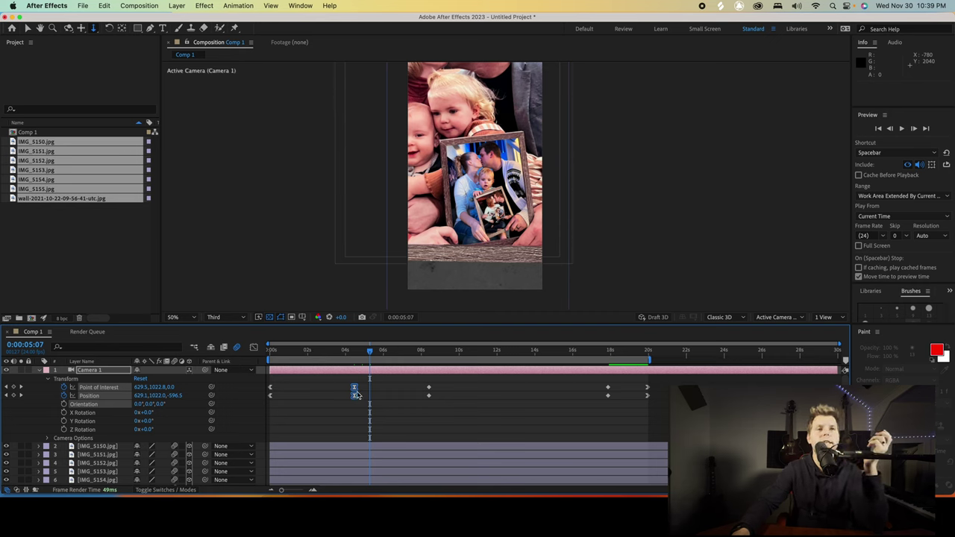
{"action": "key", "text": "j"}
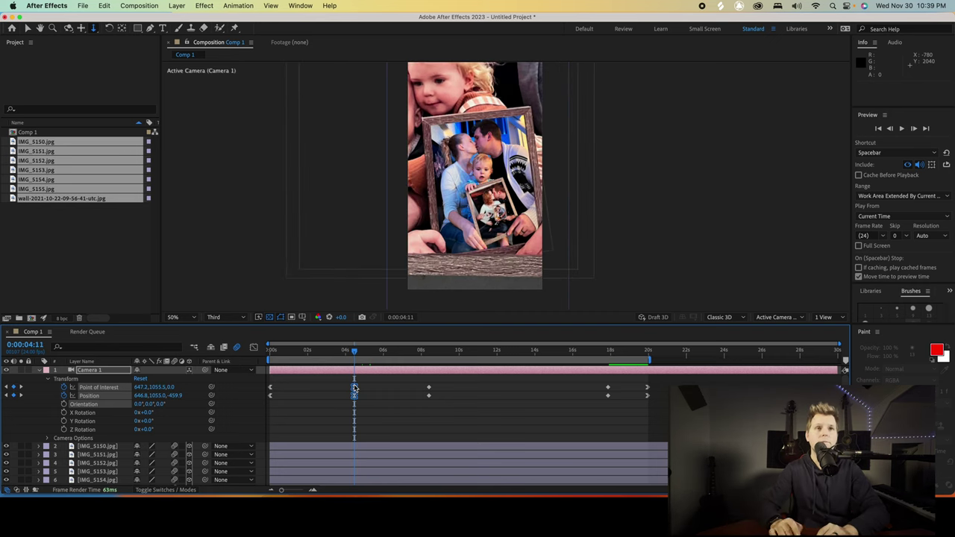
{"action": "key", "text": "shift+Page_Down"}
{"action": "key", "text": "shift+Page_Down"}
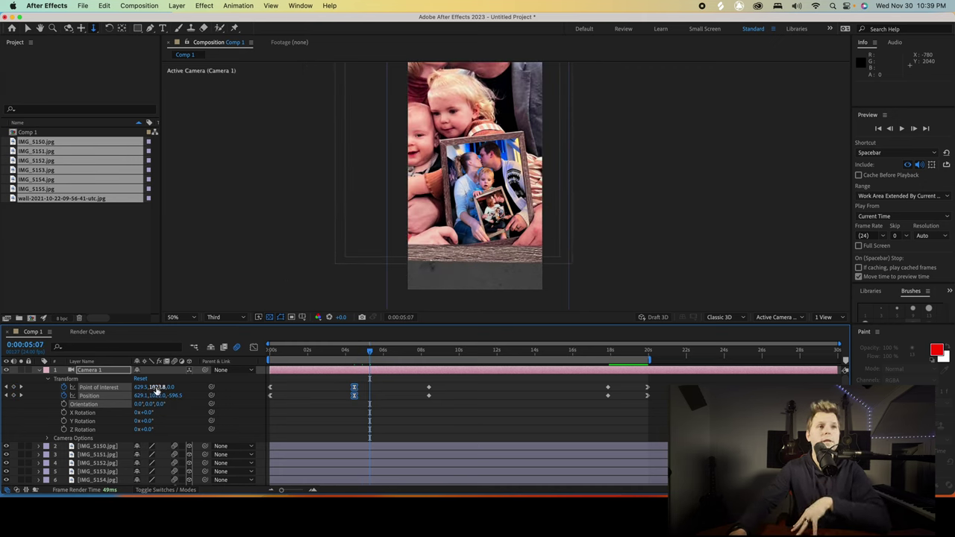
{"action": "left_click_drag", "start_coordinate": [158, 389], "coordinate": [117, 382]}
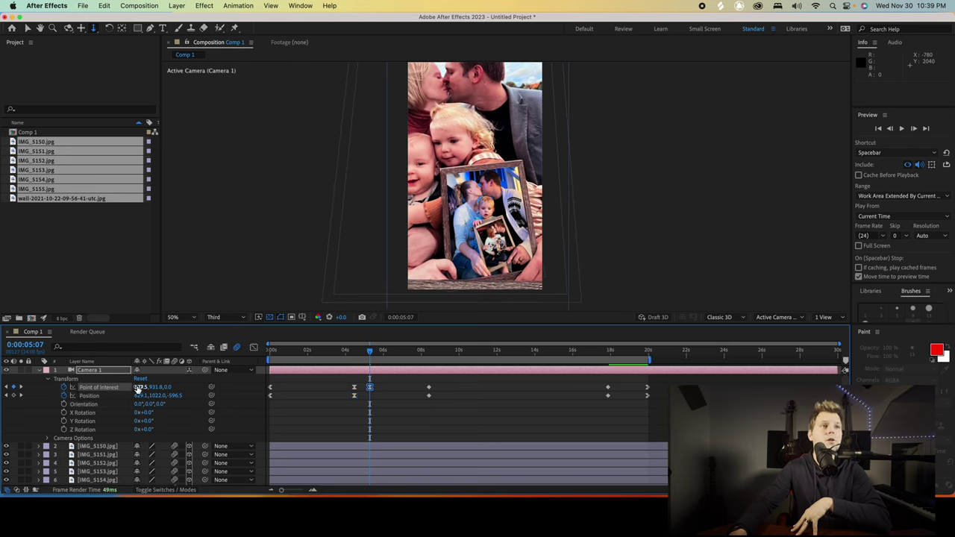
{"action": "left_click_drag", "start_coordinate": [142, 388], "coordinate": [97, 387]}
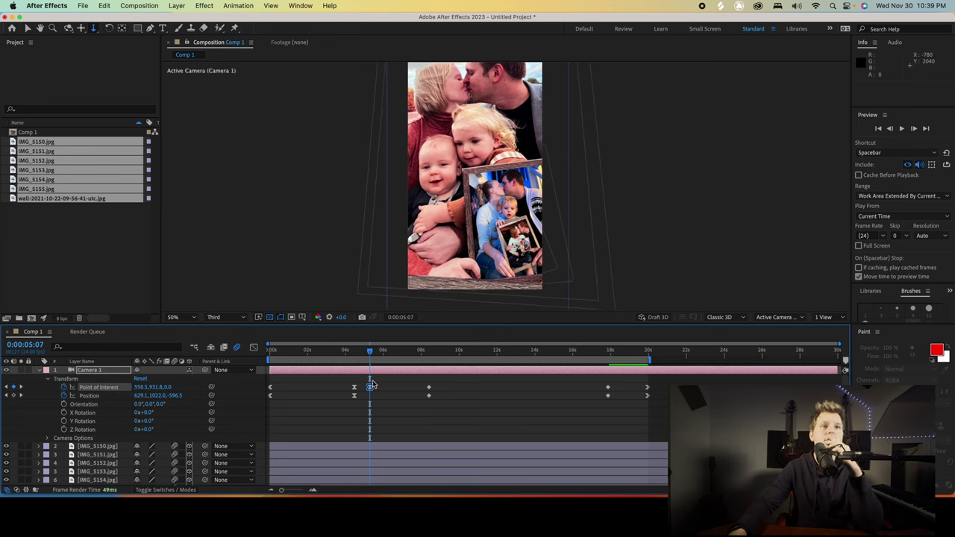
Move the camera's newest Point of Interest keyframe to 0:00:05:20, previewing the camera turn around it.
{"action": "left_click_drag", "start_coordinate": [370, 389], "coordinate": [376, 390]}
{"action": "left_click_drag", "start_coordinate": [381, 389], "coordinate": [377, 389]}
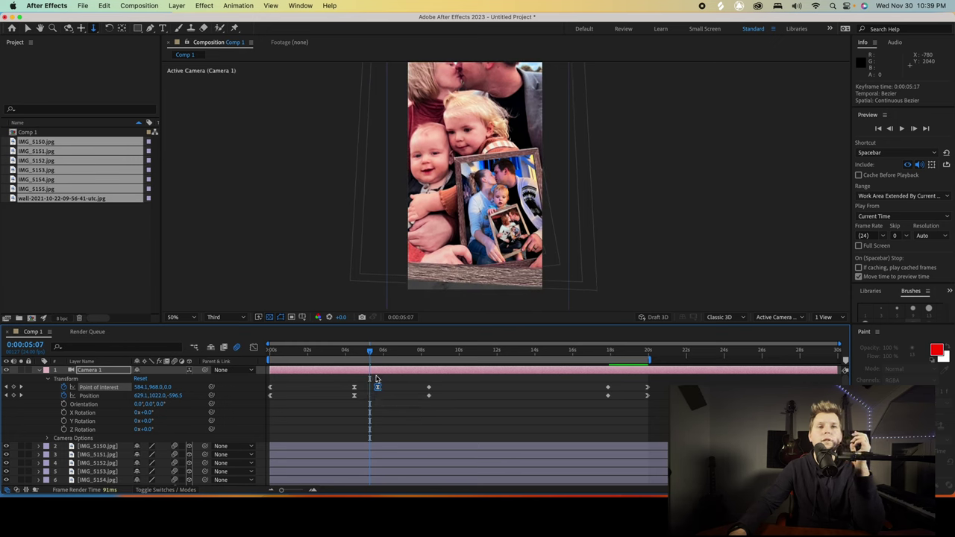
{"action": "left_click_drag", "start_coordinate": [370, 354], "coordinate": [340, 355]}
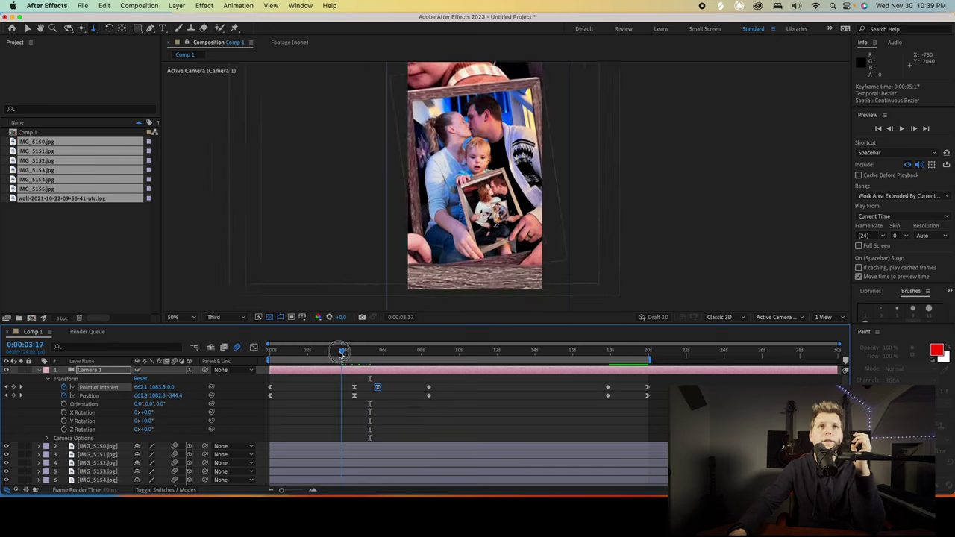
{"action": "key", "text": "space"}
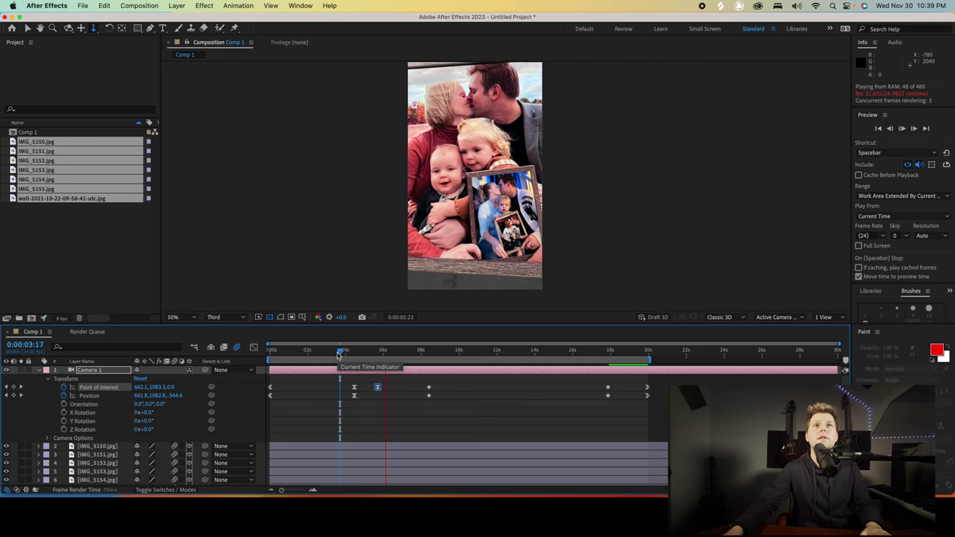
{"action": "key", "text": "space"}
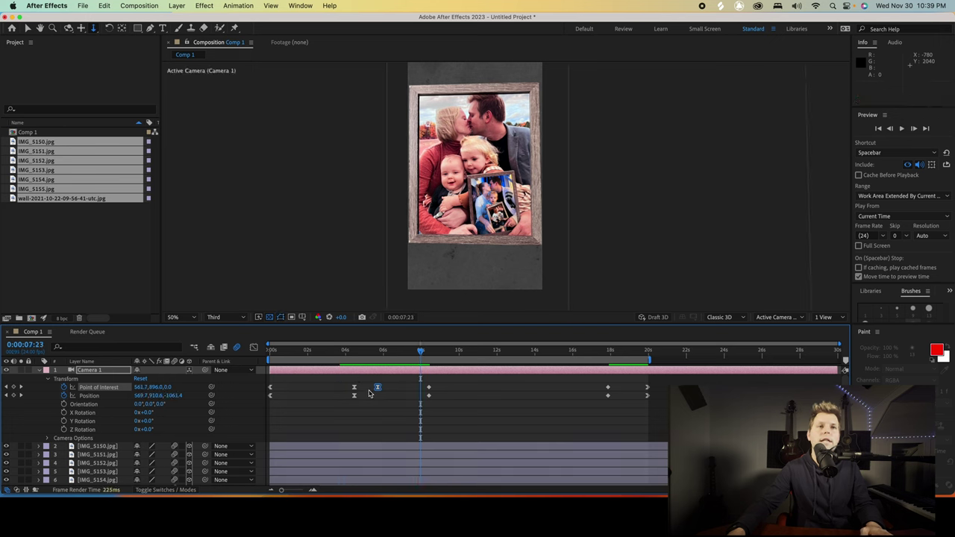
{"action": "left_click_drag", "start_coordinate": [378, 389], "coordinate": [380, 389]}
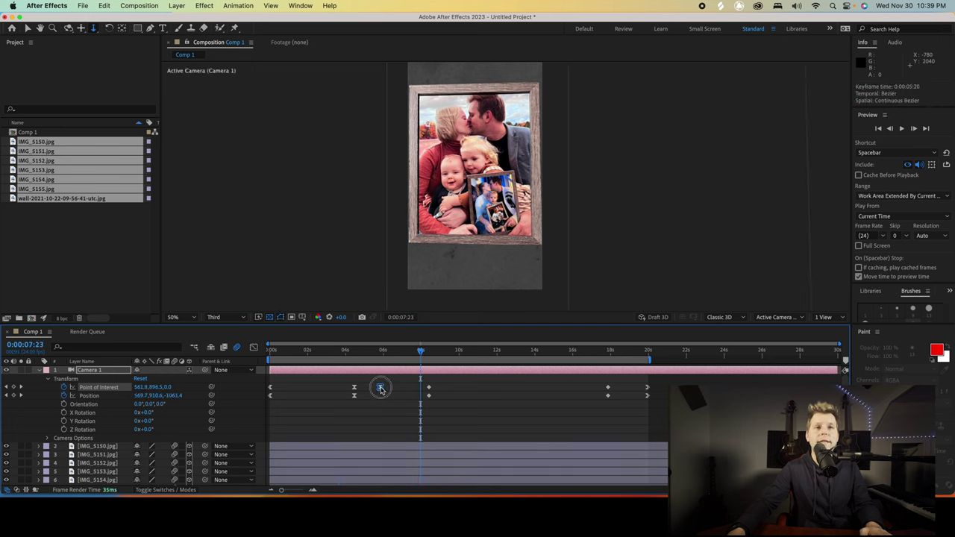
{"action": "left_click", "coordinate": [347, 354]}
{"action": "key", "text": "space"}
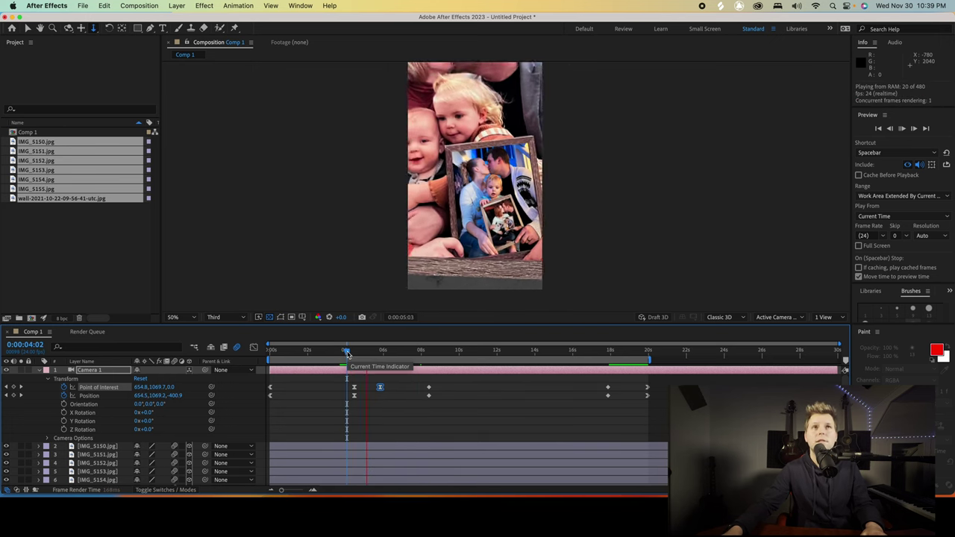